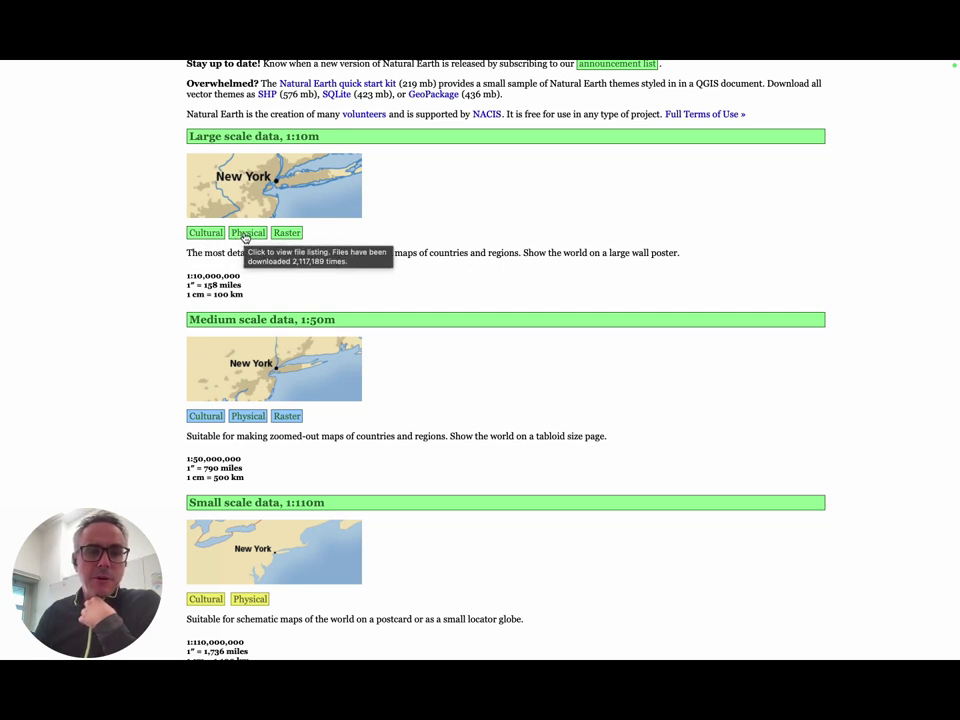
- Open the large scale 1:10m physical vectors listing and download the land dataset
click(245, 234)
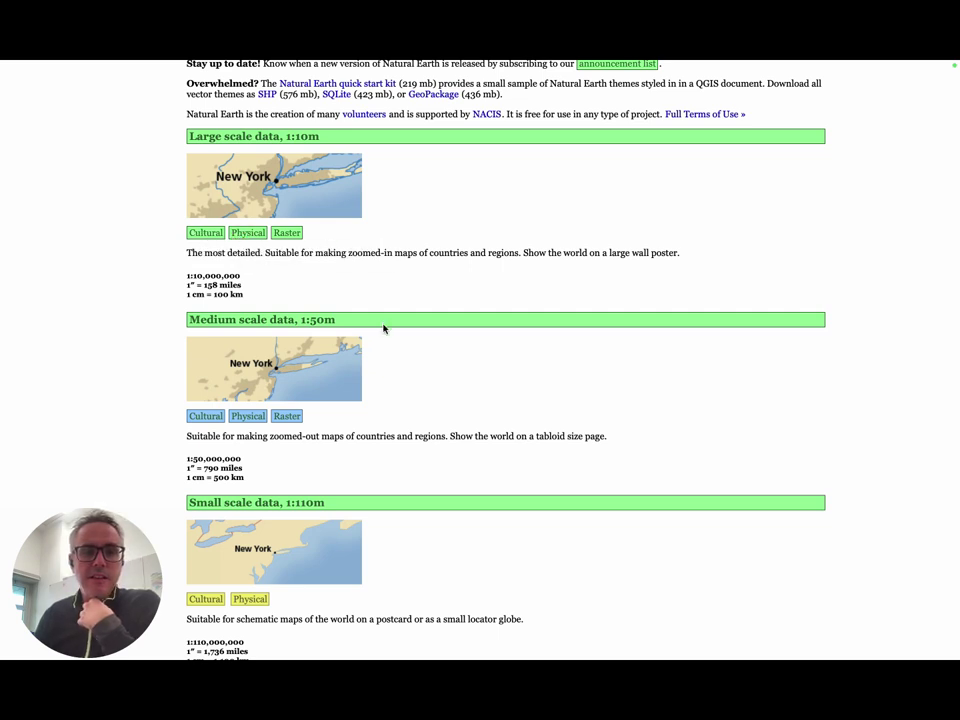
scroll(476, 362, down, 2)
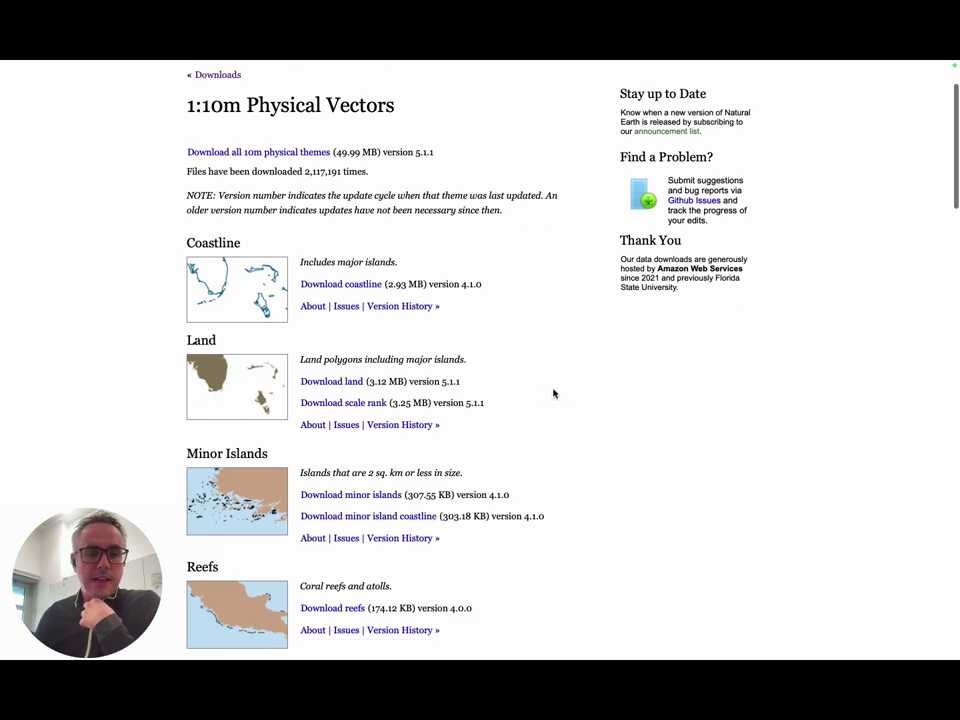
scroll(553, 392, down, 1)
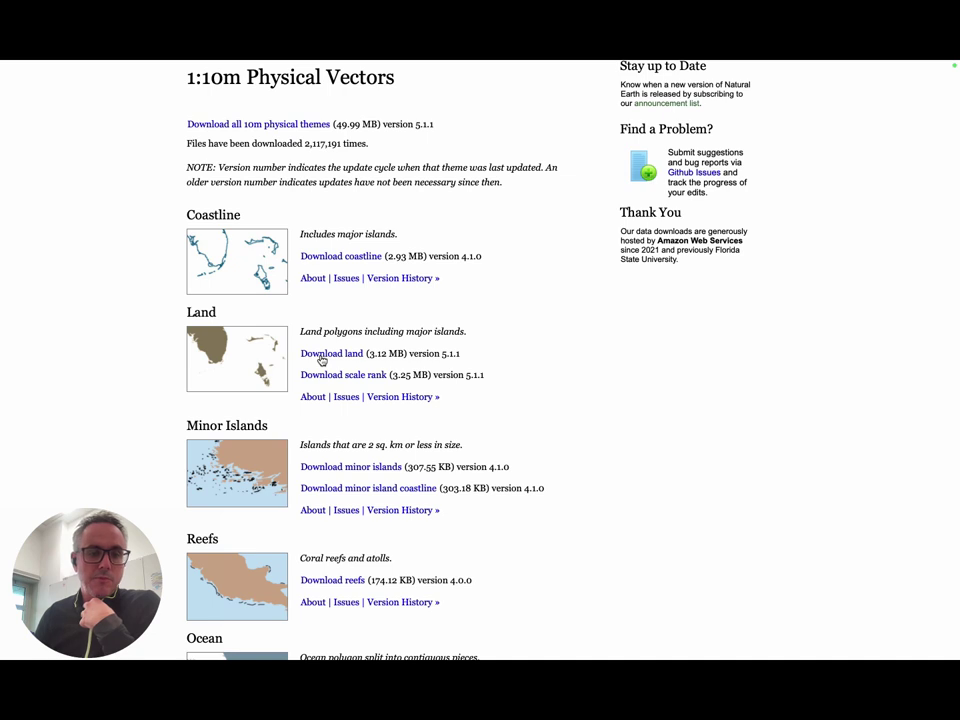
click(322, 356)
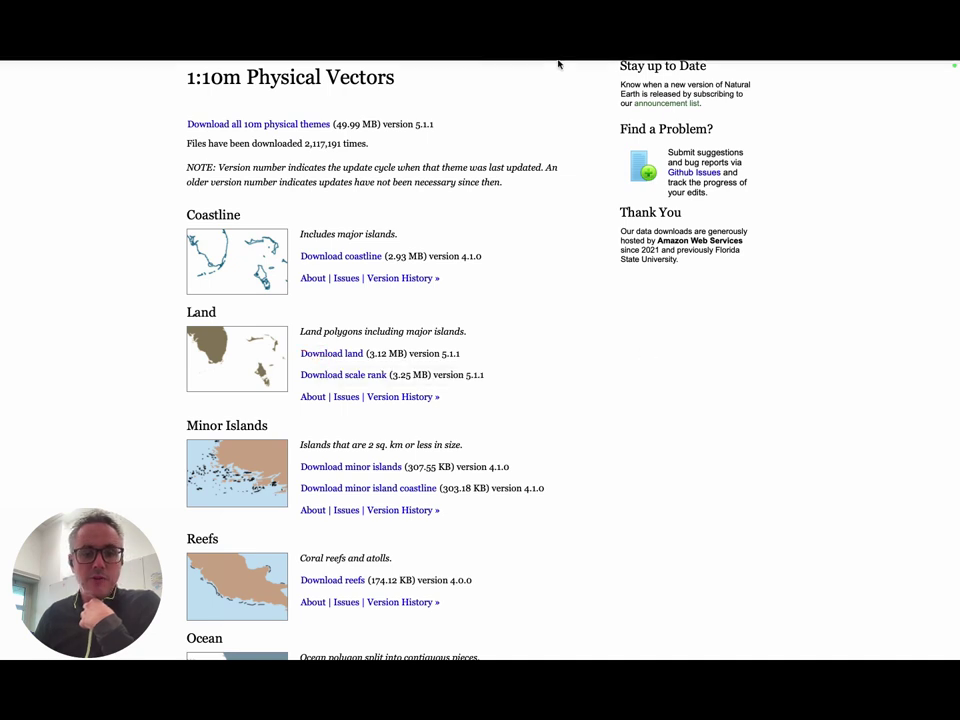
- Download the rivers and lake centerlines dataset from the 1:10m physical vectors
scroll(607, 373, down, 5)
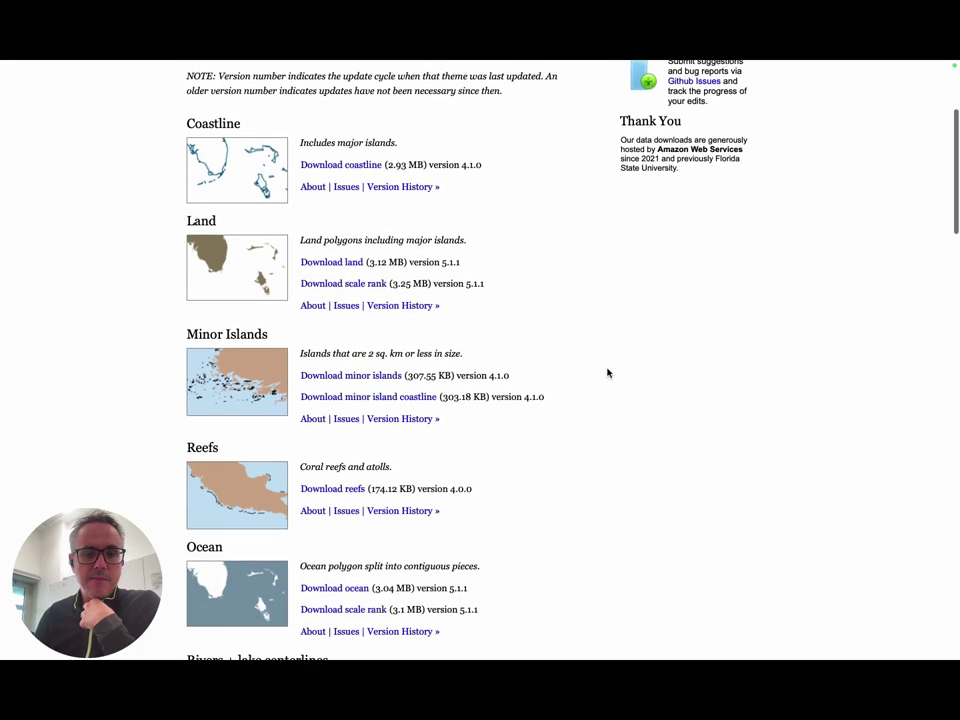
scroll(607, 373, down, 2)
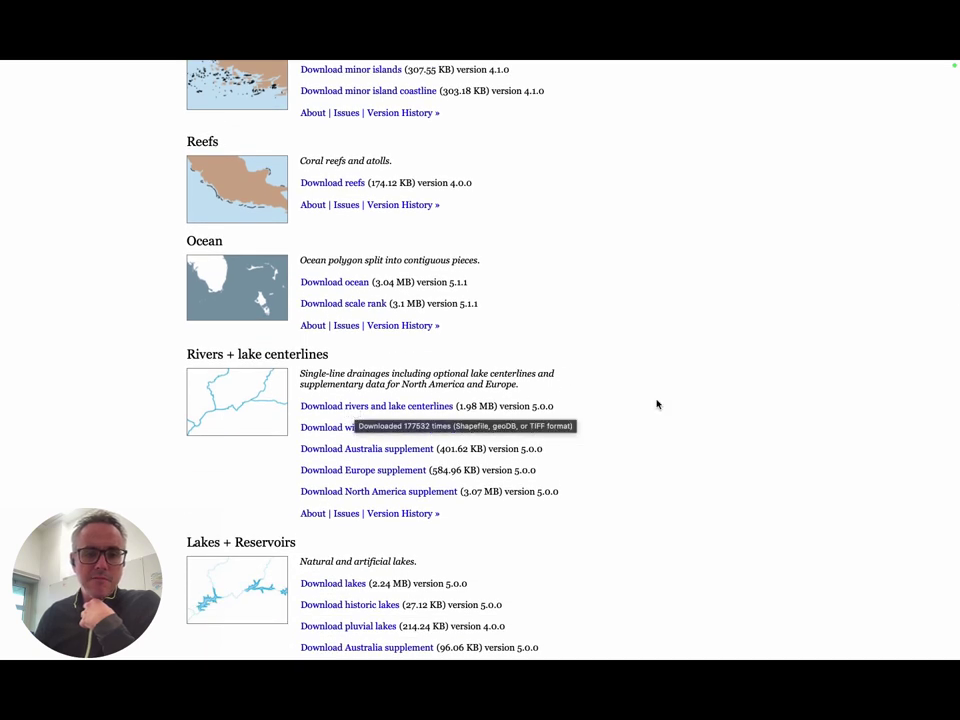
scroll(660, 402, down, 1)
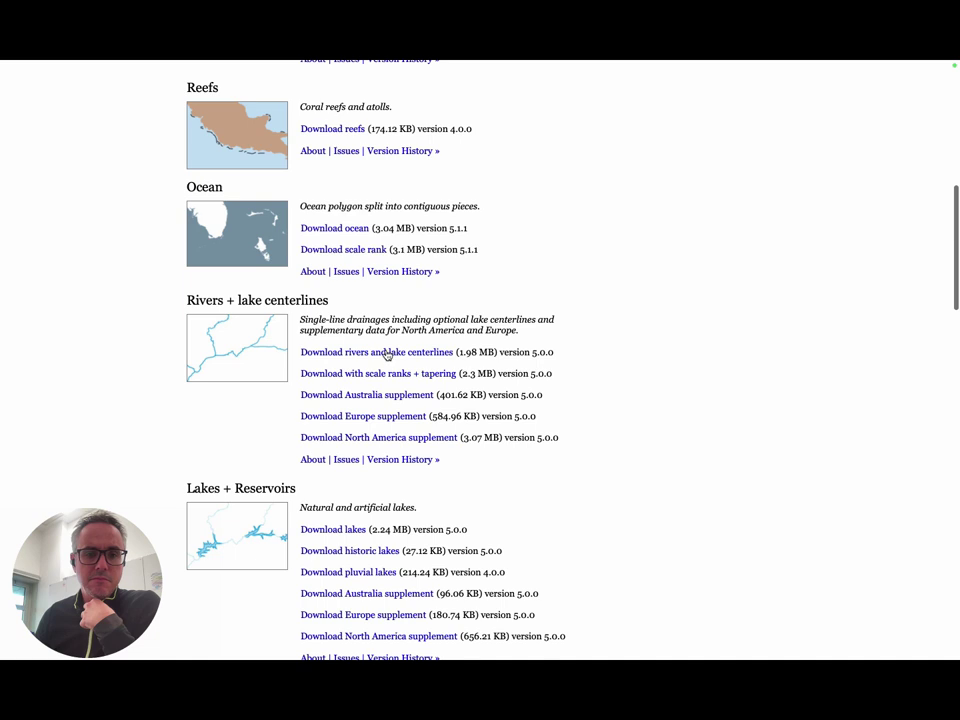
click(387, 355)
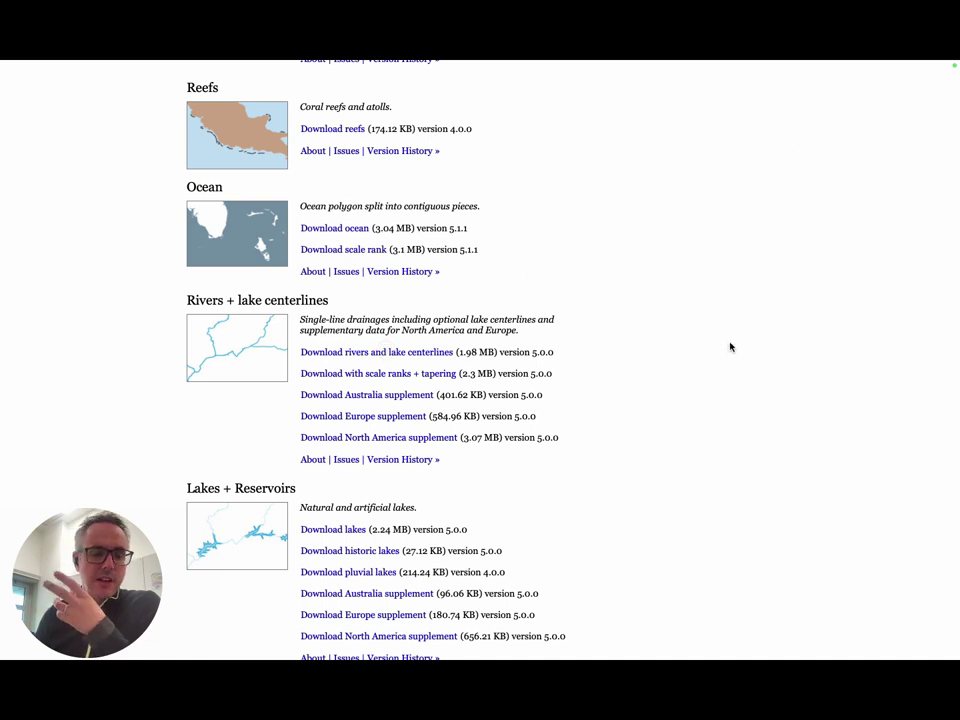
- Download the label points dataset listed under Physical Labels
scroll(731, 355, down, 7)
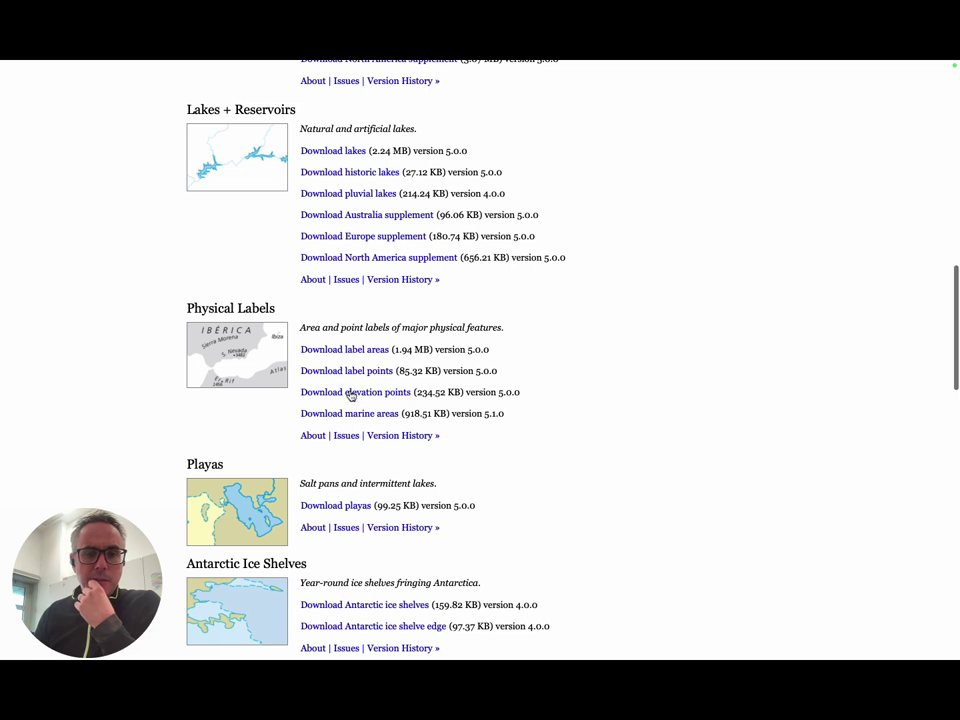
scroll(640, 375, down, 1)
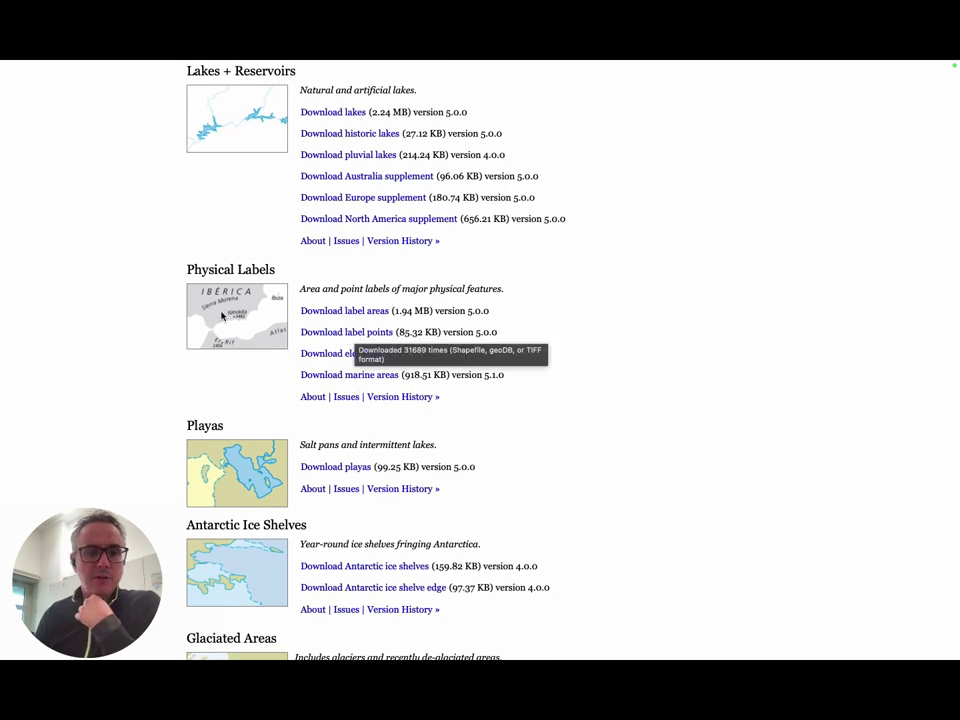
click(353, 333)
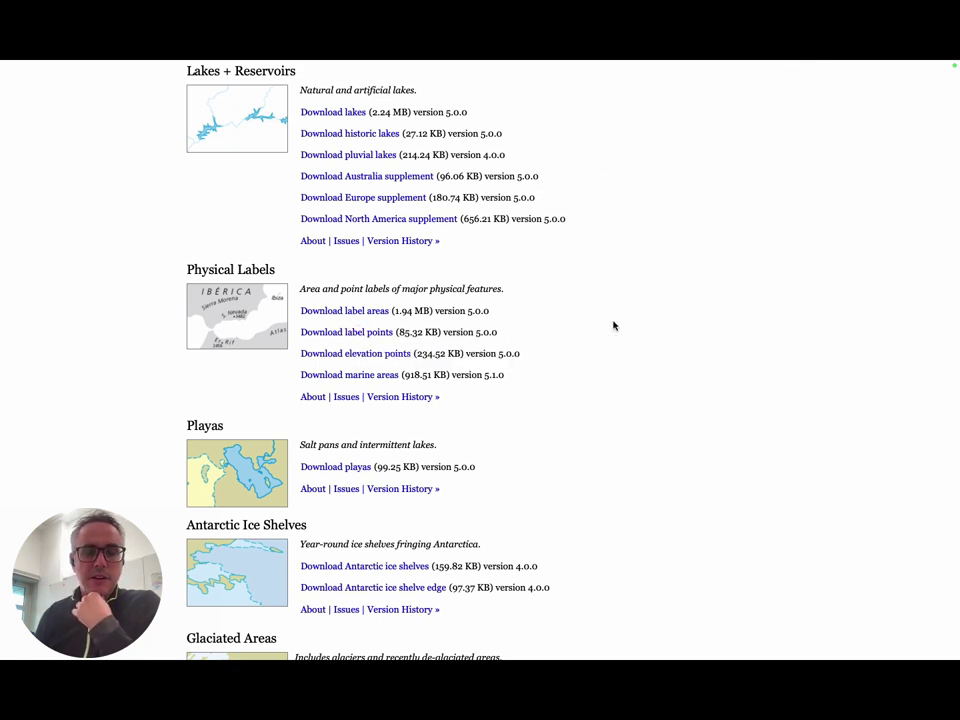
scroll(611, 326, up, 15)
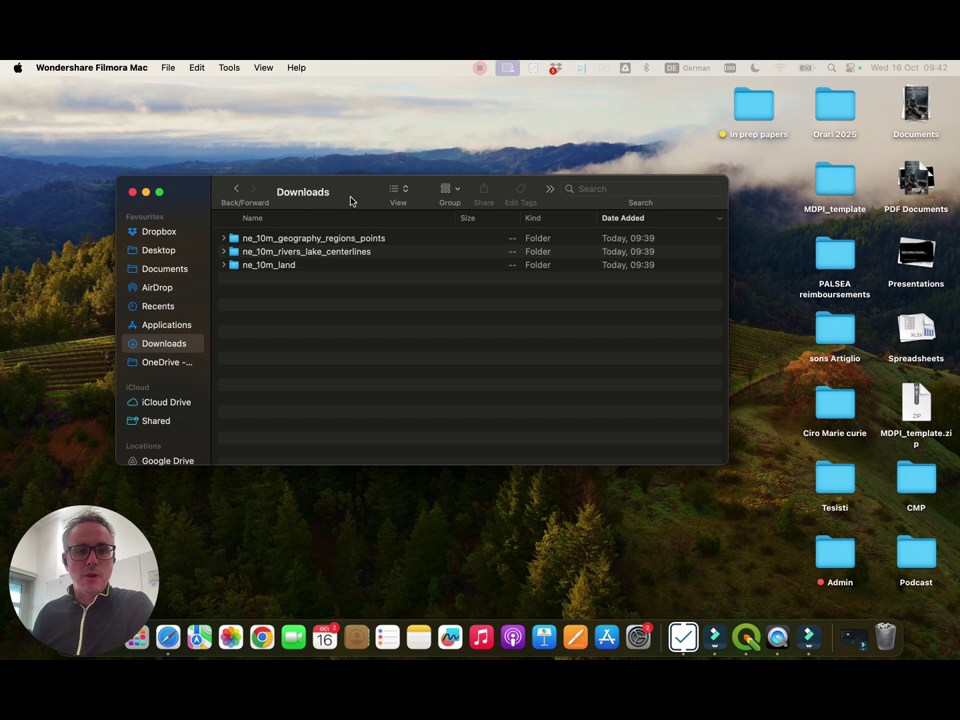
- Move the Downloads window aside and create a desktop folder named GIS_exercise
drag(345, 201, 575, 114)
right_click(71, 227)
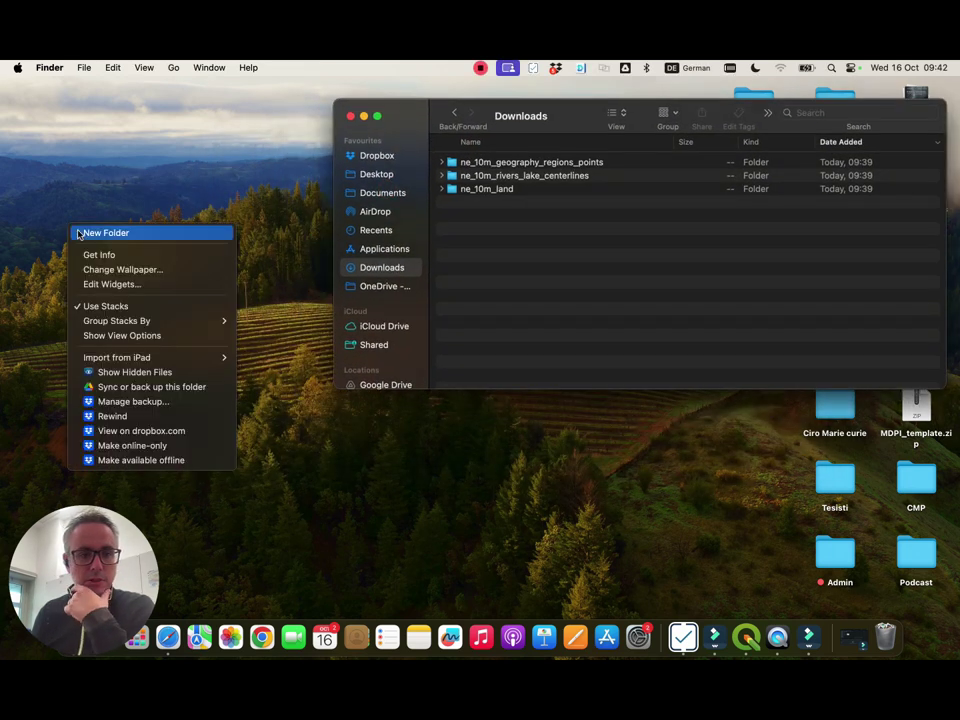
click(80, 233)
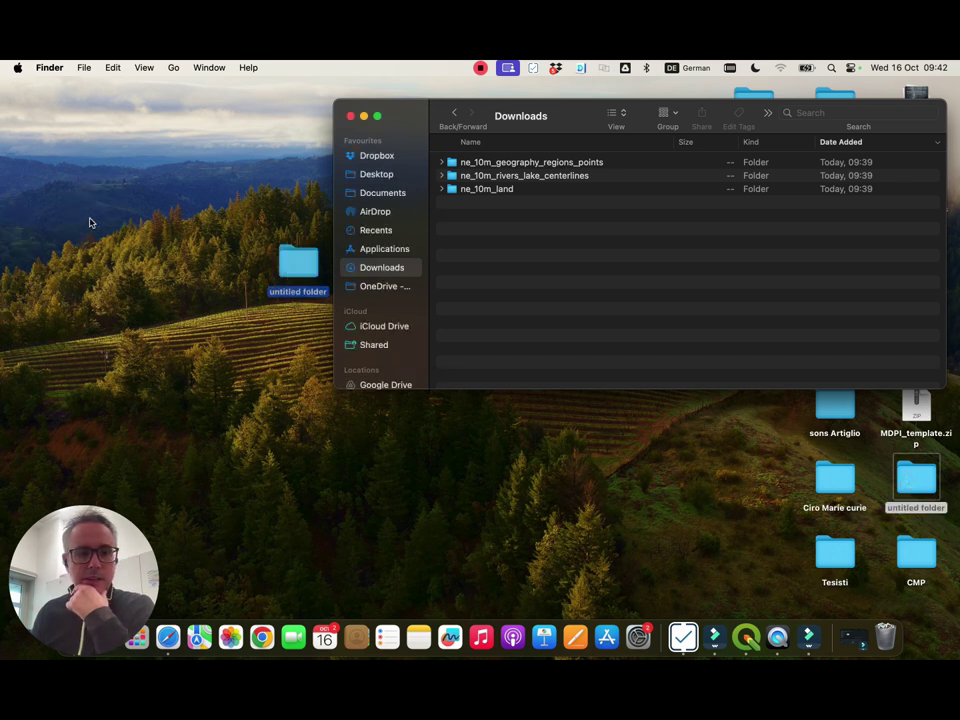
click(898, 510)
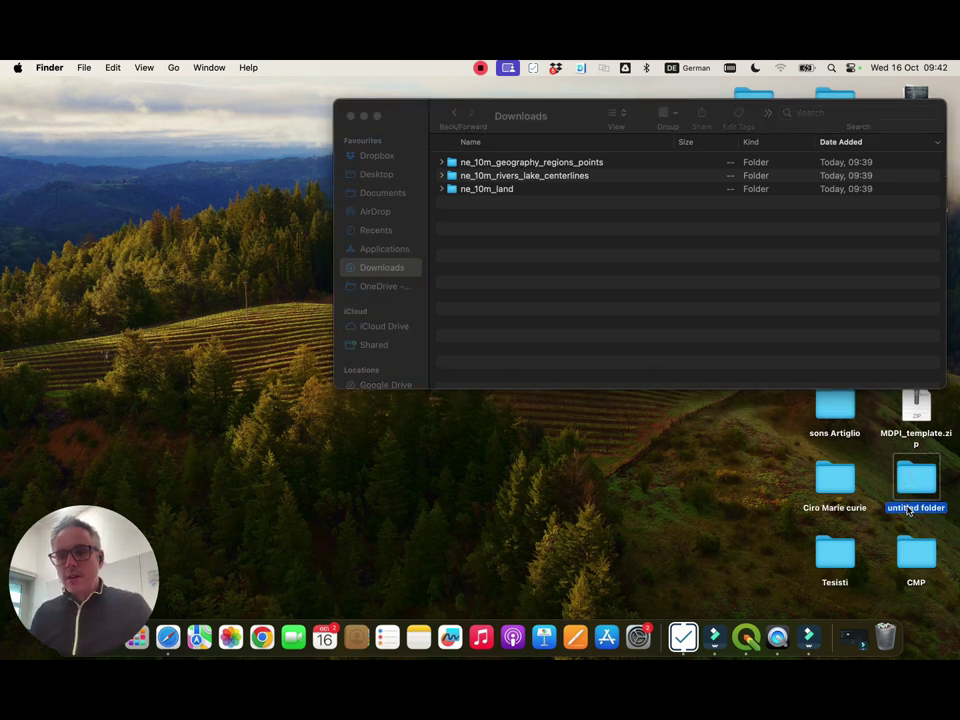
text(G)
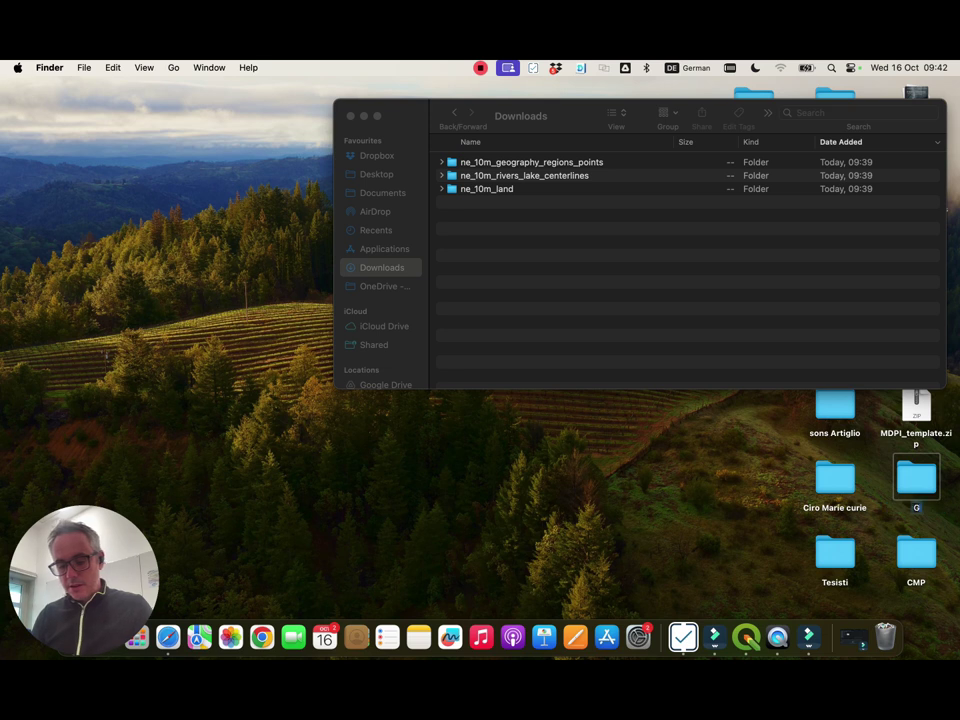
text(IS_exercise)
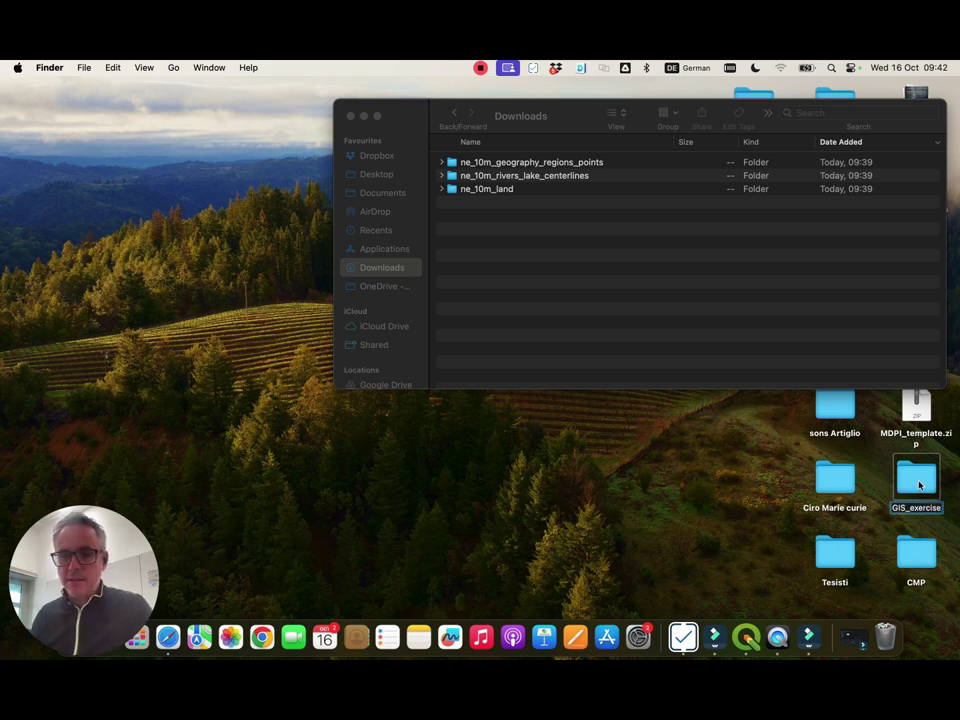
key(Return)
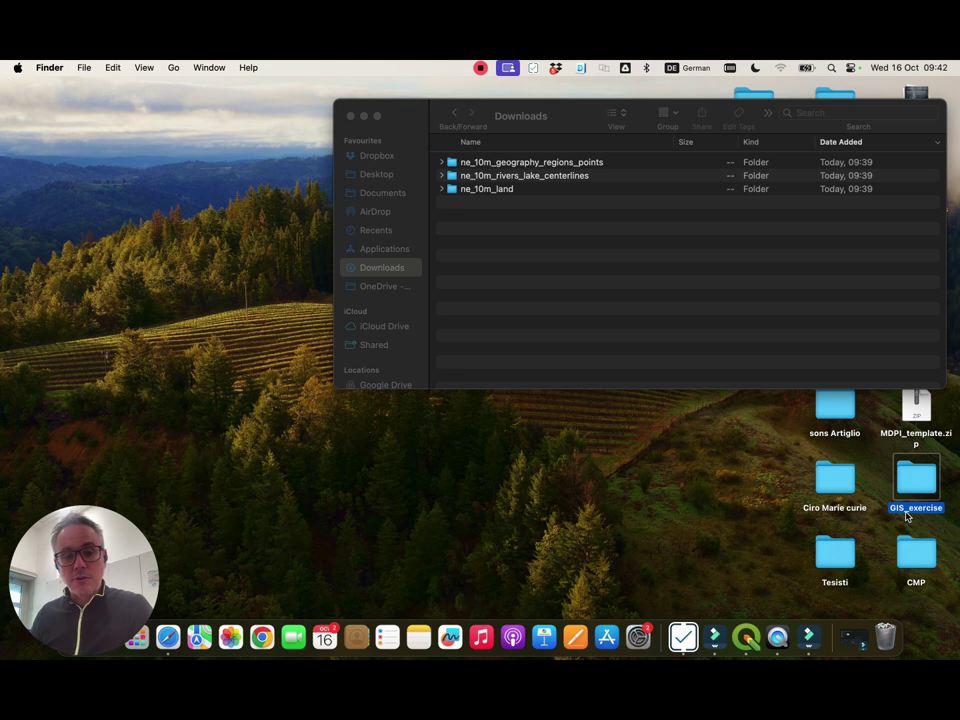
- Open the GIS_exercise folder and move the geography regions points, rivers lake centerlines and land folders from Downloads into it
double_click(909, 515)
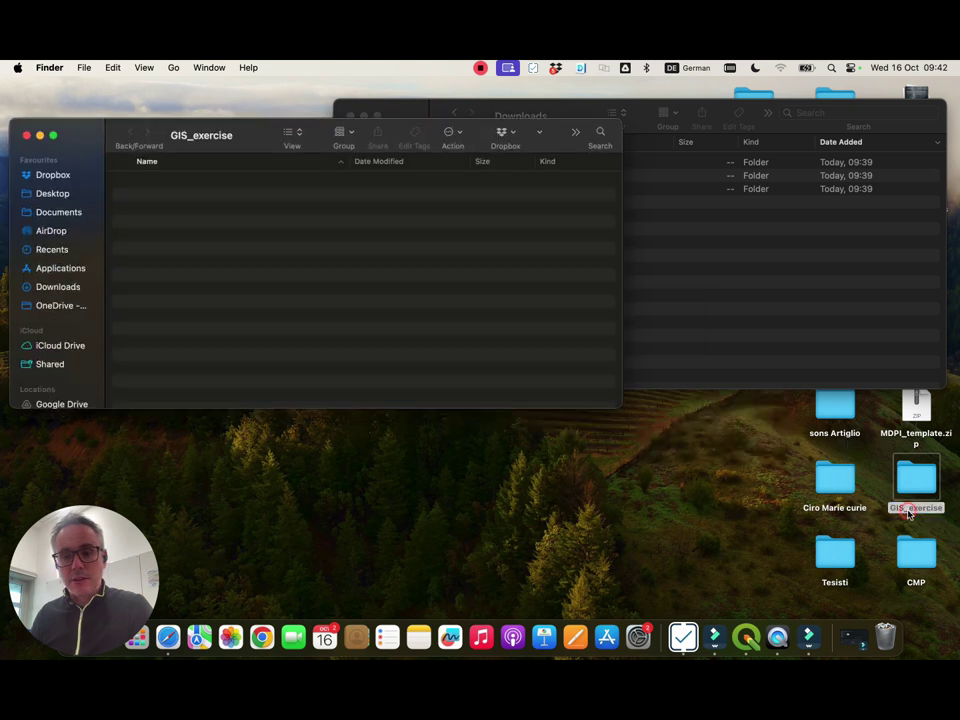
drag(242, 148, 338, 254)
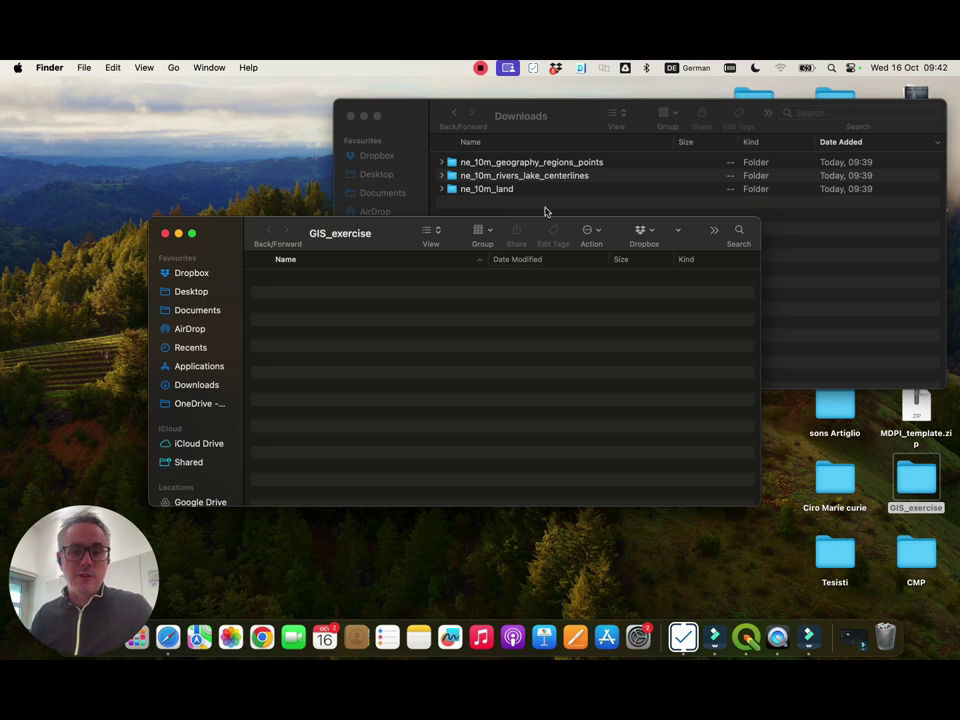
click(593, 204)
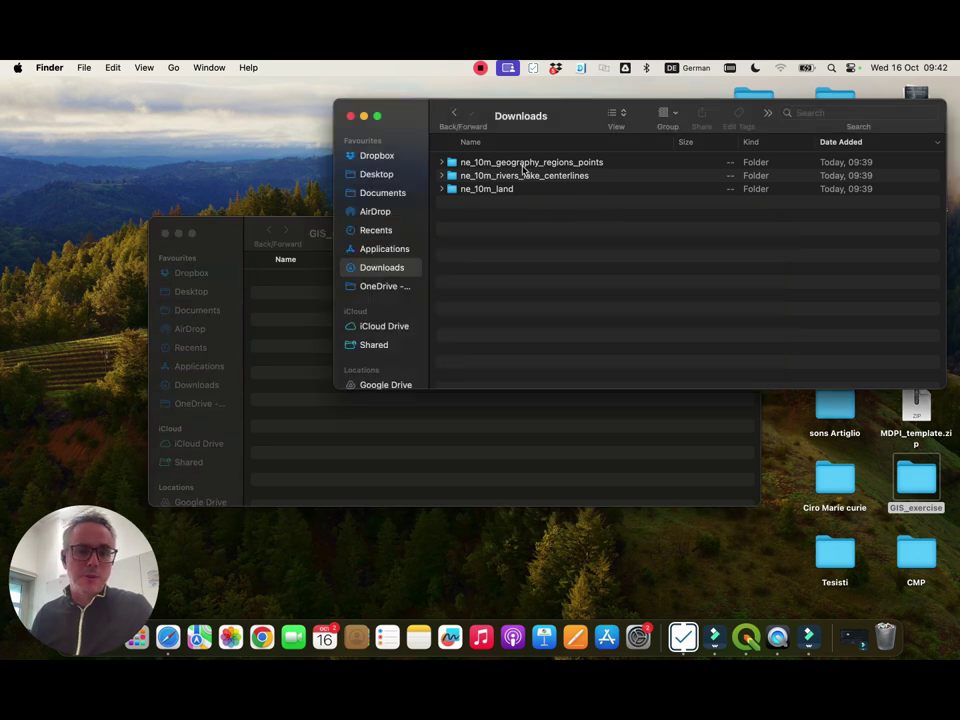
click(516, 162)
super+click(510, 176)
super+click(498, 189)
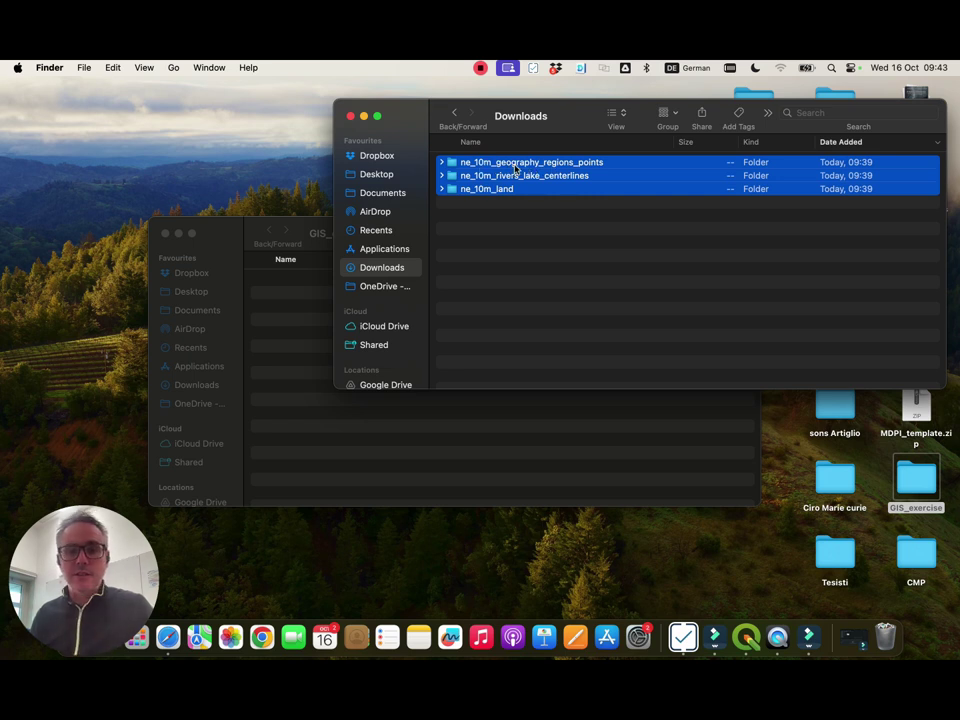
drag(537, 194, 460, 420)
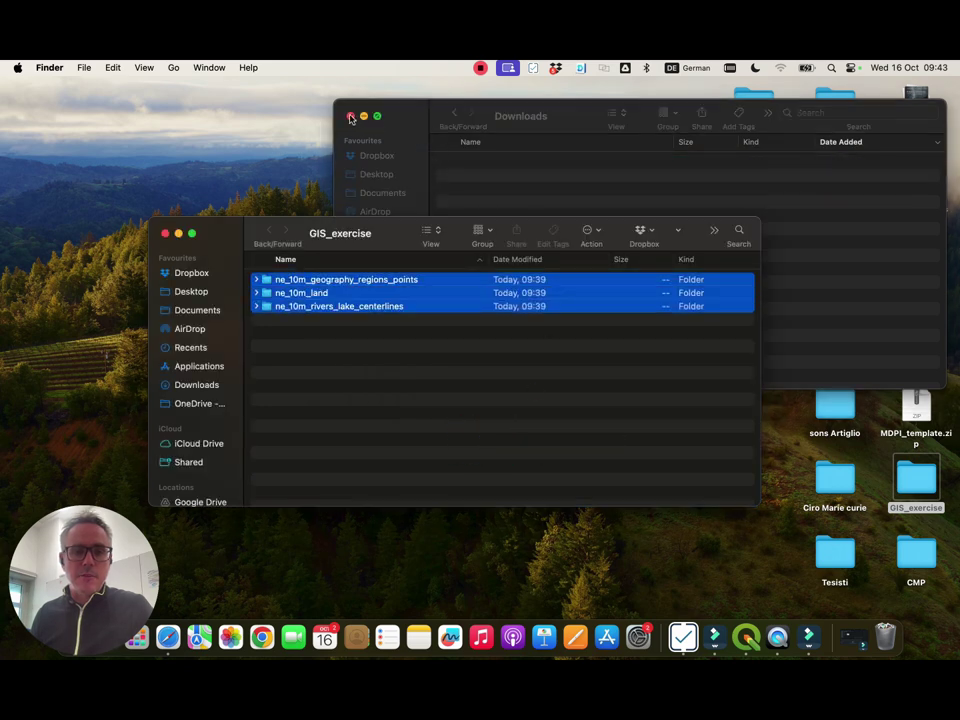
- Close the Downloads window, show GIS_exercise in full screen and open the ne_10m_geography_regions_points folder
click(350, 117)
click(192, 233)
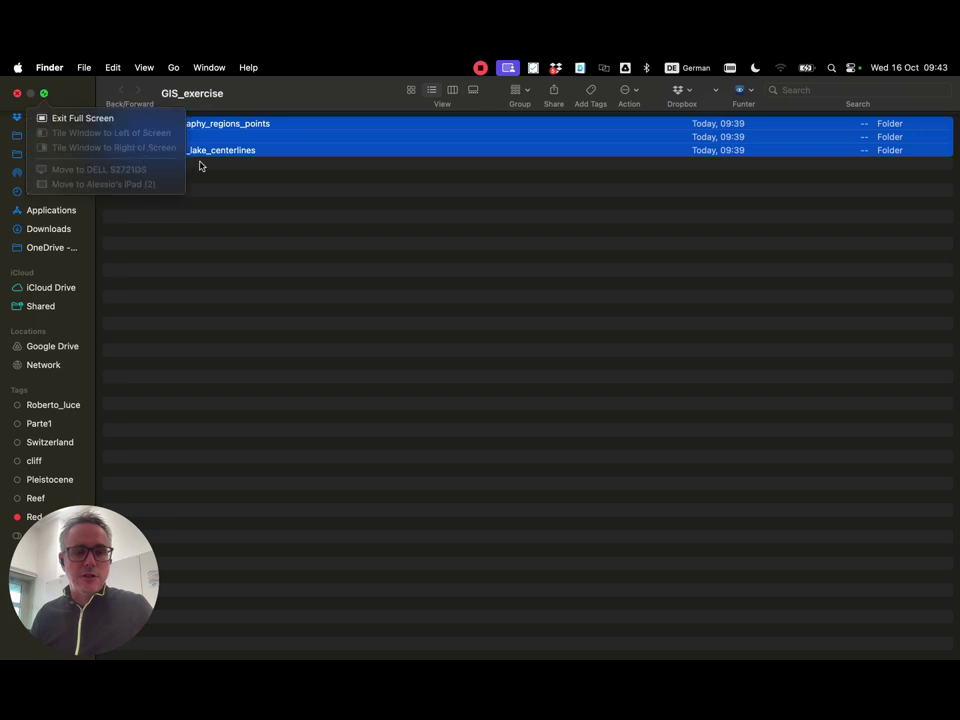
click(318, 343)
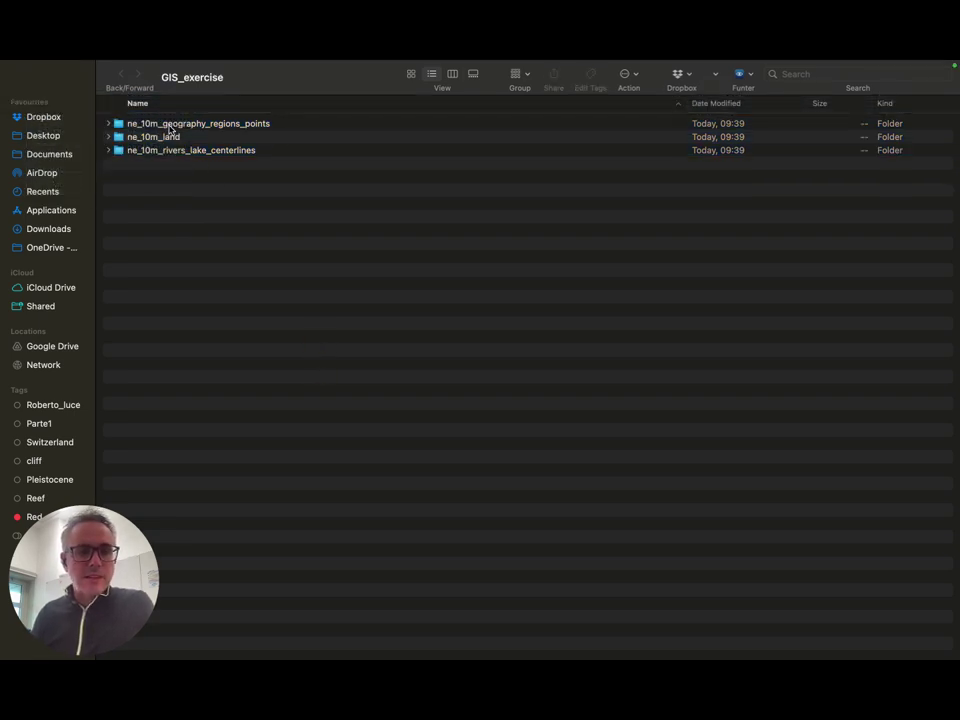
double_click(170, 125)
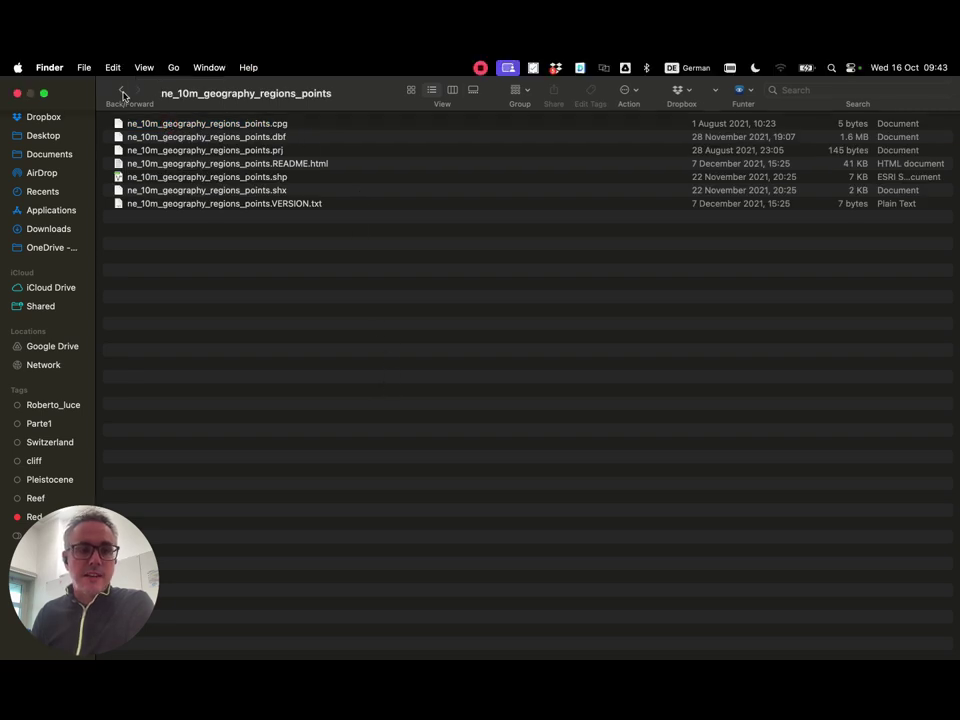
- Examine the individual files of the geography regions points dataset, including the .cpg, .dbf, .prj, .shp, .shx and VERSION.txt files
click(283, 124)
click(286, 137)
click(287, 150)
click(290, 177)
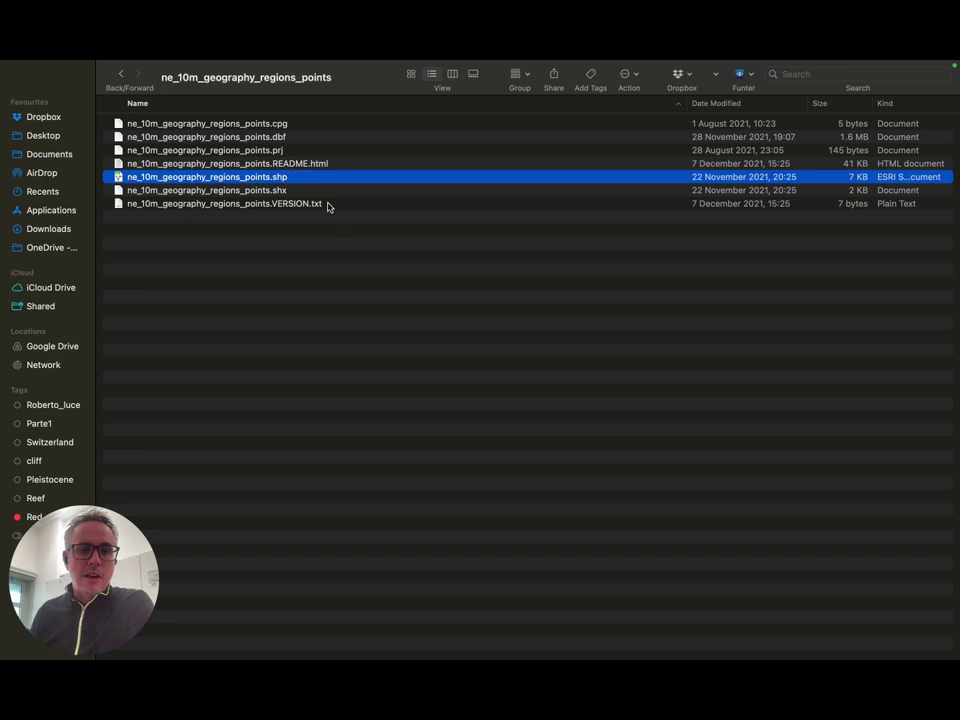
click(328, 204)
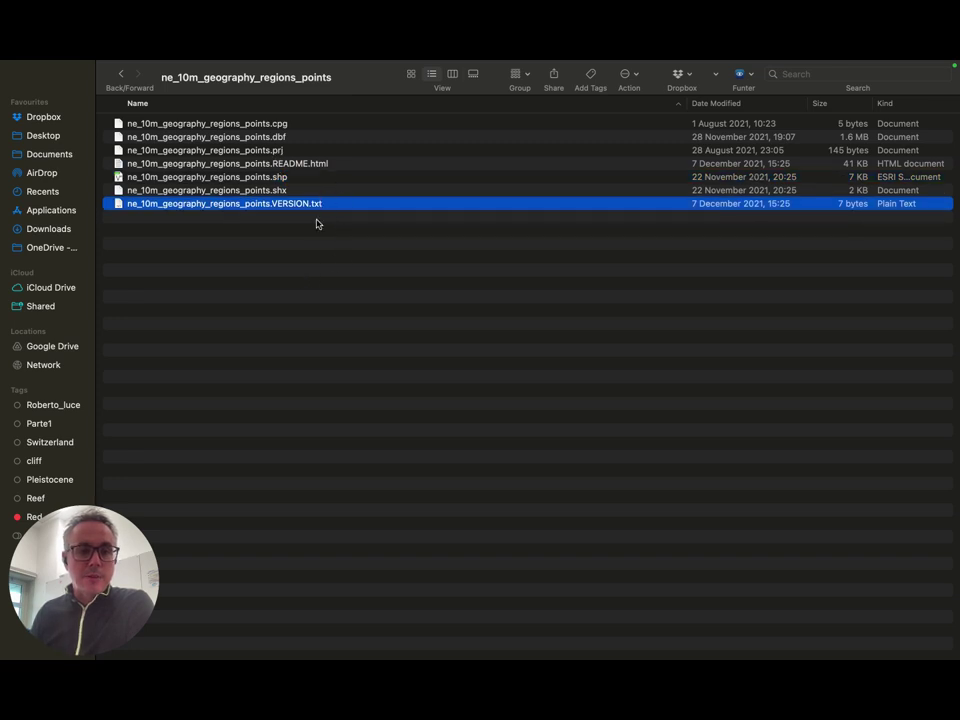
click(283, 178)
click(280, 190)
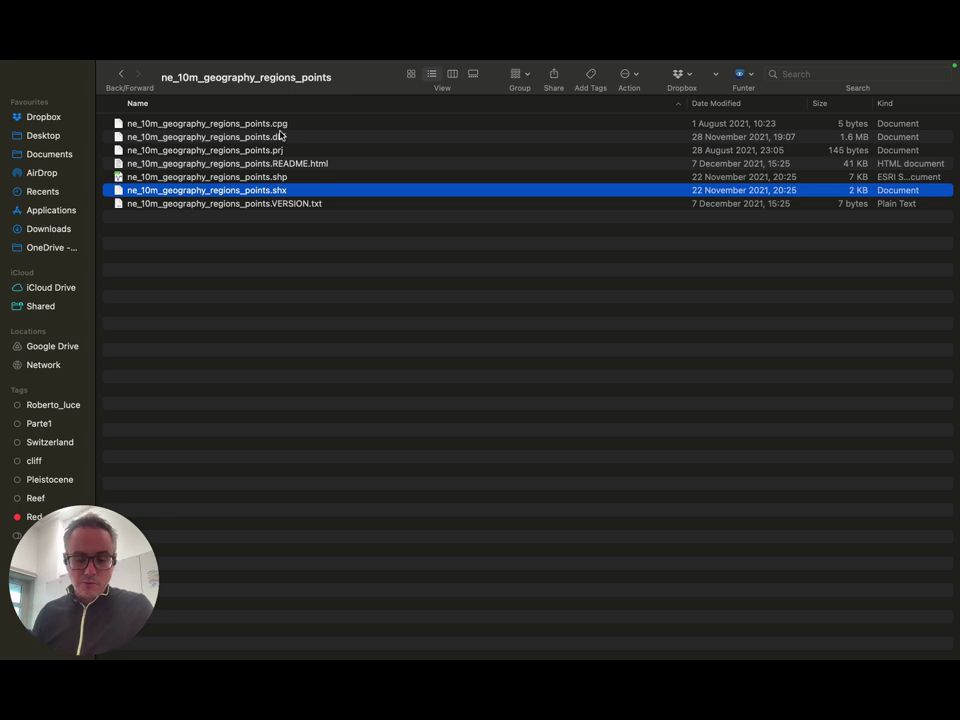
- Select the run of dataset files from the .shx file up to the .cpg file
key(shift+Up)
key(shift+Up)
key(shift+Up)
key(shift+Up)
key(shift+Up)
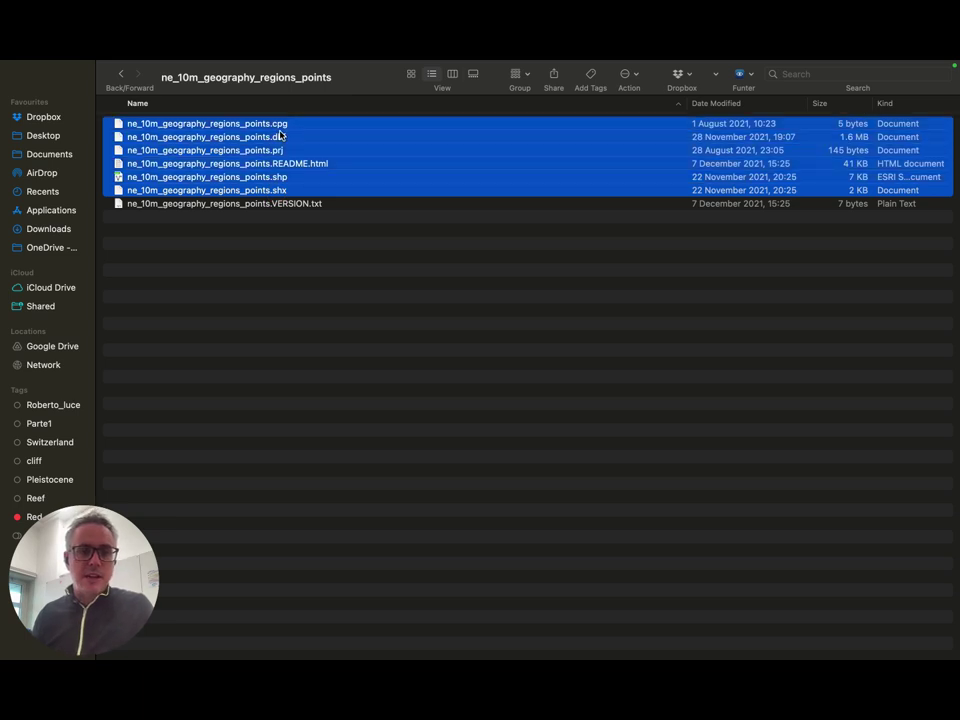
- Single out the .shp, .shx, .dbf and .cpg files in turn to review the shapefile's components
click(289, 177)
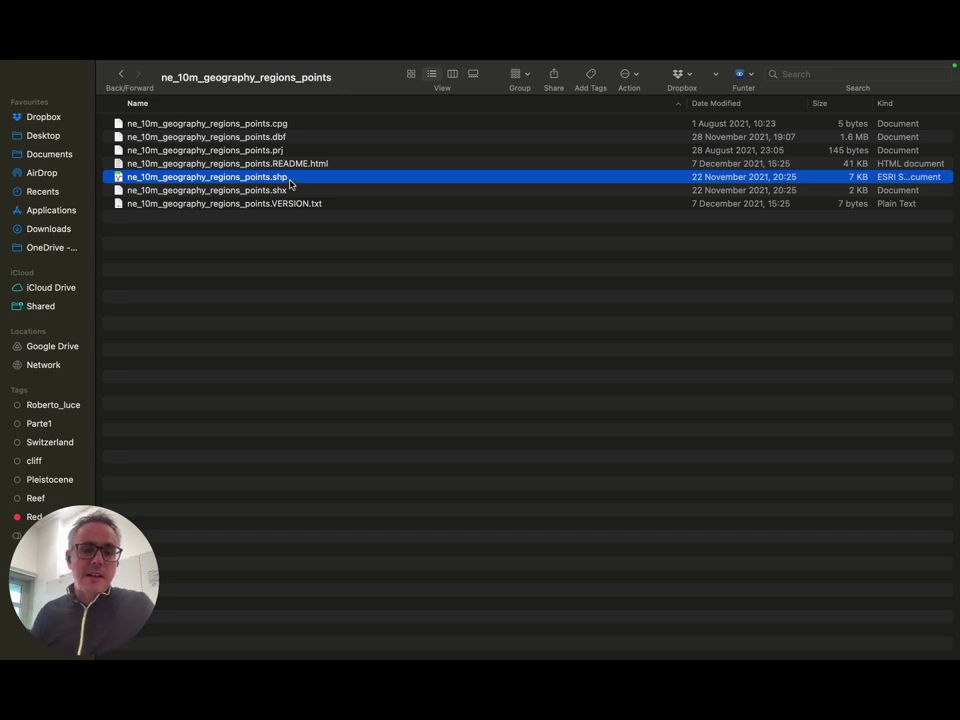
click(289, 190)
key(Up)
key(Down)
click(287, 136)
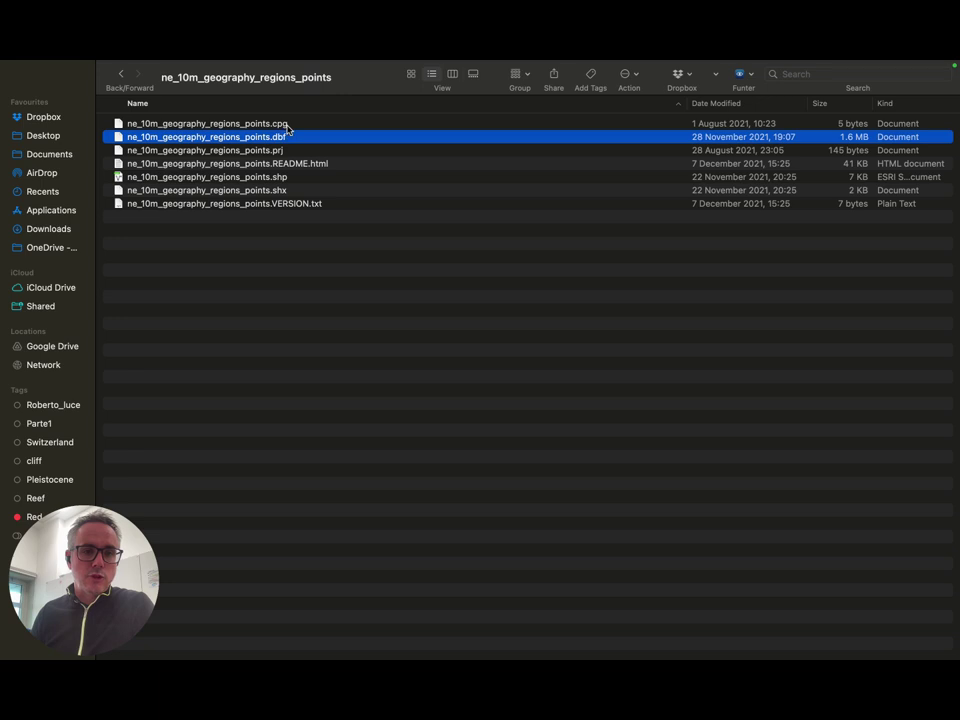
click(287, 124)
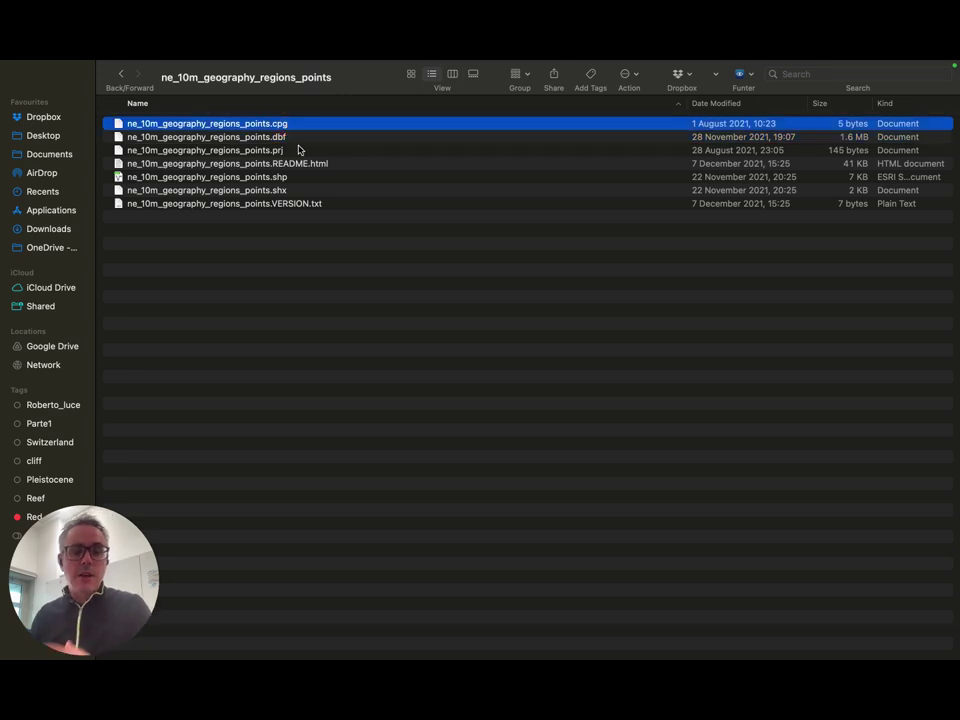
click(260, 178)
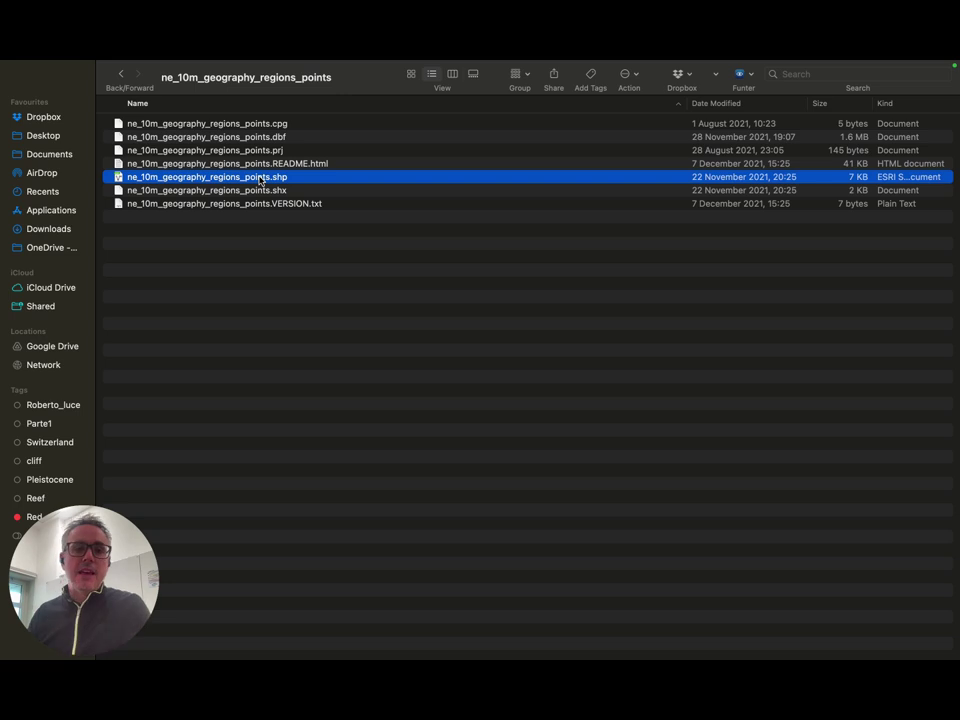
click(232, 191)
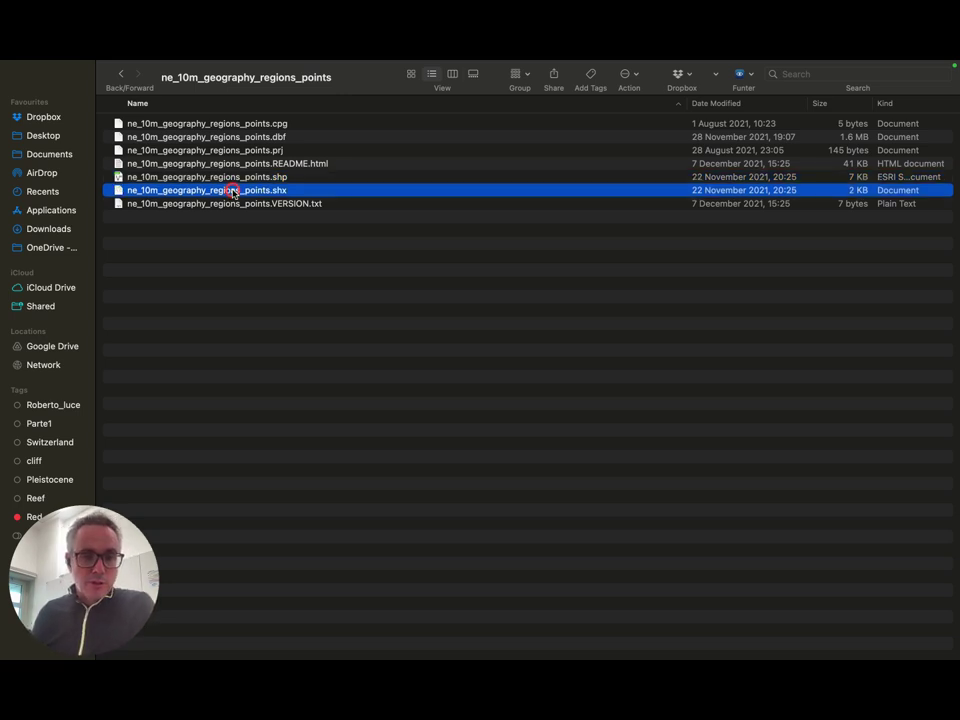
- Single out the .prj, .dbf, .shp, .cpg, VERSION.txt and README.html files in turn to review their roles
click(263, 152)
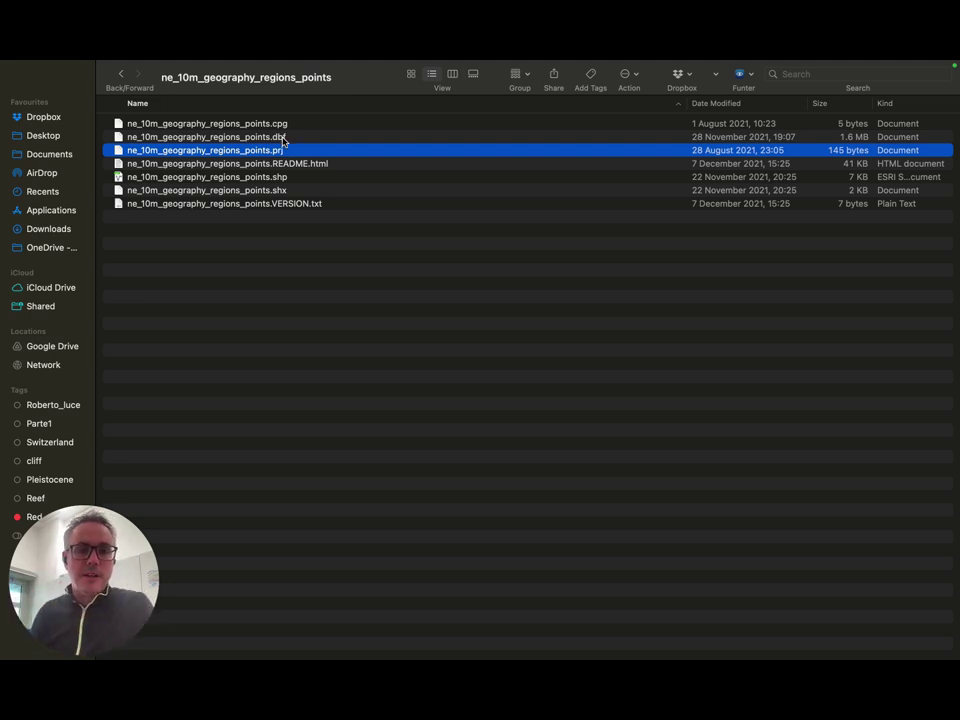
click(283, 138)
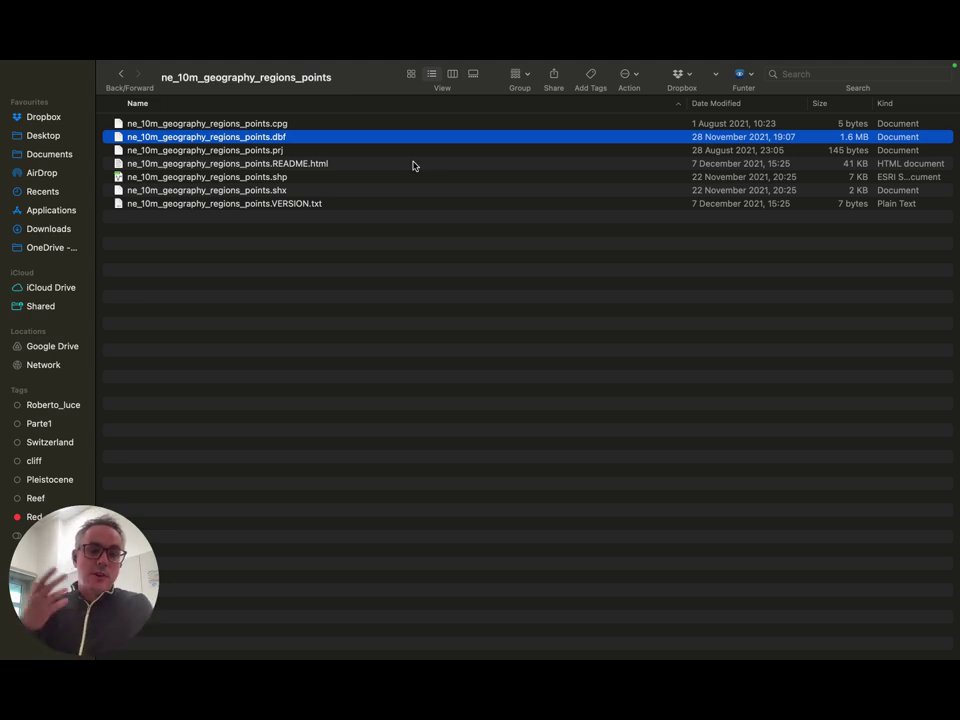
click(283, 177)
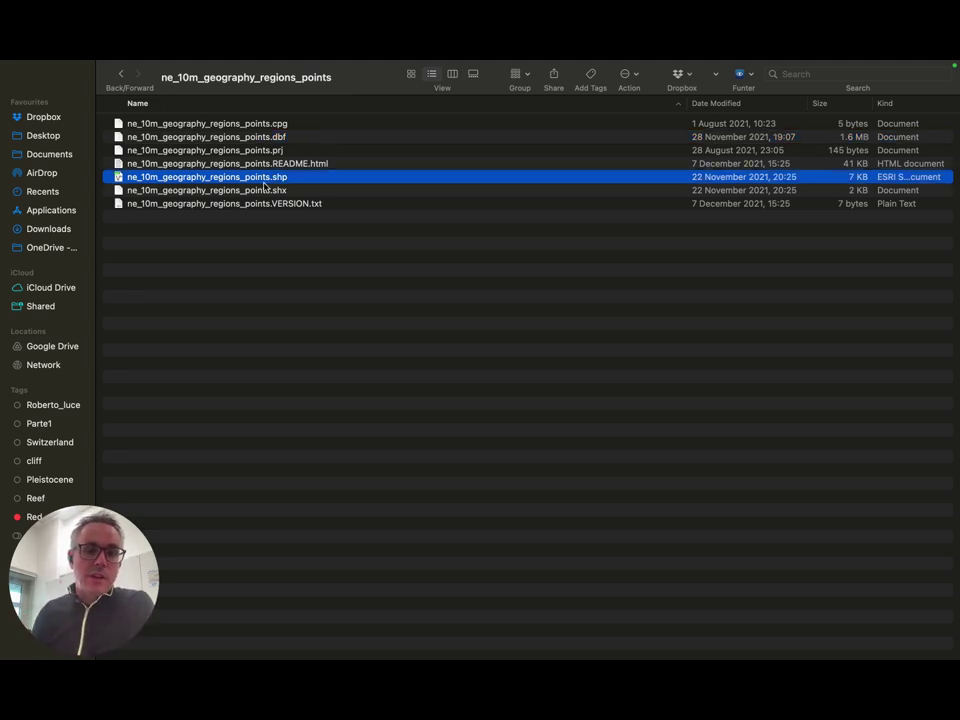
click(281, 124)
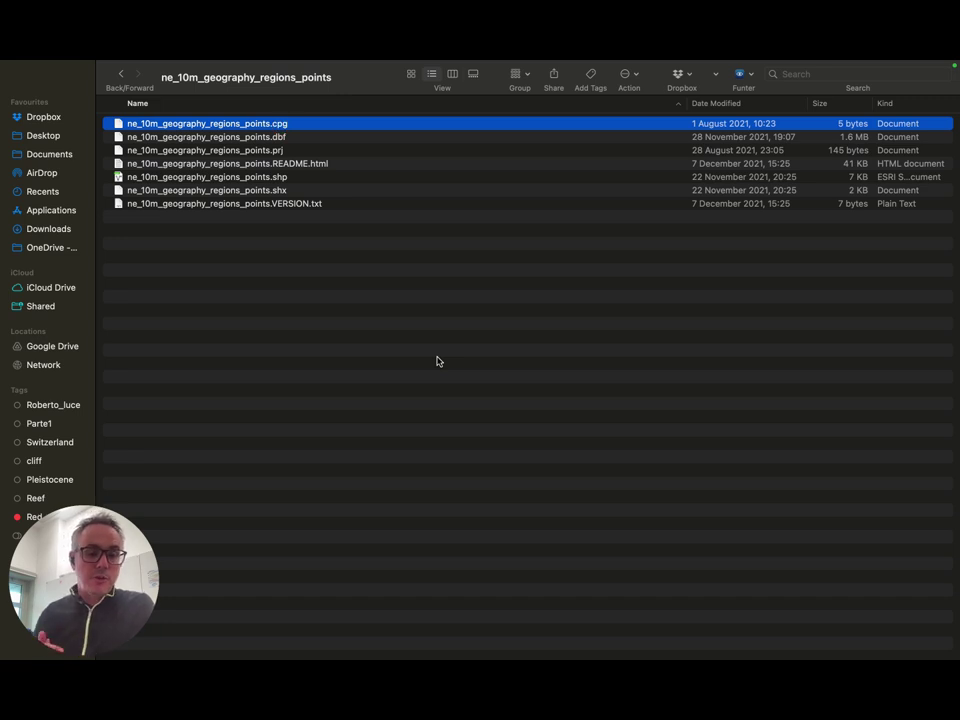
click(262, 204)
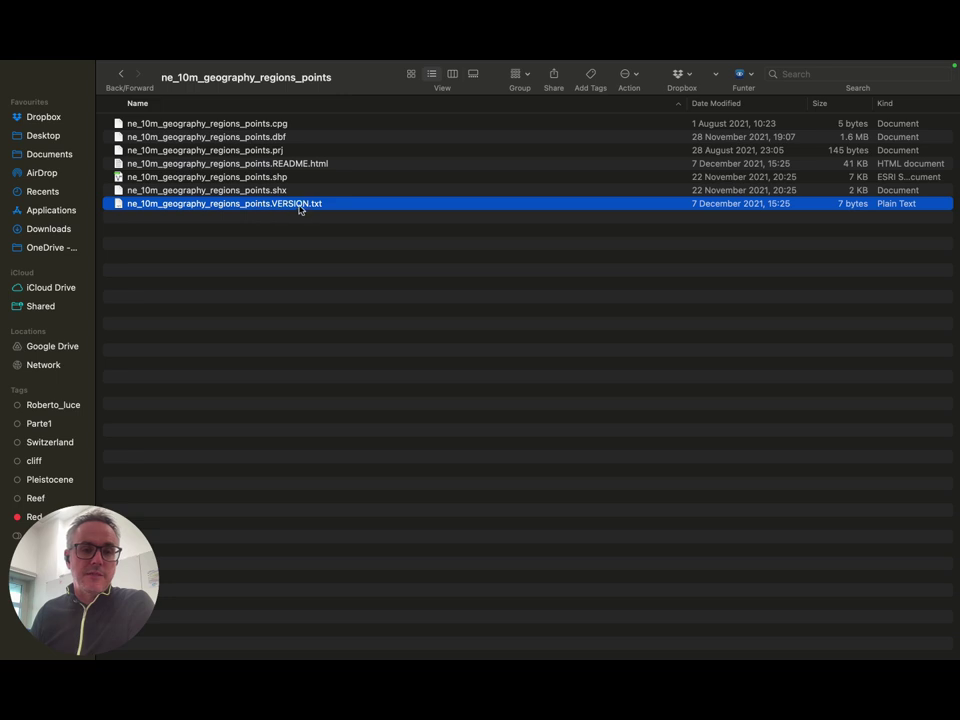
click(293, 167)
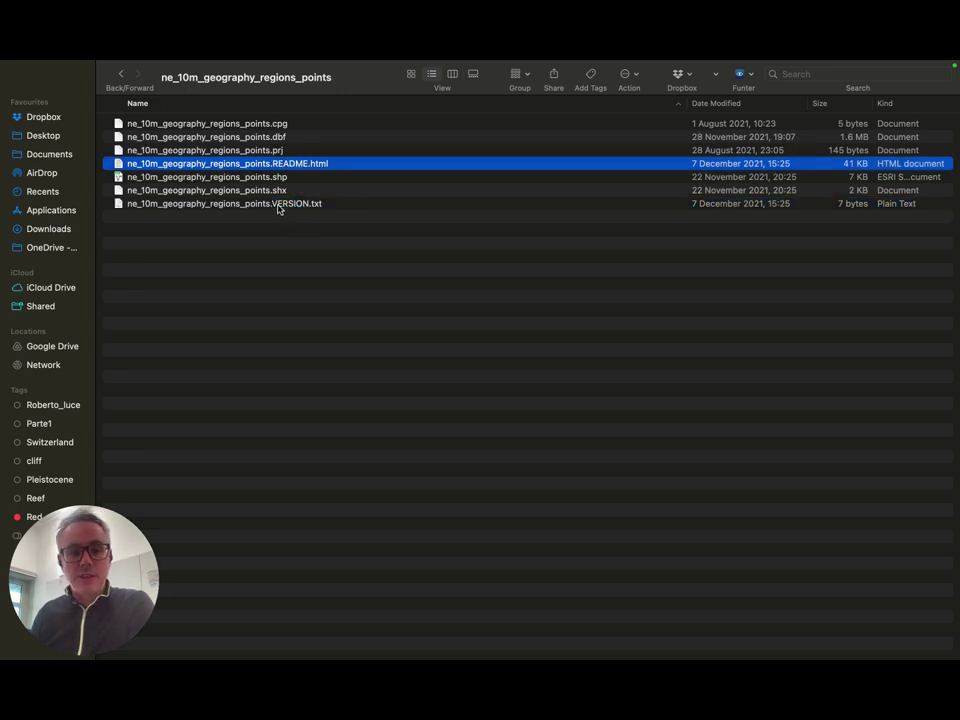
- Open ne_10m_geography_regions_points.VERSION.txt in a text editor to check the dataset version, and close it
click(276, 207)
right_click(225, 211)
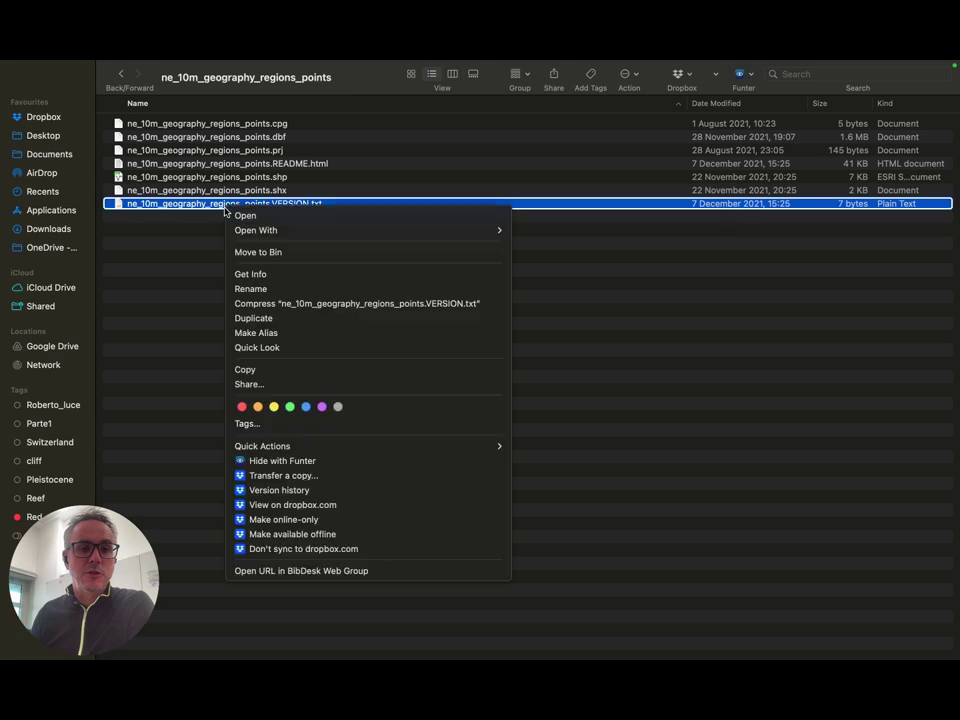
mouse_move(490, 233)
click(549, 232)
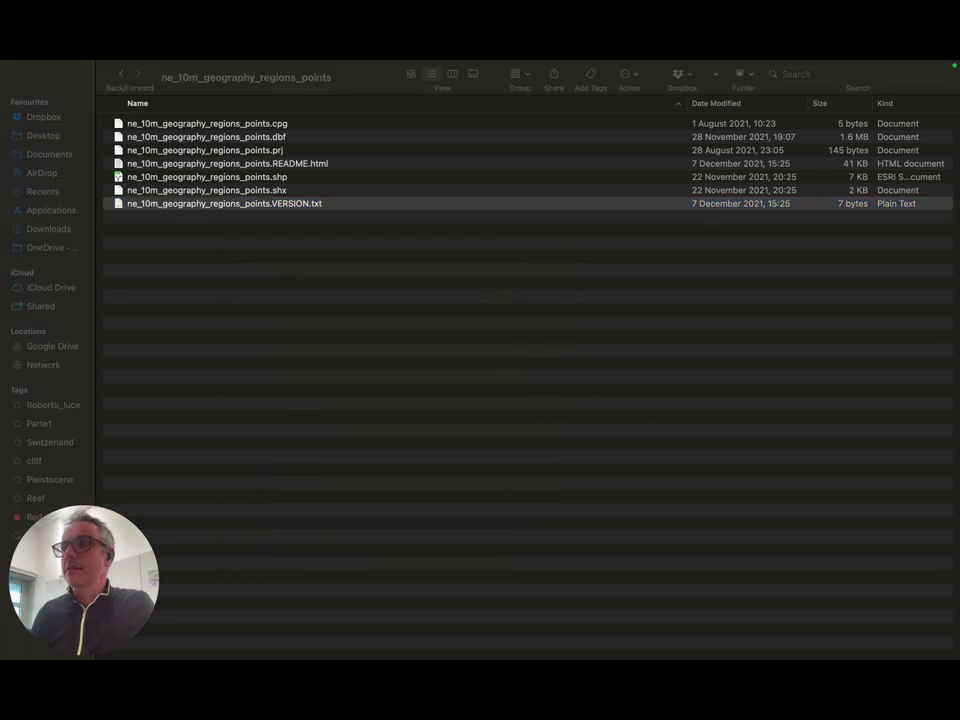
mouse_move(242, 64)
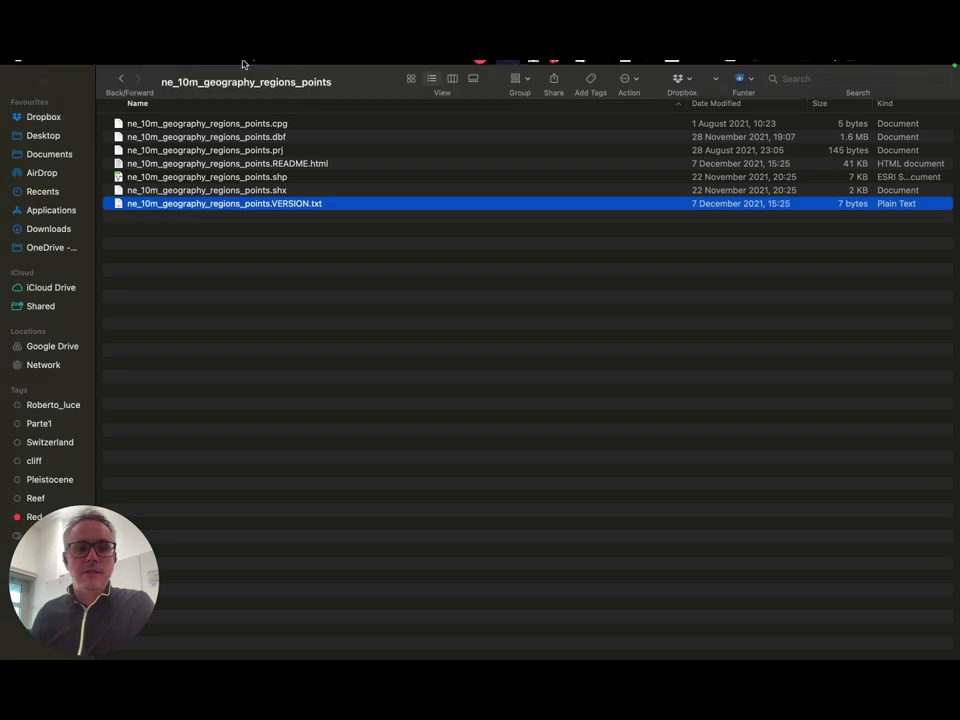
click(44, 94)
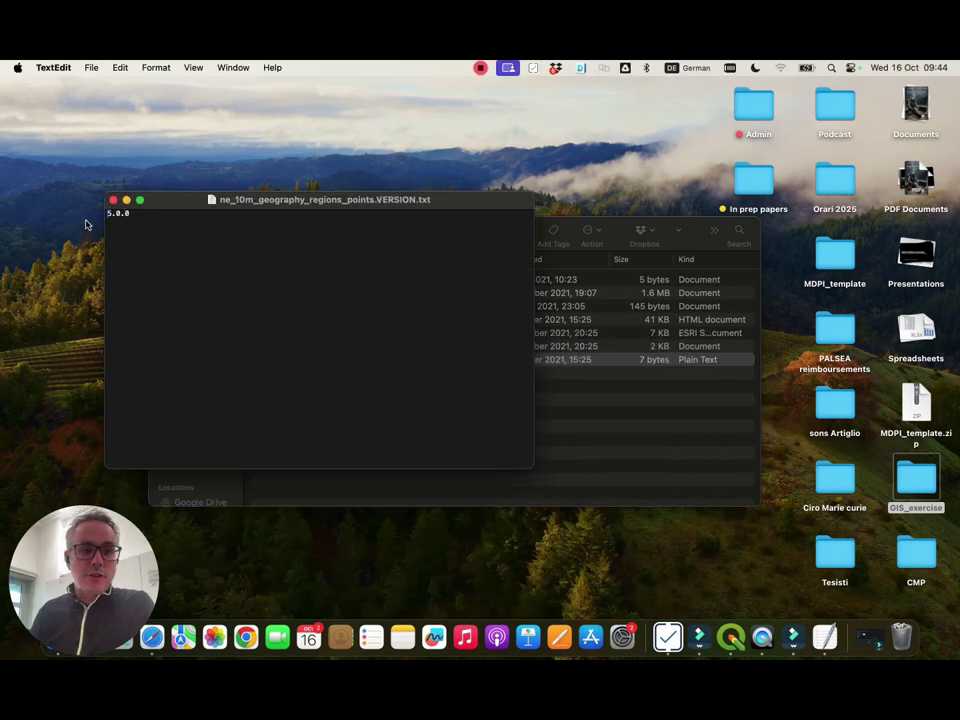
click(112, 201)
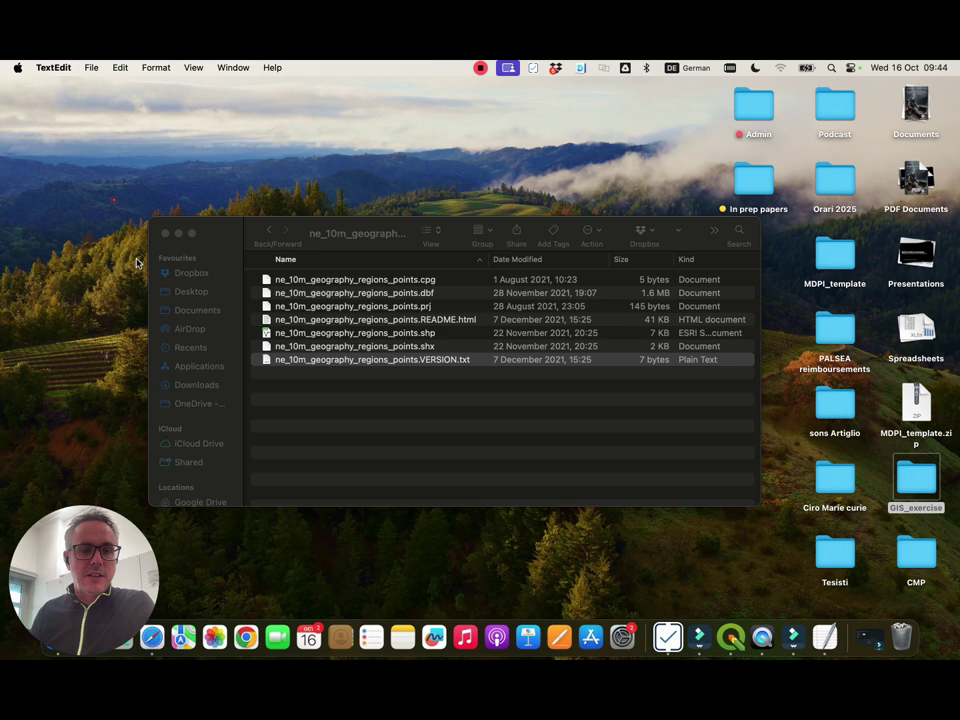
- Return the dataset folder window to full screen and open ne_10m_geography_regions_points.README.html
click(193, 235)
click(193, 235)
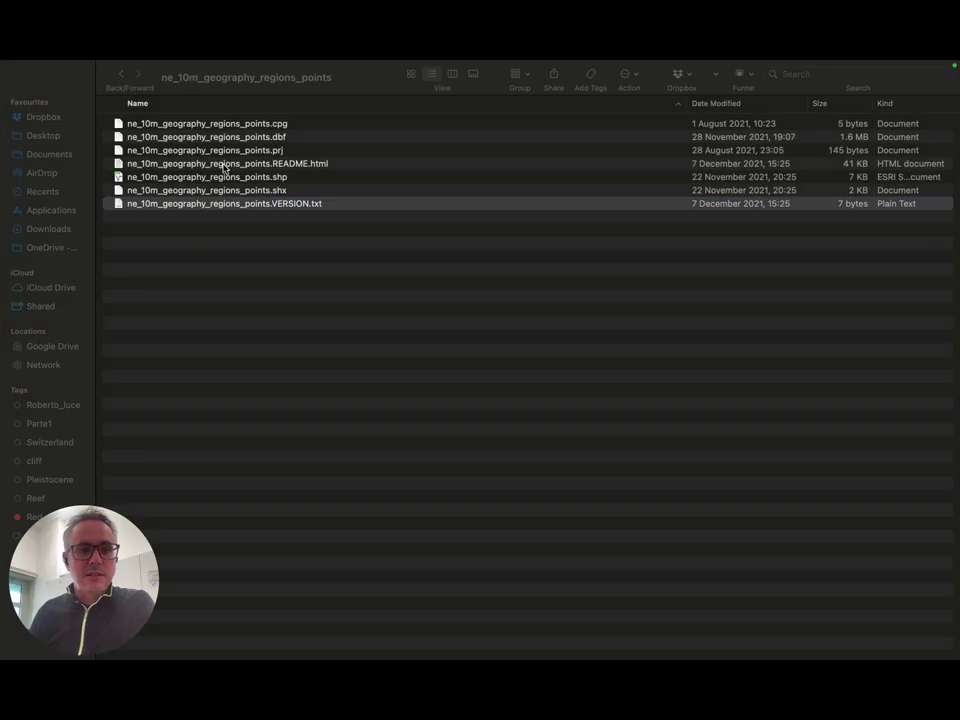
double_click(220, 165)
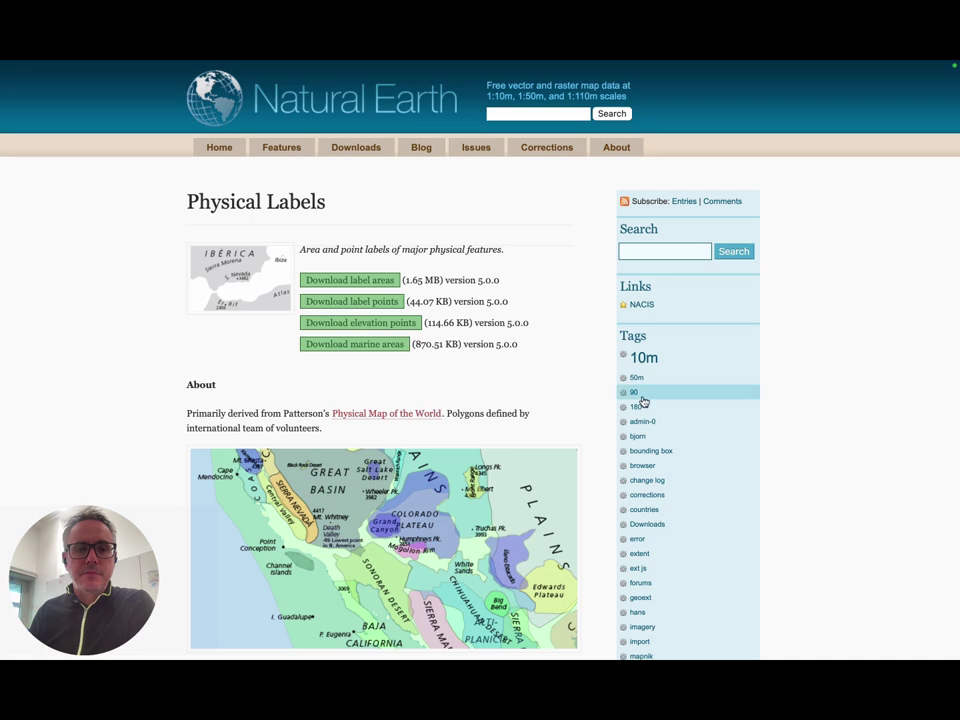
- Read through the Physical Labels readme page, including its About, Issues, Related and Version History sections
scroll(827, 387, down, 1)
scroll(827, 387, down, 5)
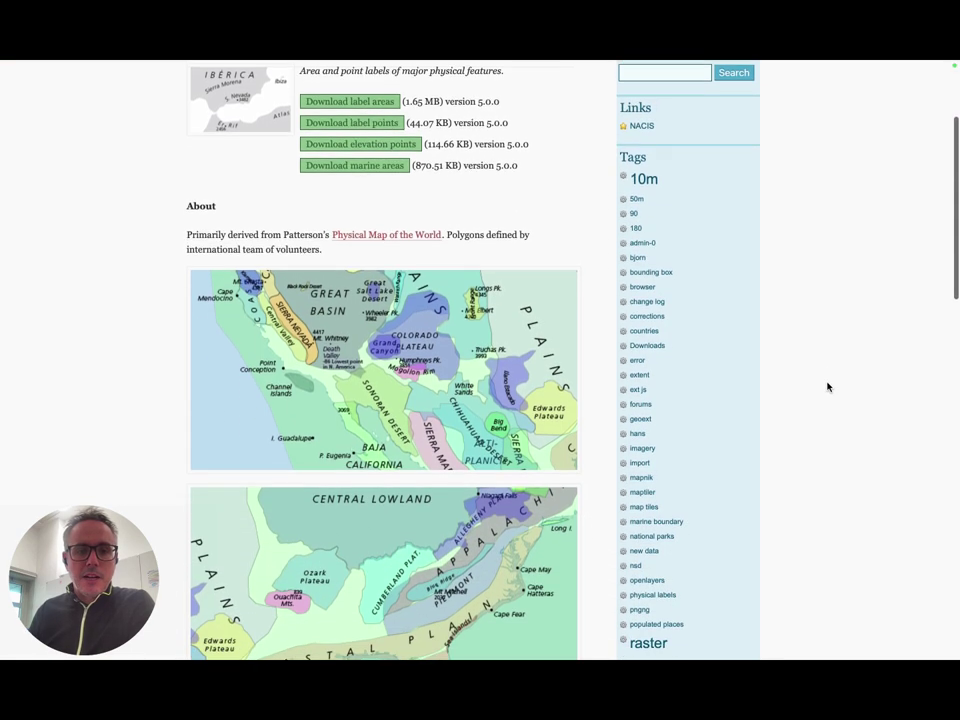
scroll(825, 387, down, 8)
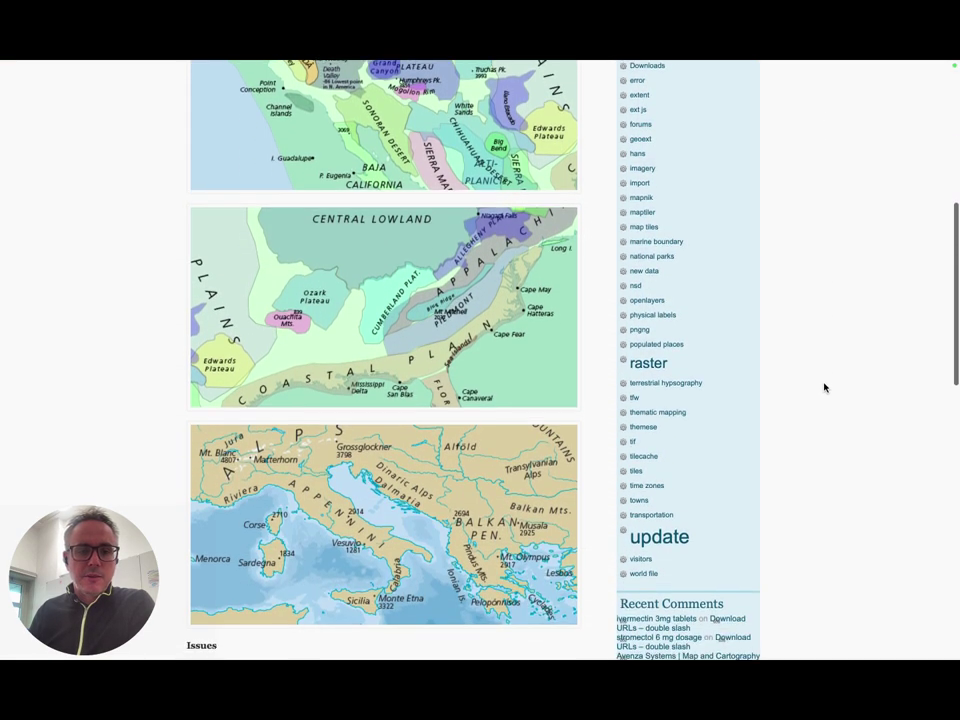
scroll(825, 387, down, 7)
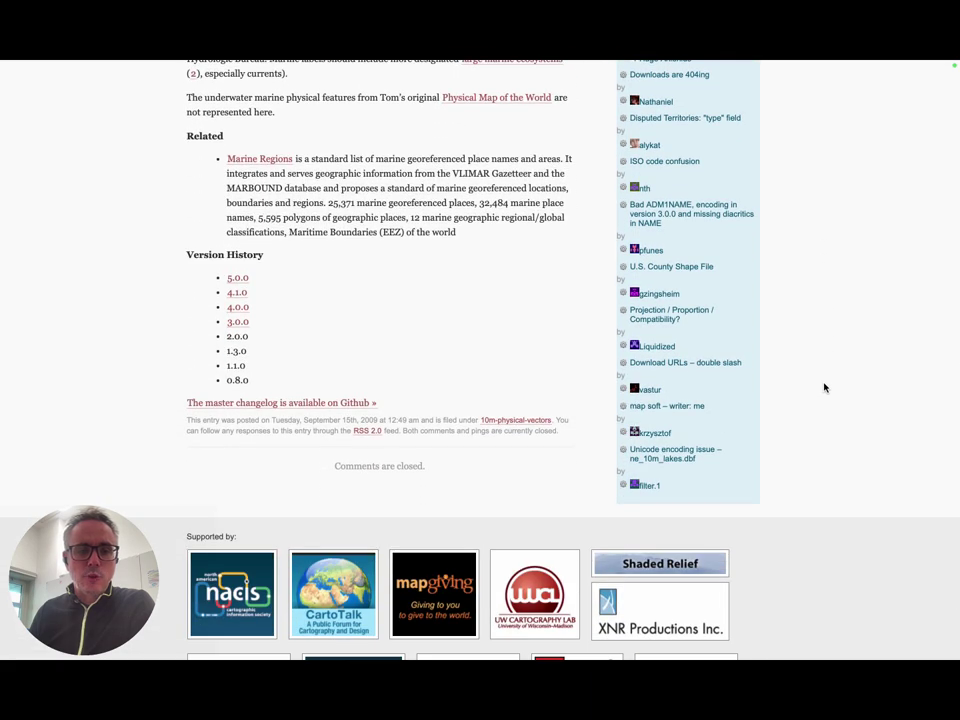
scroll(824, 388, up, 20)
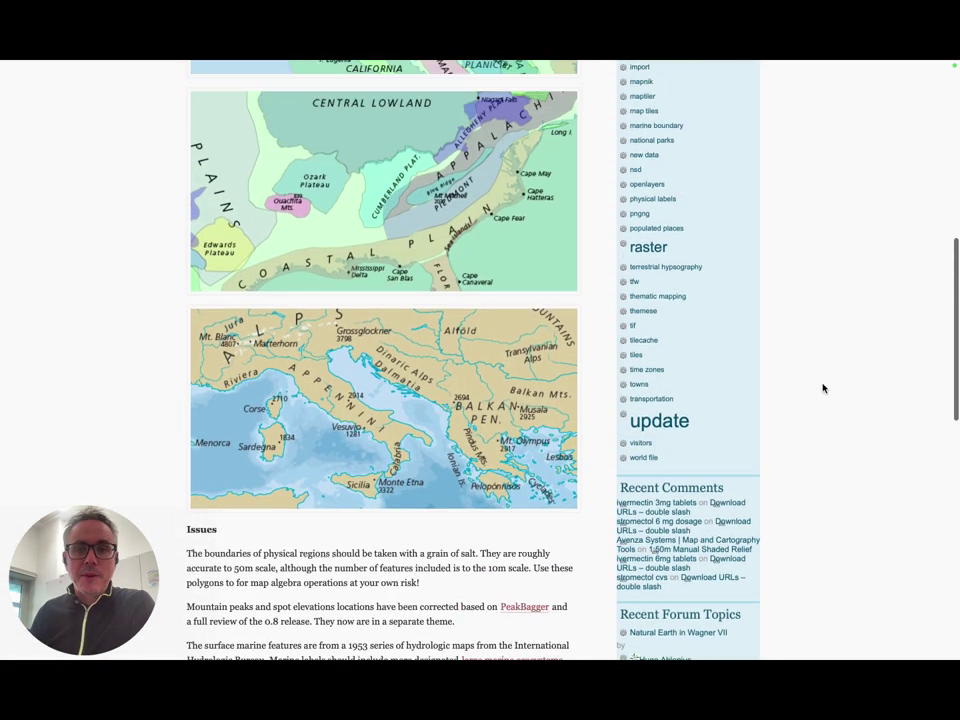
scroll(822, 388, up, 3)
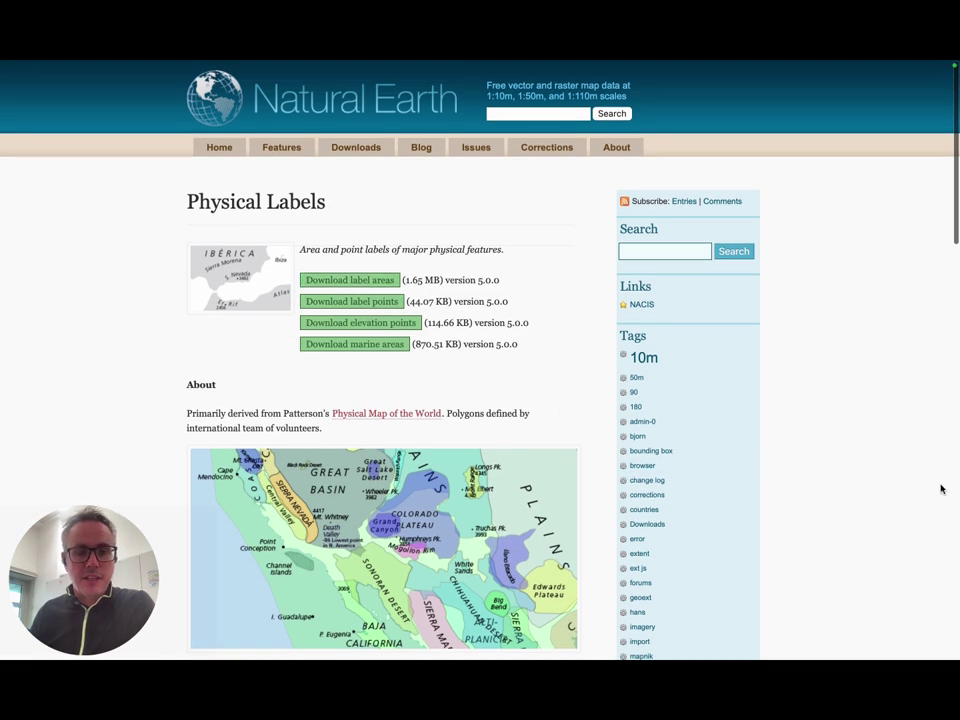
scroll(913, 497, down, 4)
scroll(878, 528, down, 10)
scroll(878, 525, up, 15)
mouse_move(638, 62)
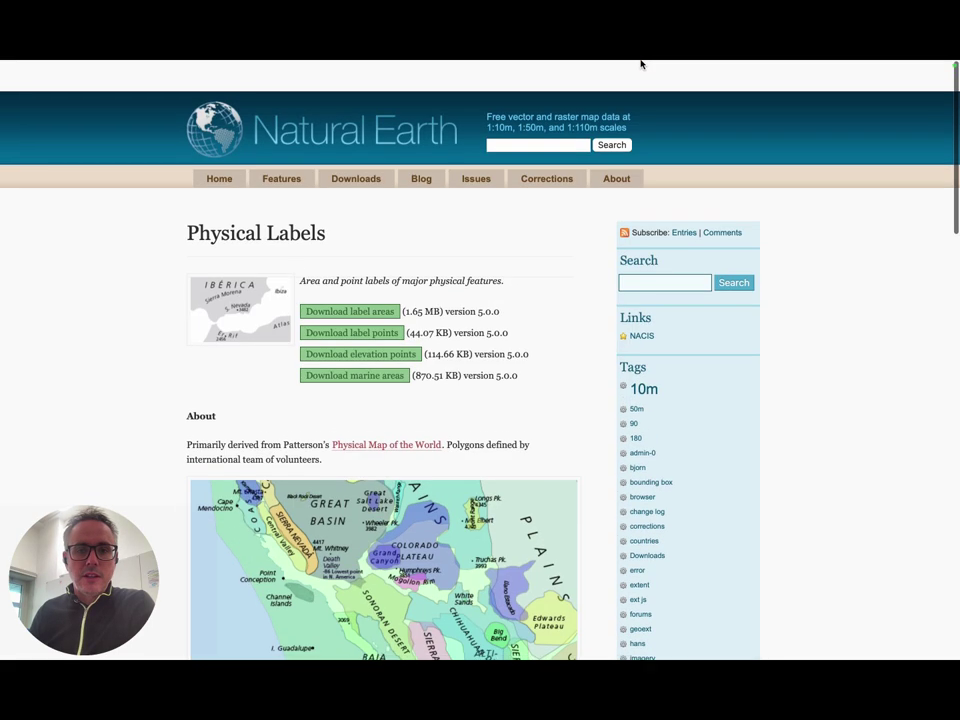
click(488, 121)
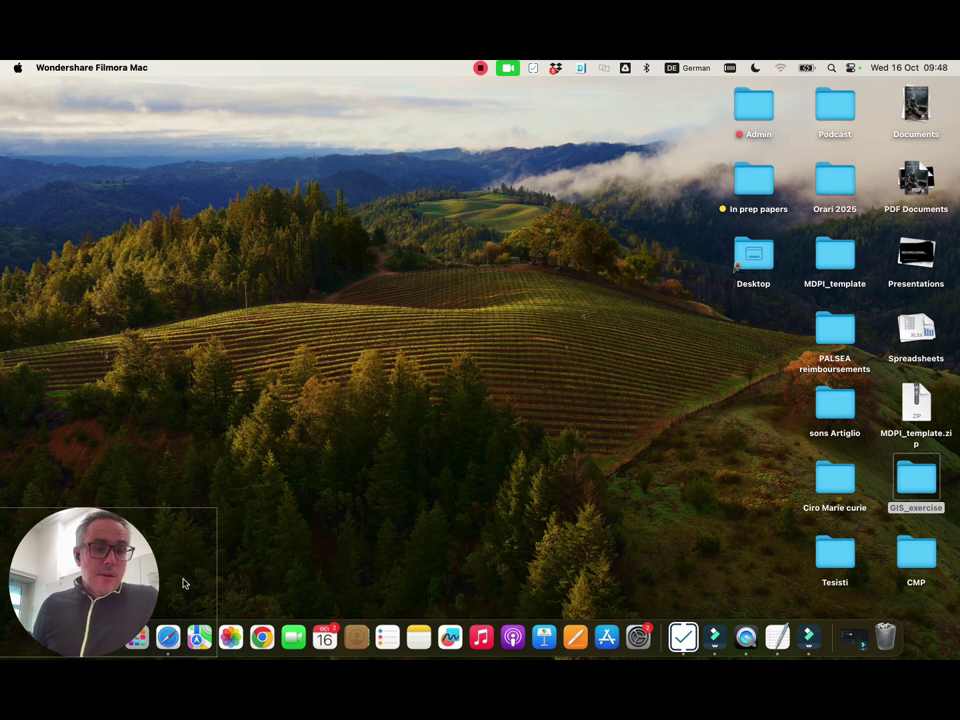
- Search the installed applications for "qgis" and launch QGIS
click(233, 487)
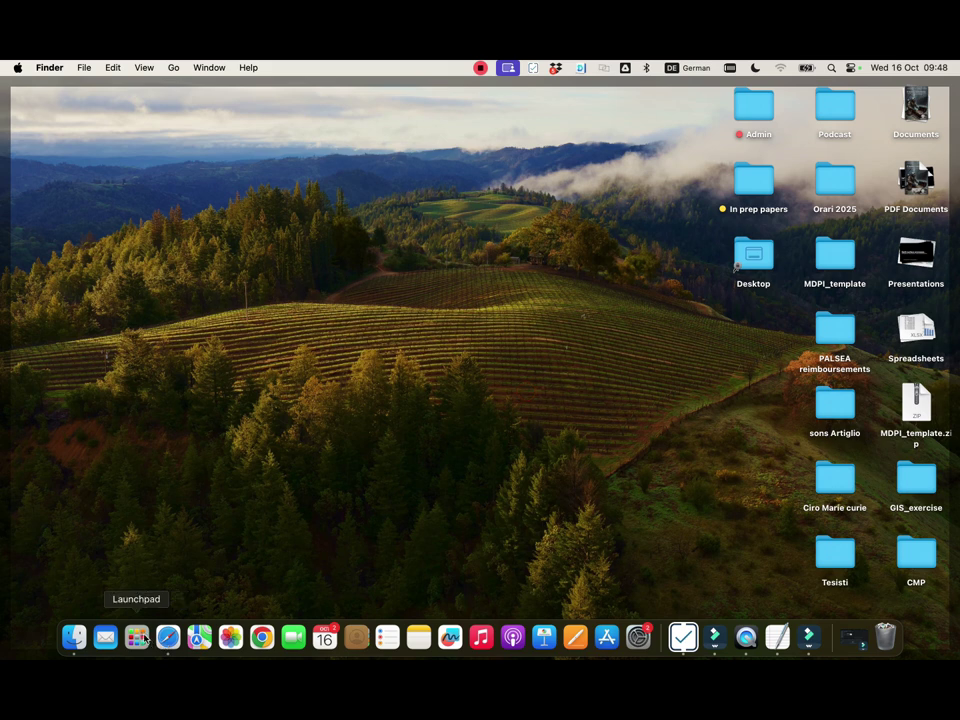
click(136, 637)
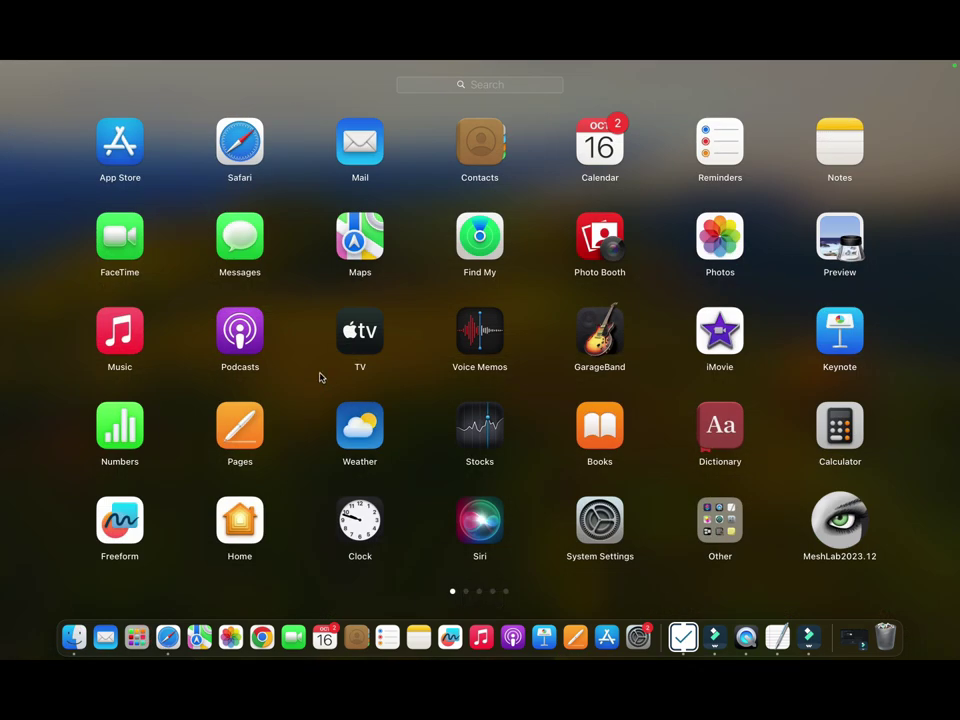
click(481, 88)
text(qgis)
click(488, 146)
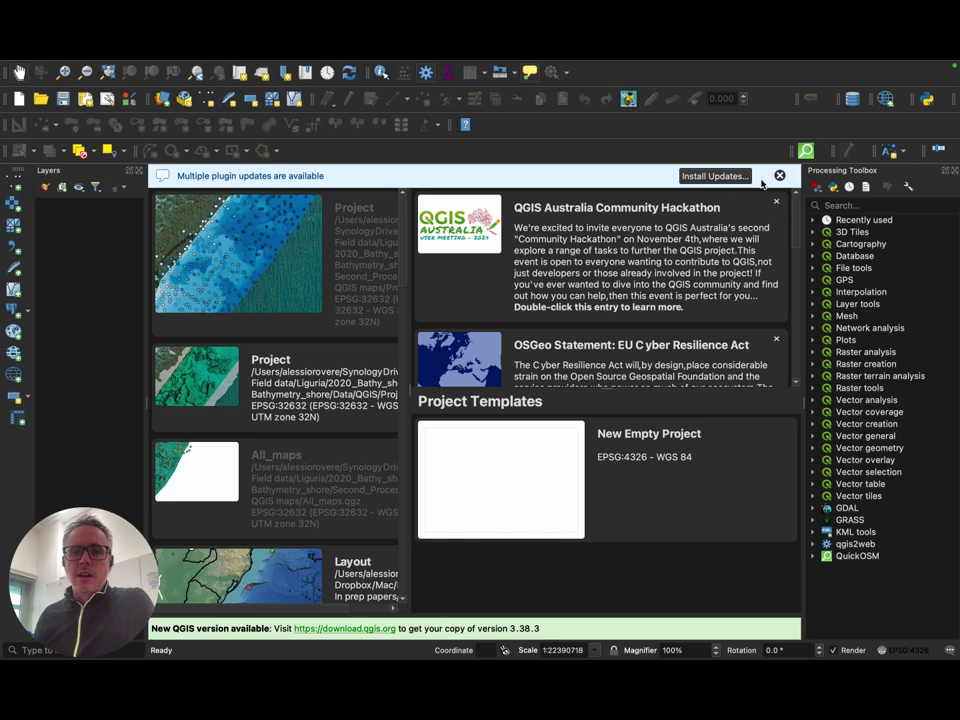
- Dismiss the plugin updates notice and create a new empty project
click(780, 176)
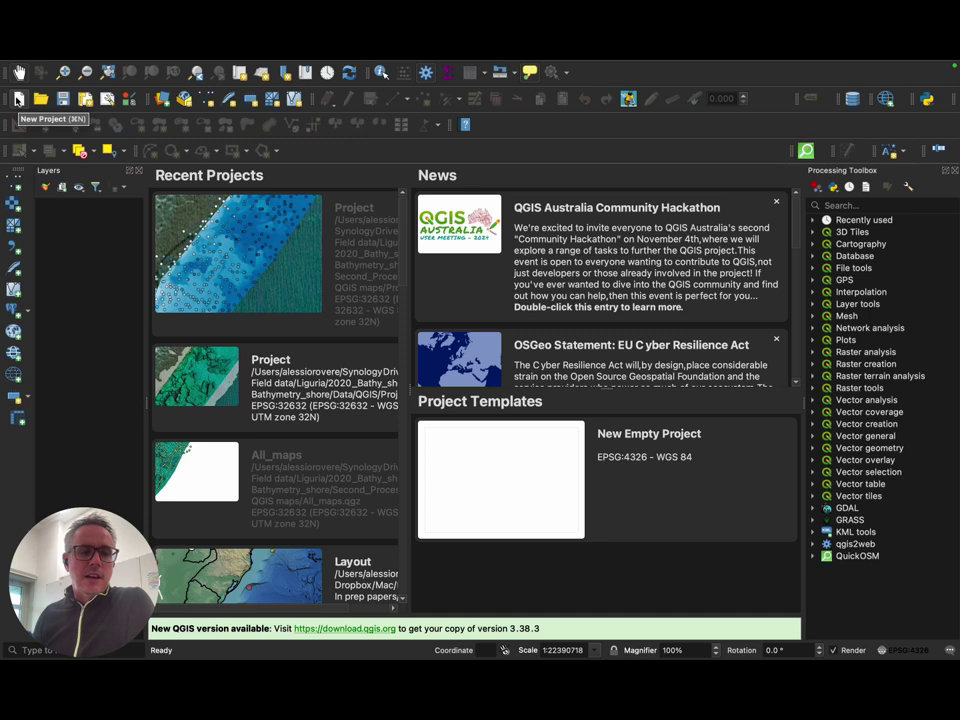
click(18, 100)
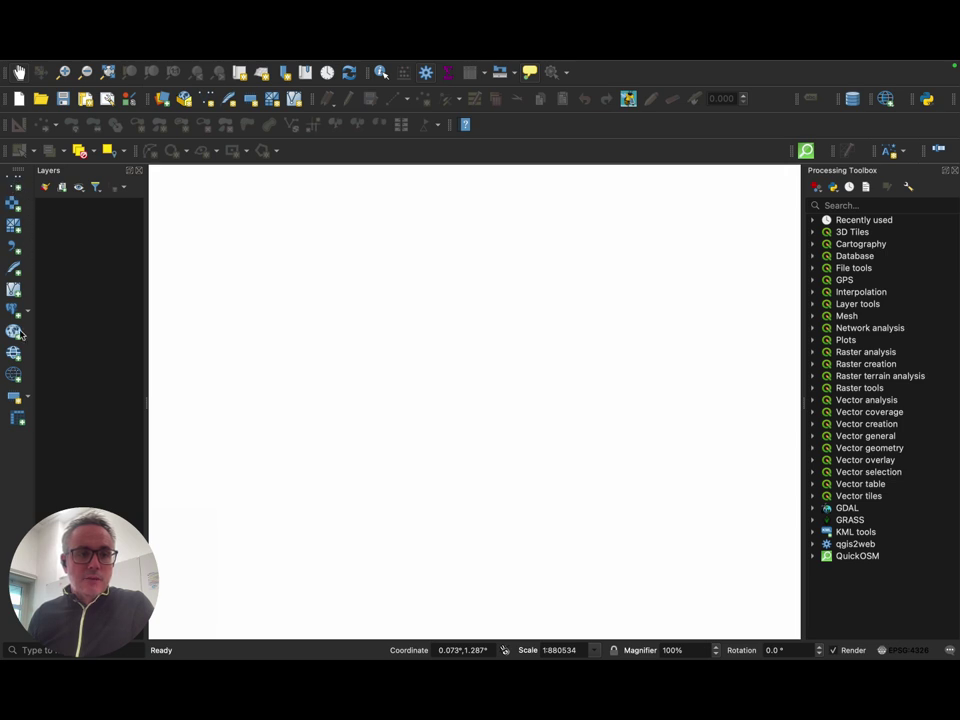
- Show the Browser panel and close it again to demonstrate panel visibility
click(152, 67)
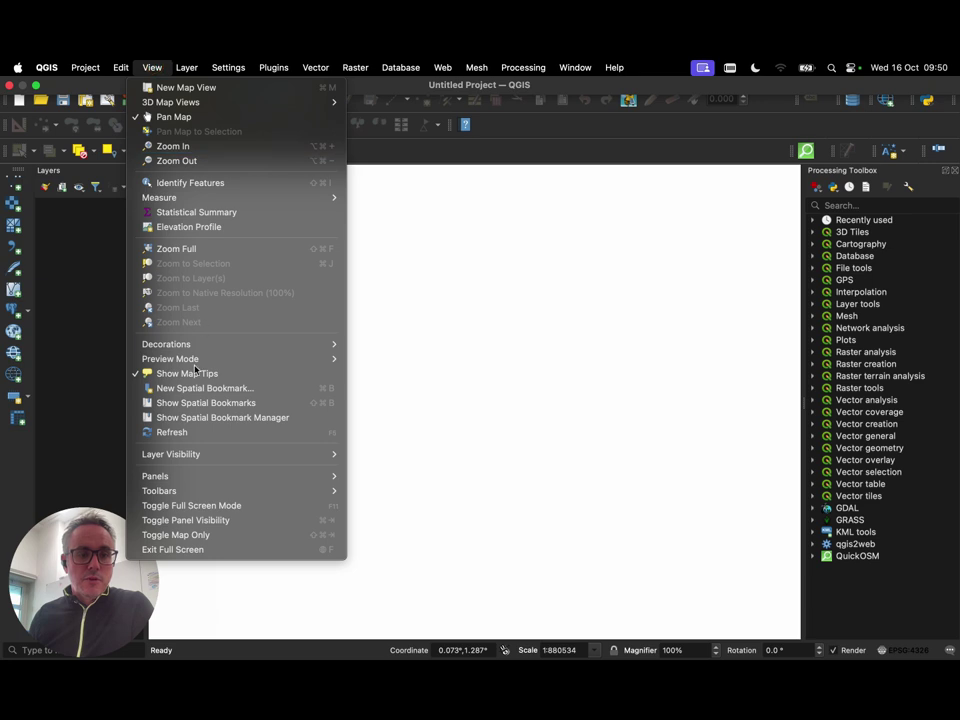
mouse_move(197, 476)
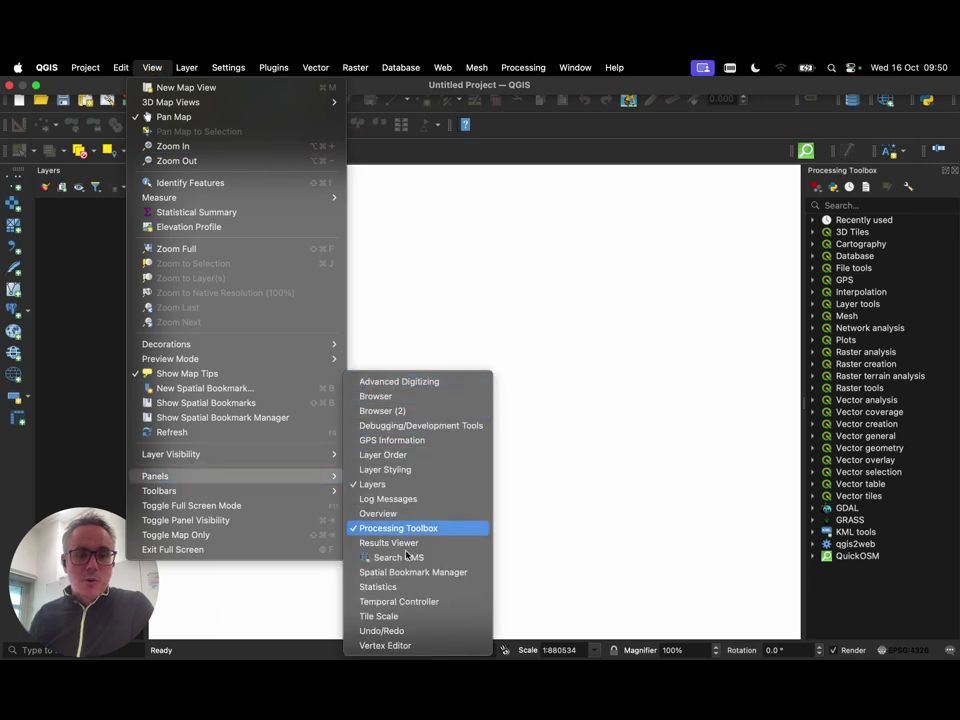
click(425, 397)
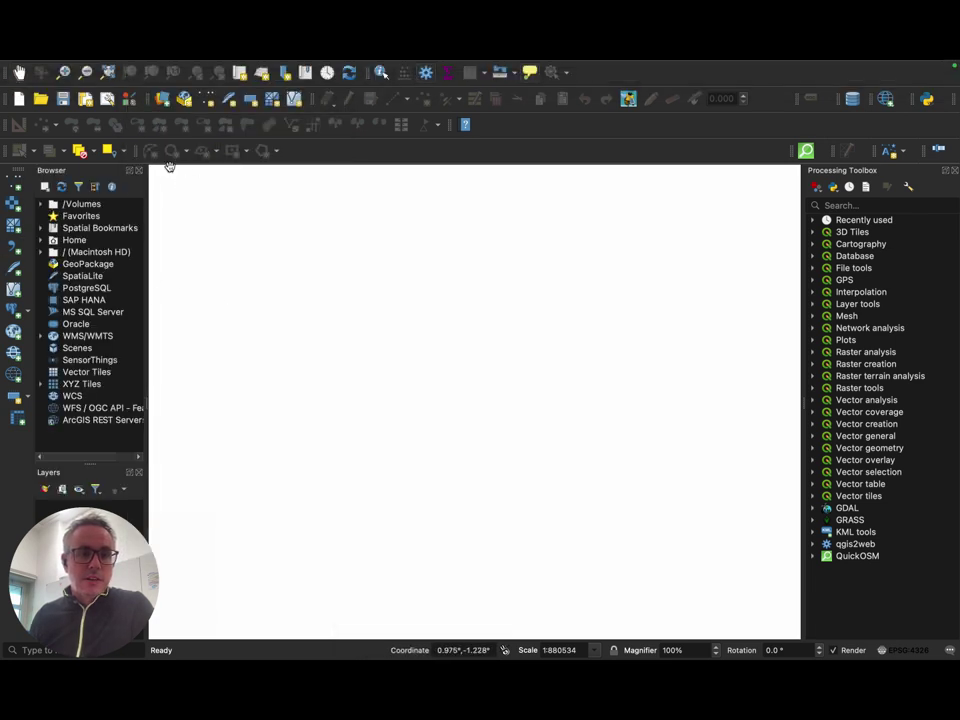
click(140, 172)
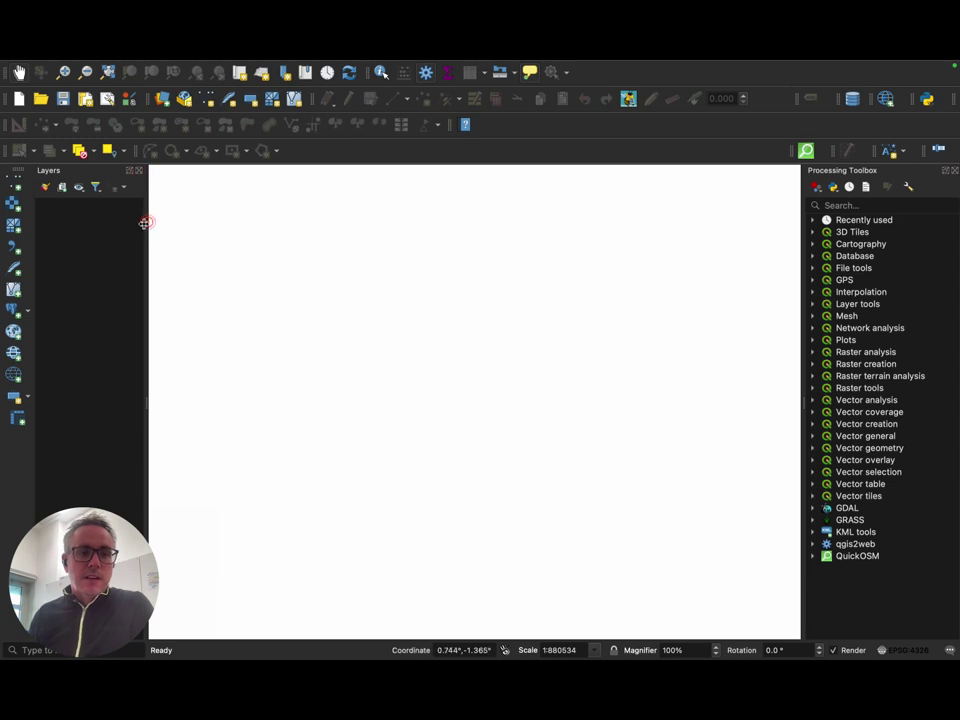
- Widen the Layers panel and close the Processing Toolbox panel to enlarge the map area
drag(145, 221, 196, 225)
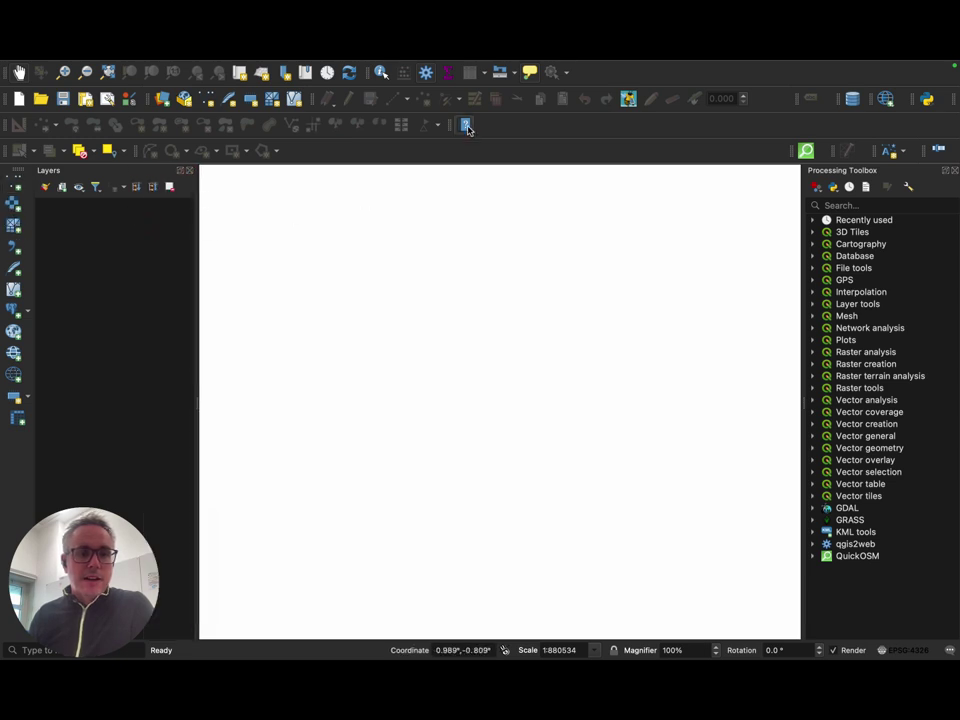
right_click(415, 153)
click(386, 151)
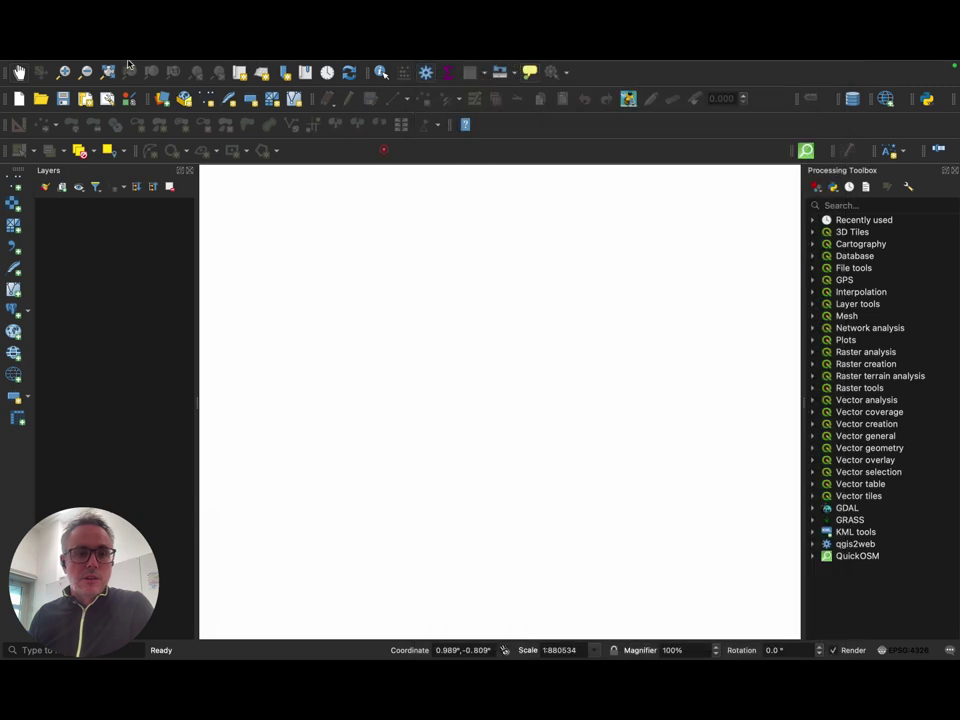
click(155, 67)
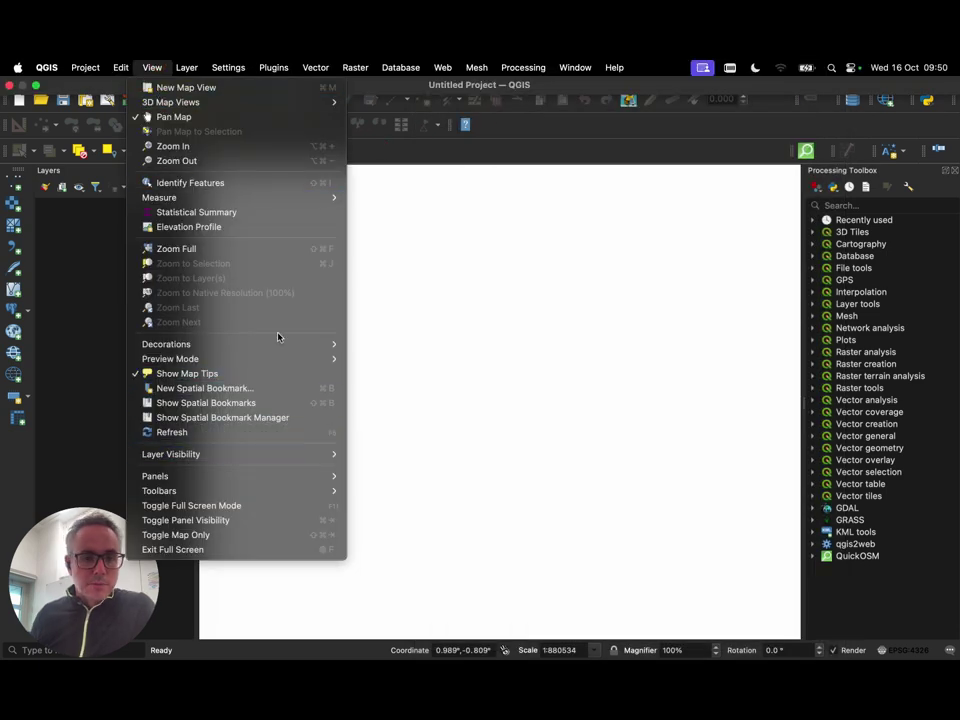
mouse_move(226, 478)
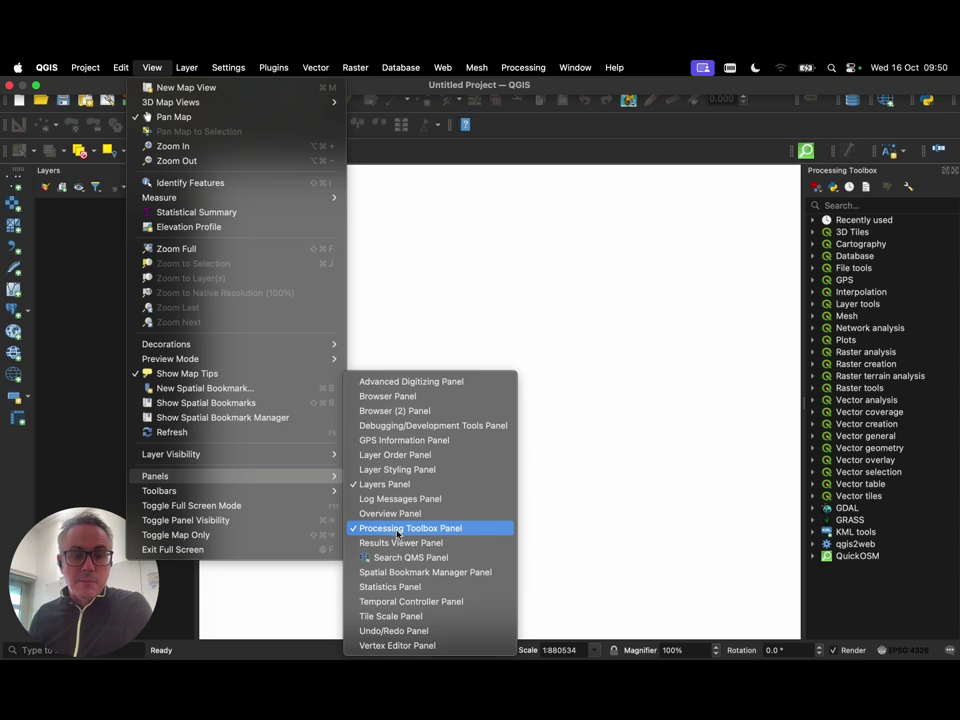
click(955, 172)
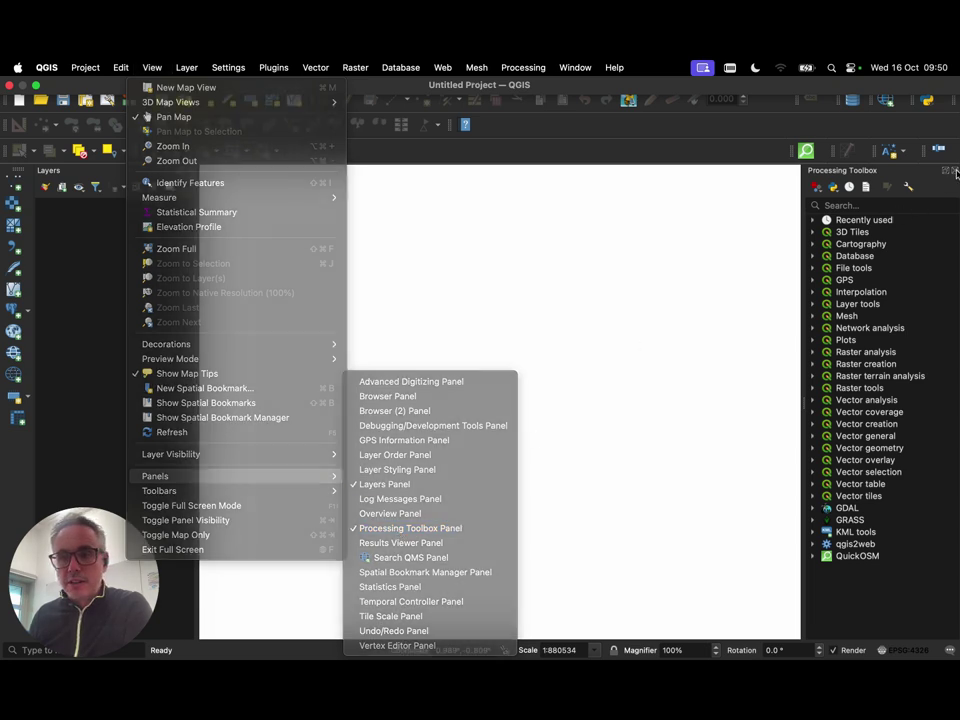
click(954, 171)
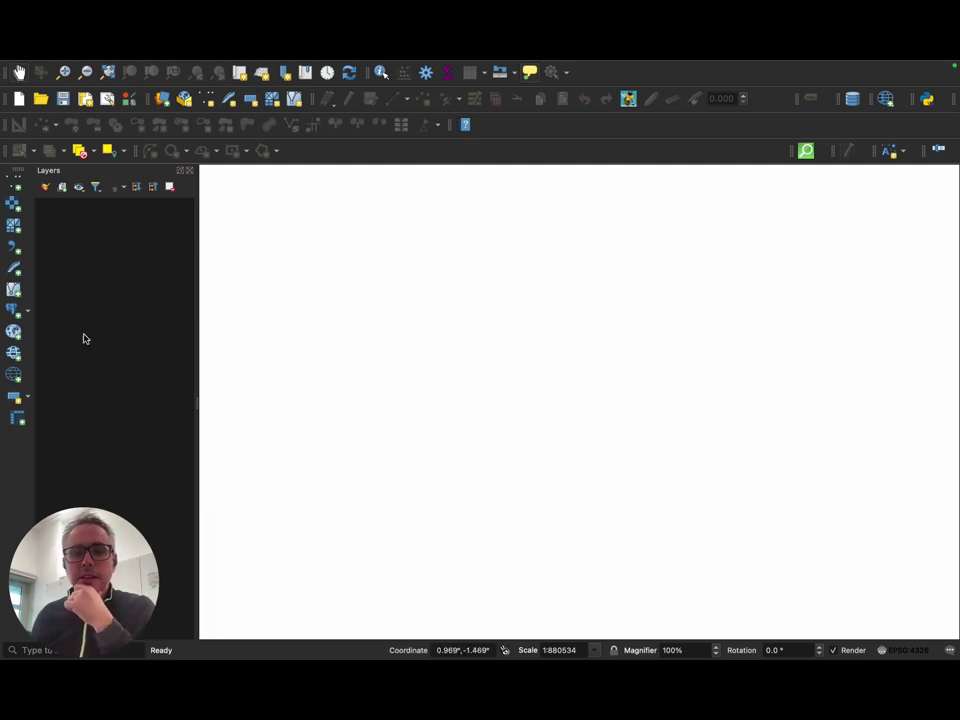
- Open the data source manager for adding vector layers from a file and look over the layer commands
click(18, 185)
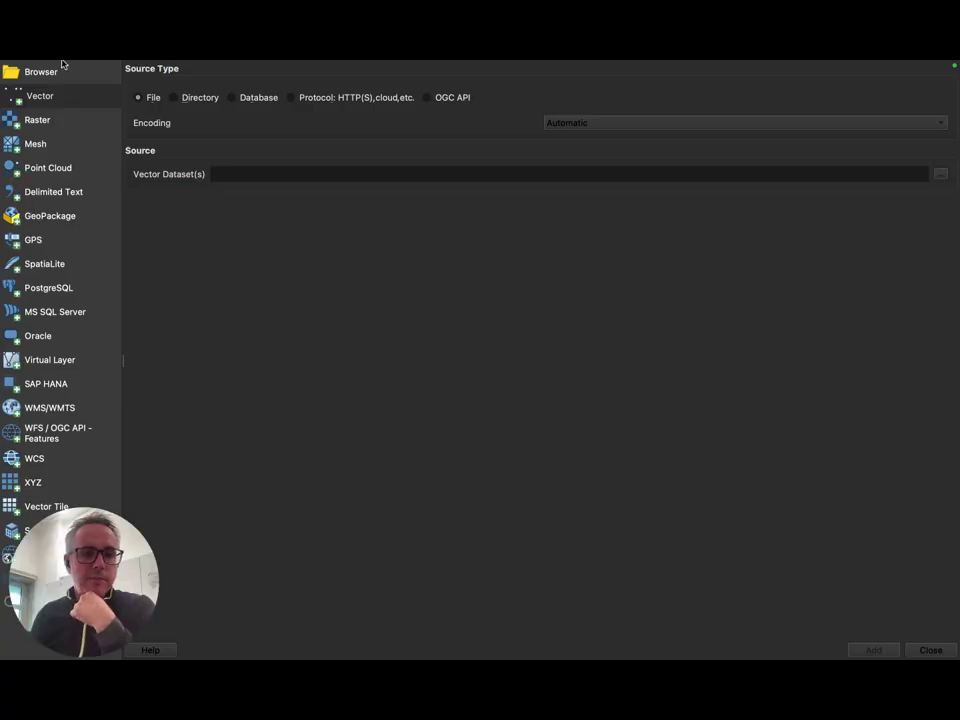
mouse_move(64, 65)
click(184, 68)
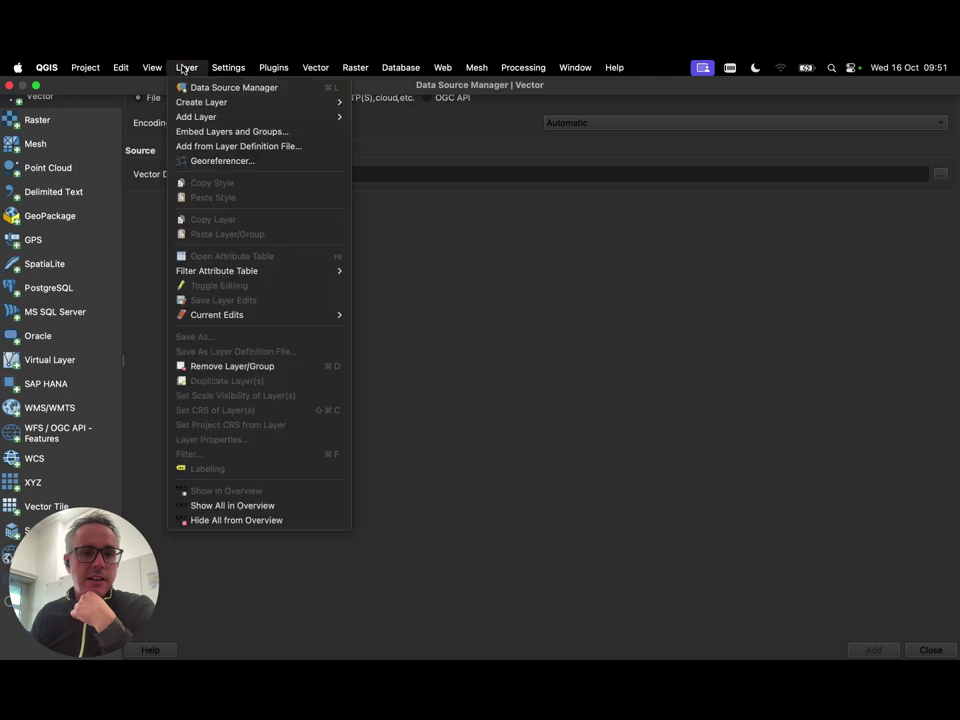
mouse_move(200, 117)
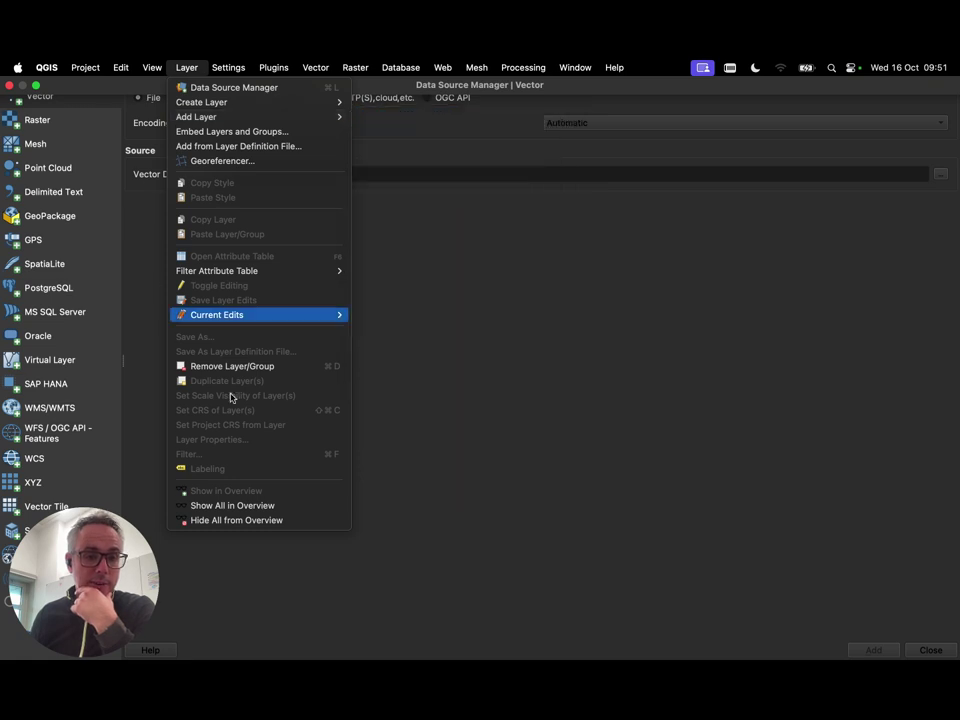
click(519, 302)
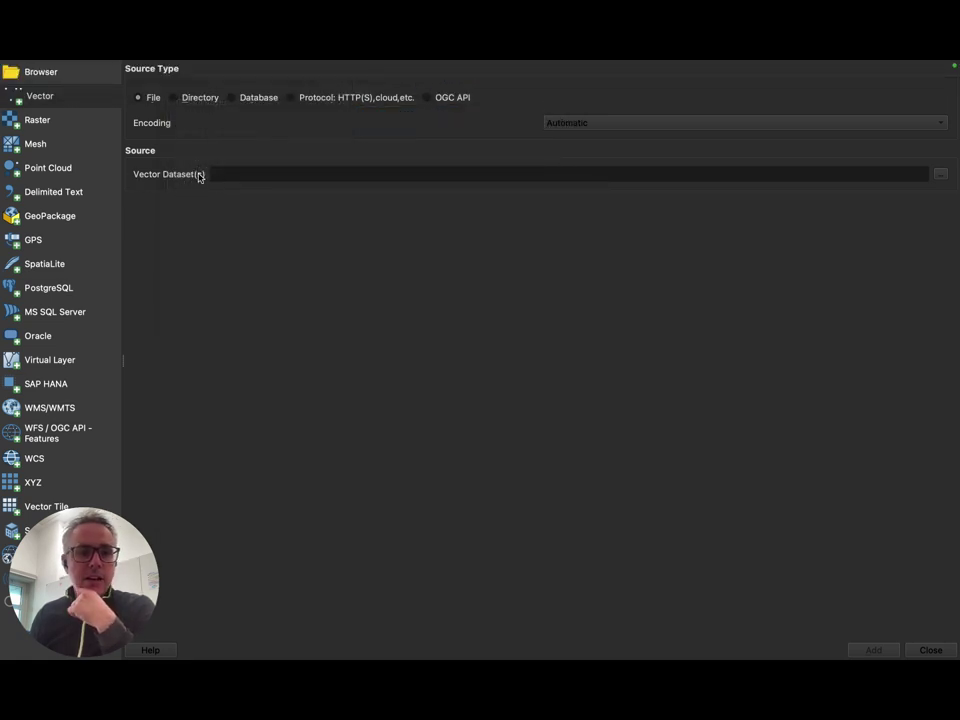
- Browse for the vector dataset in the GIS_exercise folder on the Desktop
click(942, 176)
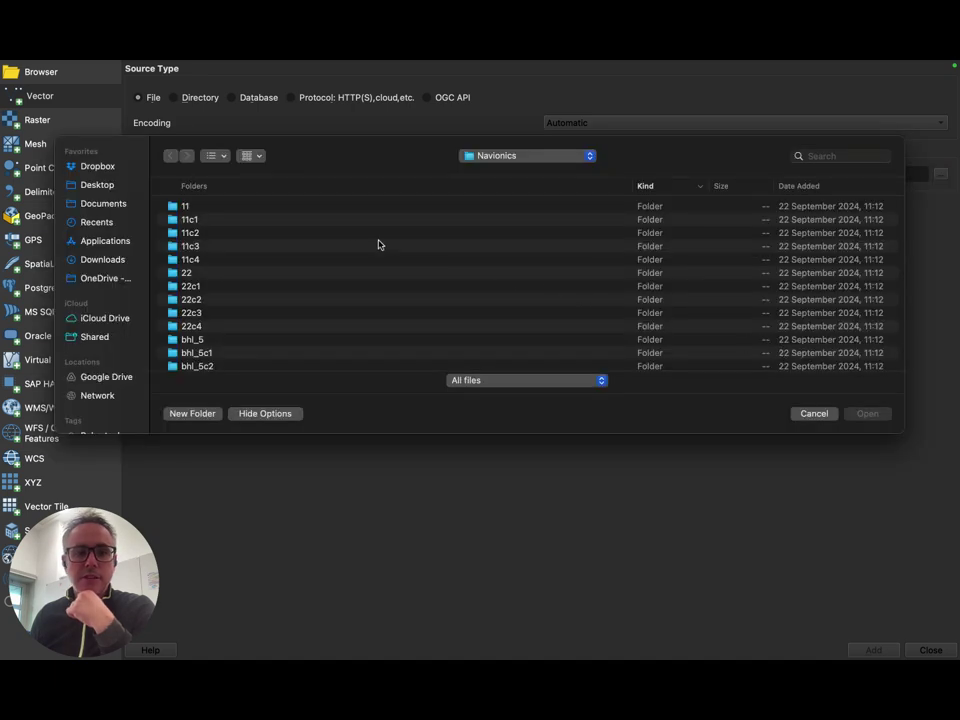
click(505, 157)
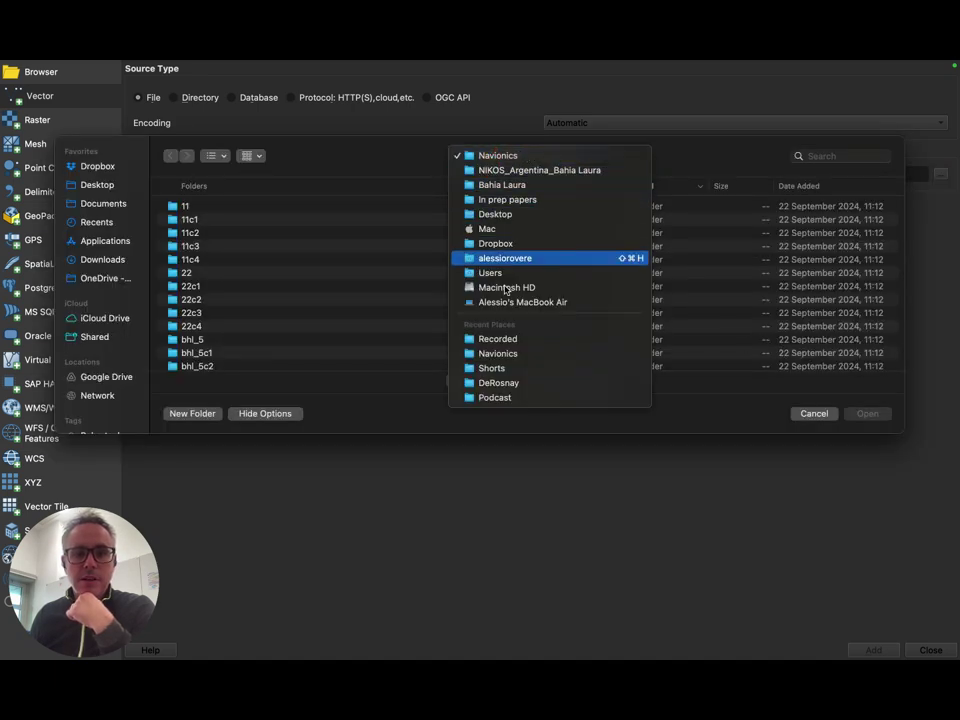
click(490, 214)
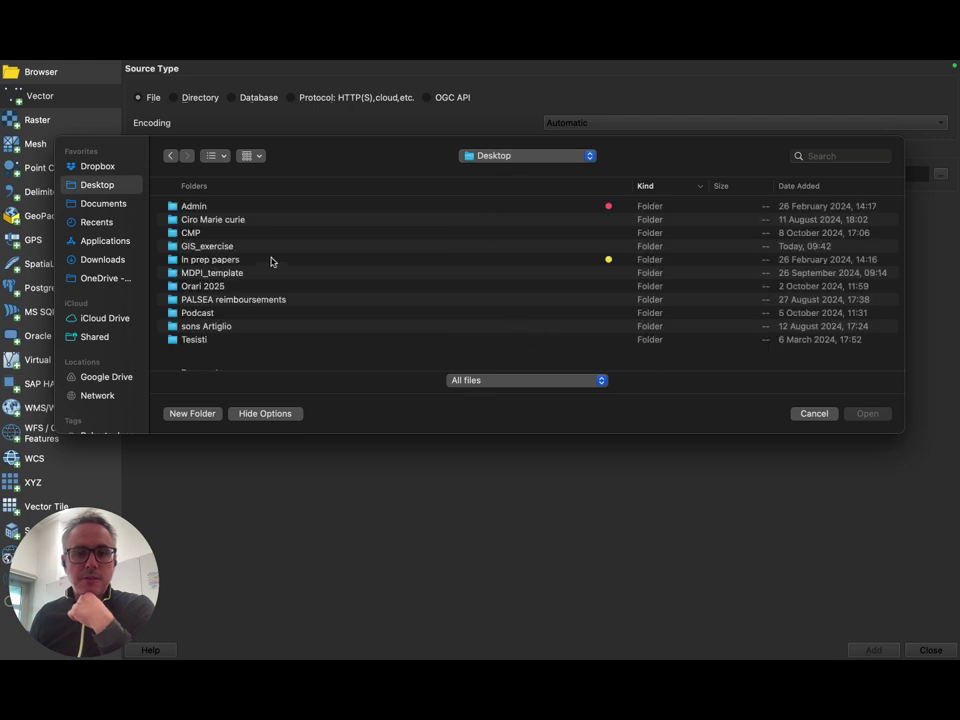
scroll(366, 303, down, 1)
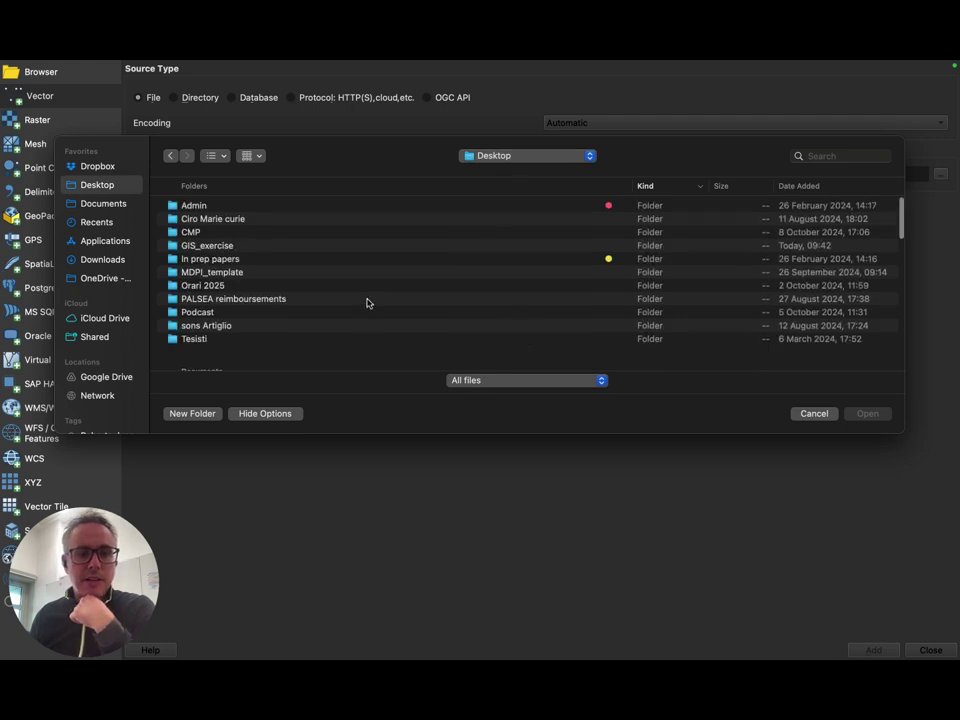
scroll(368, 302, down, 5)
scroll(298, 268, up, 5)
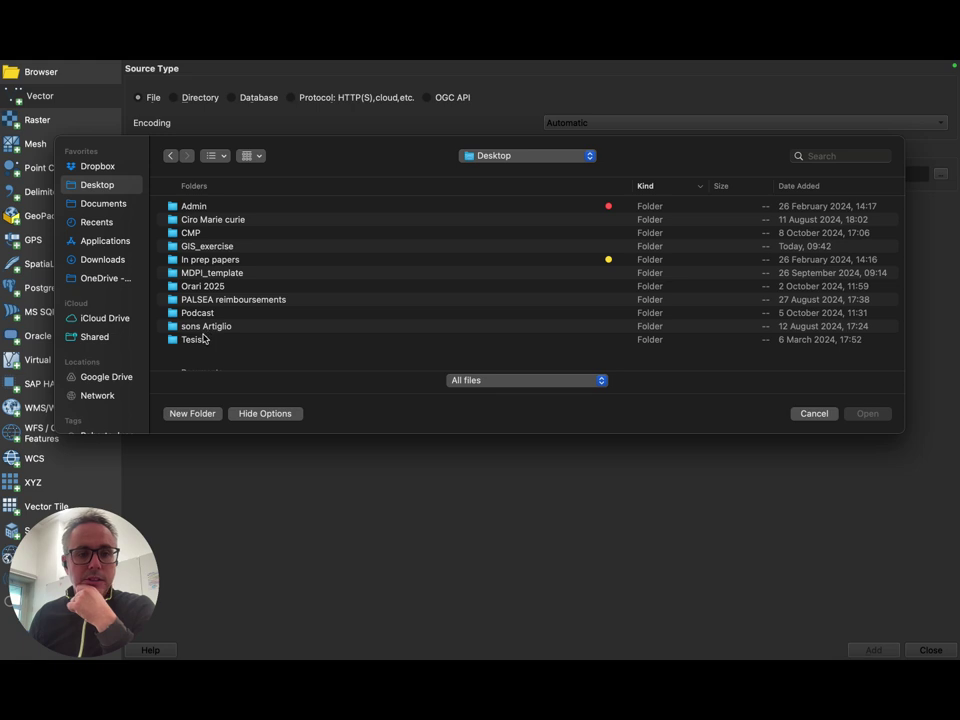
scroll(220, 250, down, 1)
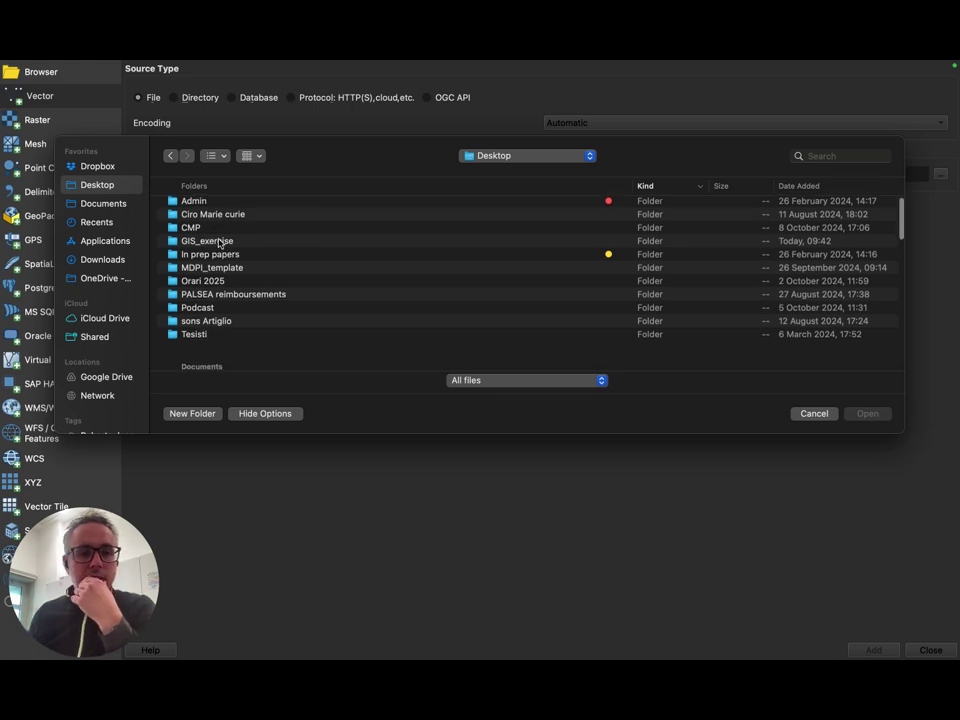
double_click(219, 243)
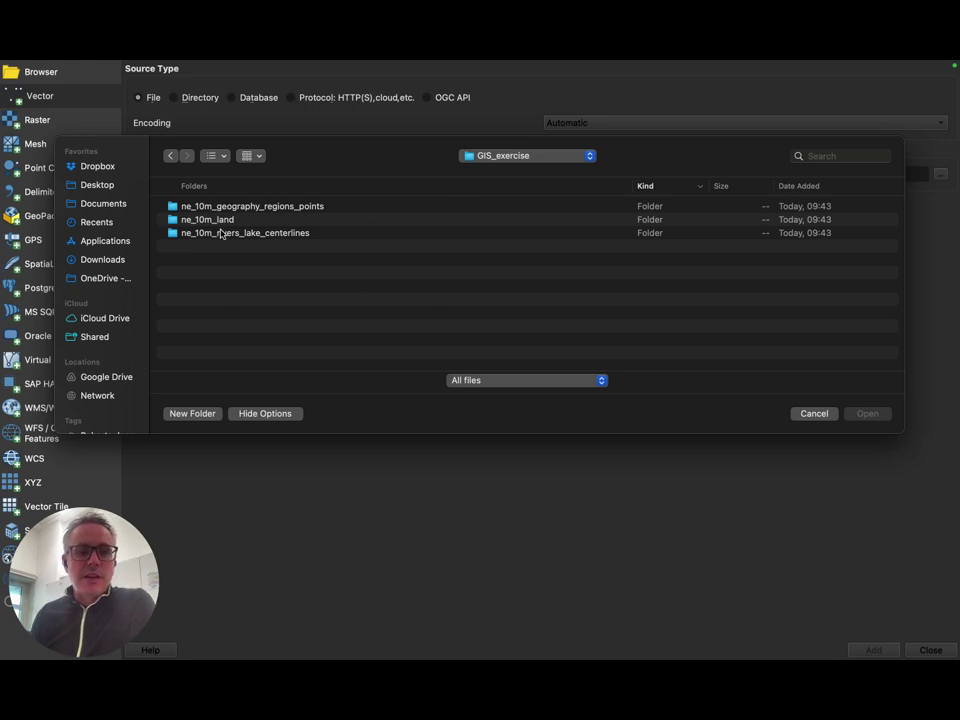
- Add ne_10m_land.shp from the ne_10m_land folder as a vector layer and return to the map
click(208, 220)
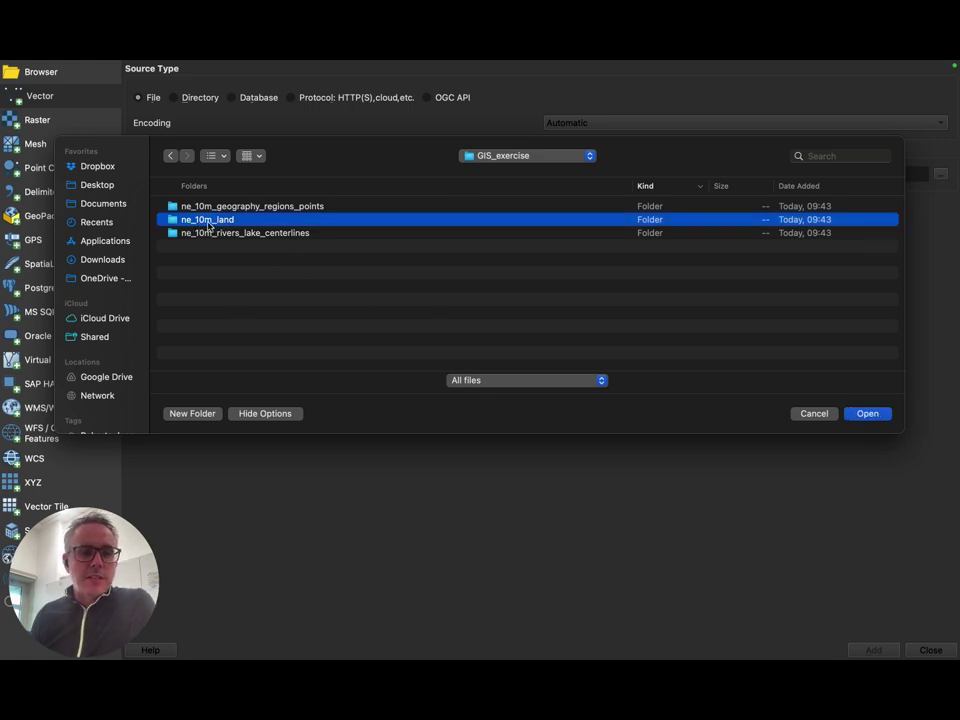
double_click(208, 221)
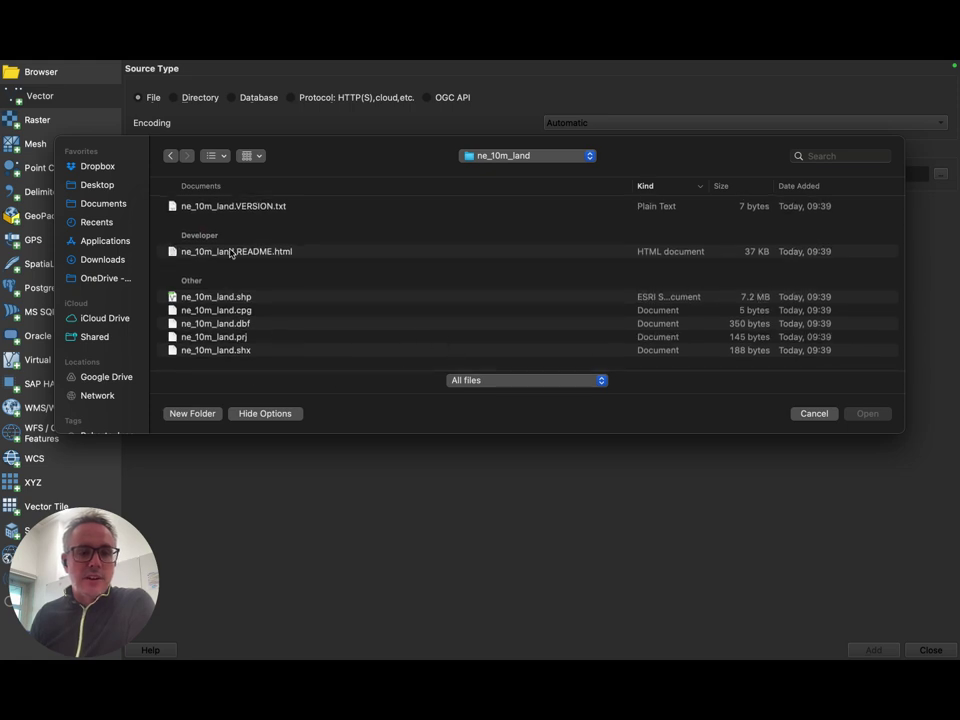
click(238, 297)
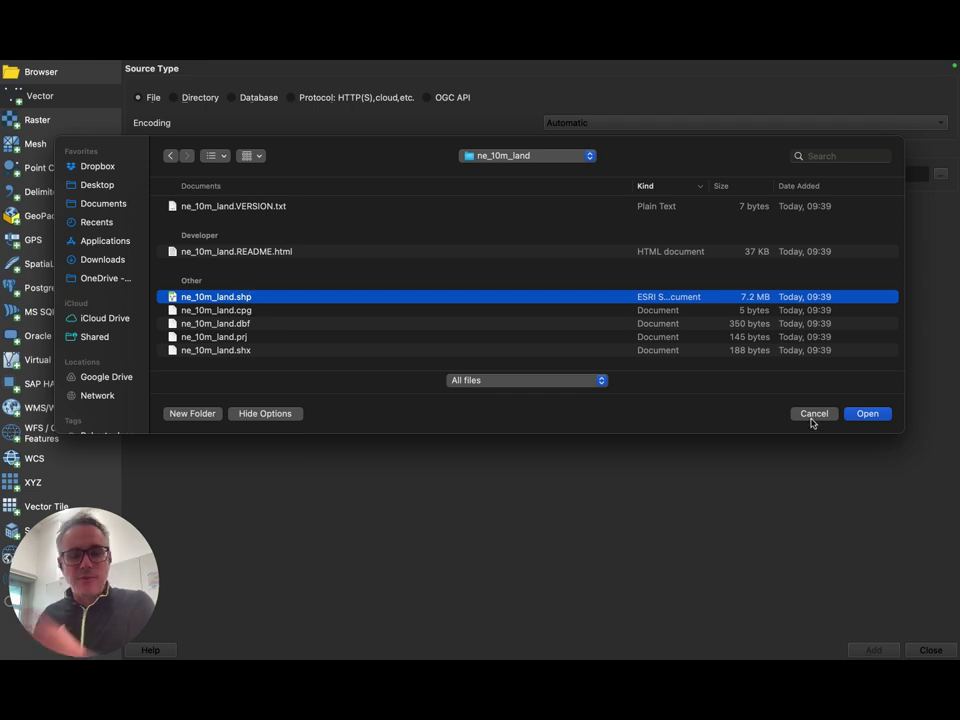
click(864, 413)
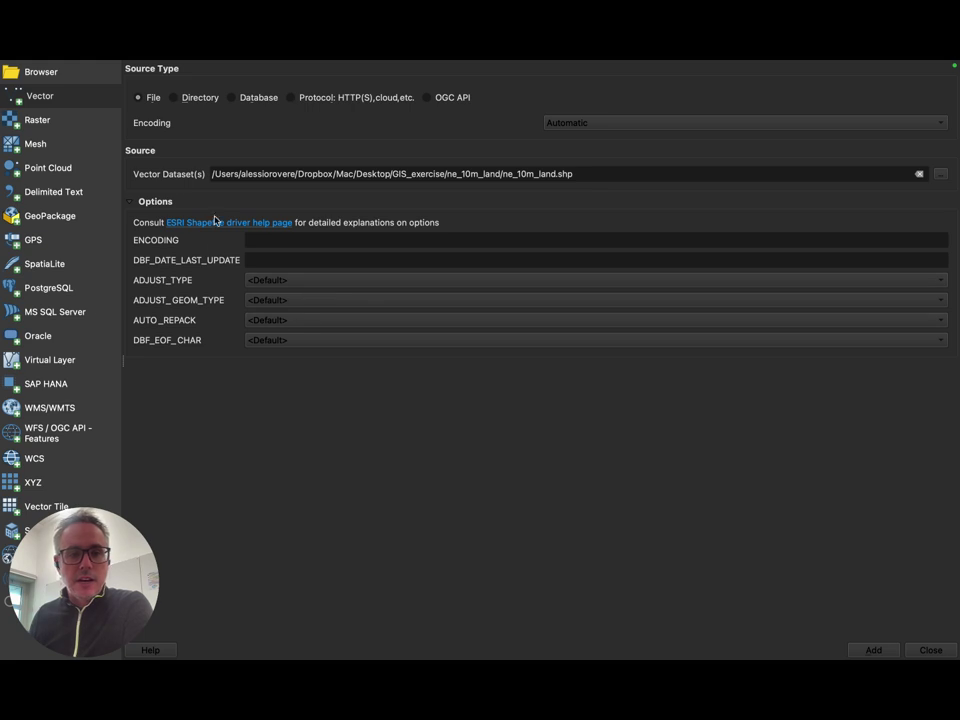
click(870, 650)
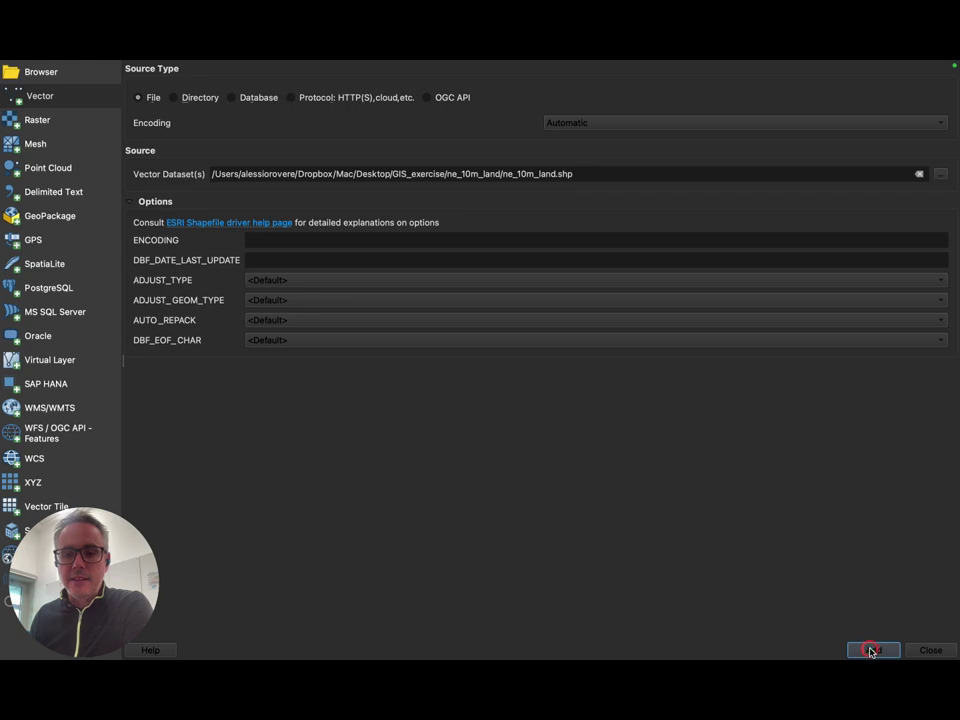
click(929, 650)
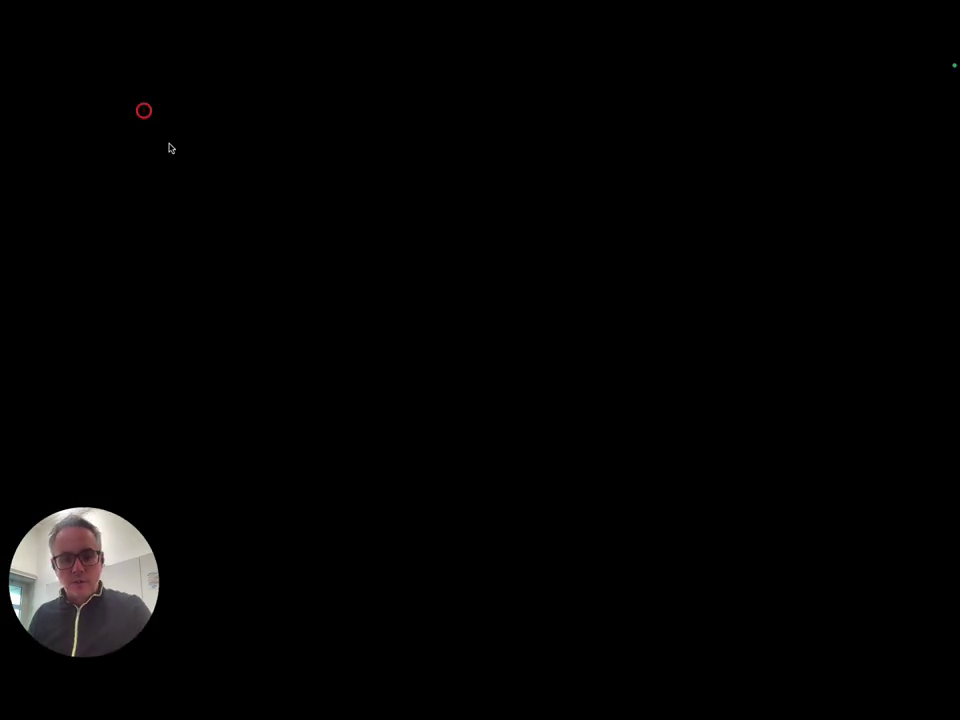
key(ctrl+Up)
click(385, 125)
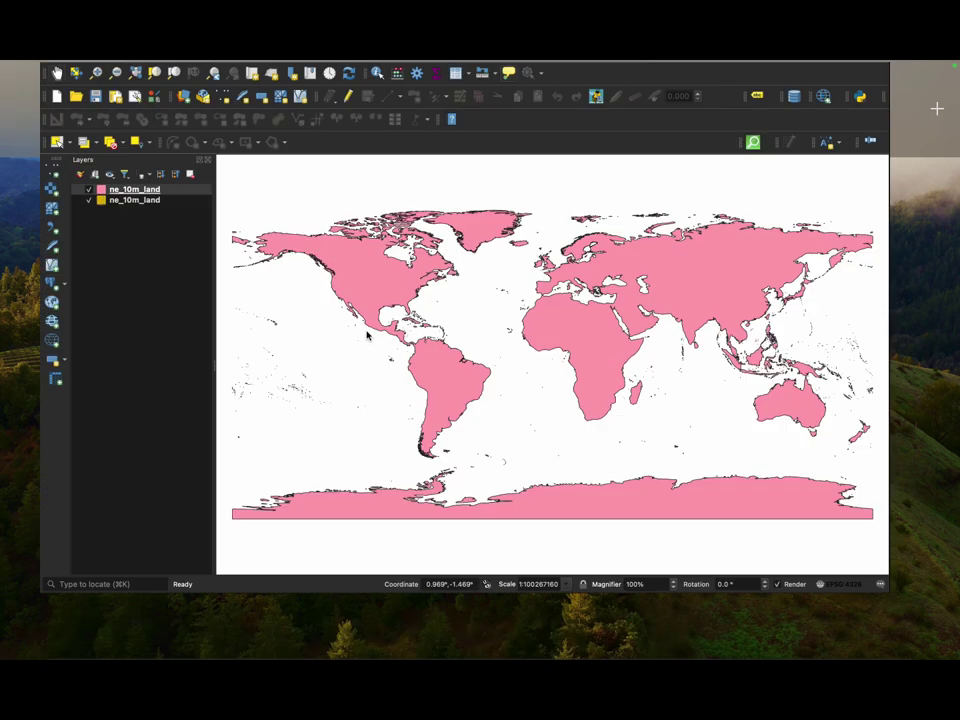
- Remove the pink duplicate of the ne_10m_land layer from the project
click(93, 217)
click(100, 204)
right_click(100, 204)
click(112, 210)
right_click(100, 205)
click(100, 205)
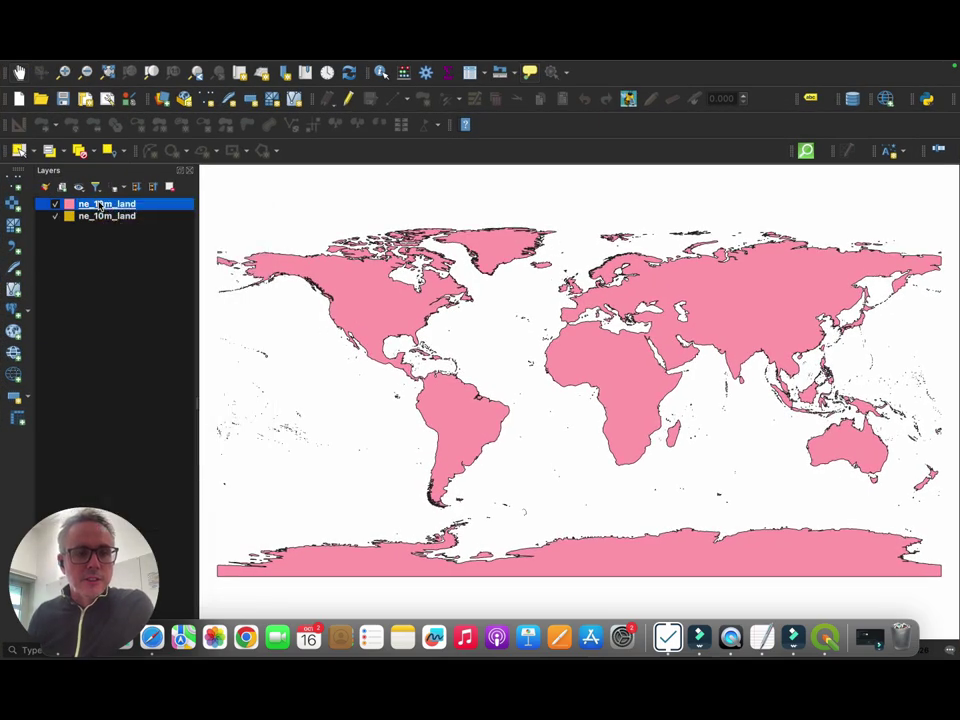
right_click(100, 204)
click(144, 338)
click(524, 370)
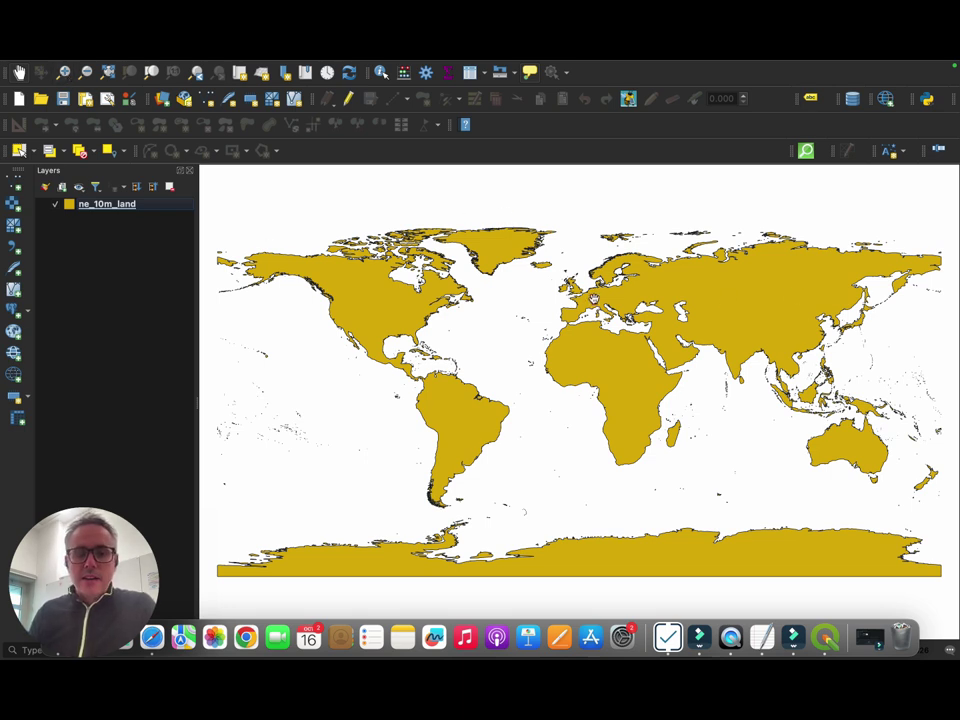
- Zoom the map from the world extent to Italy and the Adriatic Sea
scroll(593, 297, up, 3)
scroll(593, 297, down, 3)
scroll(593, 297, up, 3)
scroll(592, 297, down, 3)
scroll(593, 297, up, 2)
click(65, 72)
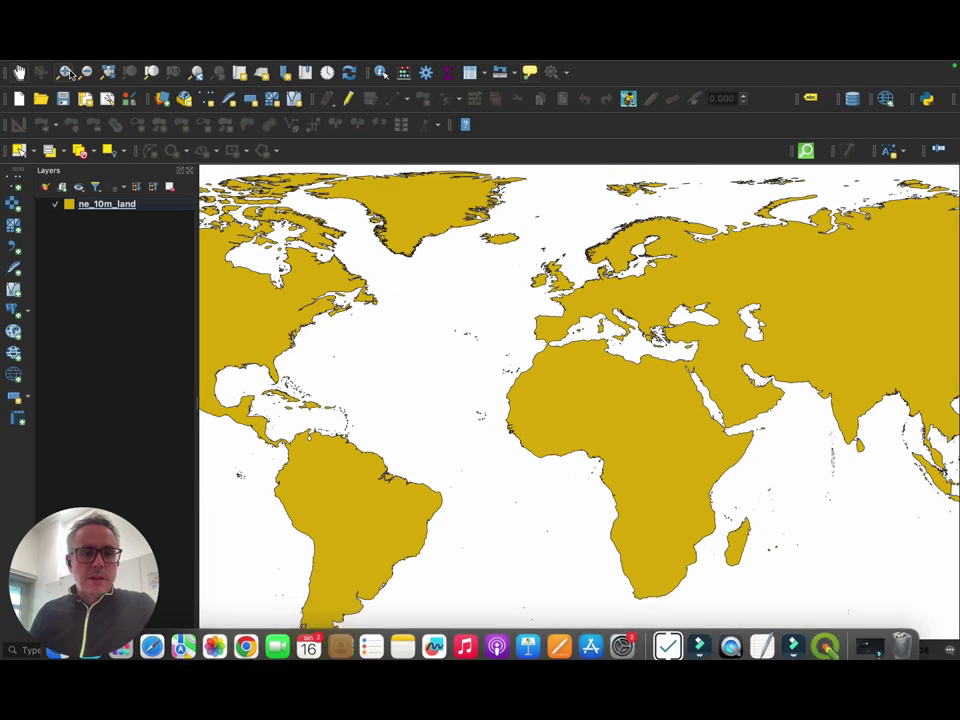
drag(634, 298, 600, 331)
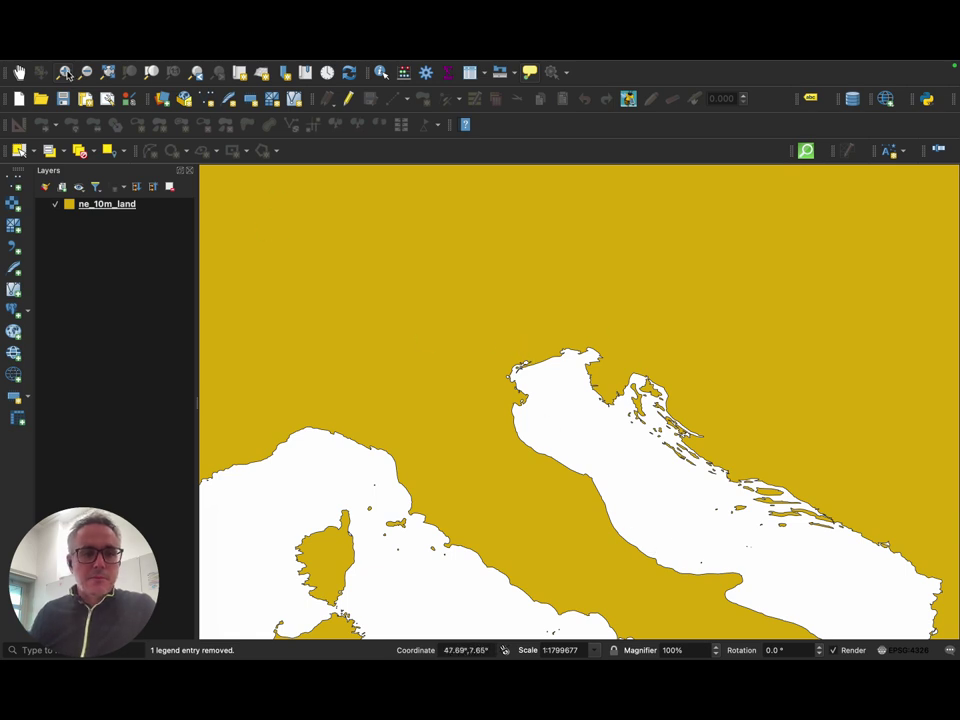
- Examine the coastline detail of the northern Adriatic in the land layer at several zoom levels
drag(589, 342, 503, 400)
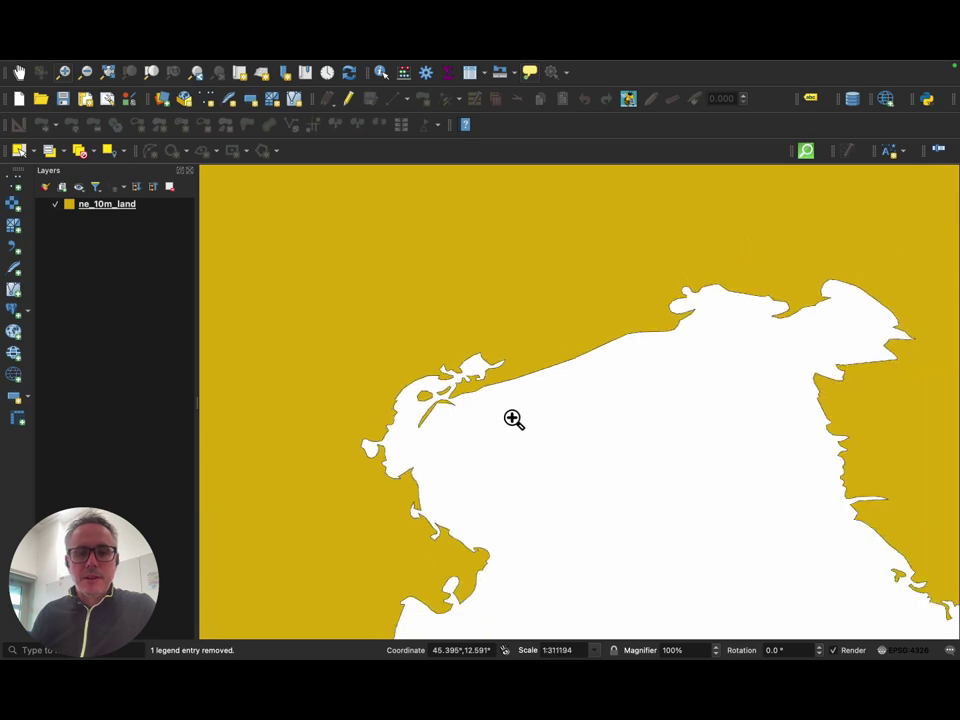
scroll(510, 488, down, 2)
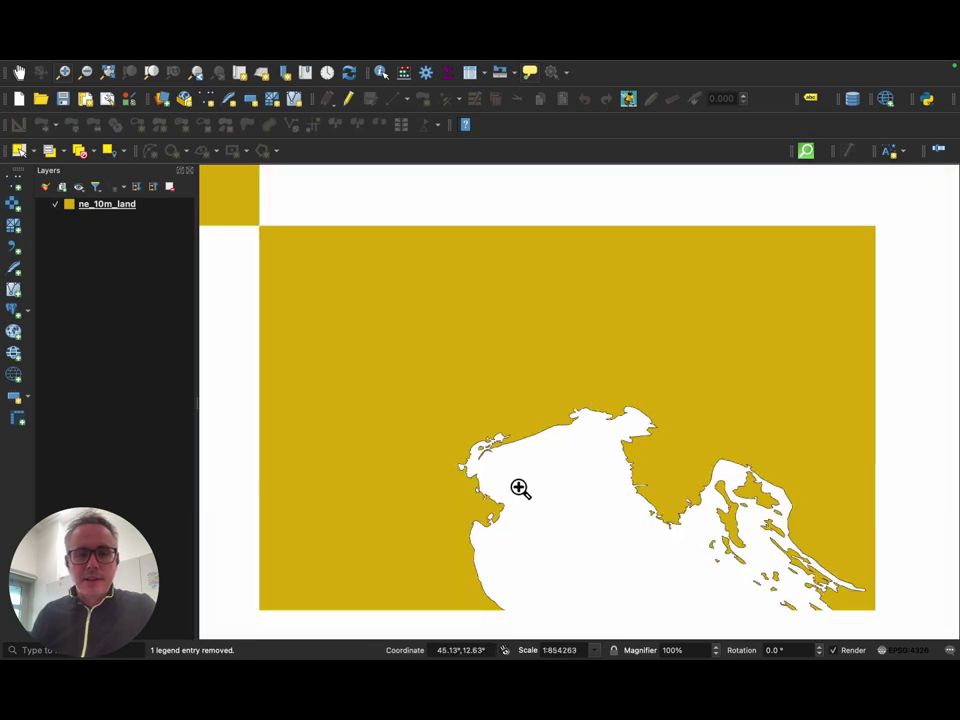
scroll(519, 488, down, 1)
scroll(517, 546, up, 3)
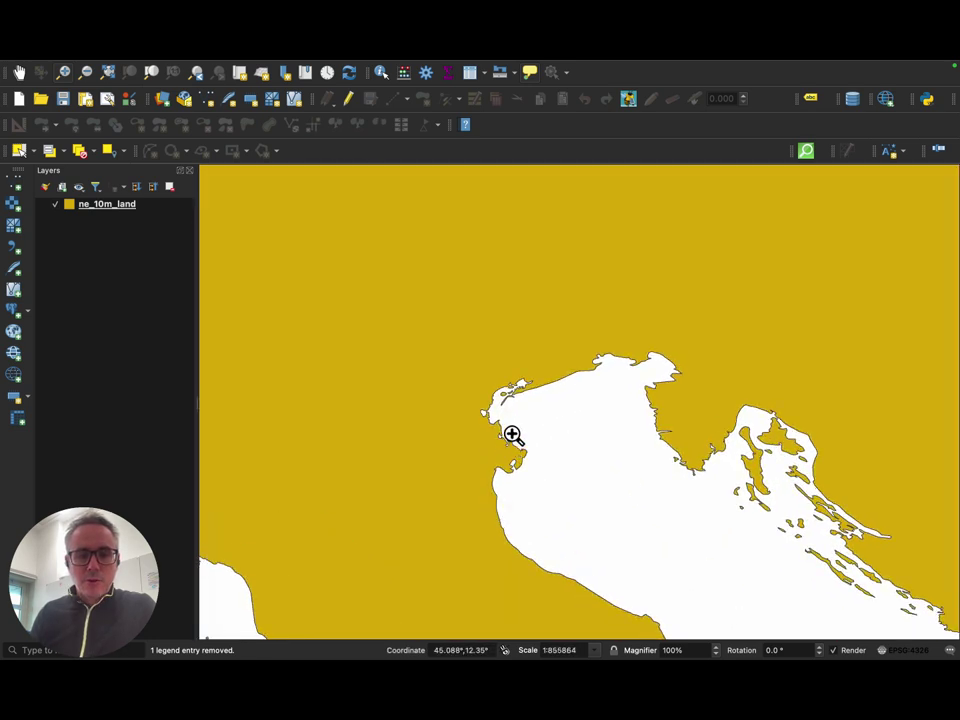
scroll(515, 450, down, 1)
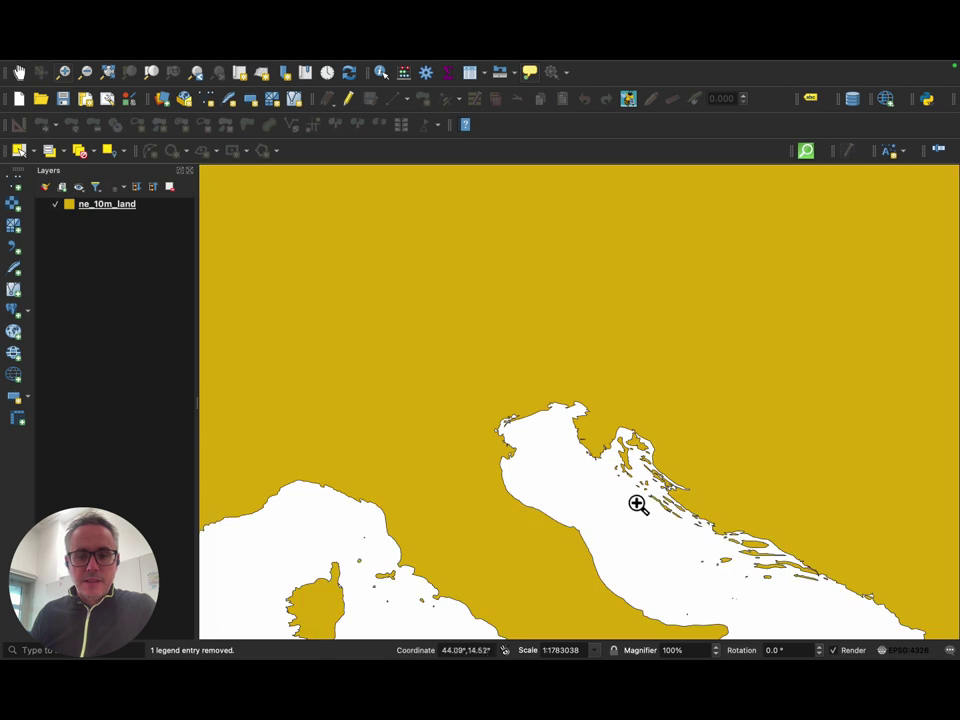
scroll(549, 529, up, 1)
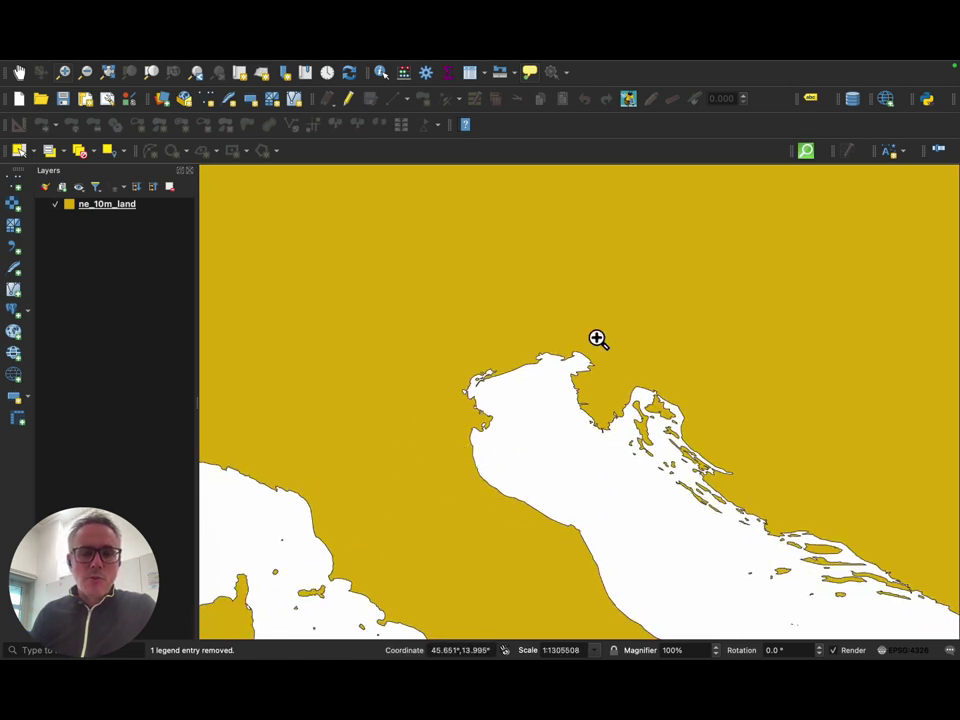
drag(607, 380, 722, 481)
scroll(602, 397, down, 2)
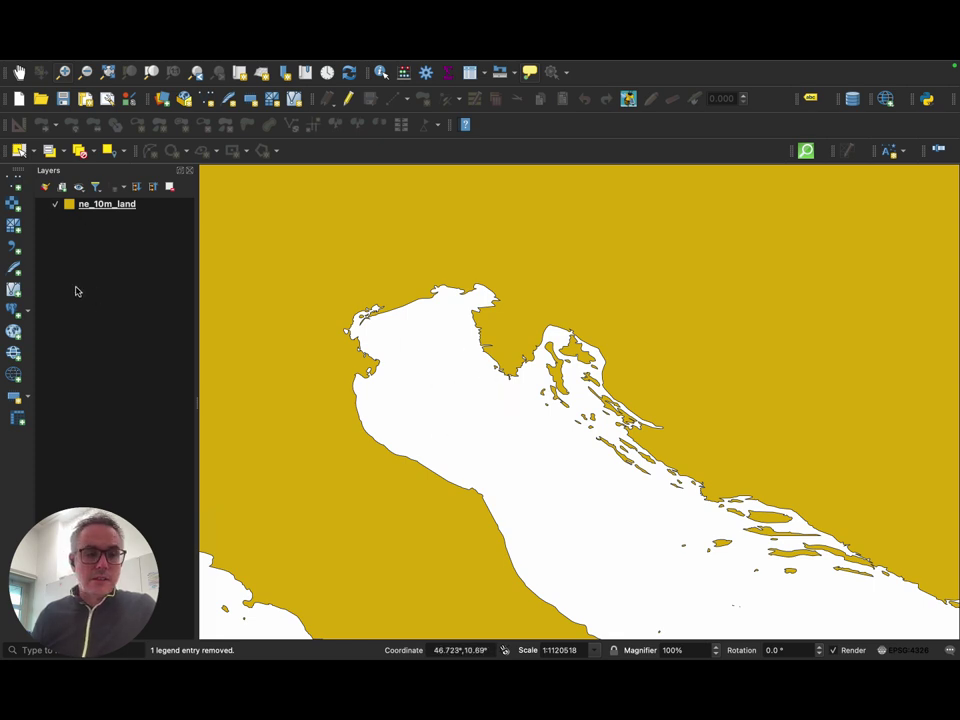
scroll(300, 340, down, 1)
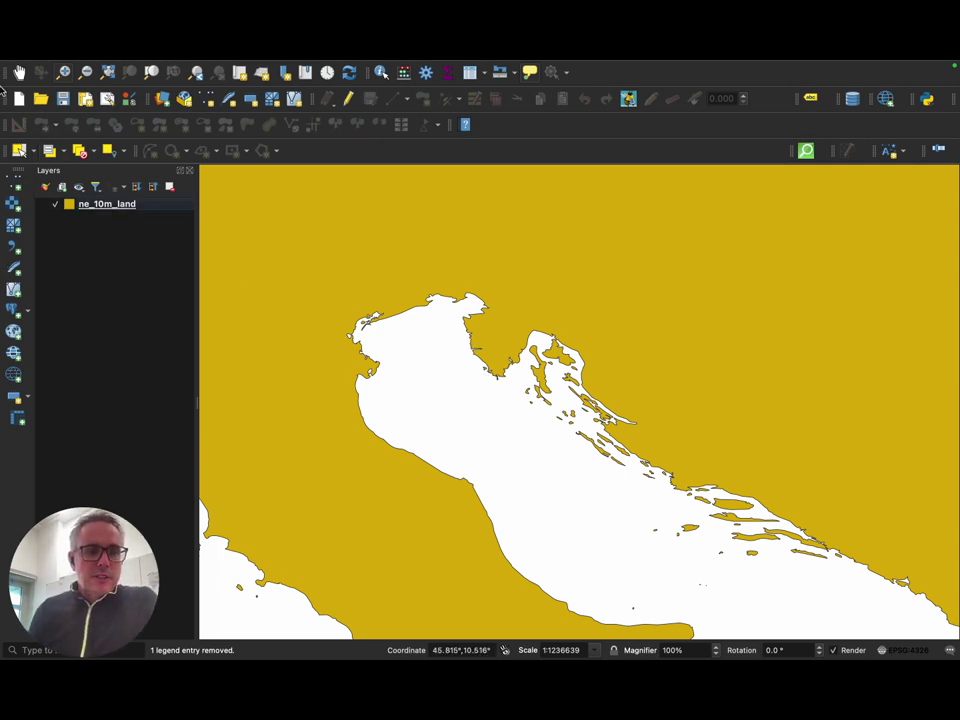
- Add ne_10m_rivers_lake_centerlines.shp from its folder in GIS_exercise as a vector layer and close the data source manager
click(13, 203)
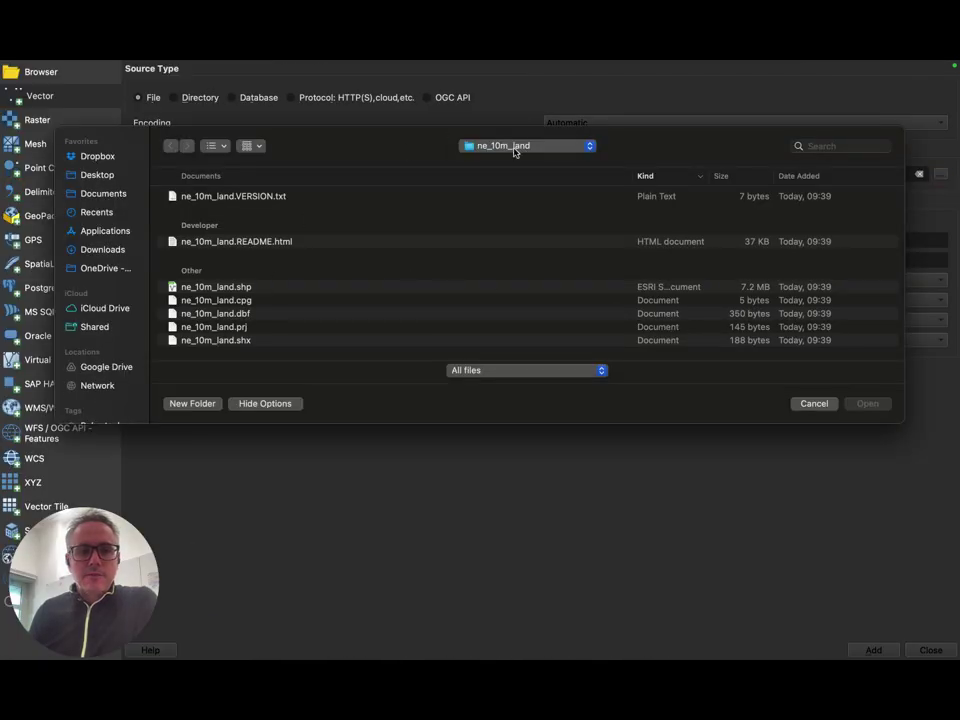
click(513, 150)
click(510, 157)
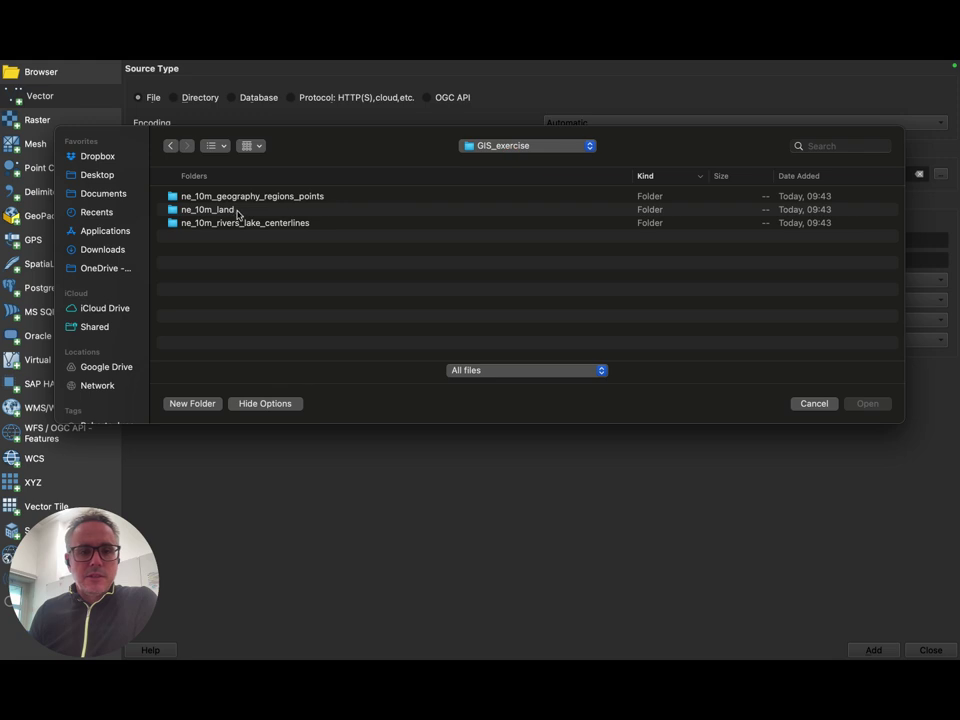
double_click(228, 224)
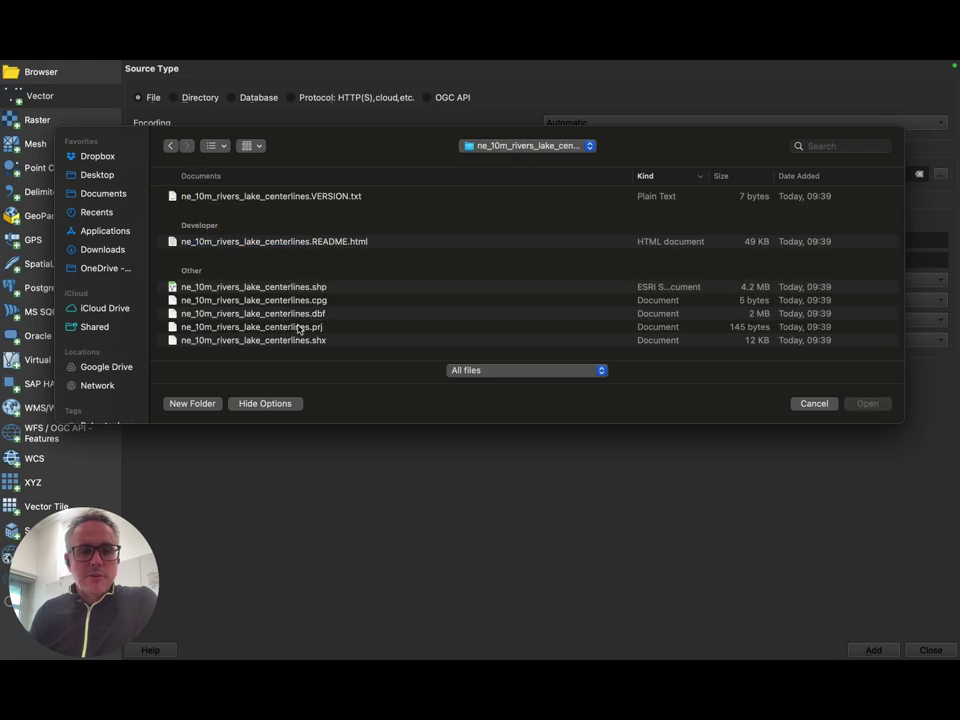
click(290, 290)
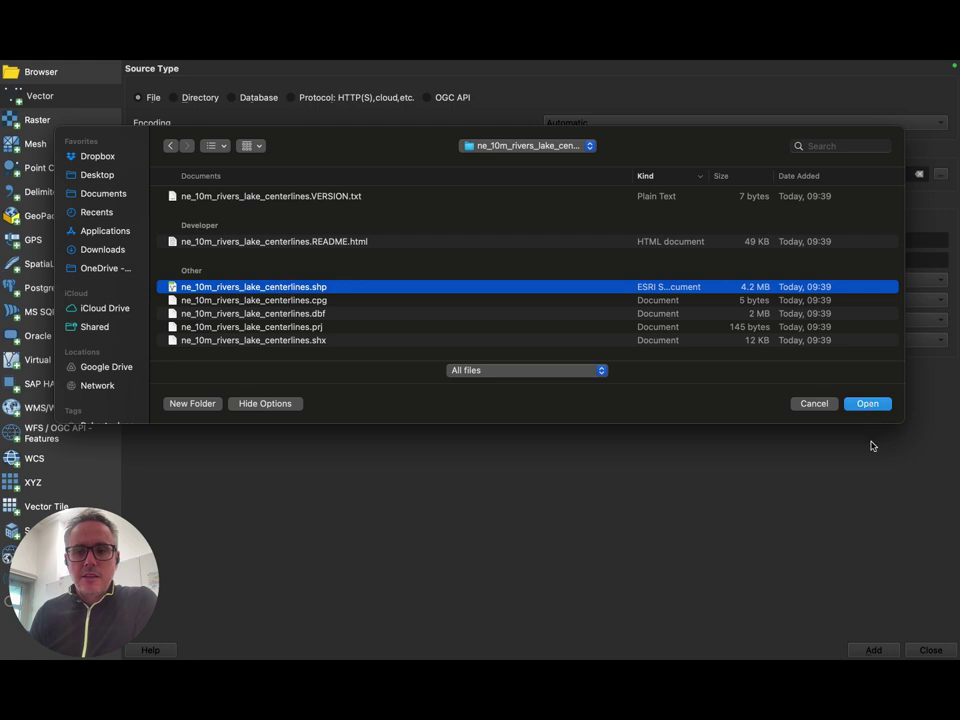
click(870, 403)
click(868, 650)
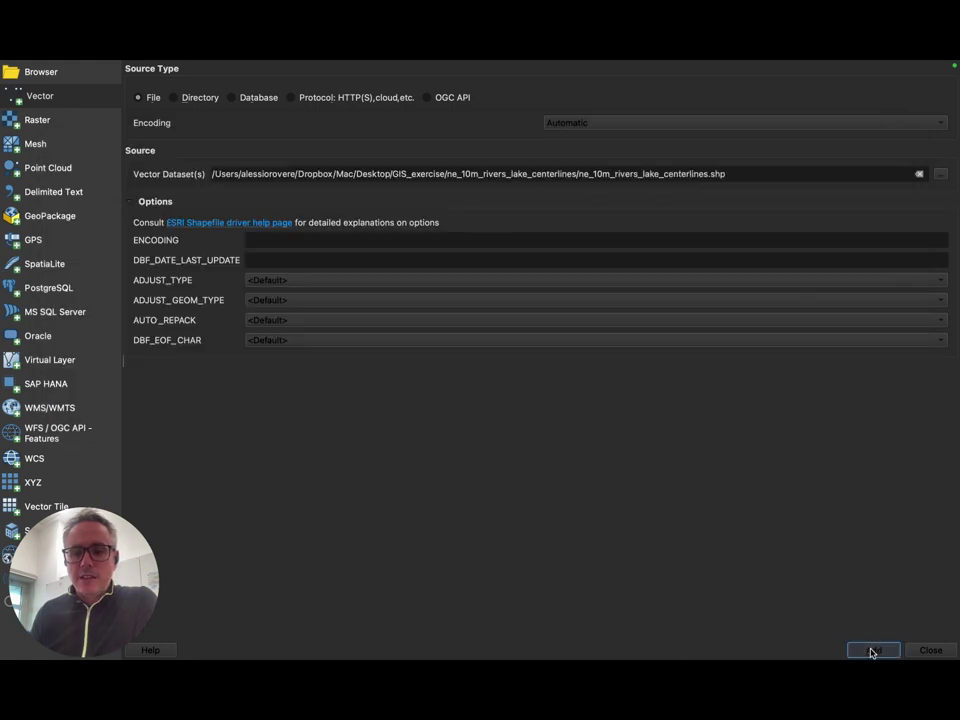
mouse_move(940, 650)
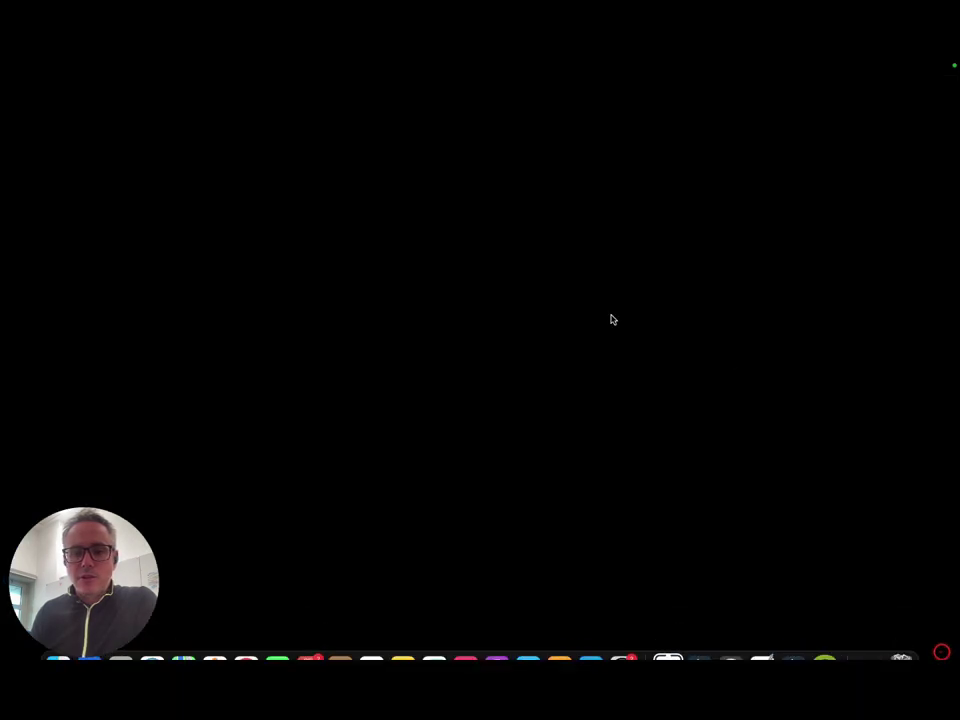
- Return to the QGIS map window and examine the river centerlines across Europe and around the northern Adriatic
mouse_move(259, 62)
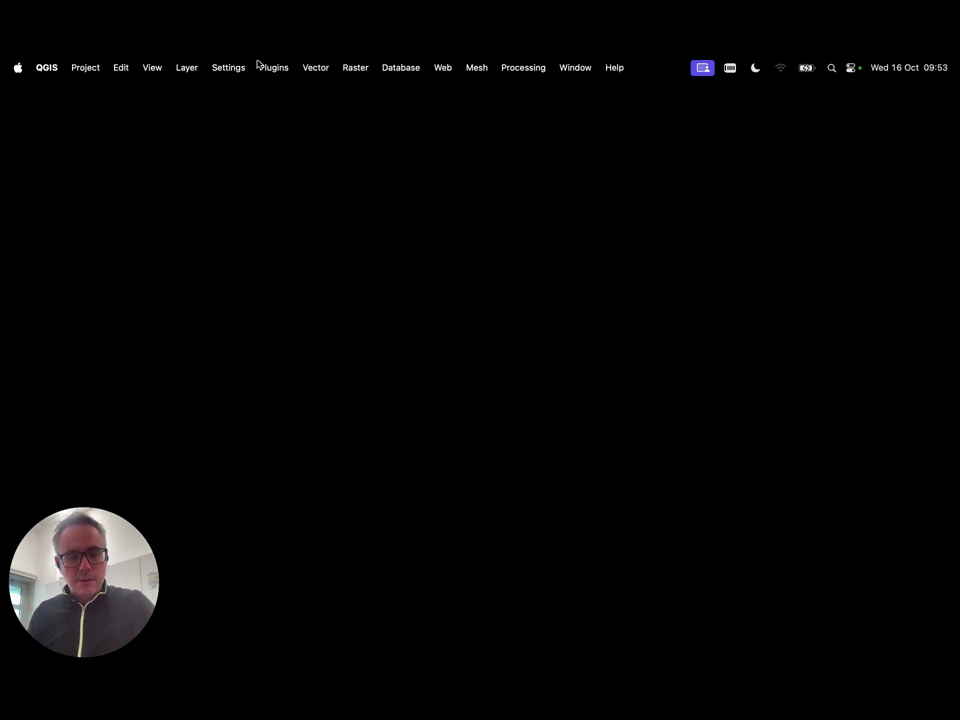
key(ctrl+Up)
click(355, 105)
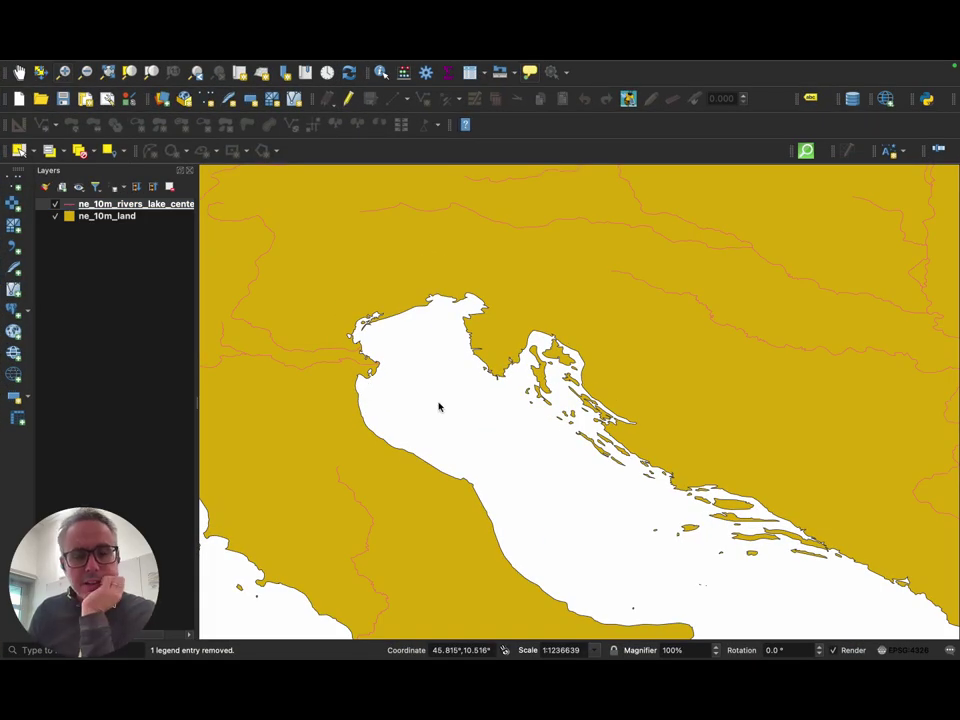
scroll(436, 405, down, 3)
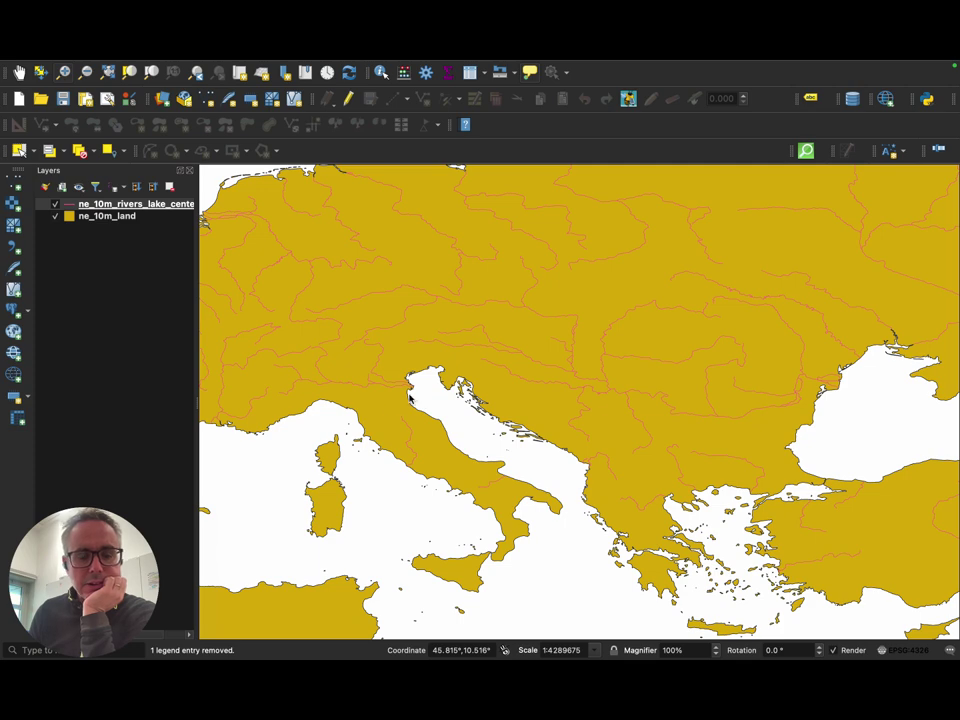
scroll(410, 398, up, 1)
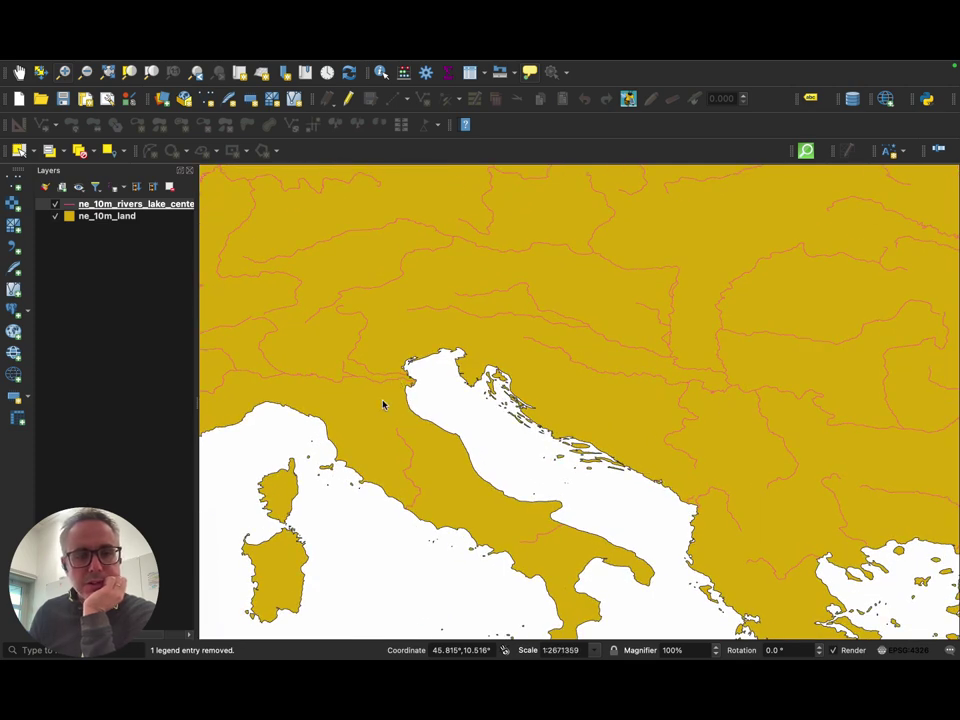
scroll(404, 399, down, 4)
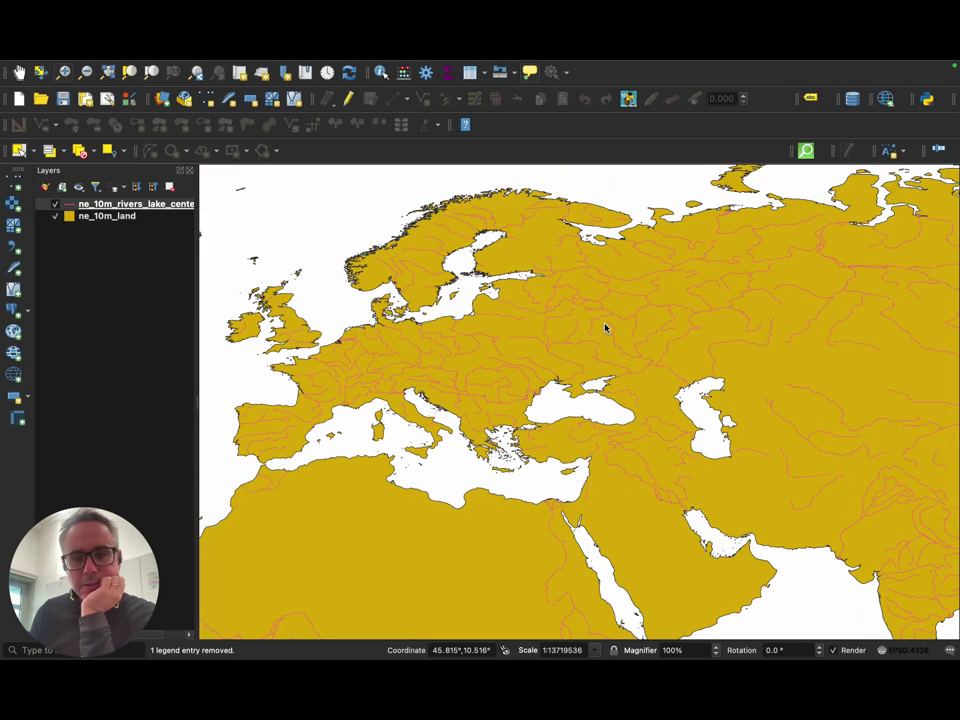
scroll(395, 398, up, 4)
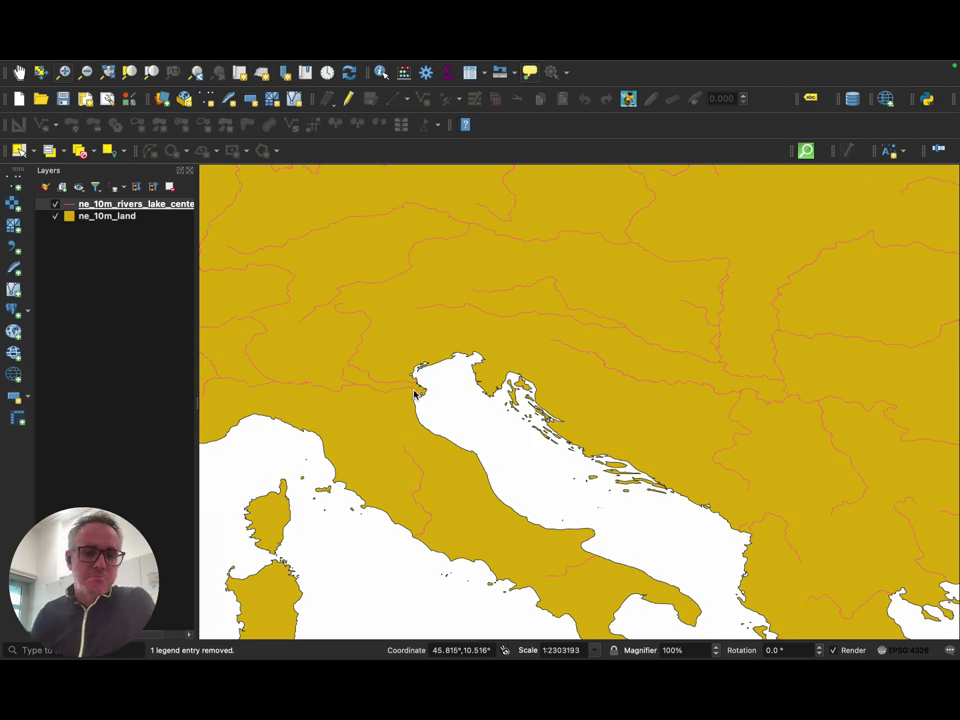
scroll(415, 393, up, 1)
scroll(432, 396, up, 1)
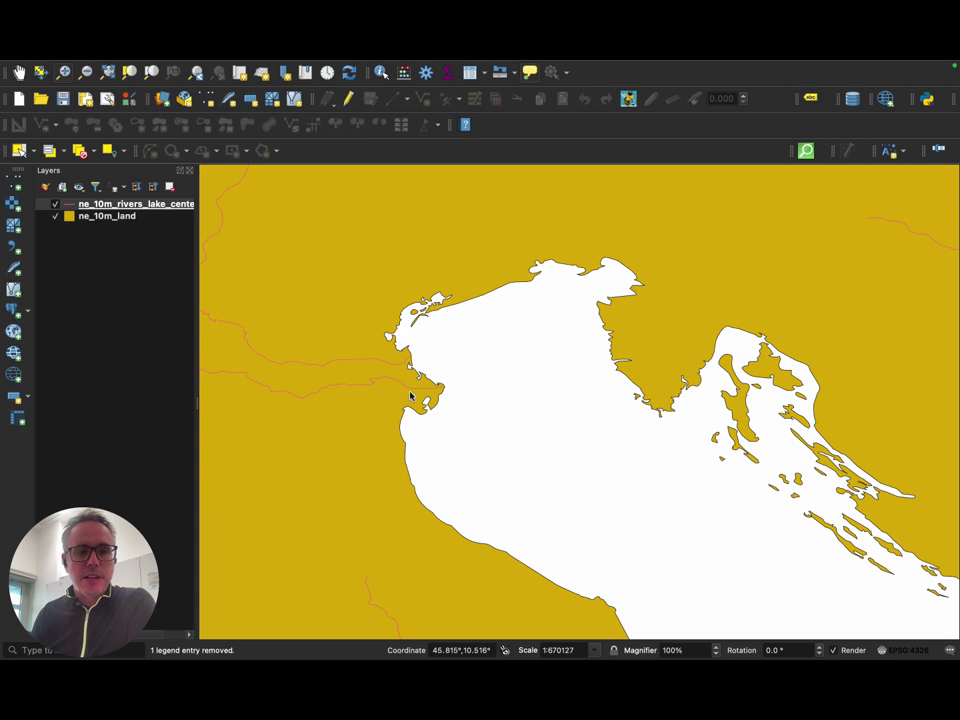
- Compare the river lines of central Europe and northern Italy against the land layer at wider zoom levels
scroll(410, 397, down, 2)
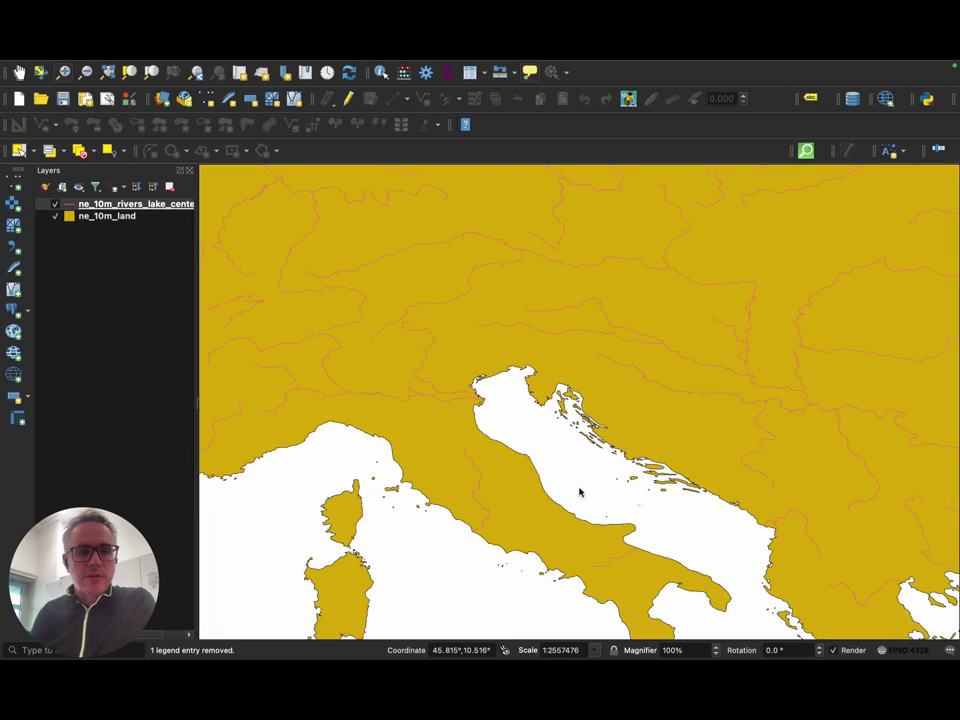
scroll(580, 492, down, 1)
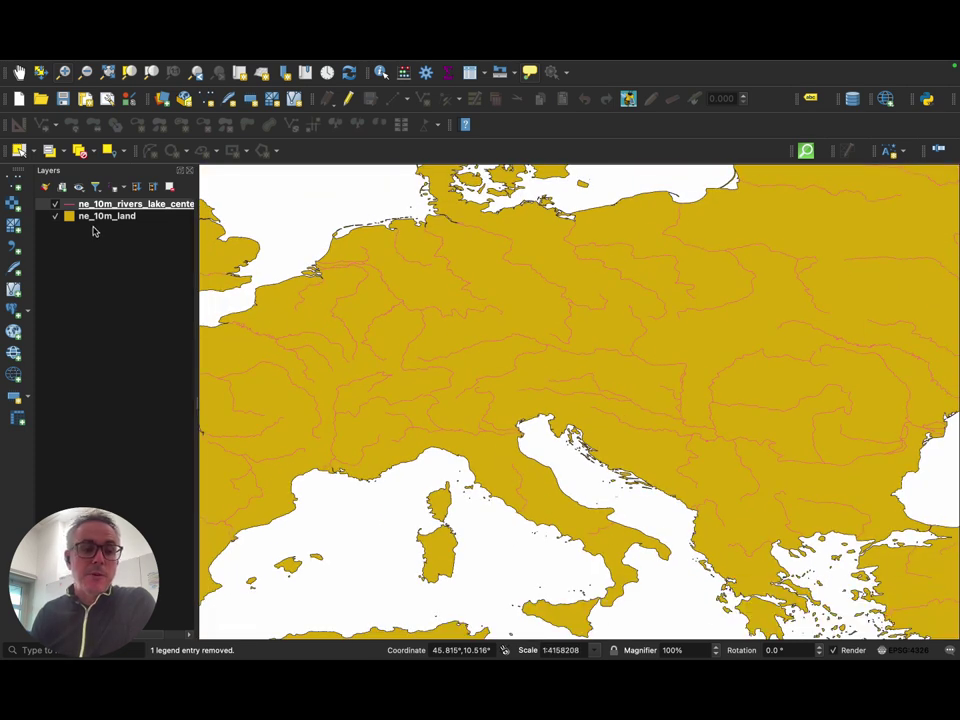
scroll(534, 484, up, 1)
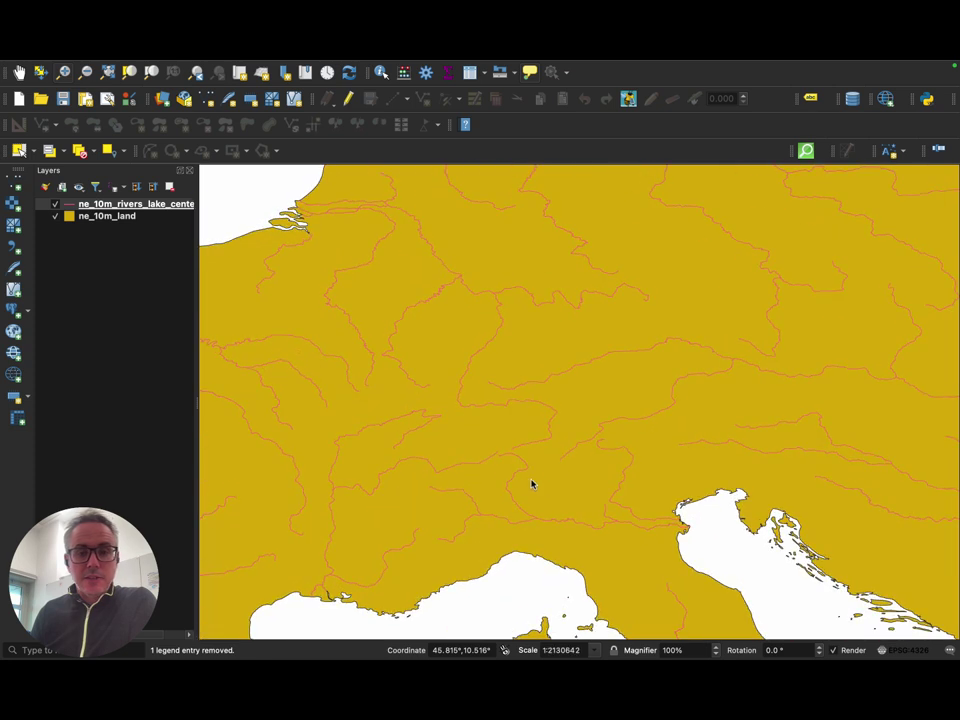
scroll(538, 489, down, 1)
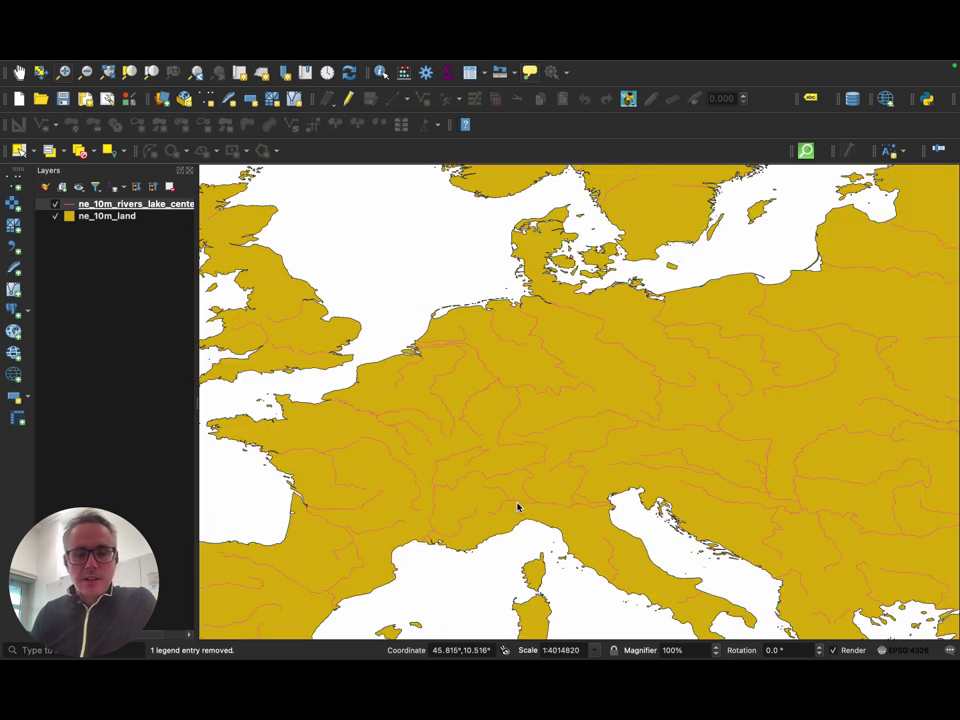
drag(607, 552, 549, 587)
scroll(550, 503, down, 3)
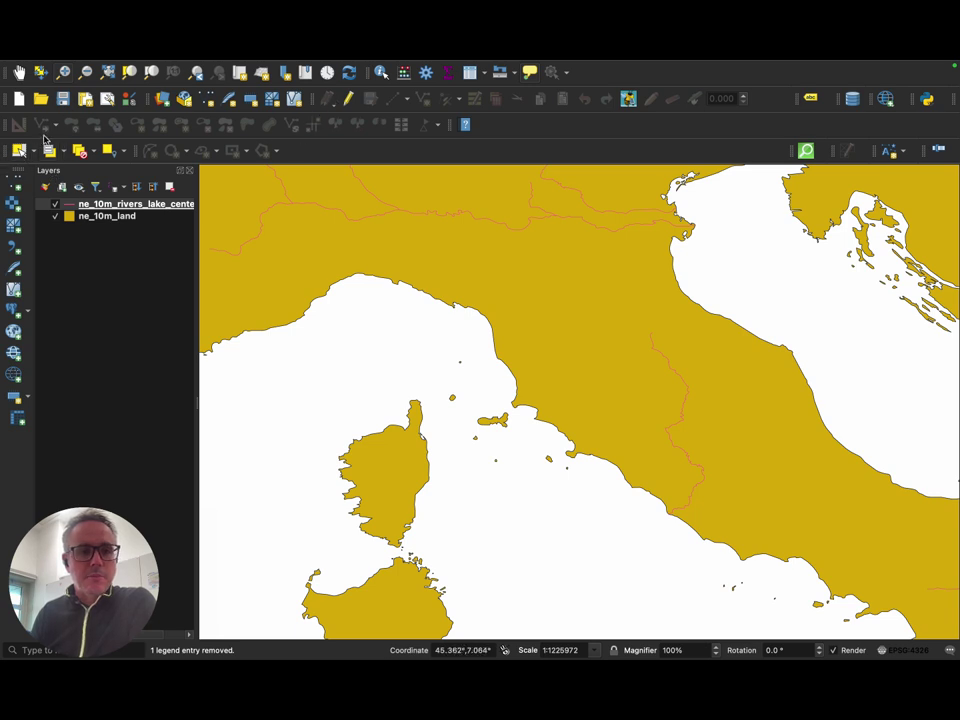
- Look over Sardinia and Corsica with the Pan tool, ending in a close view of Elba off the Tuscan coast
click(18, 72)
drag(418, 456, 396, 463)
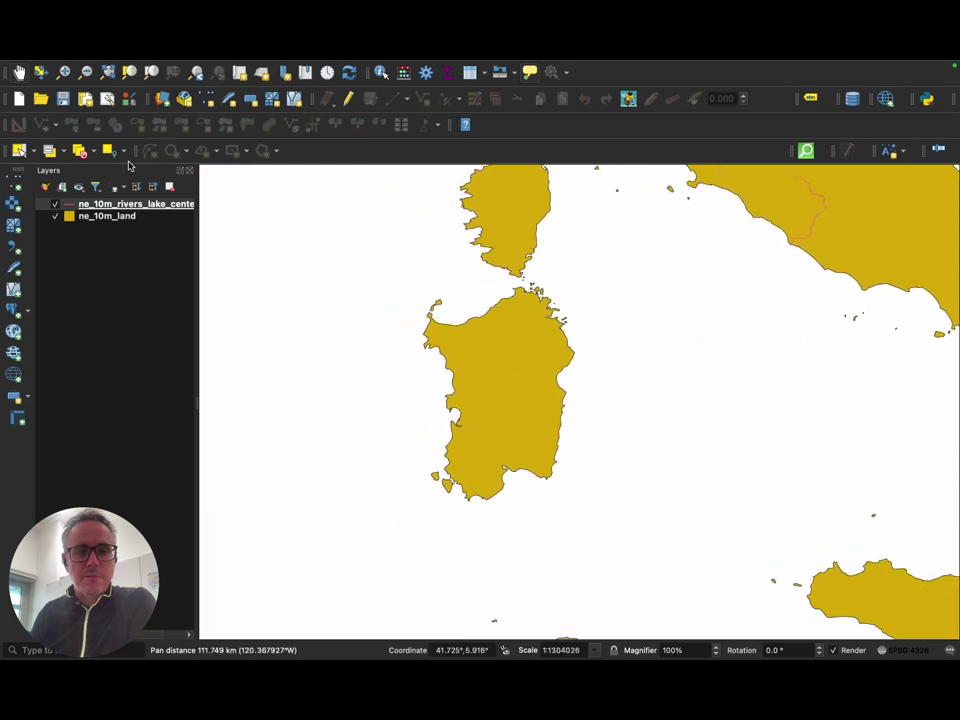
drag(570, 315, 383, 192)
drag(469, 324, 434, 574)
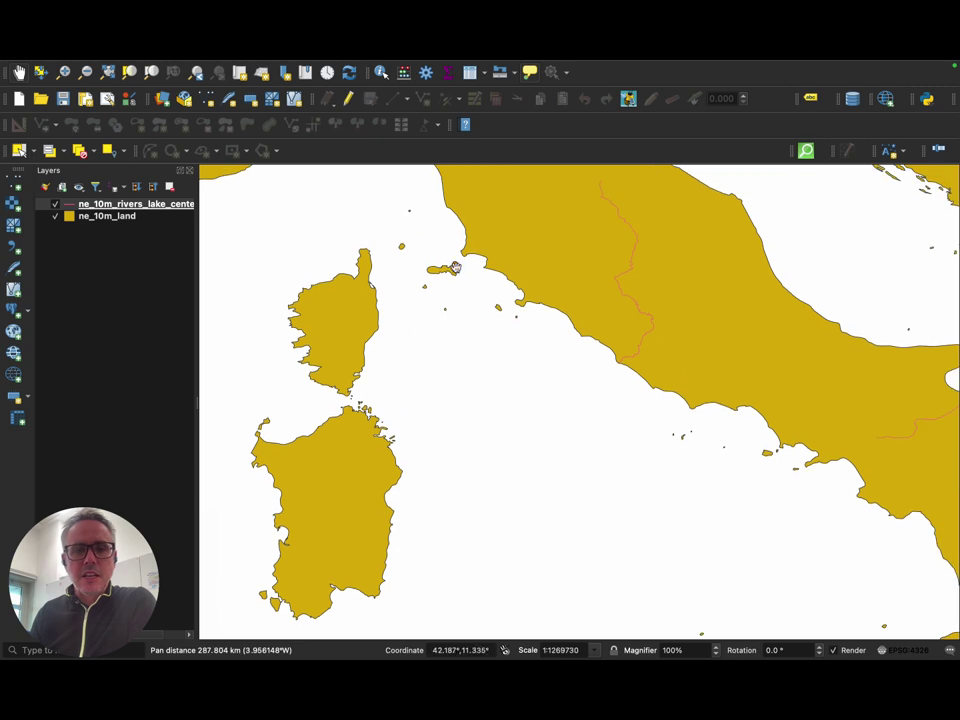
scroll(437, 270, up, 5)
drag(423, 273, 521, 308)
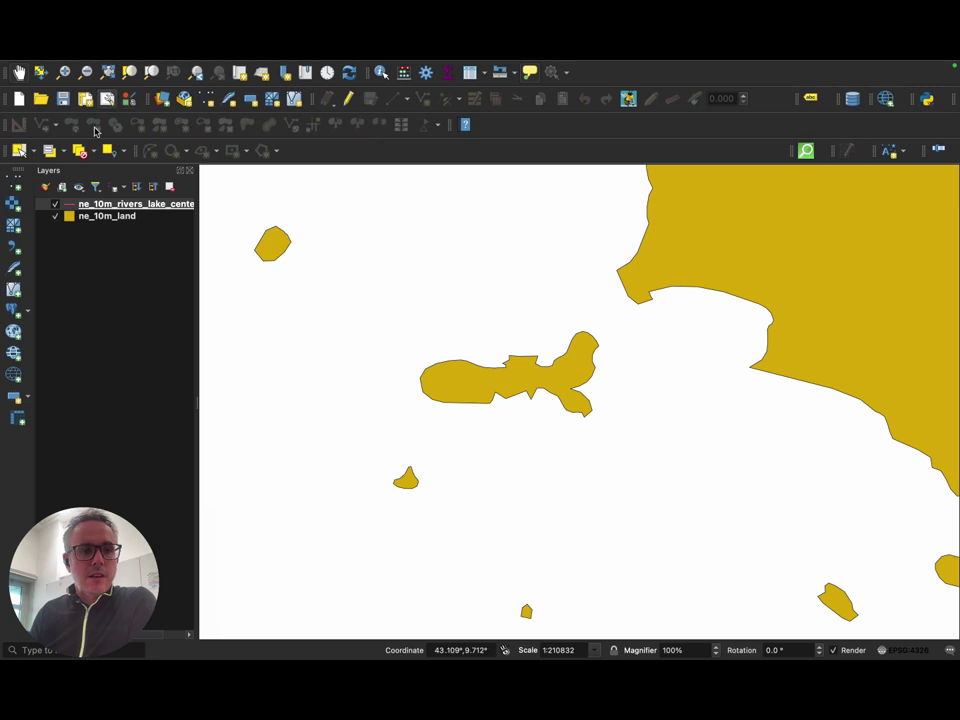
- Set the fill color of the ne_10m_land layer's Simple Fill symbol to black and apply it to the map
double_click(70, 218)
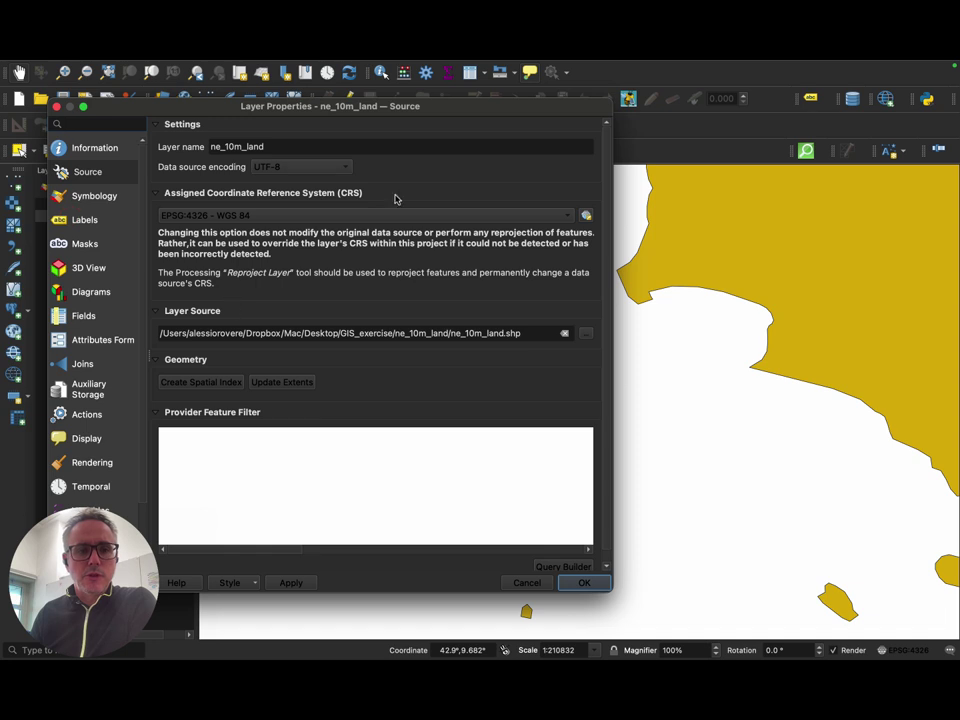
click(531, 584)
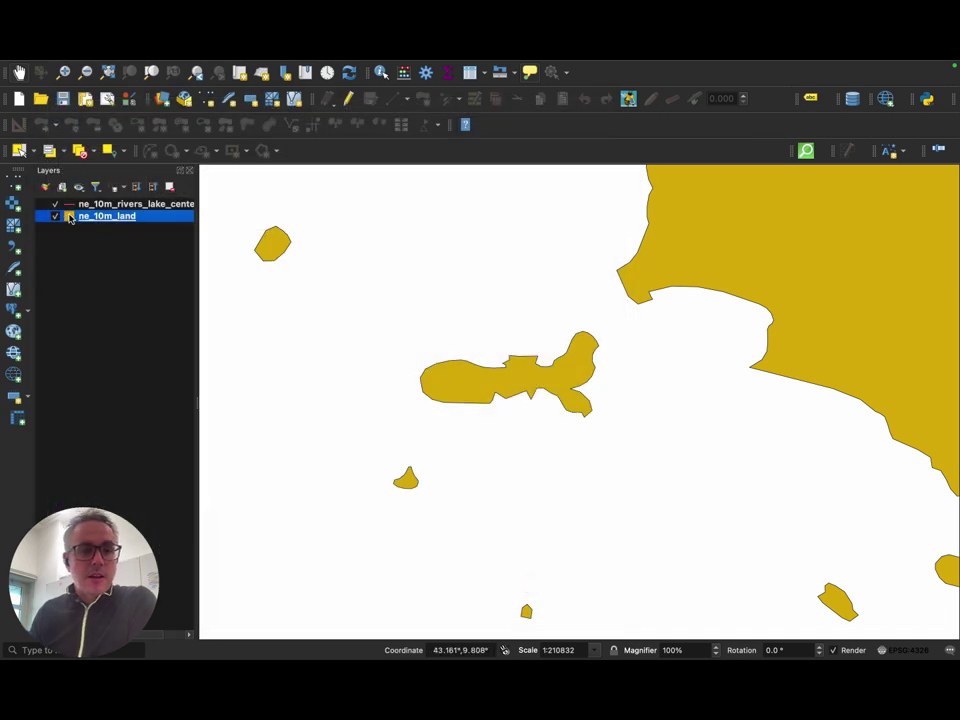
double_click(130, 216)
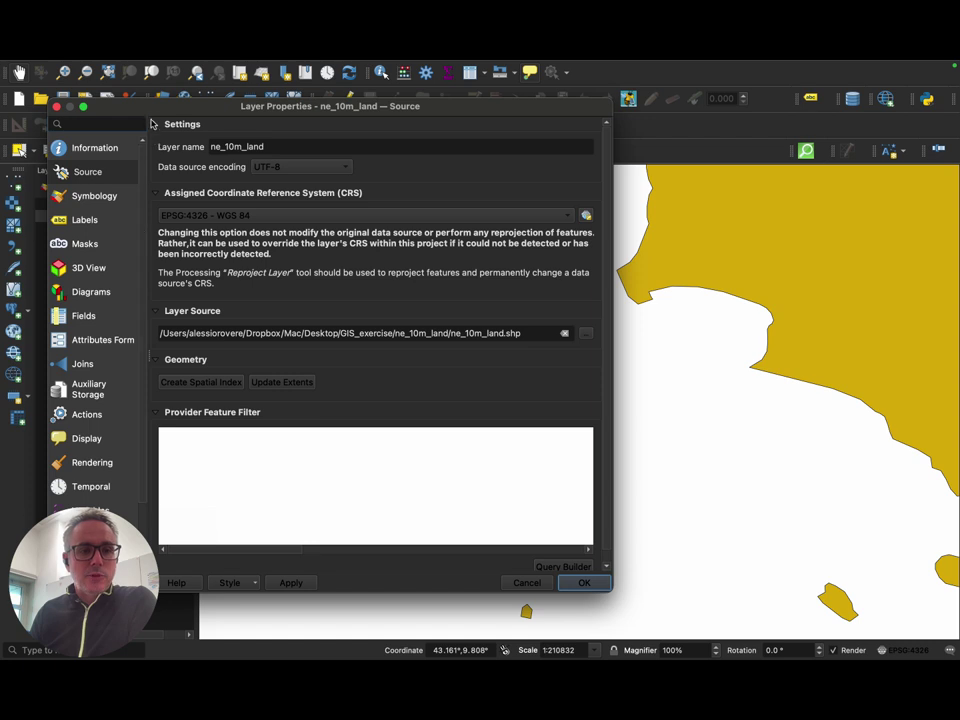
drag(160, 112, 416, 137)
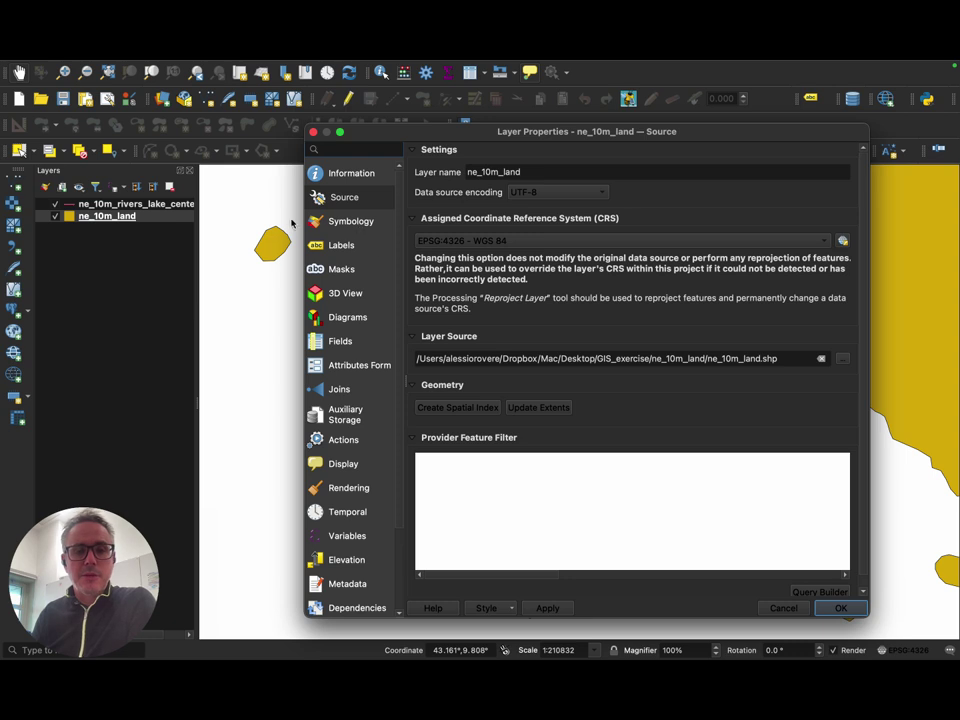
click(350, 222)
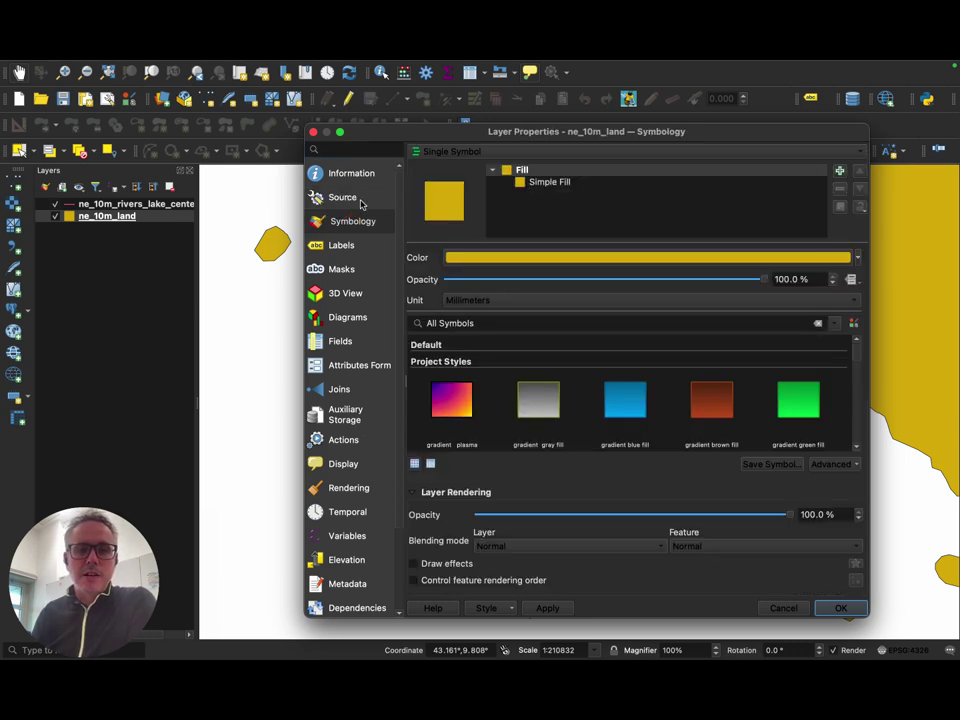
click(525, 185)
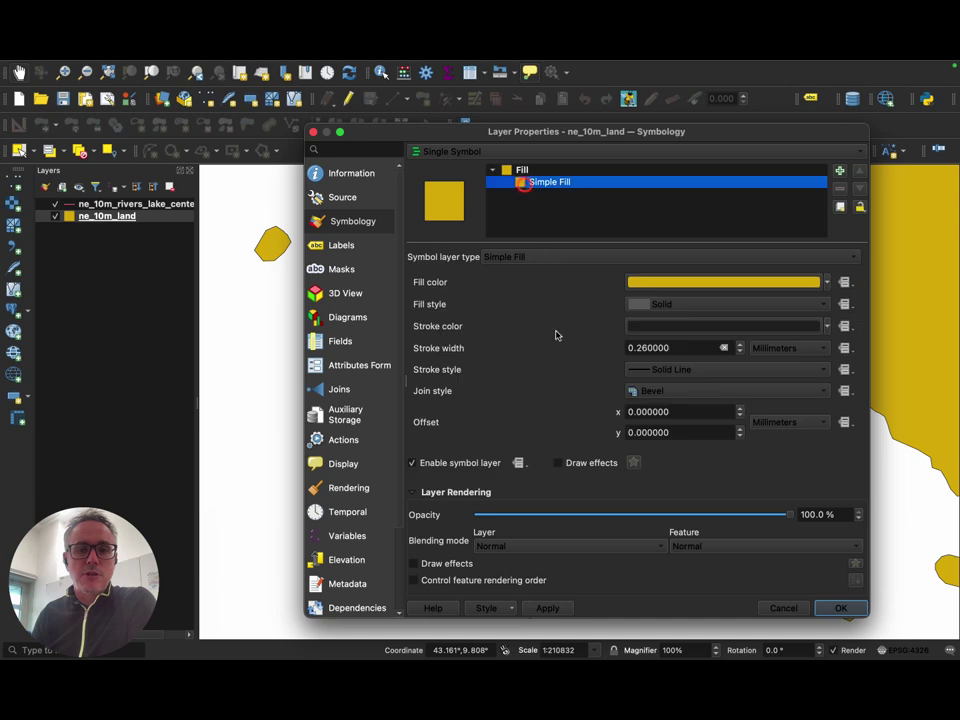
click(827, 283)
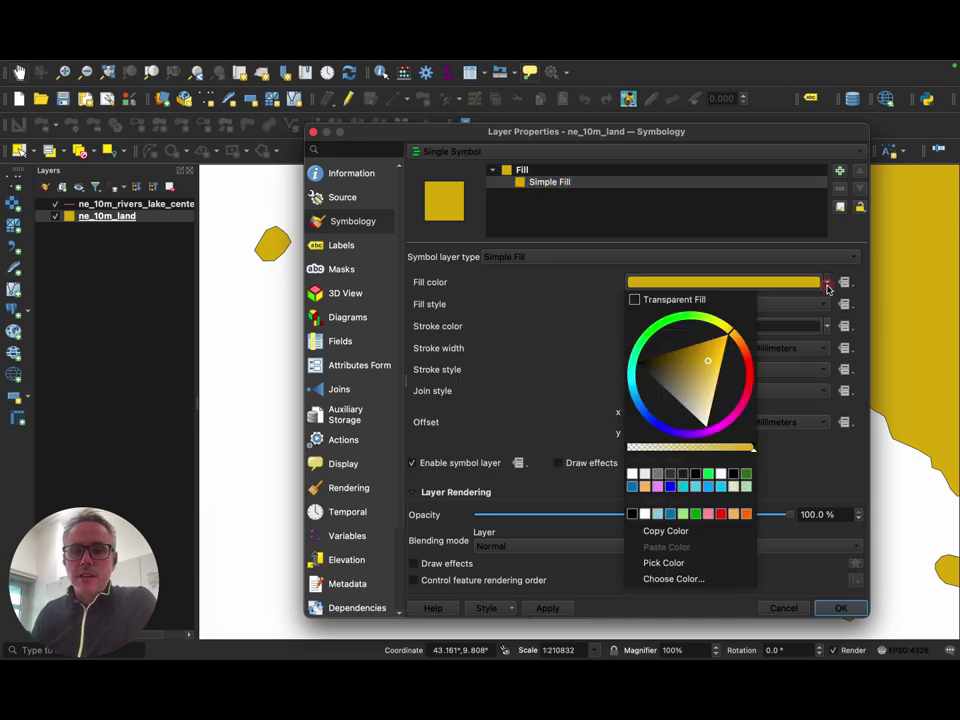
click(680, 472)
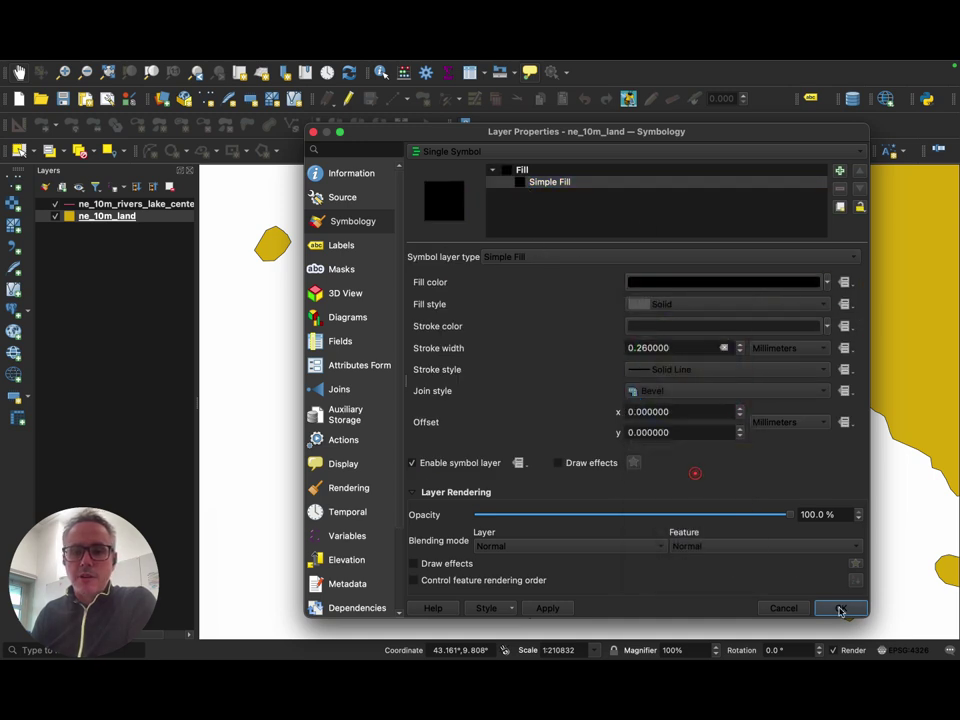
click(545, 608)
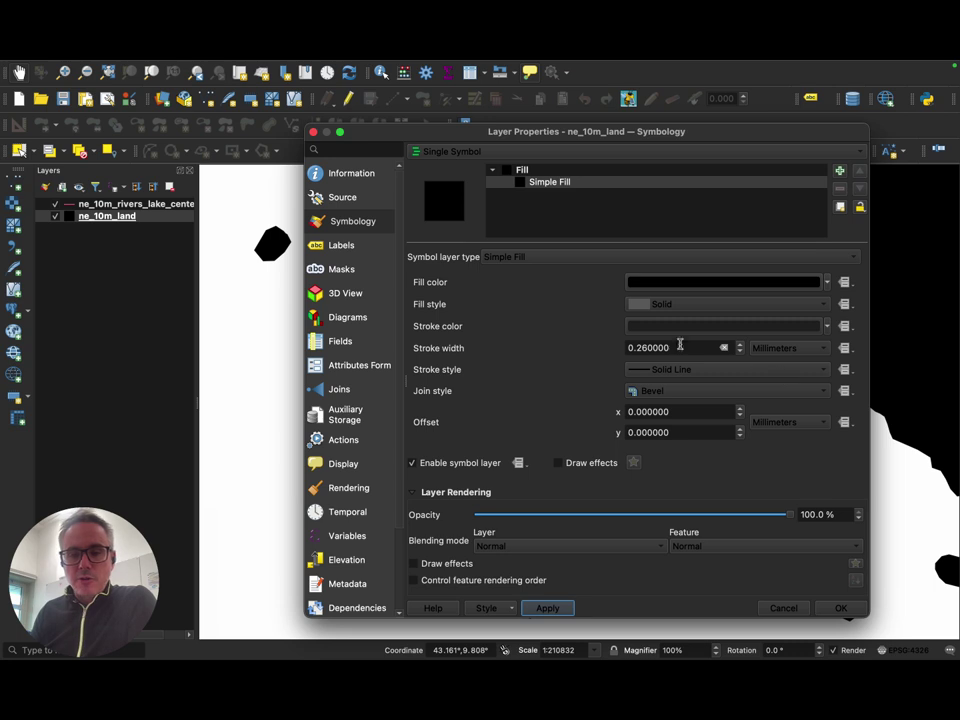
- Set the stroke color of the land polygons to the mid grey #646464
click(783, 370)
click(783, 371)
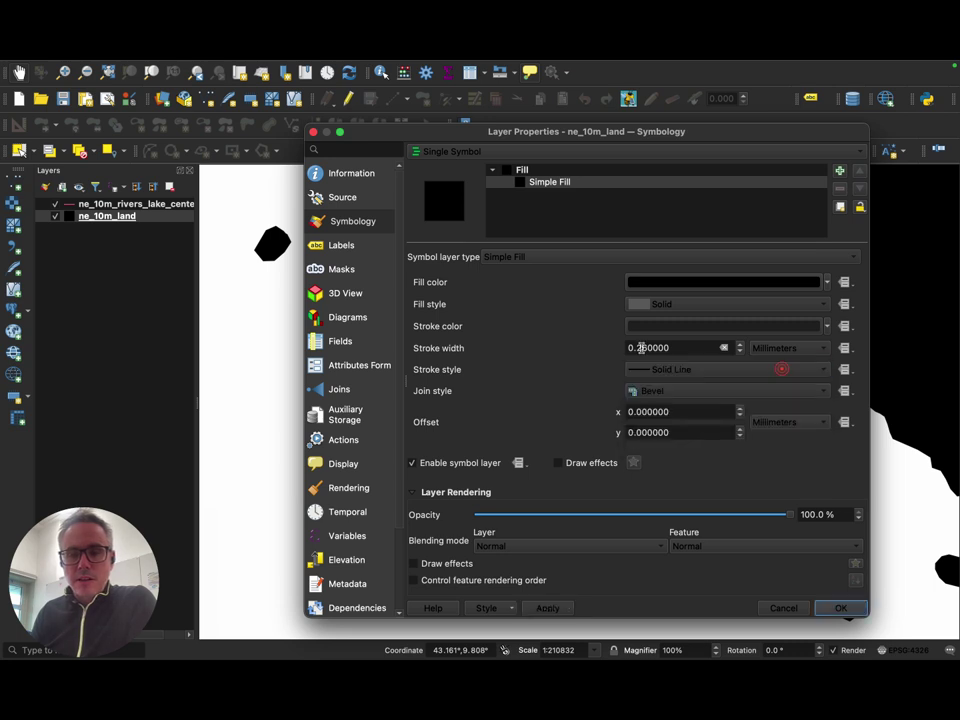
click(687, 326)
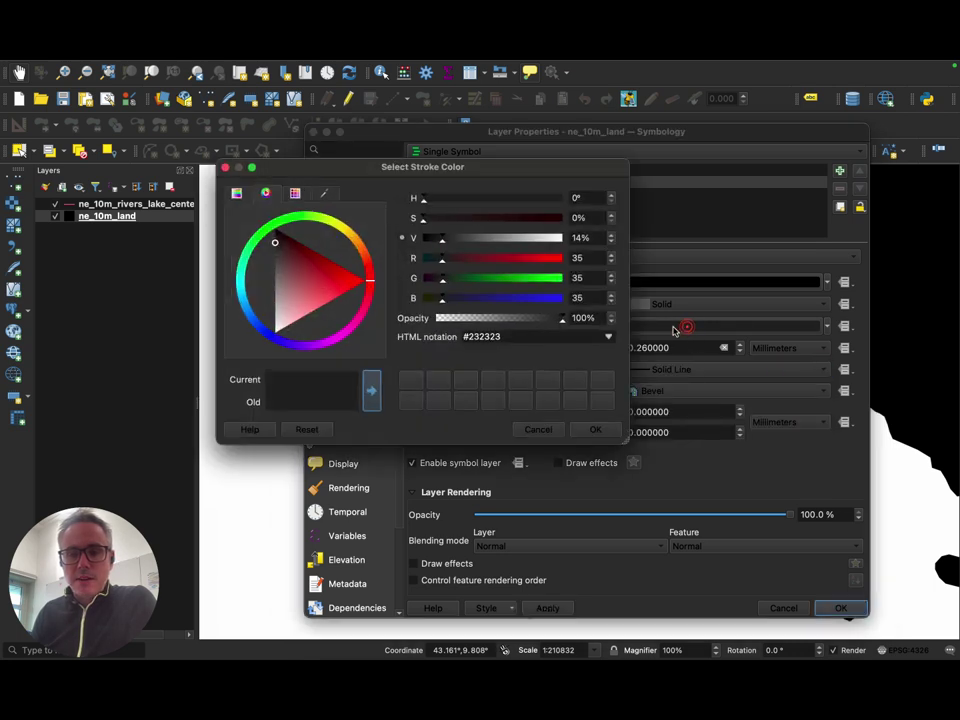
drag(445, 244, 477, 251)
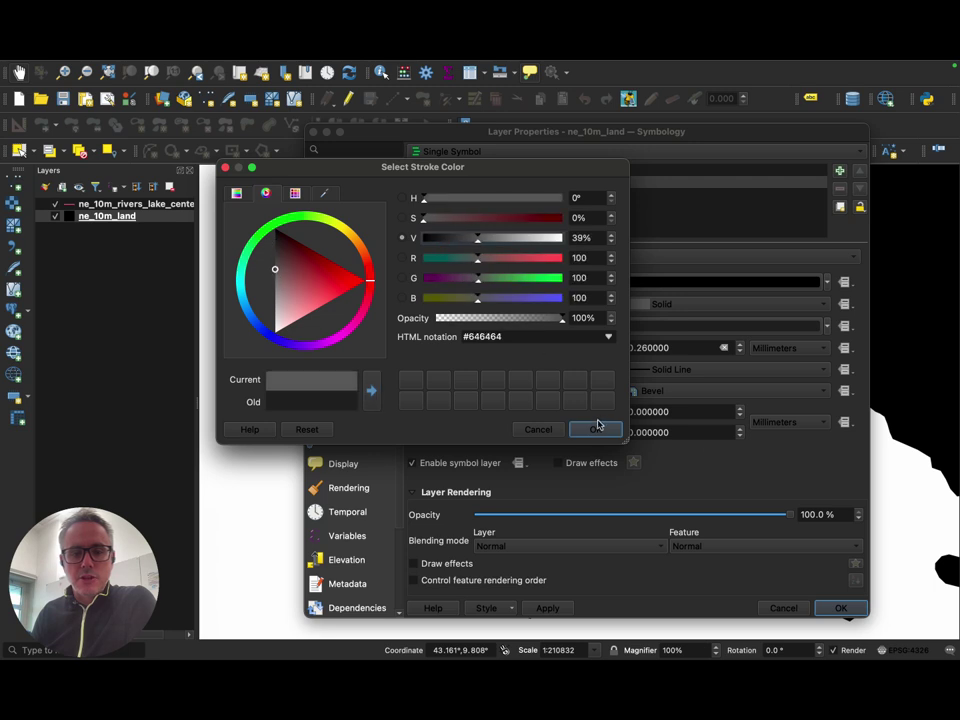
click(596, 428)
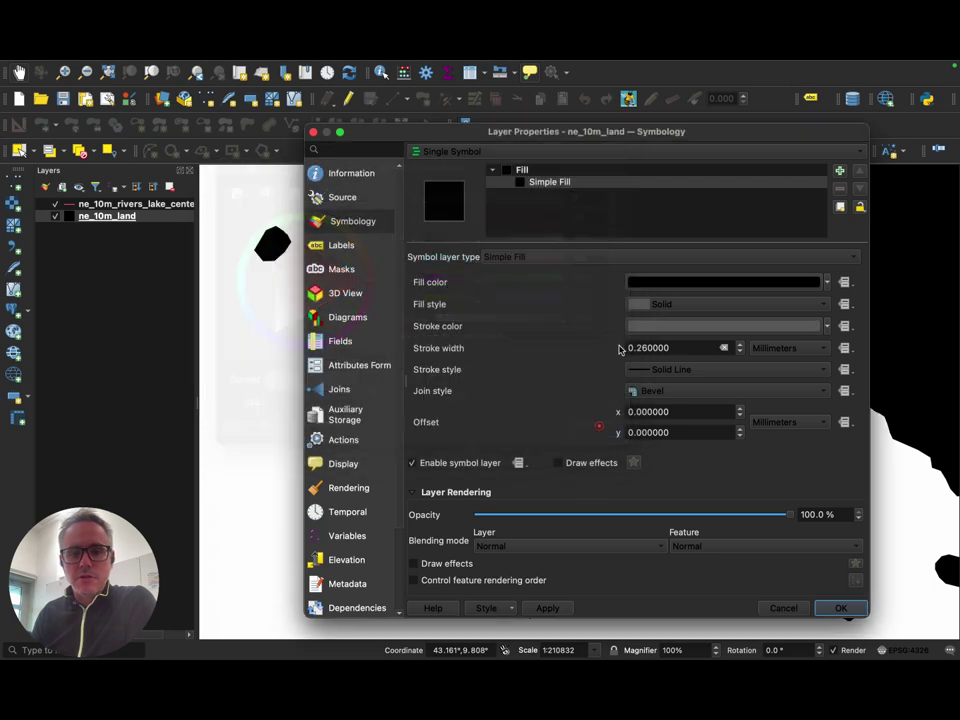
- Increase the land layer's stroke width stepwise beyond 0.66 mm, apply the style and close the layer properties
click(739, 344)
click(739, 344)
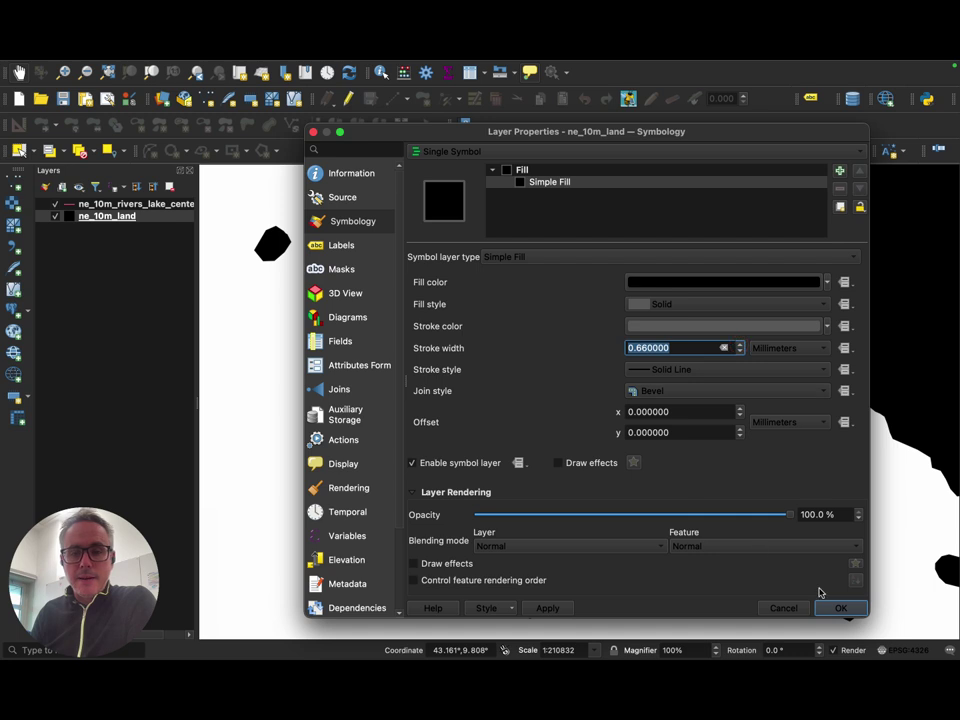
click(543, 610)
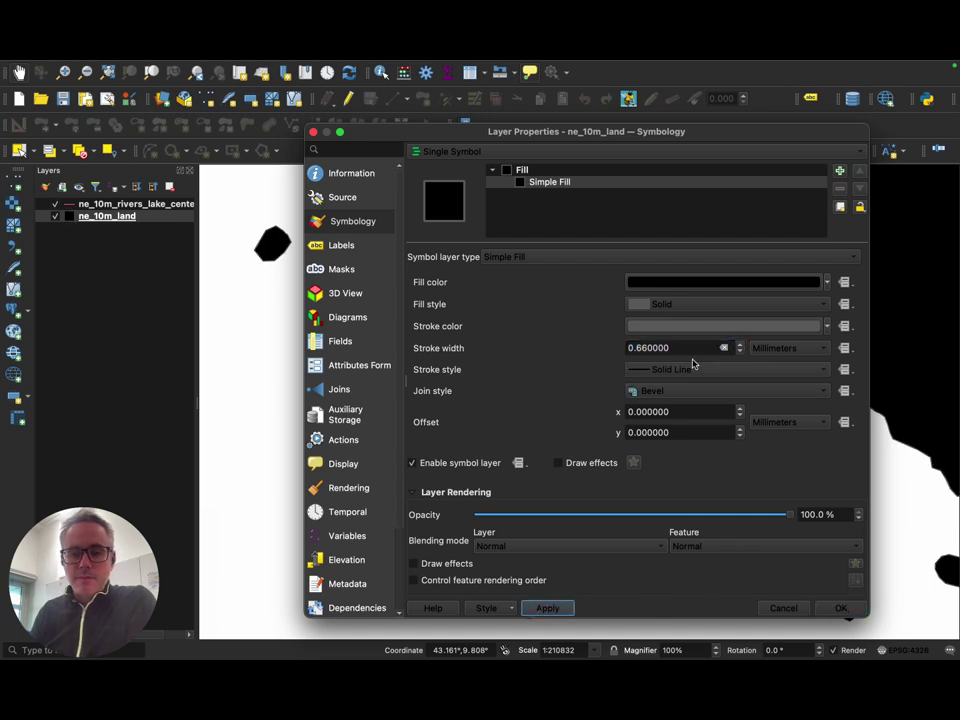
click(739, 345)
click(739, 345)
click(739, 345)
click(557, 608)
click(840, 608)
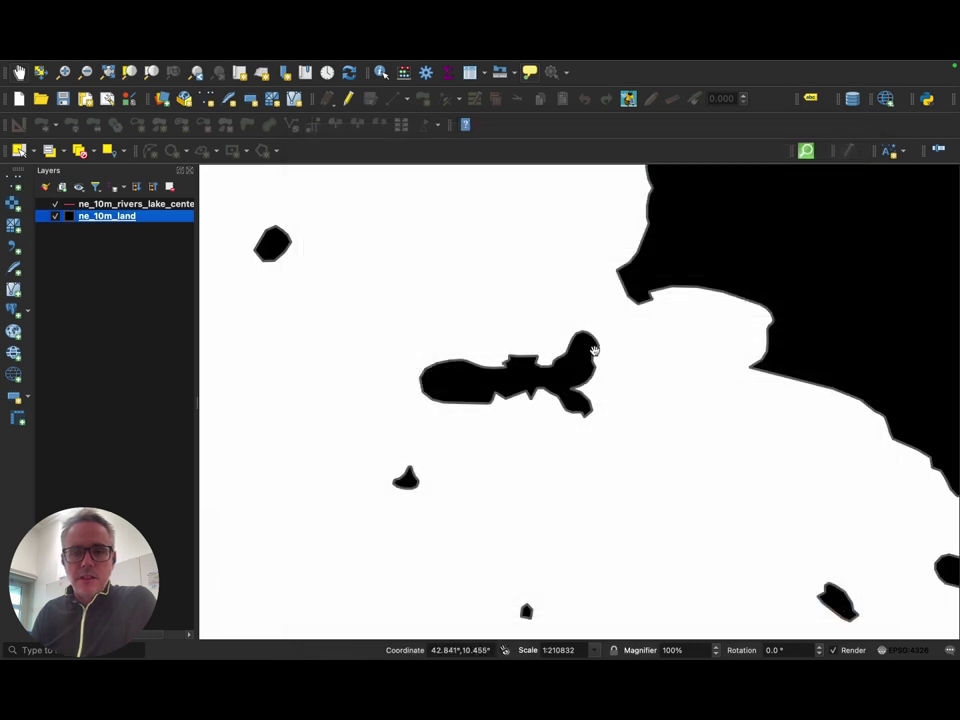
- Set the color of the ne_10m_rivers_lake_centerlines layer's Simple Line symbol to light blue and apply it to the map
mouse_move(571, 401)
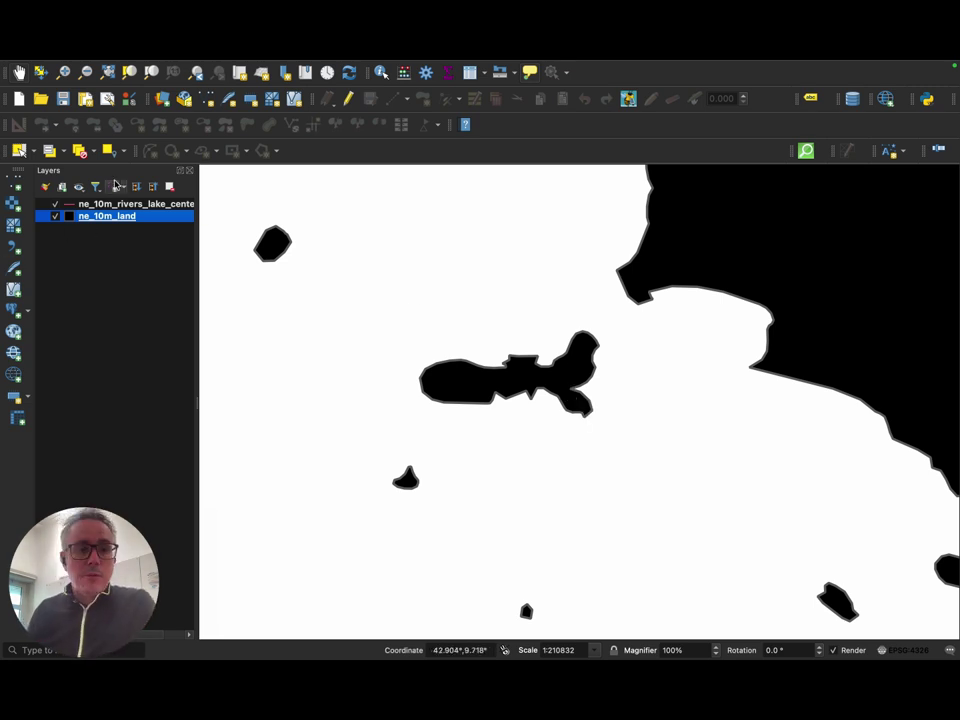
drag(400, 273, 422, 332)
scroll(471, 450, down, 2)
scroll(512, 452, down, 1)
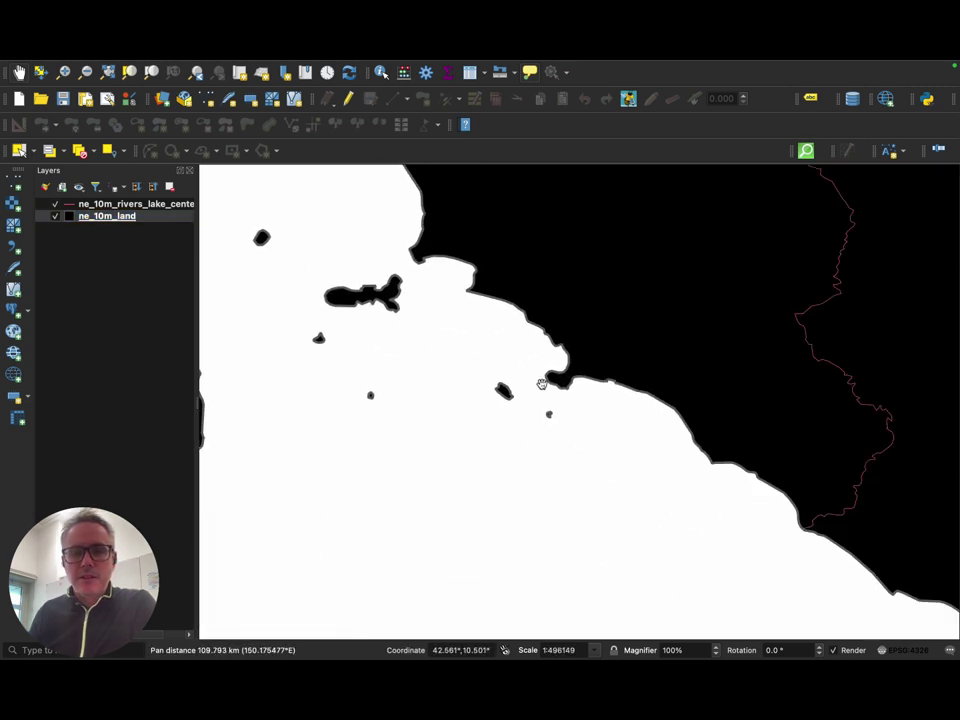
drag(739, 448, 526, 484)
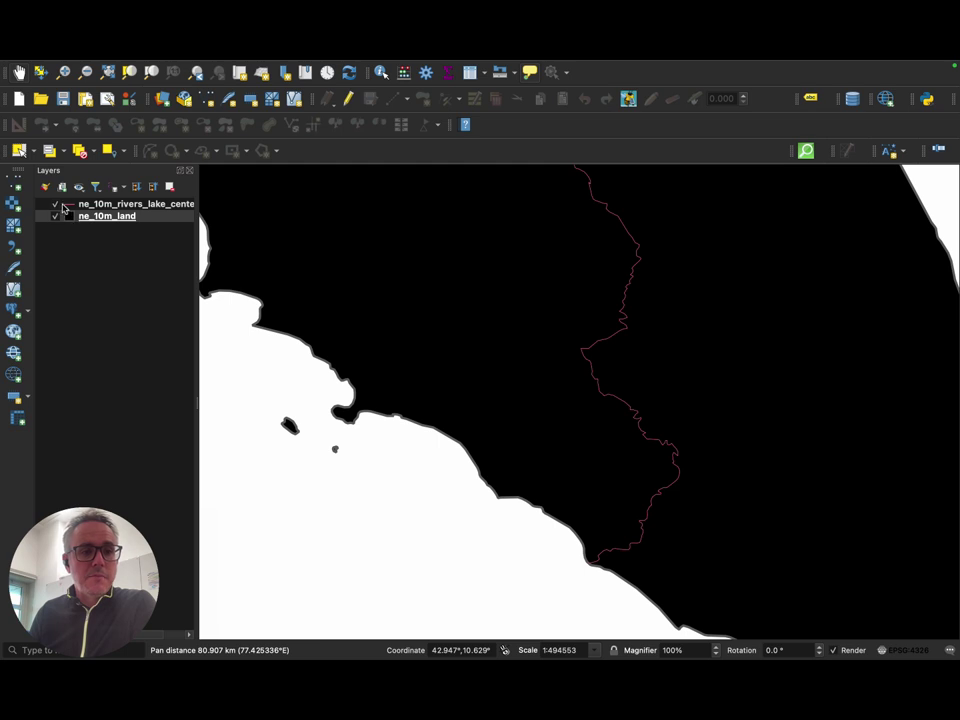
double_click(69, 206)
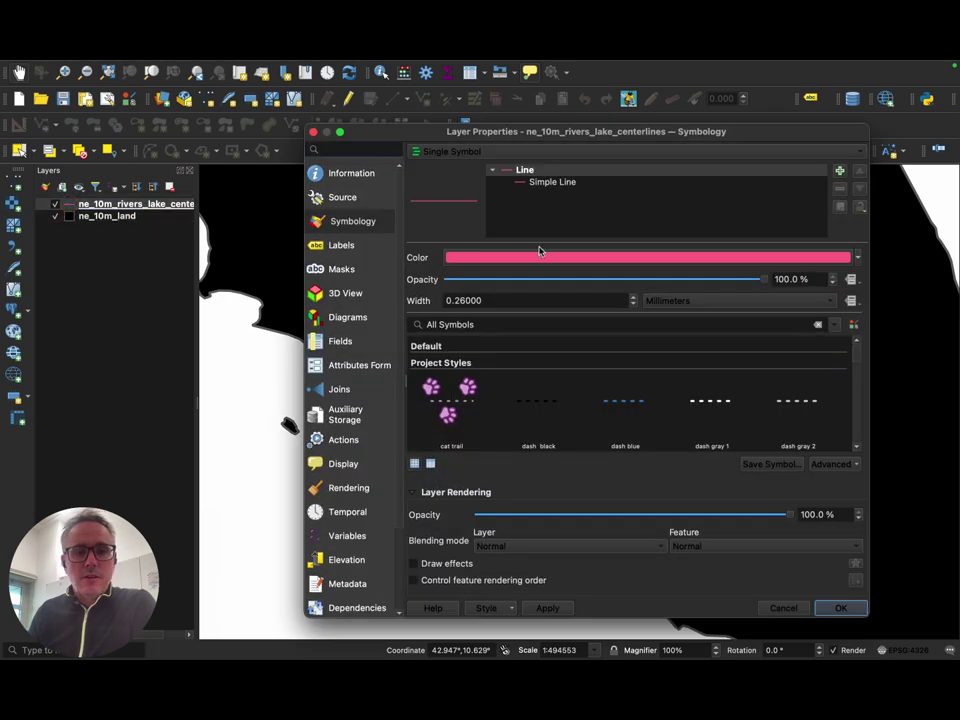
click(548, 182)
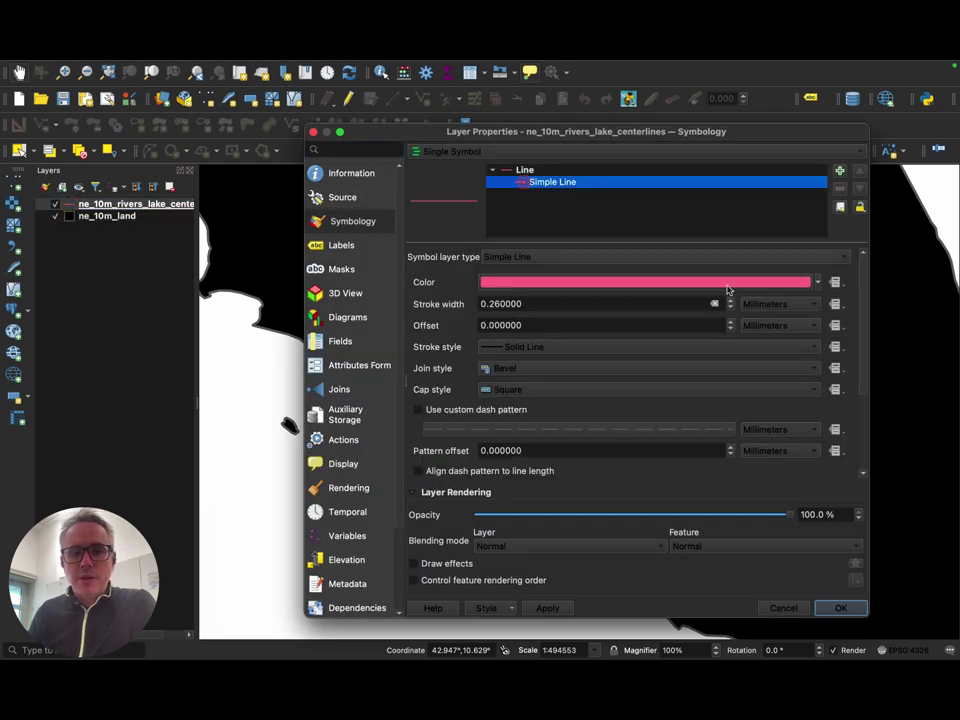
click(817, 282)
click(494, 391)
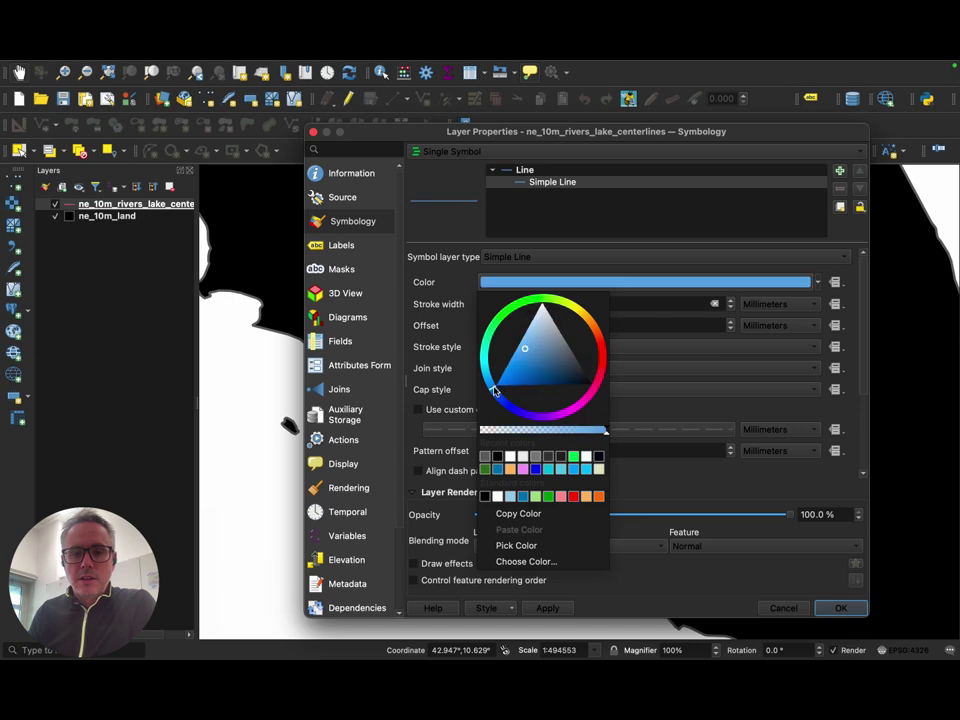
drag(491, 395, 486, 386)
click(841, 608)
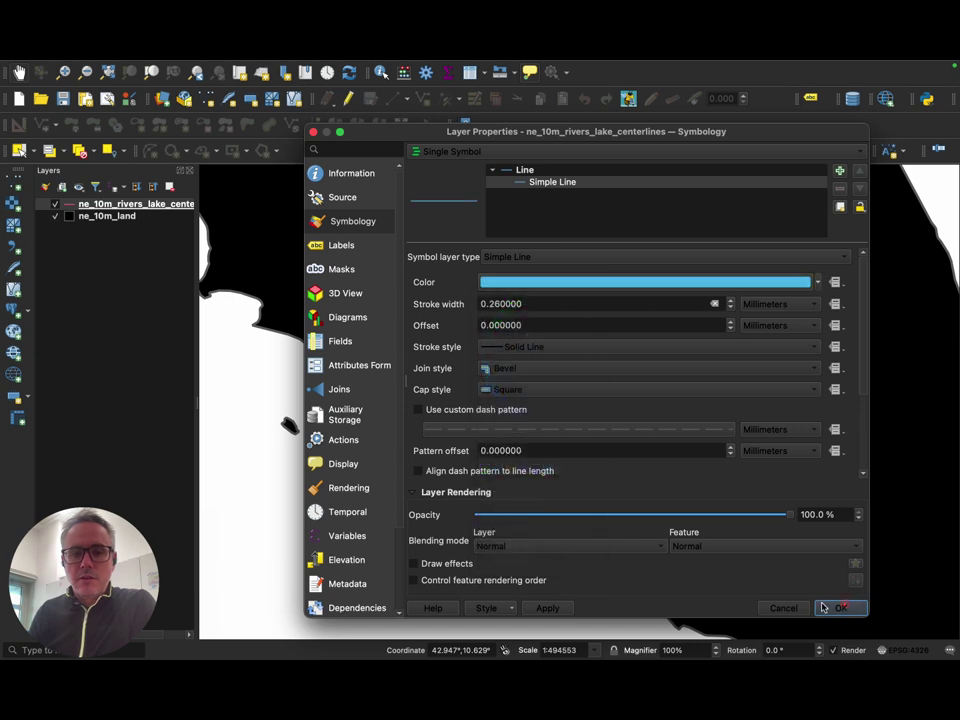
click(838, 607)
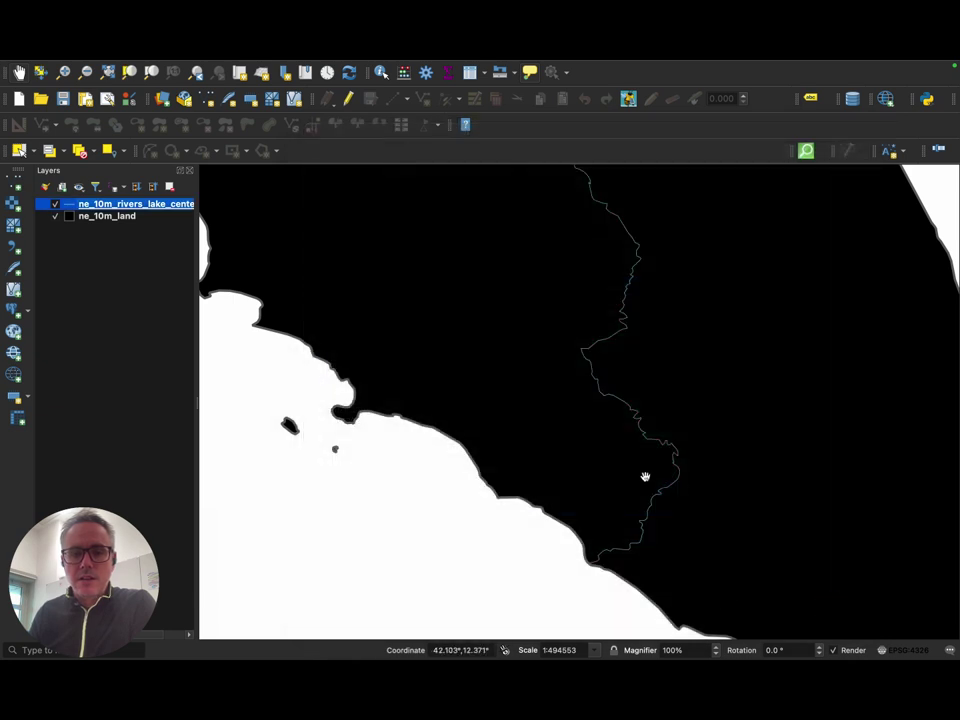
- Look over the restyled rivers and land outlines around the Tuscan coast, Elba and northern Corsica
scroll(545, 395, down, 2)
drag(441, 296, 547, 343)
drag(560, 503, 542, 302)
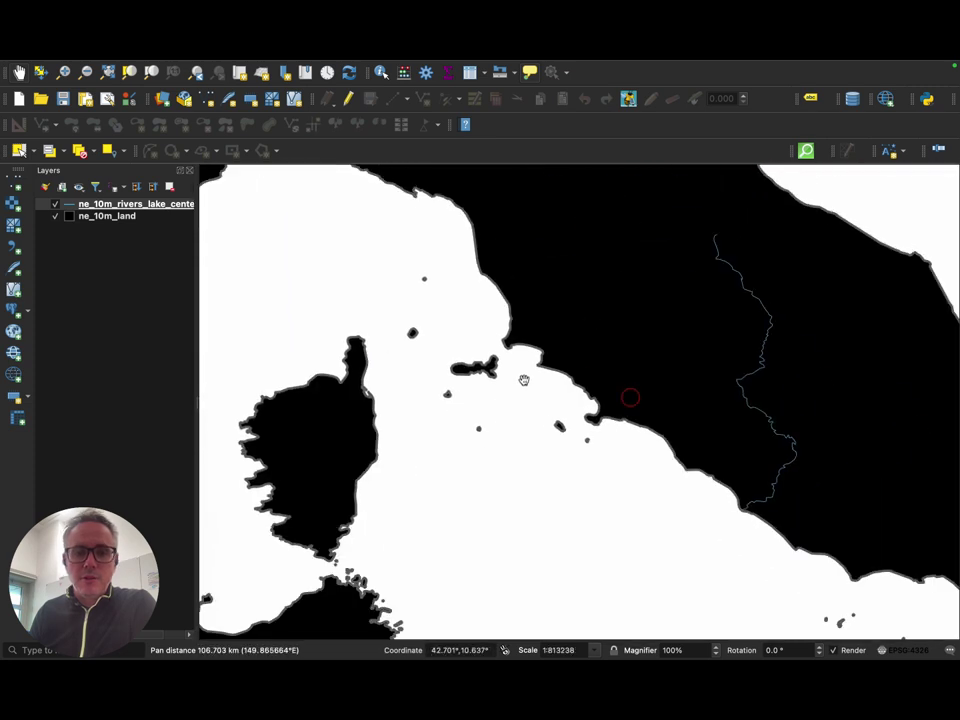
scroll(520, 379, up, 2)
scroll(520, 379, up, 2)
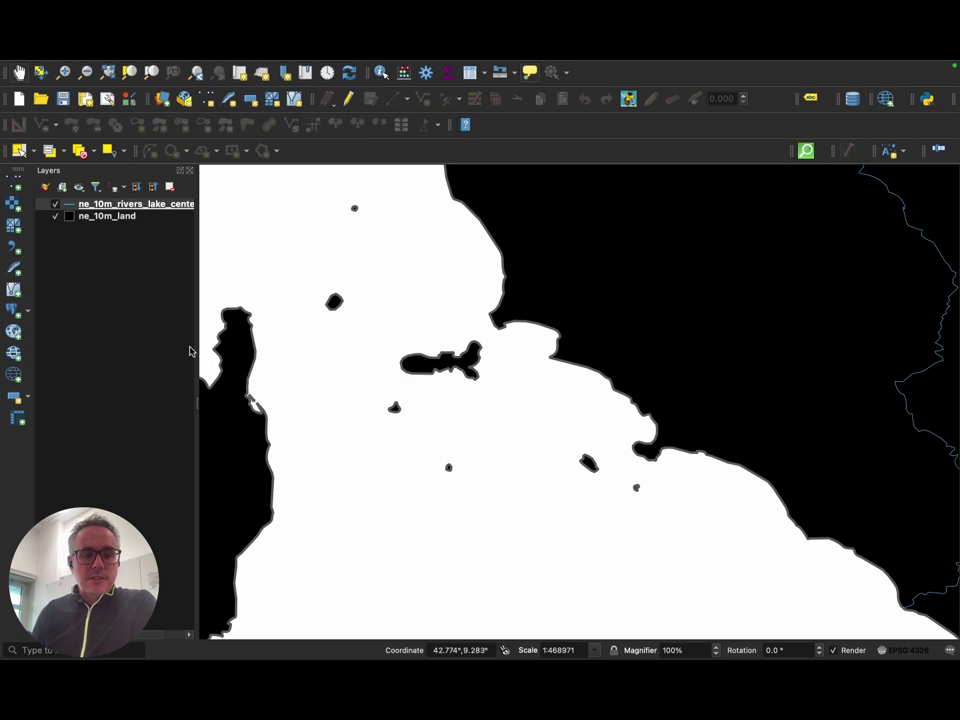
drag(456, 426, 470, 496)
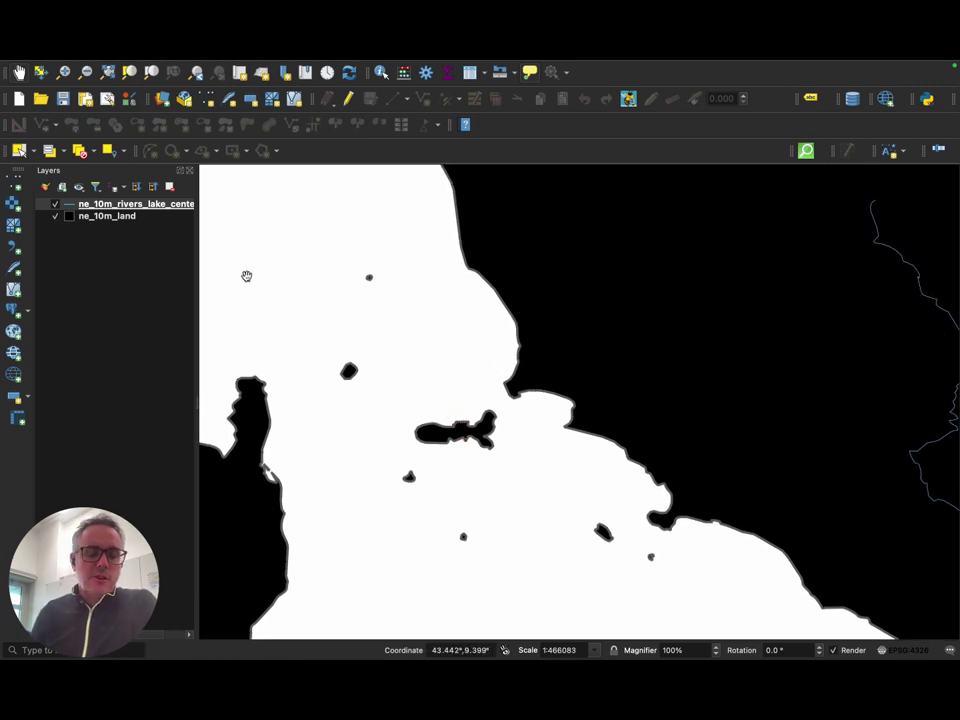
scroll(103, 236, up, 1)
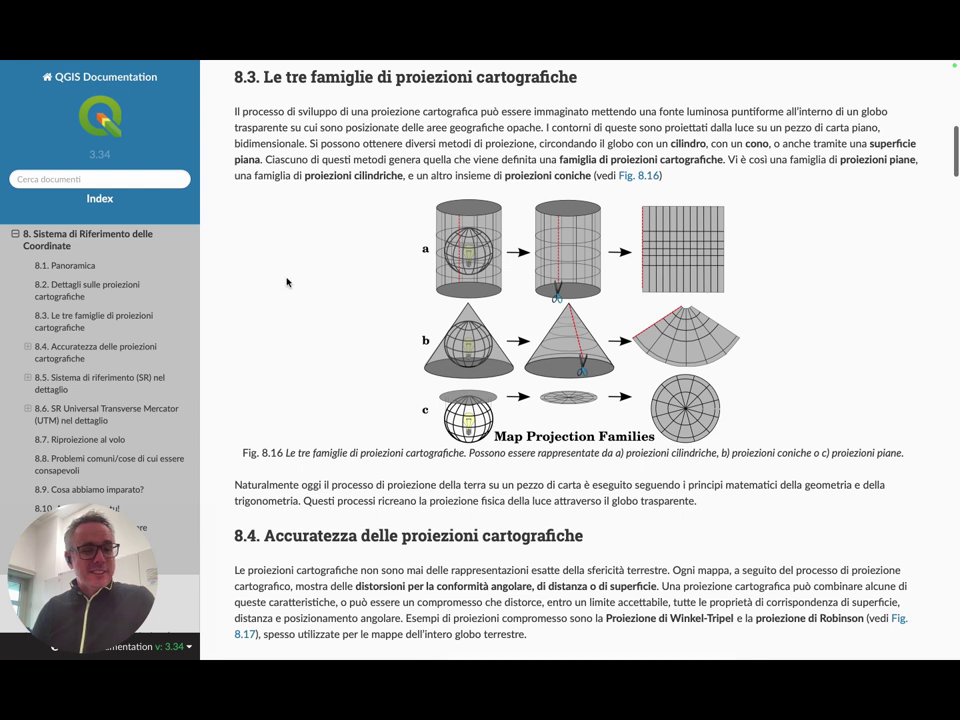
- Switch to the QGIS documentation in the browser and read about map projection families and projection accuracy, comparing the Robinson and Mercator figures
scroll(404, 296, up, 1)
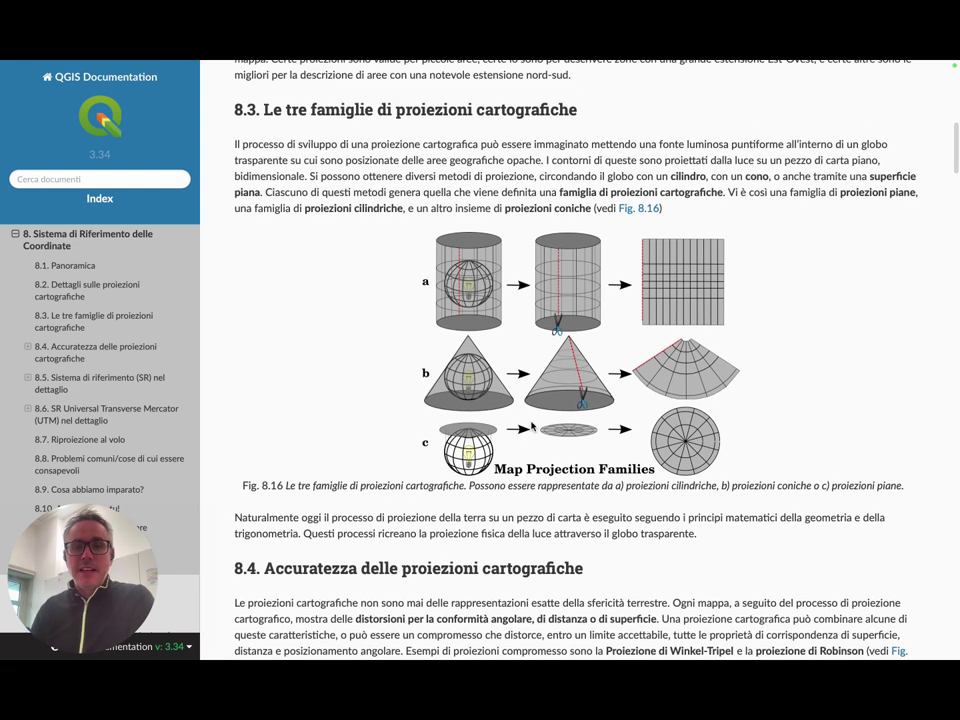
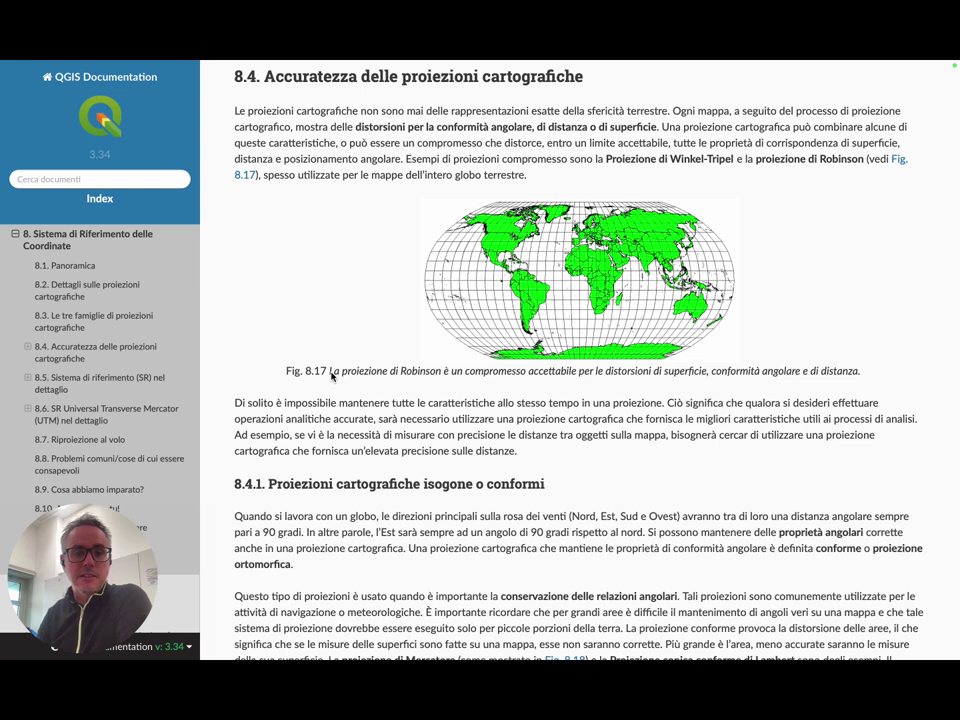
drag(343, 371, 446, 371)
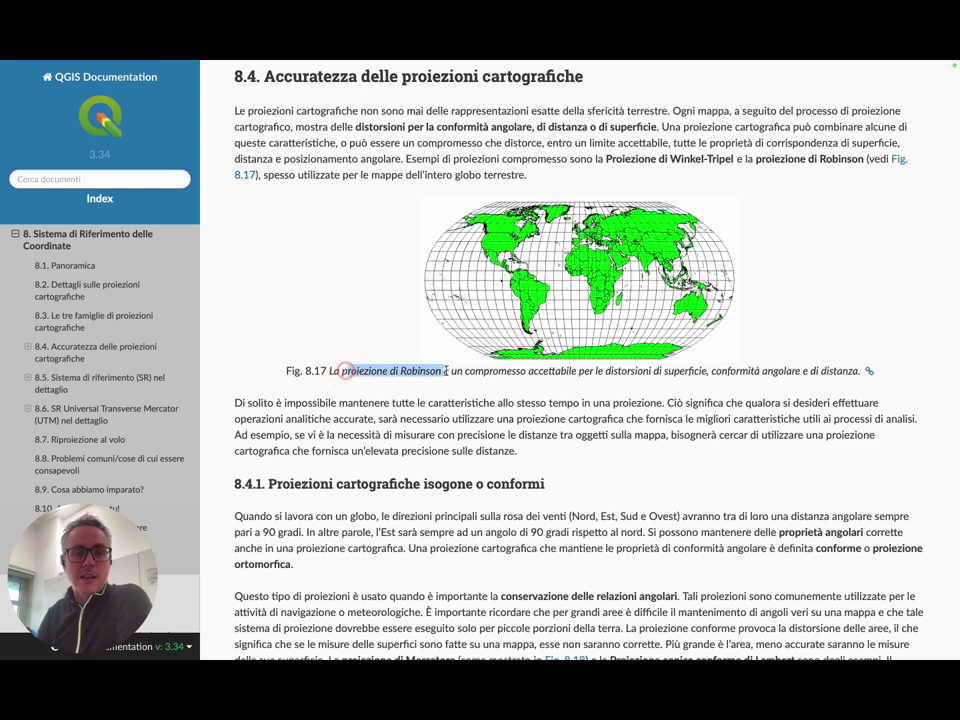
scroll(815, 351, down, 5)
scroll(815, 351, down, 2)
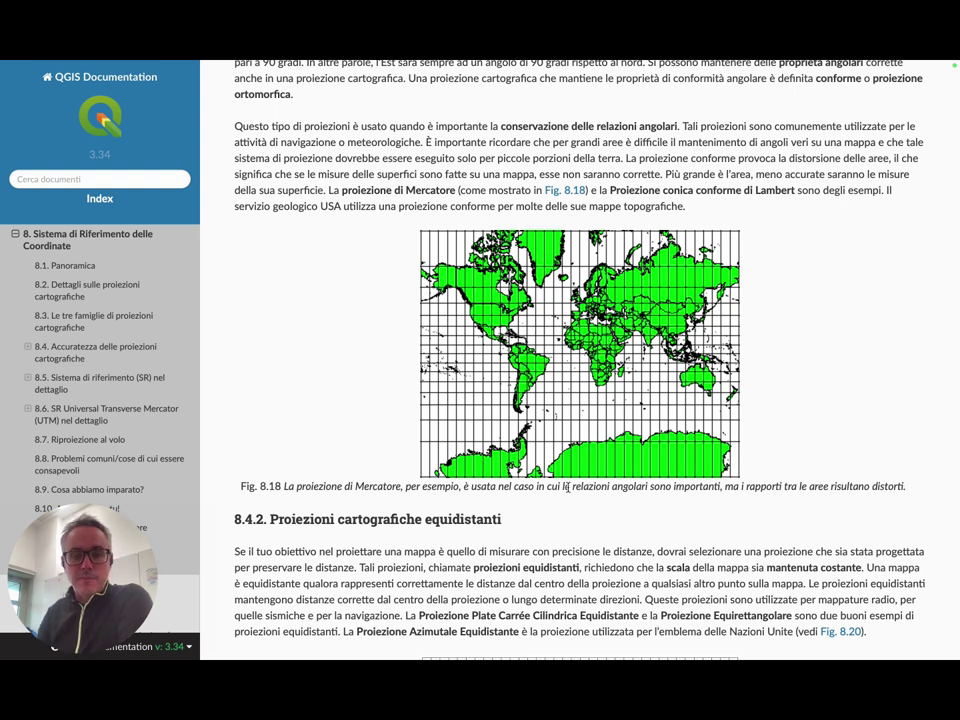
scroll(860, 409, up, 5)
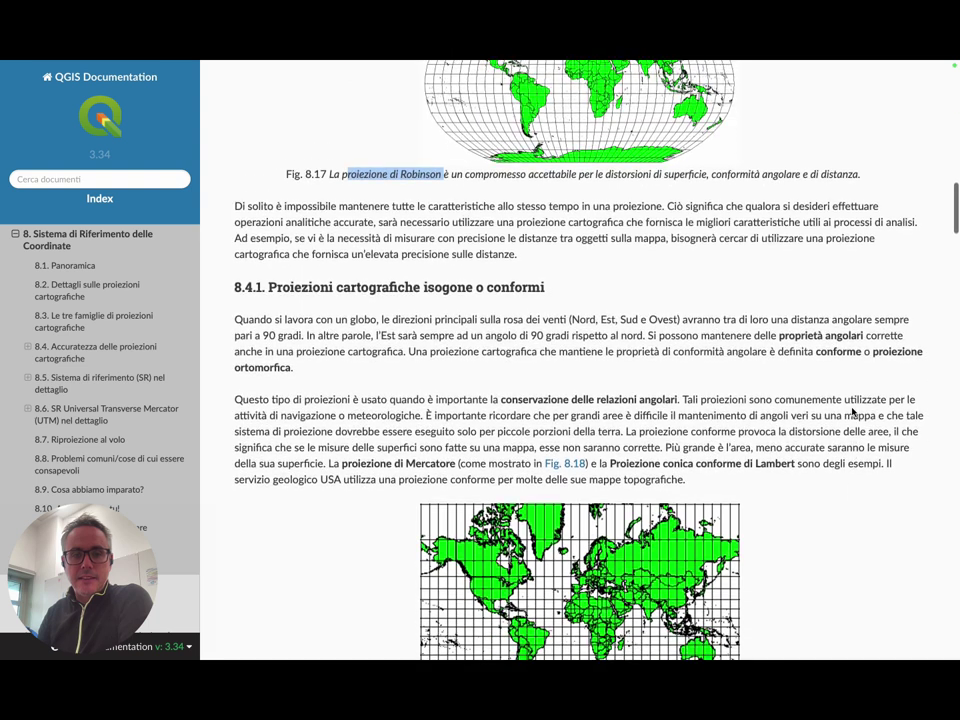
scroll(690, 242, up, 2)
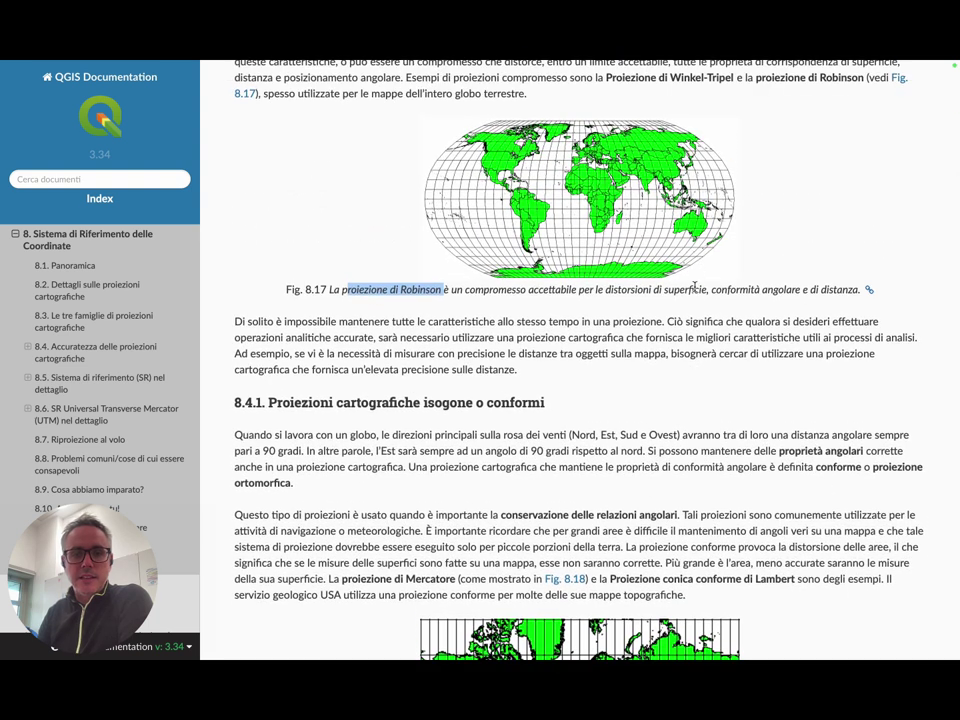
click(511, 290)
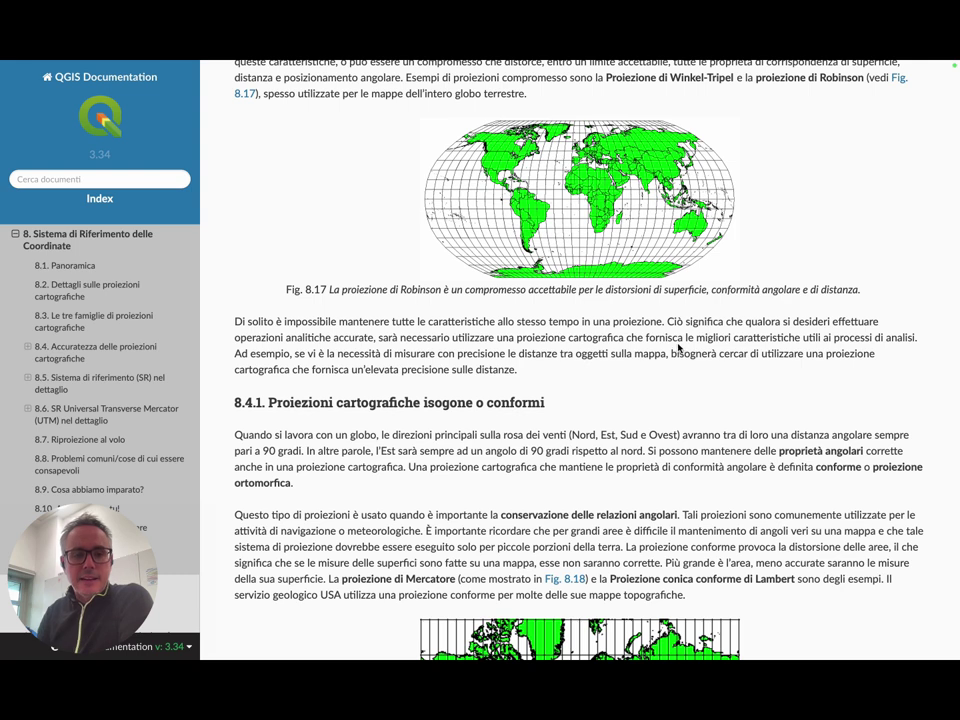
scroll(679, 347, up, 8)
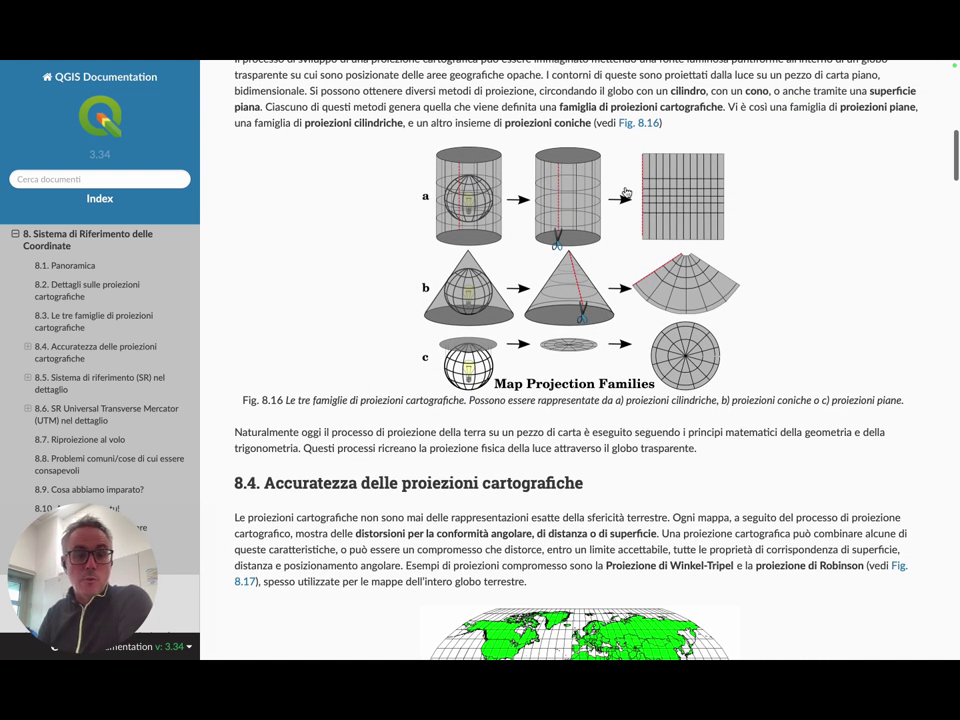
scroll(568, 215, down, 5)
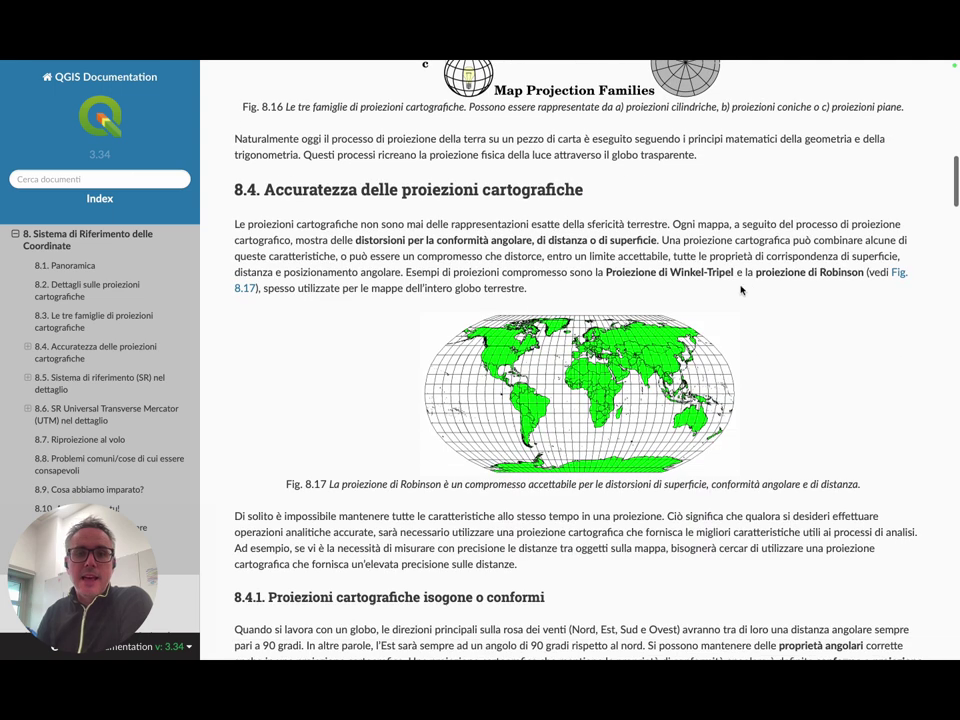
scroll(725, 293, down, 1)
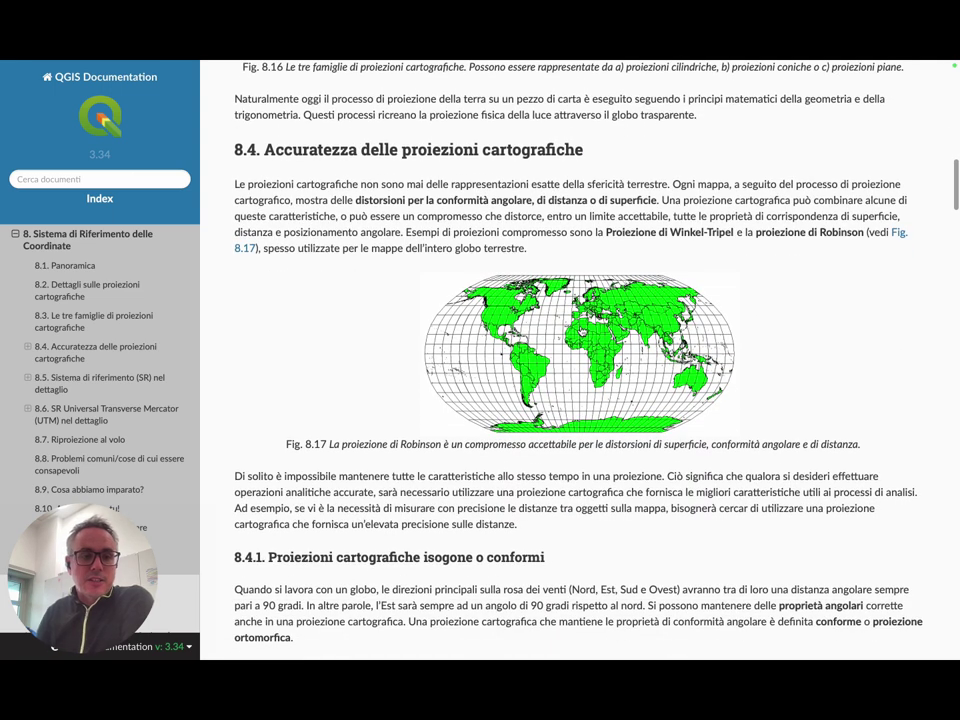
scroll(385, 370, down, 2)
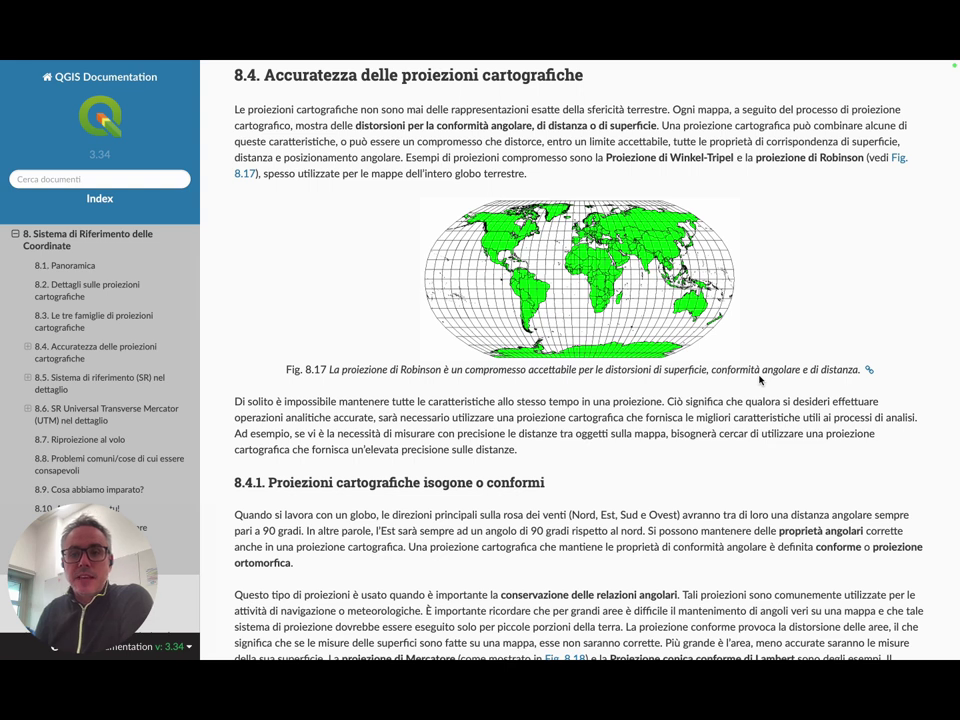
scroll(765, 396, down, 5)
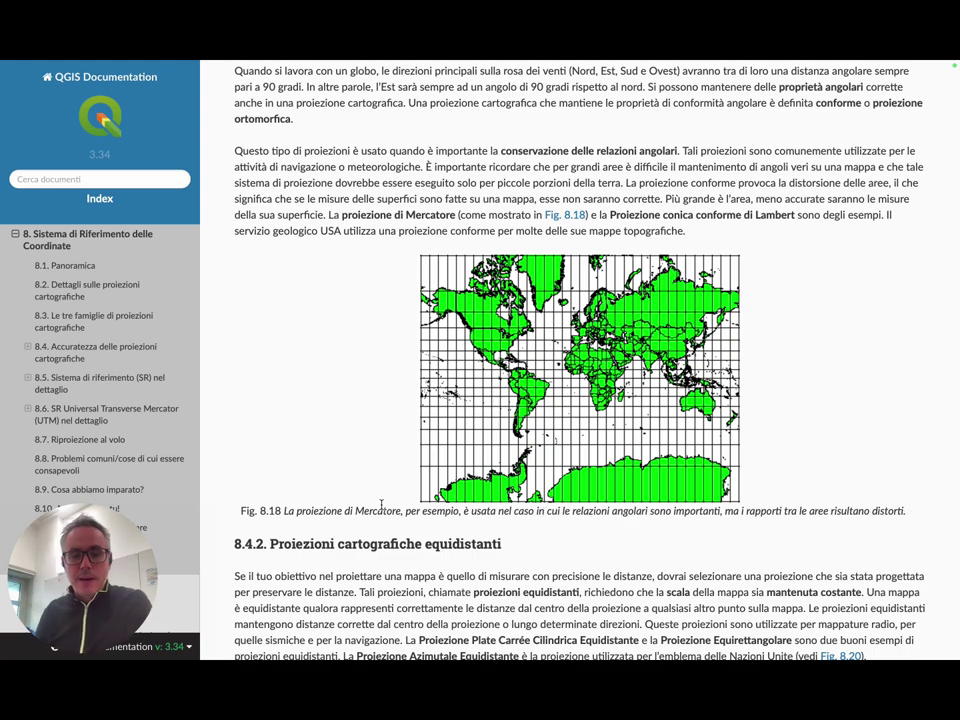
- Skim the documentation on equidistant and equal-area projections, geographic and projected coordinate systems, and the UTM zones for South Africa
scroll(543, 512, down, 10)
scroll(533, 521, up, 3)
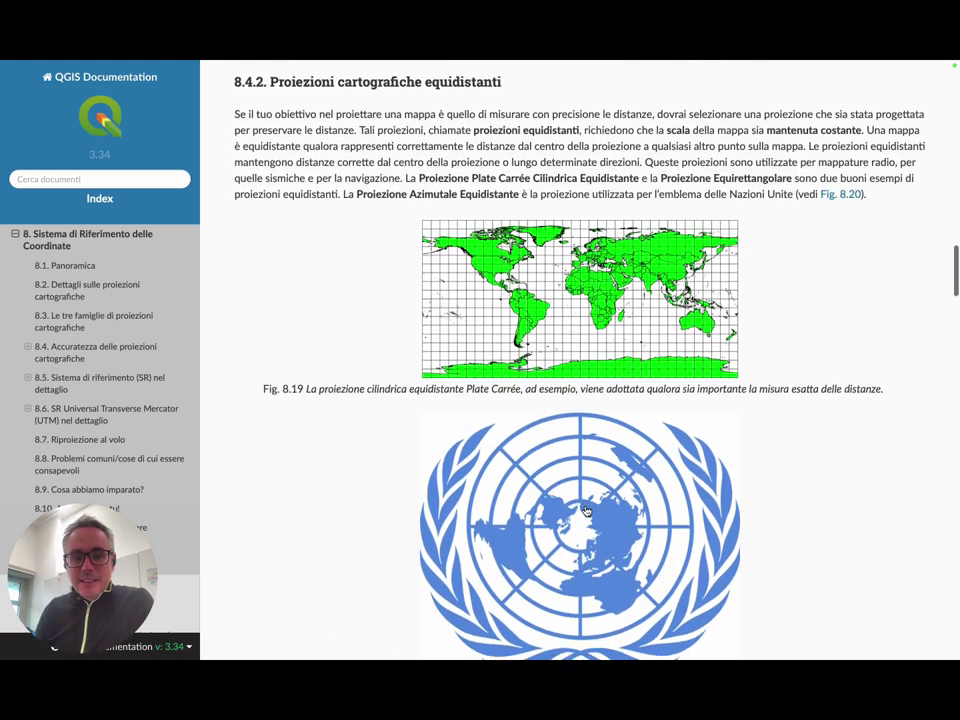
scroll(560, 510, down, 10)
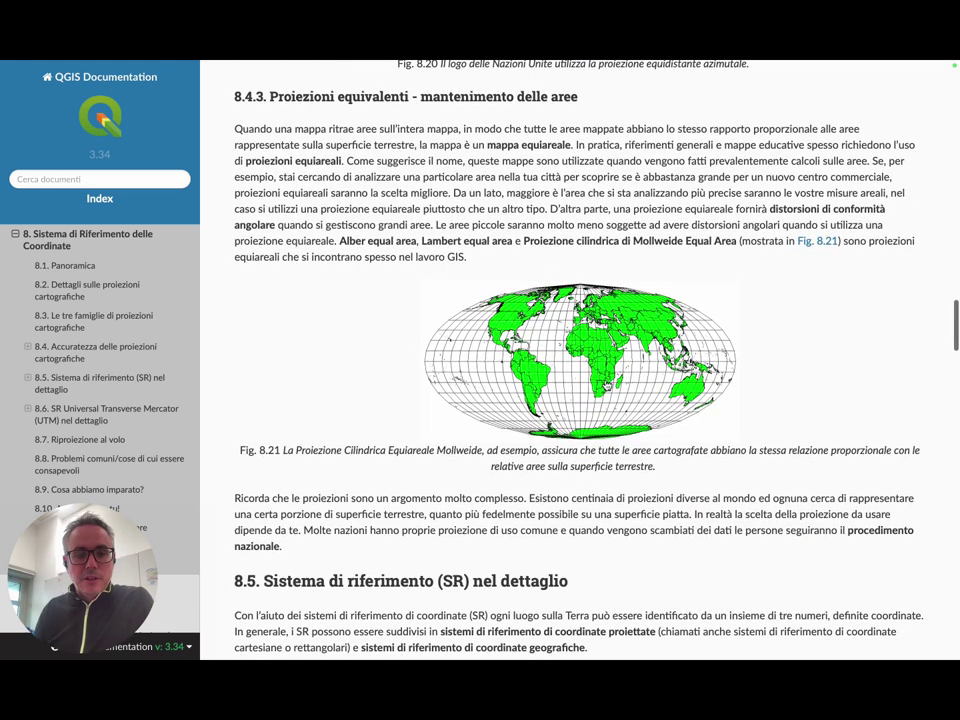
scroll(586, 498, down, 5)
scroll(606, 379, down, 3)
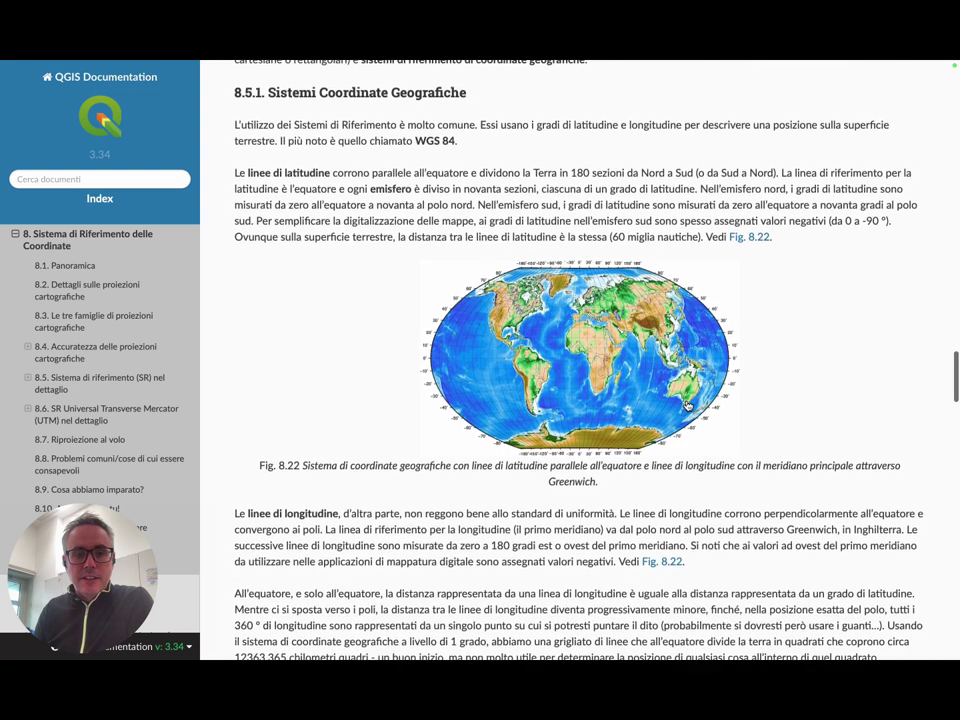
scroll(694, 405, up, 1)
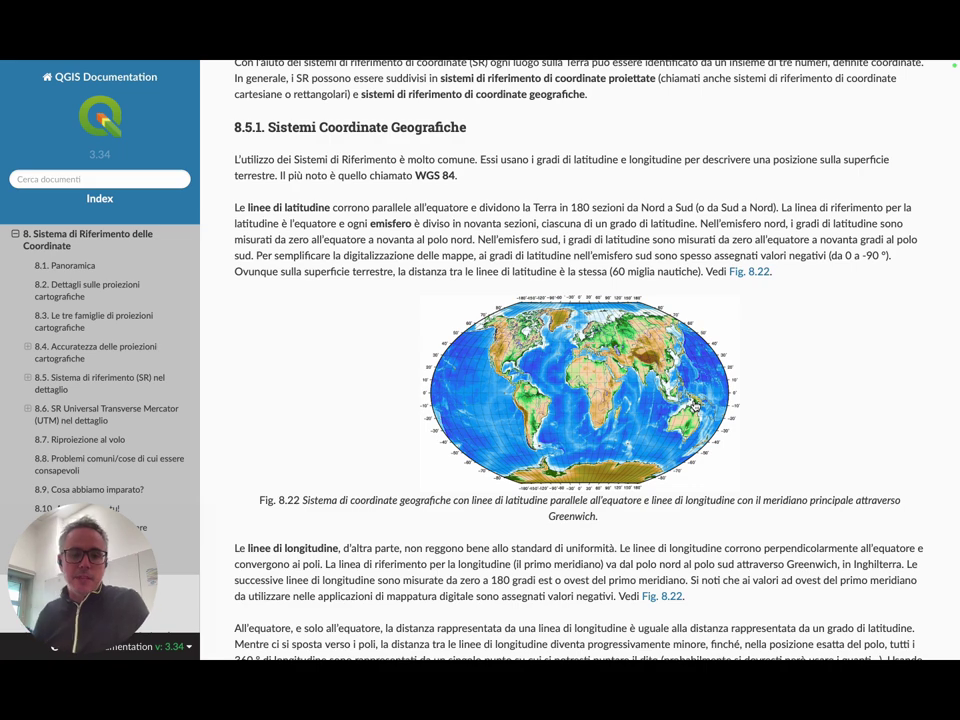
scroll(736, 393, down, 7)
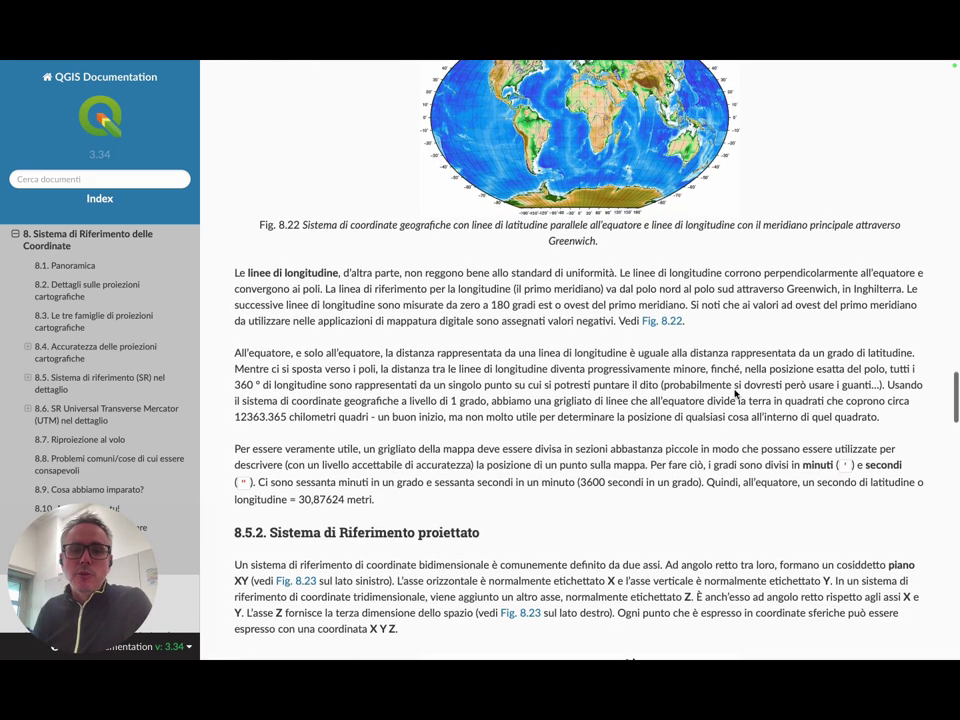
scroll(736, 393, down, 9)
scroll(744, 376, down, 15)
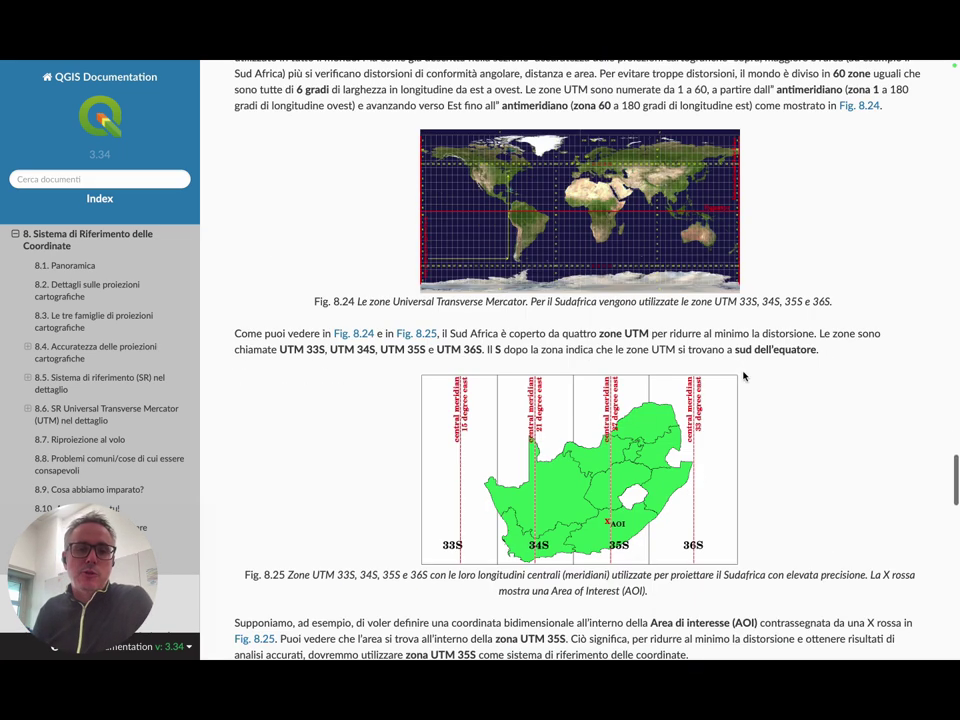
- Switch from the browser back to QGIS and open the layer information in the ne_10m_land layer's properties
mouse_move(337, 62)
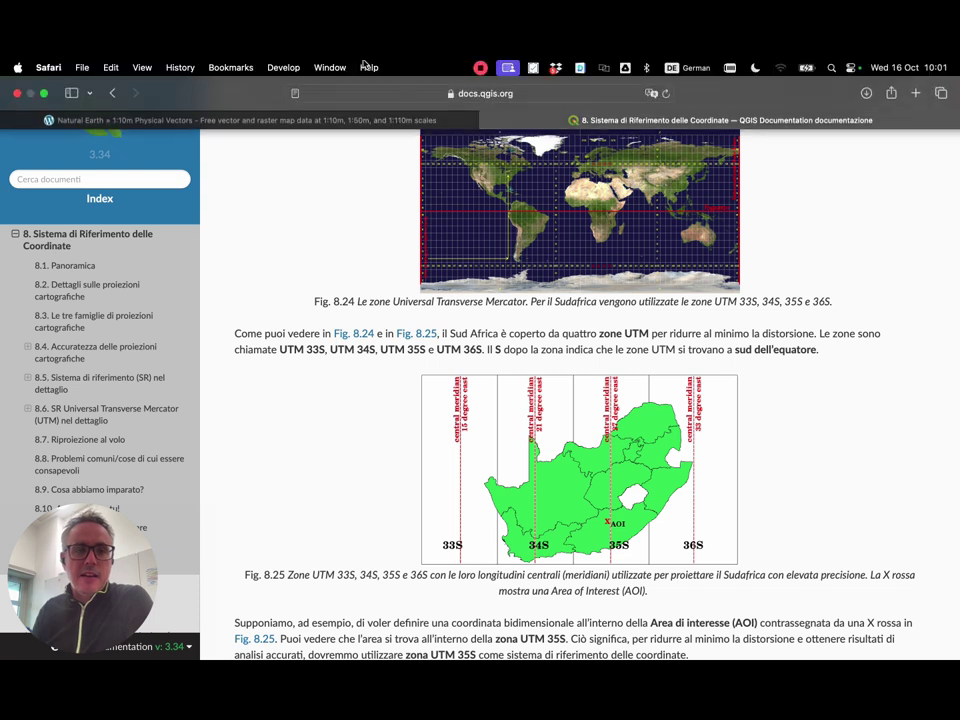
mouse_move(44, 96)
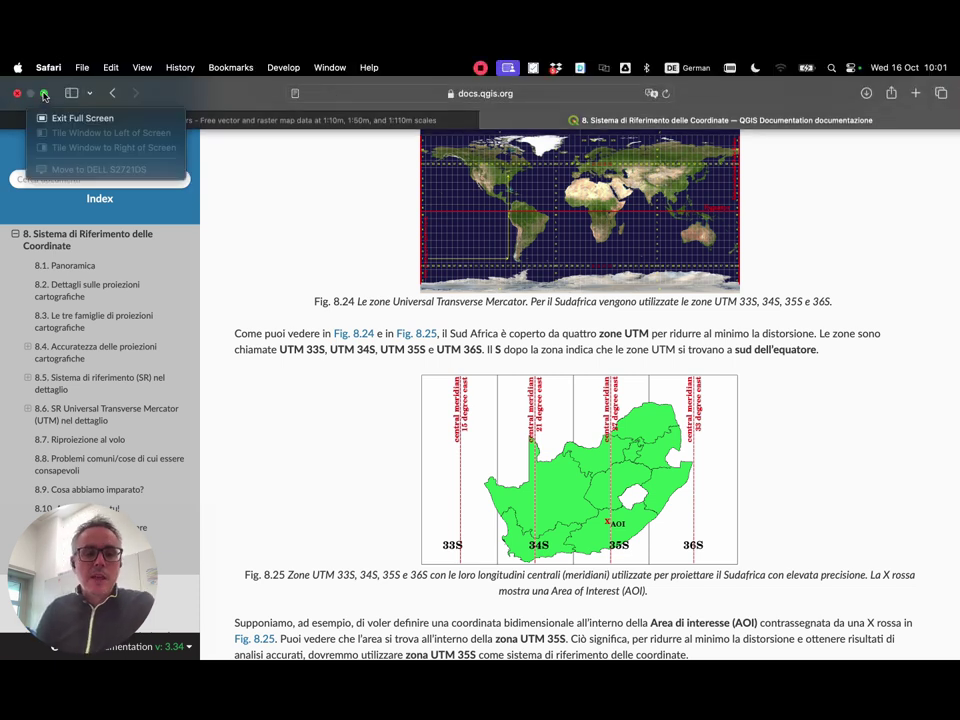
click(44, 96)
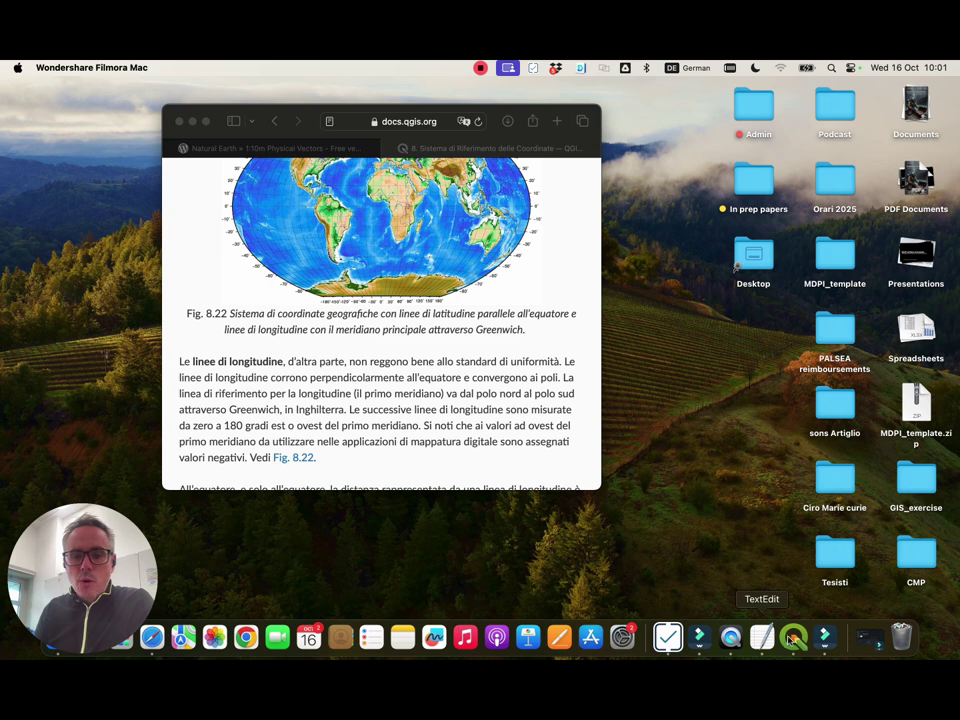
click(792, 637)
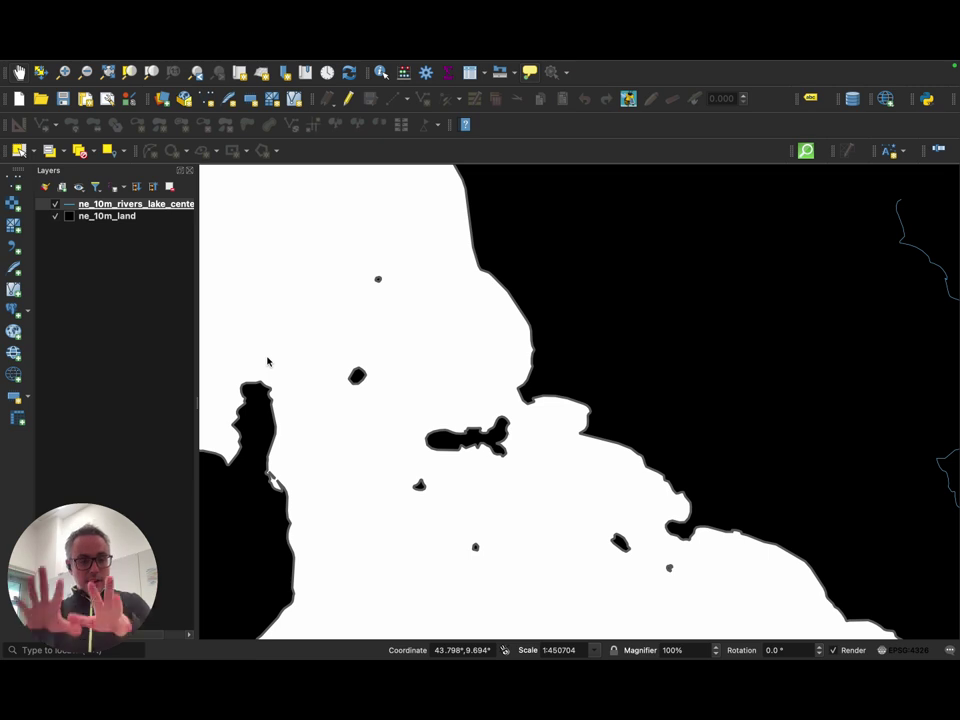
right_click(91, 218)
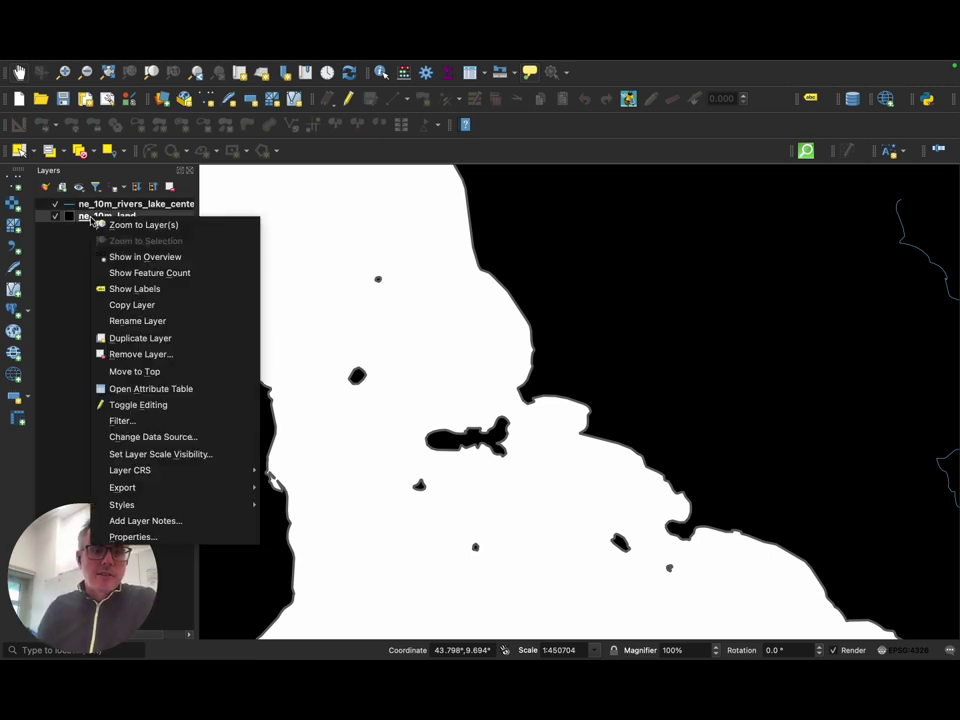
click(135, 538)
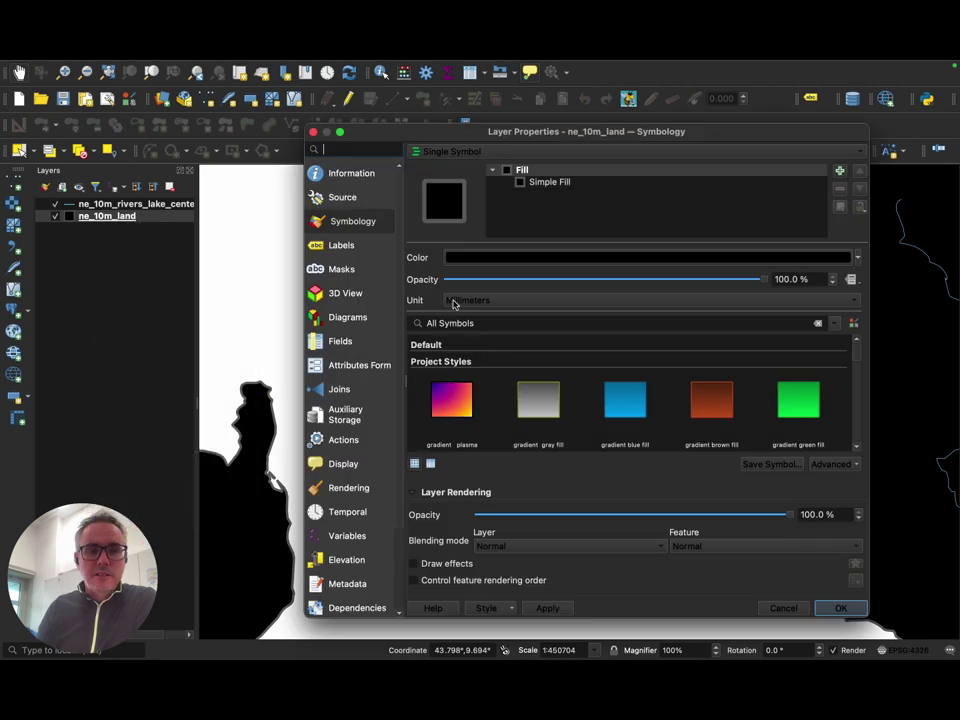
click(352, 175)
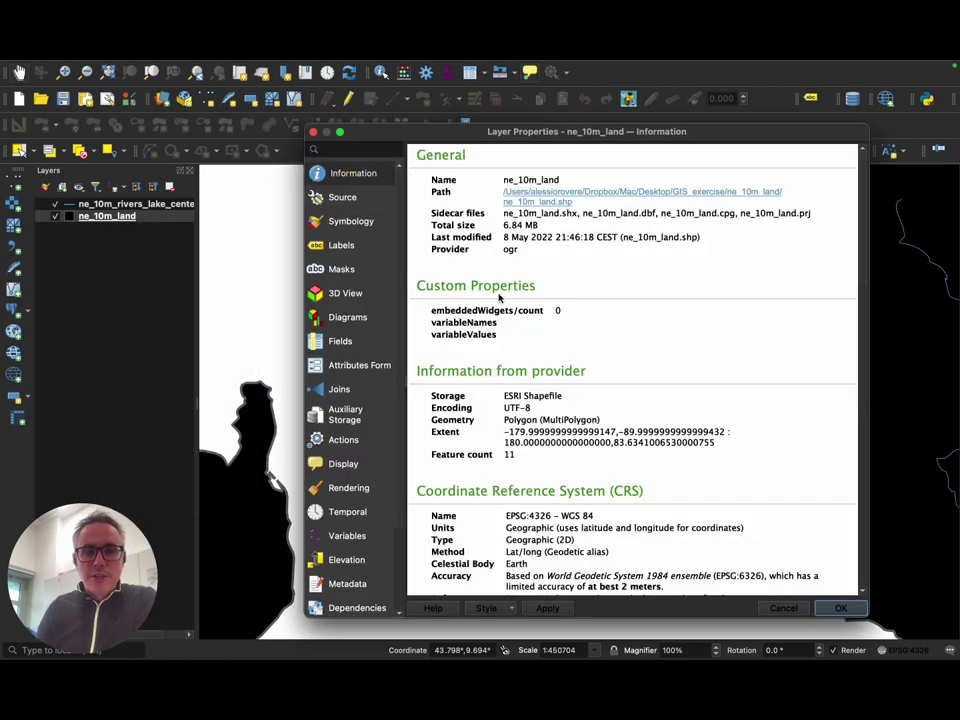
- Examine the Coordinate Reference System details of the ne_10m_land layer, including its EPSG code and units, and close the layer properties
scroll(624, 441, down, 3)
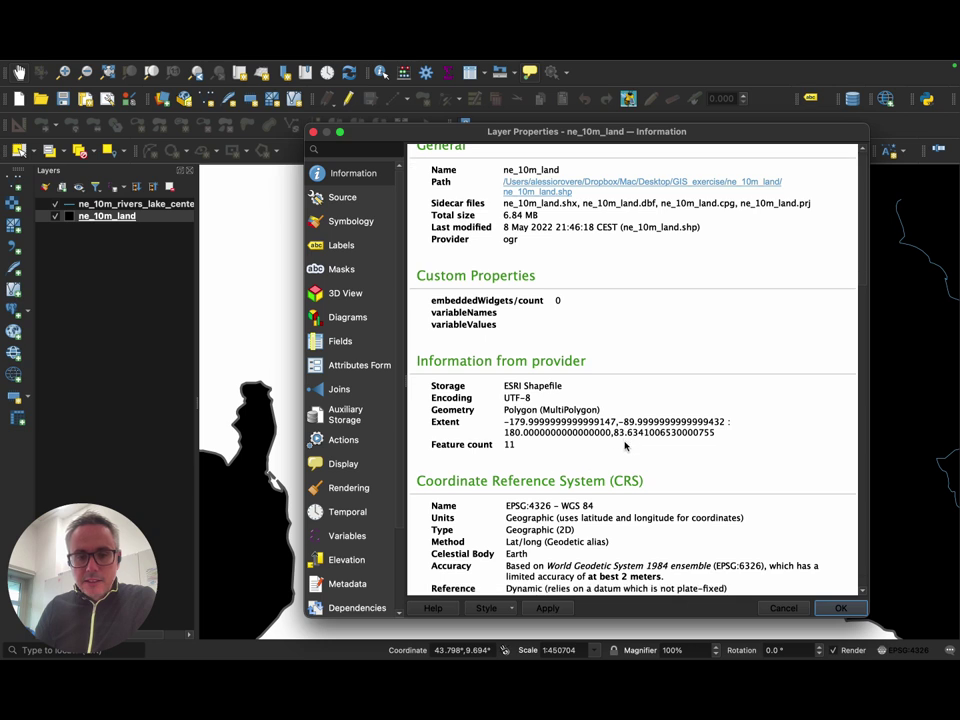
drag(414, 336, 658, 339)
drag(441, 131, 288, 96)
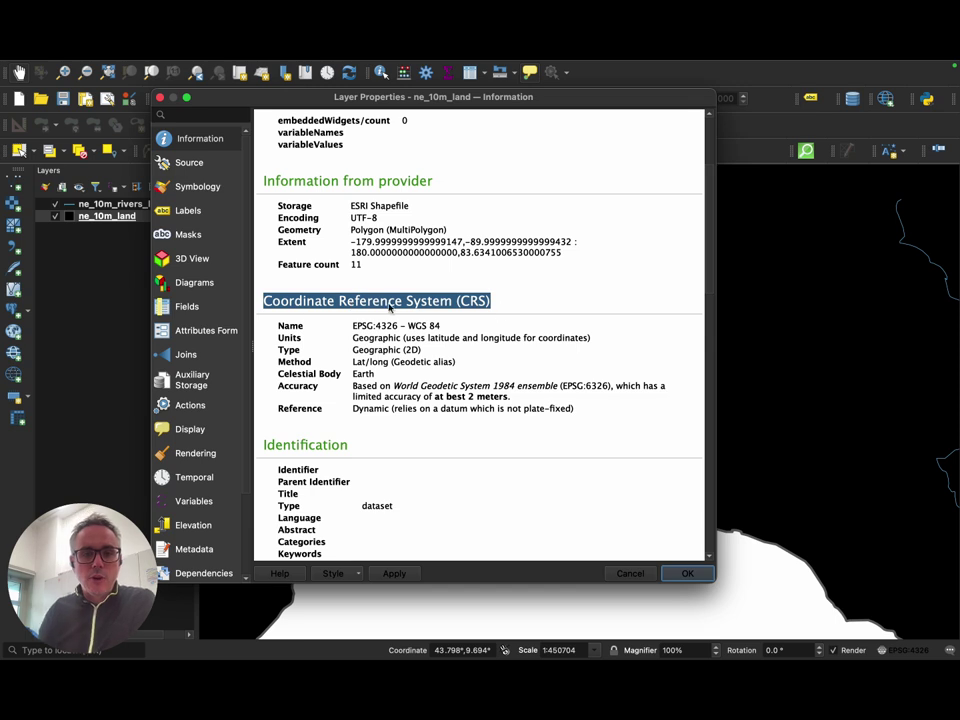
drag(353, 327, 465, 328)
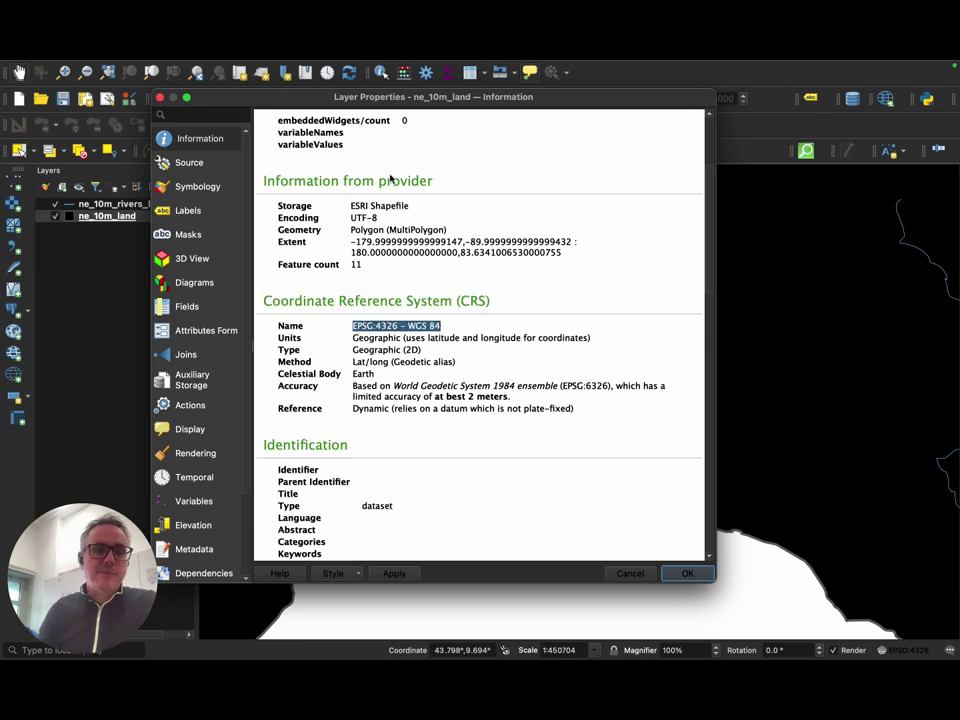
drag(290, 98, 319, 99)
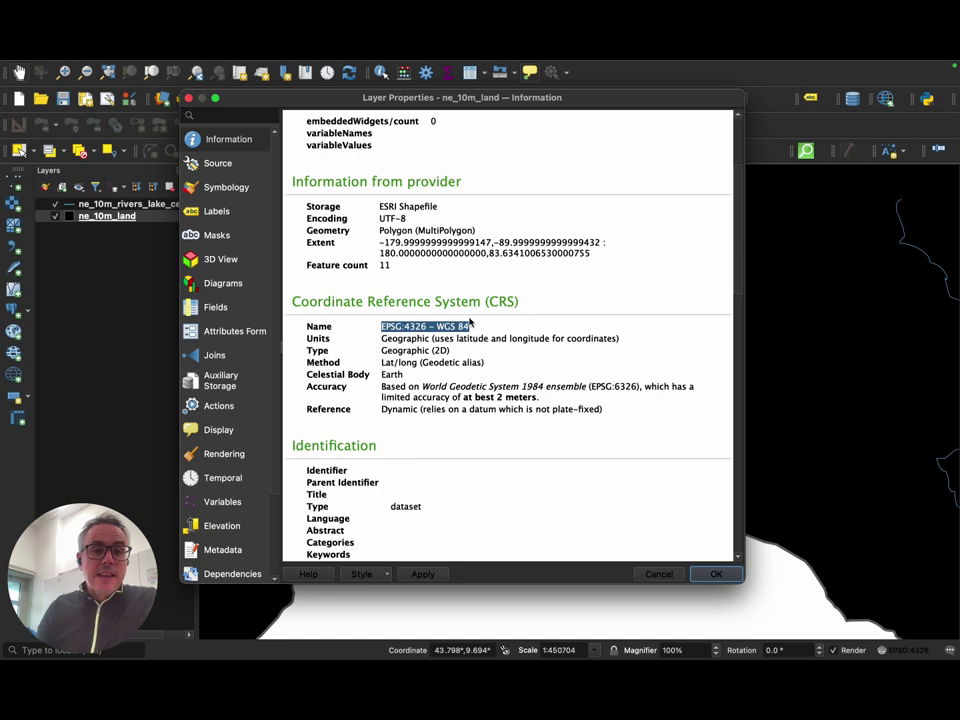
scroll(445, 320, up, 1)
drag(457, 345, 552, 350)
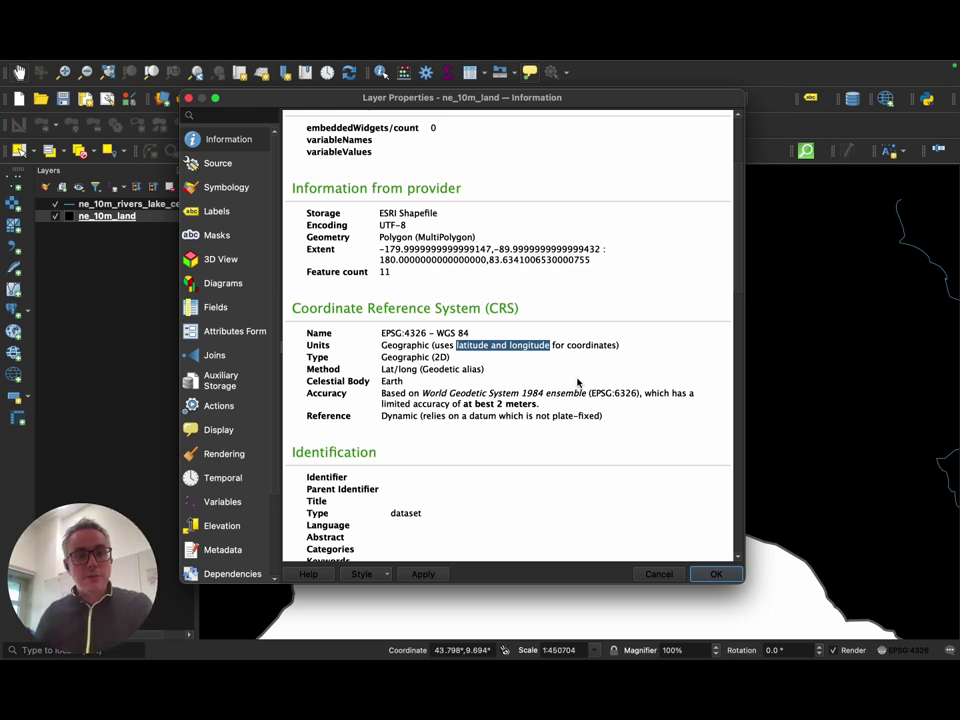
click(534, 376)
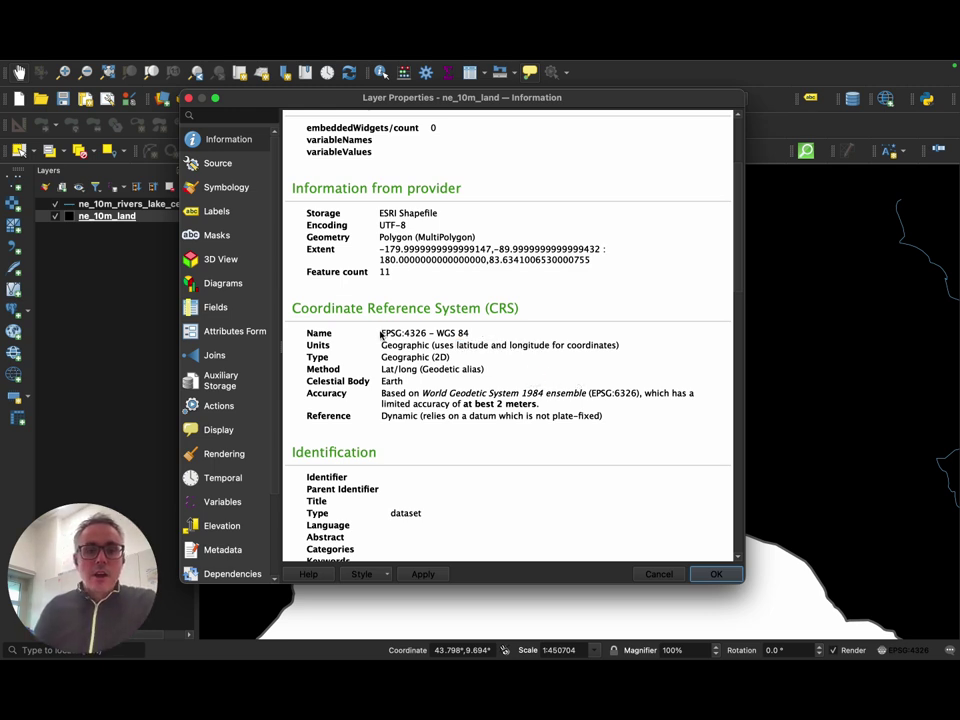
drag(381, 336, 427, 338)
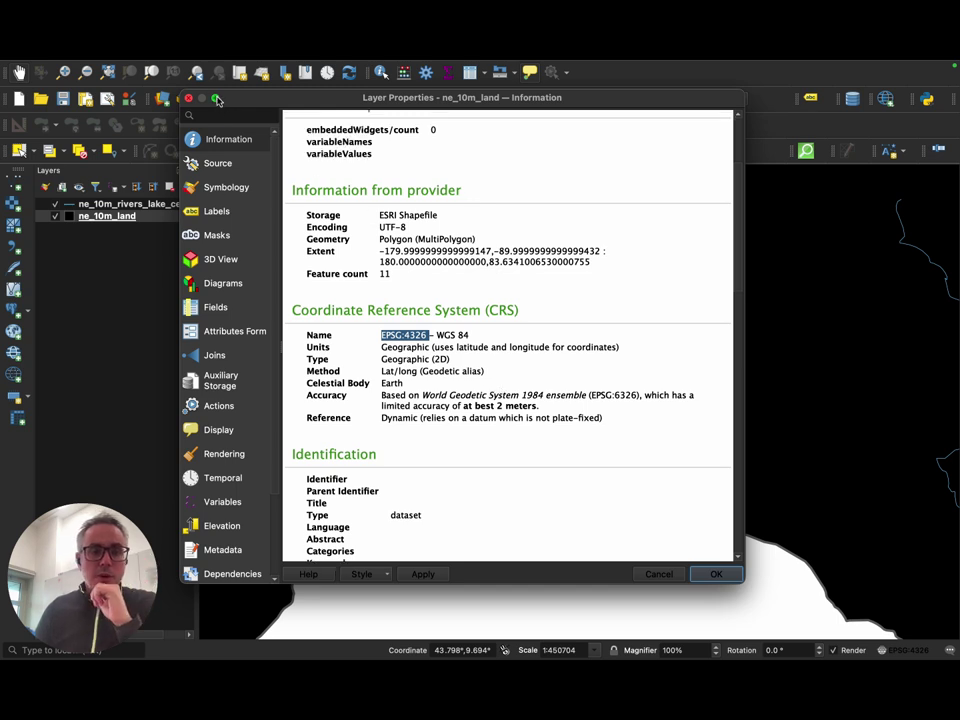
click(215, 97)
click(36, 69)
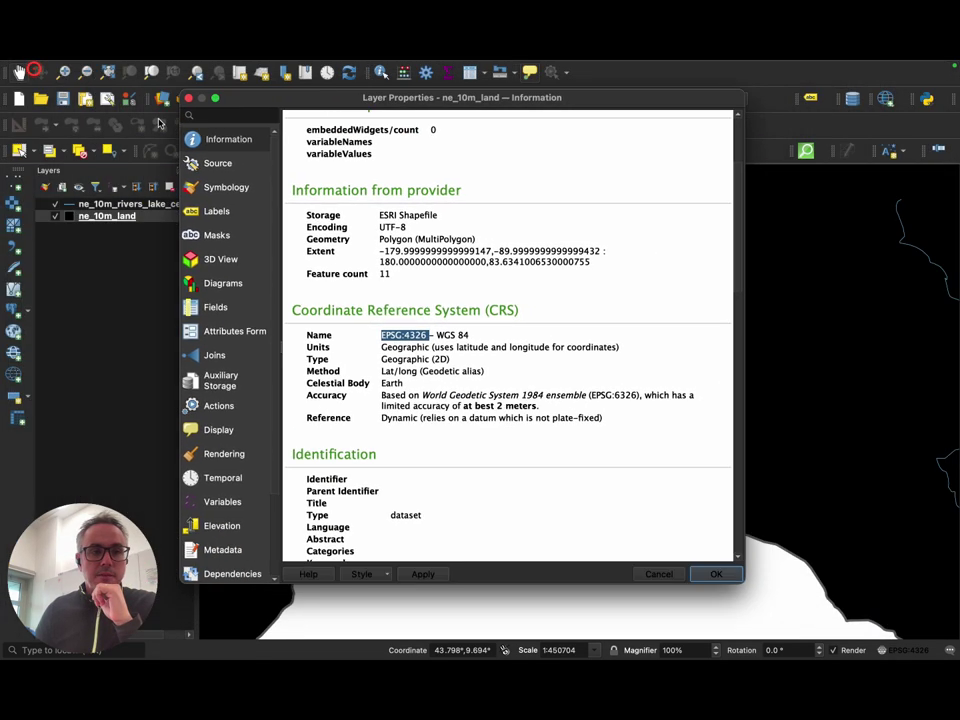
click(189, 97)
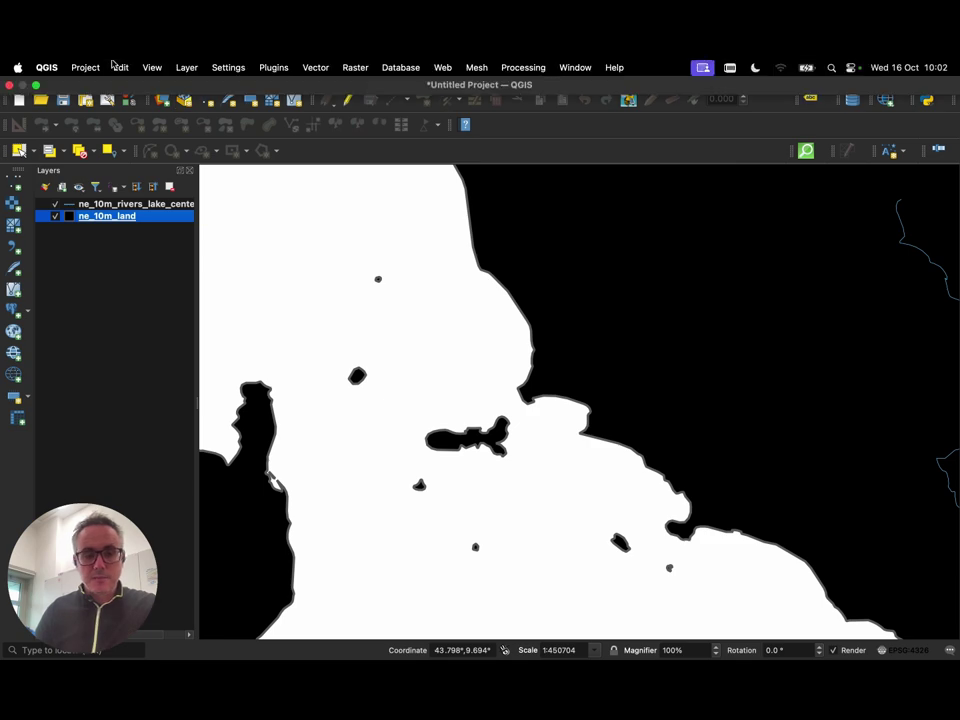
- Switch to Safari, open epsg.io in a new browser tab and dismiss the data consent notice
key(ctrl+Up)
click(430, 375)
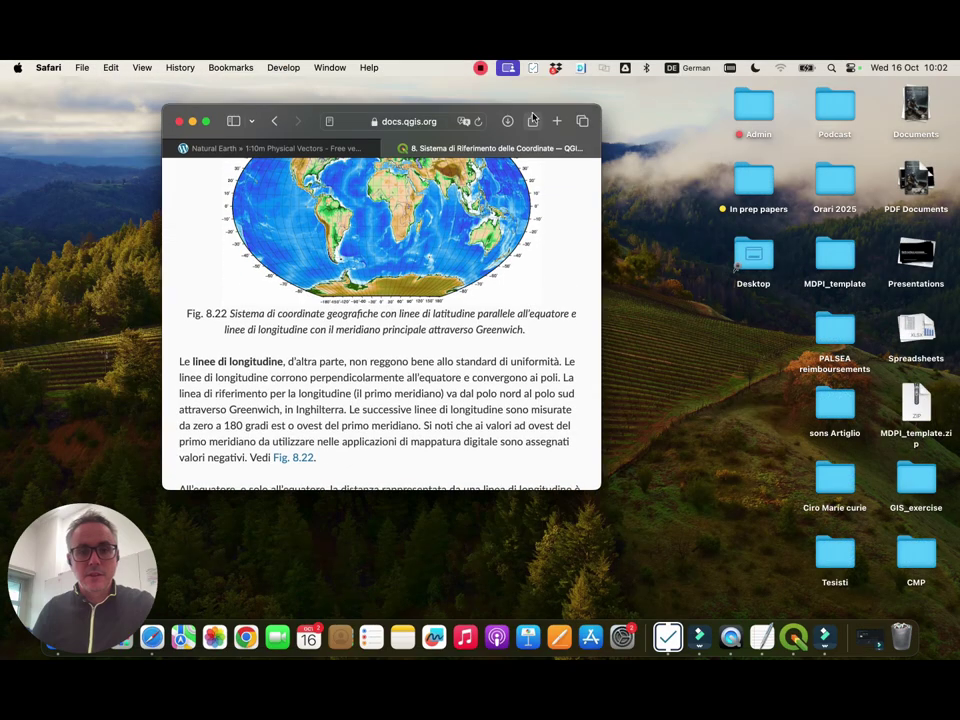
click(205, 121)
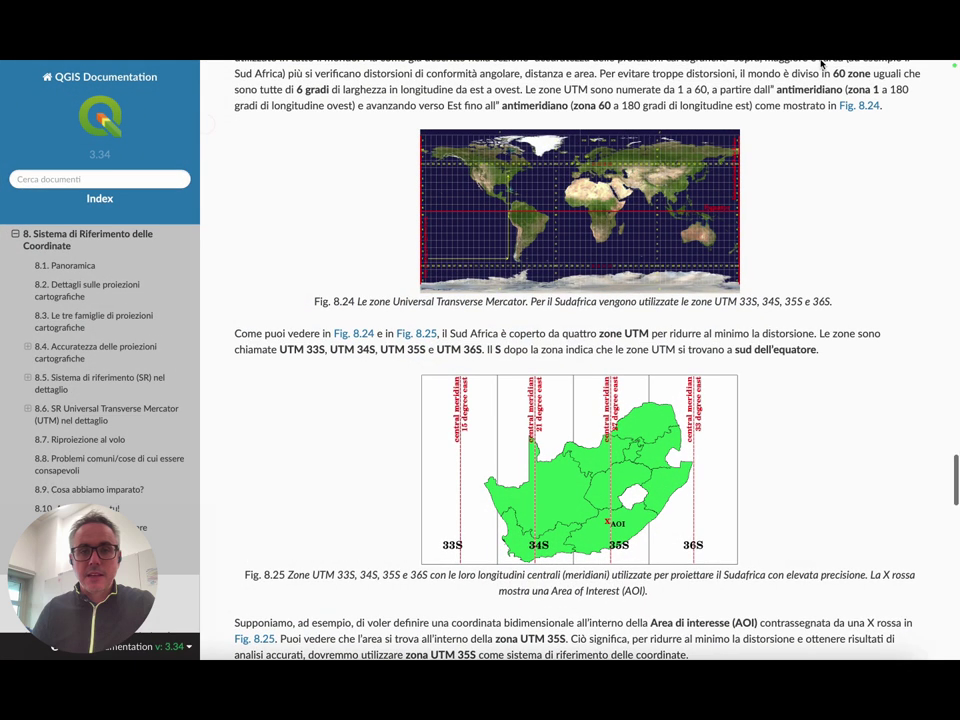
key(super+t)
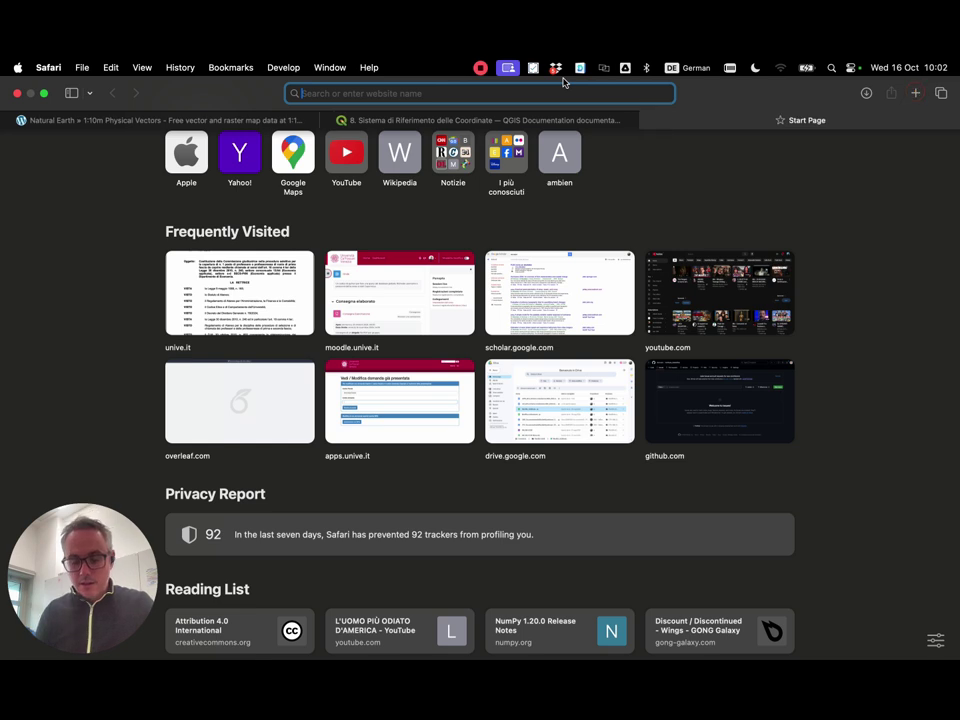
text(epsg.io)
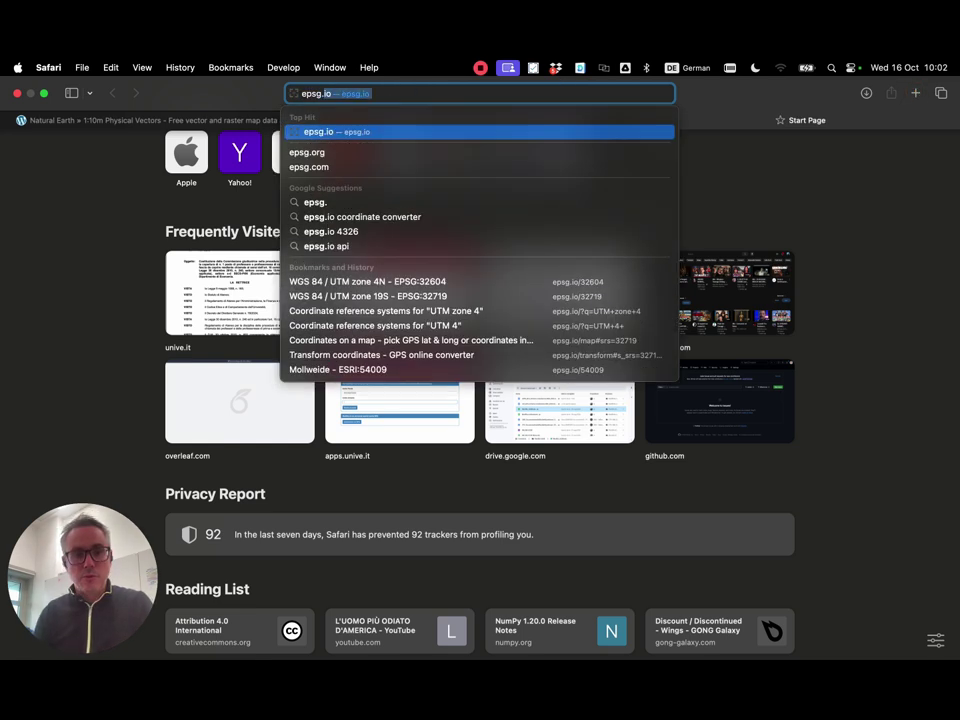
key(Return)
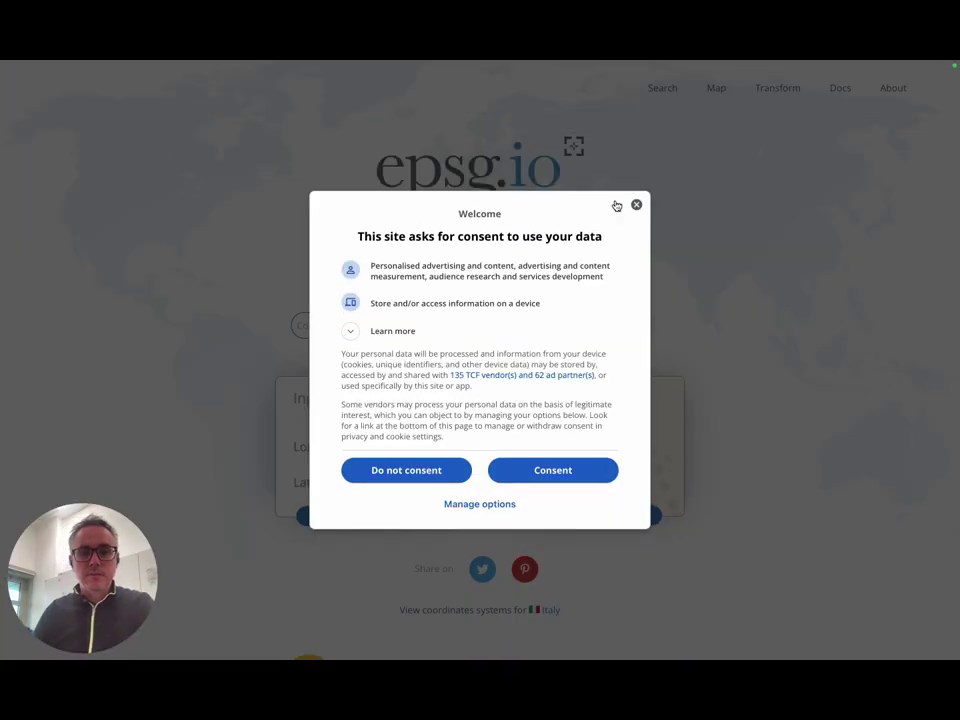
click(637, 206)
- Search epsg.io for code 4326 and review the attributes and covered area of the WGS 84 coordinate system
click(339, 322)
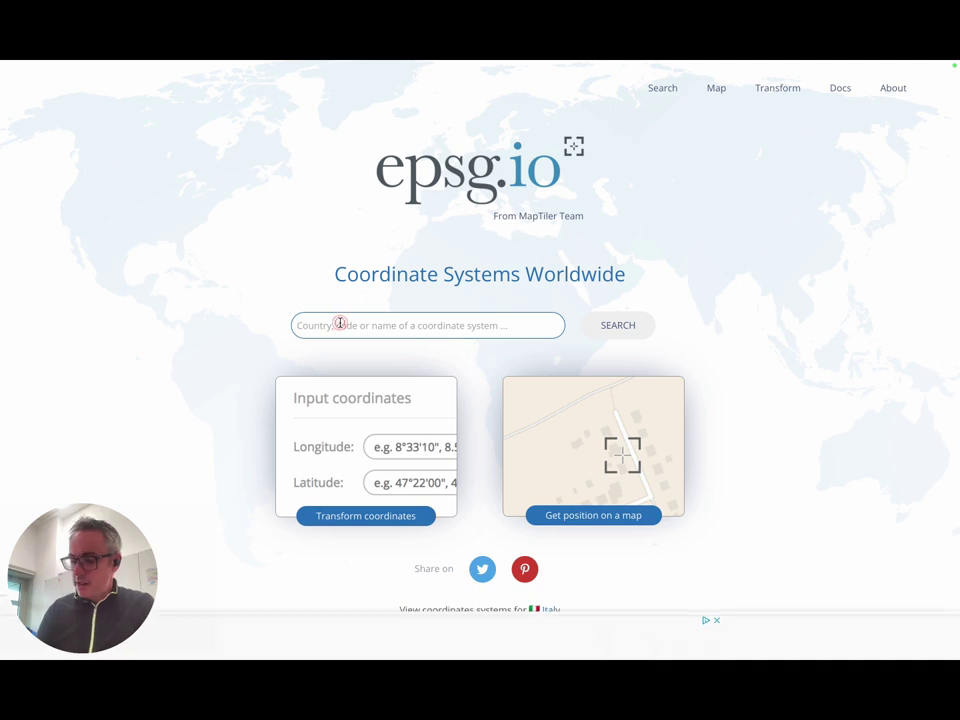
text(4326)
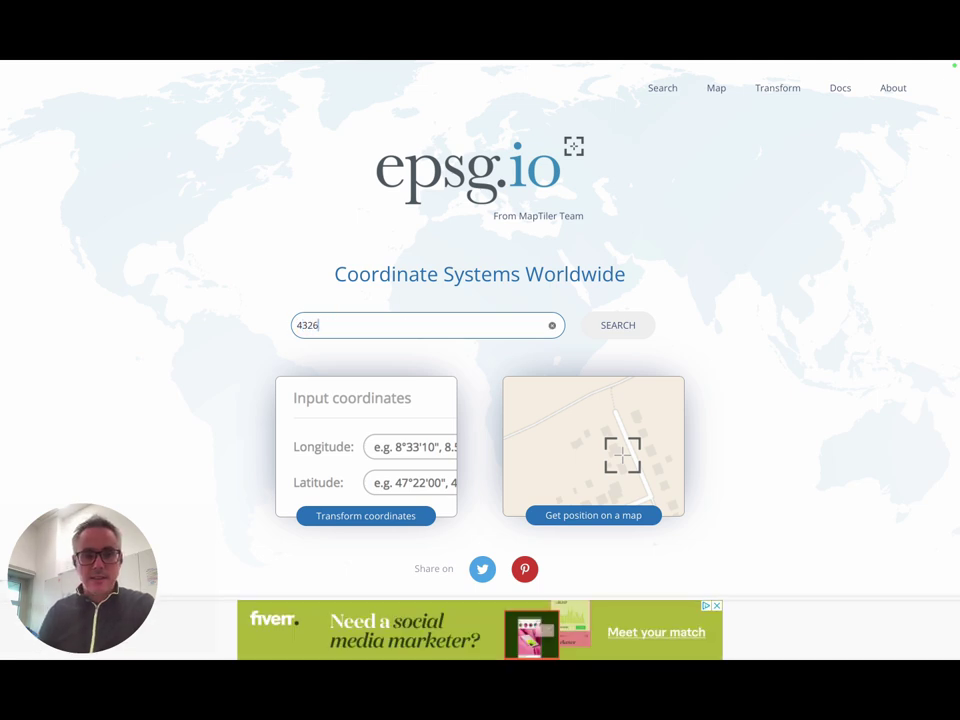
click(617, 338)
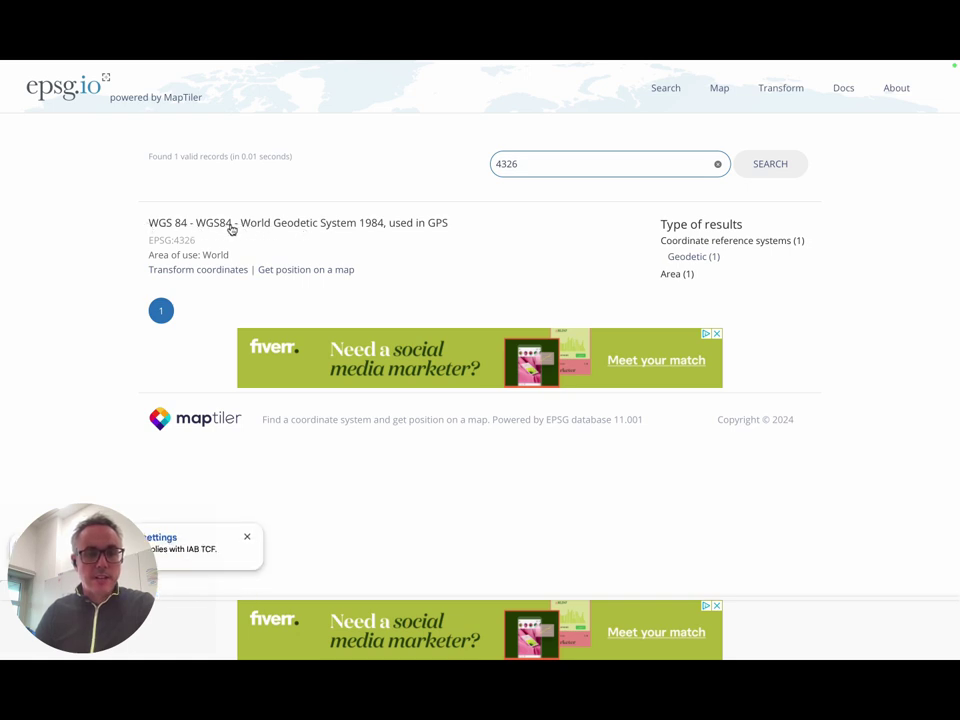
click(419, 228)
scroll(512, 404, down, 2)
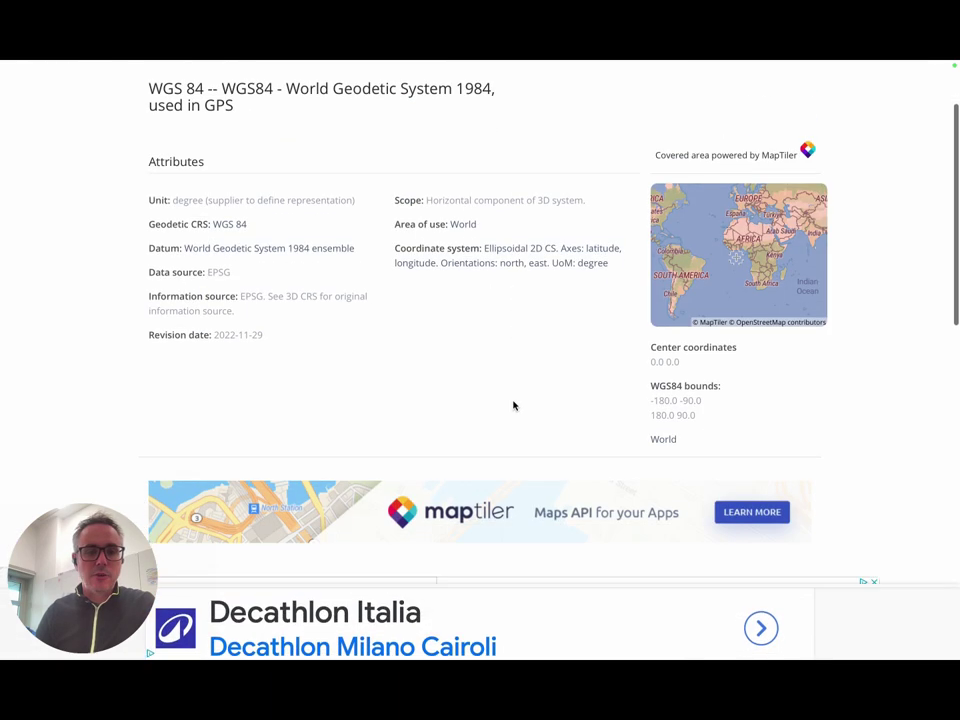
scroll(514, 400, up, 3)
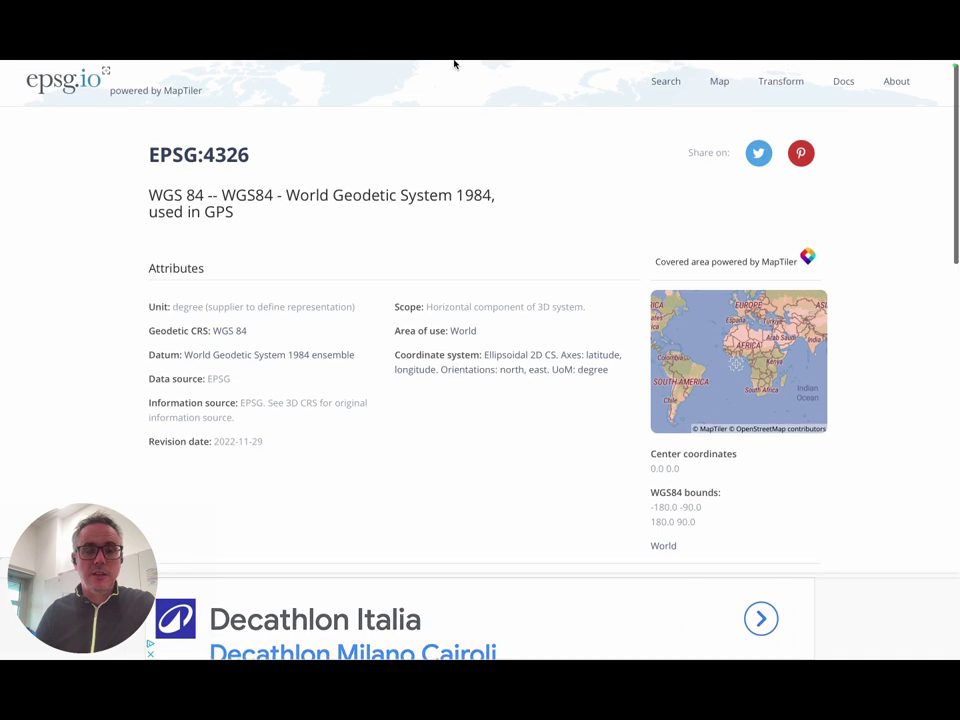
- Take the browser out of full screen, minimize it and return to the QGIS project
mouse_move(453, 61)
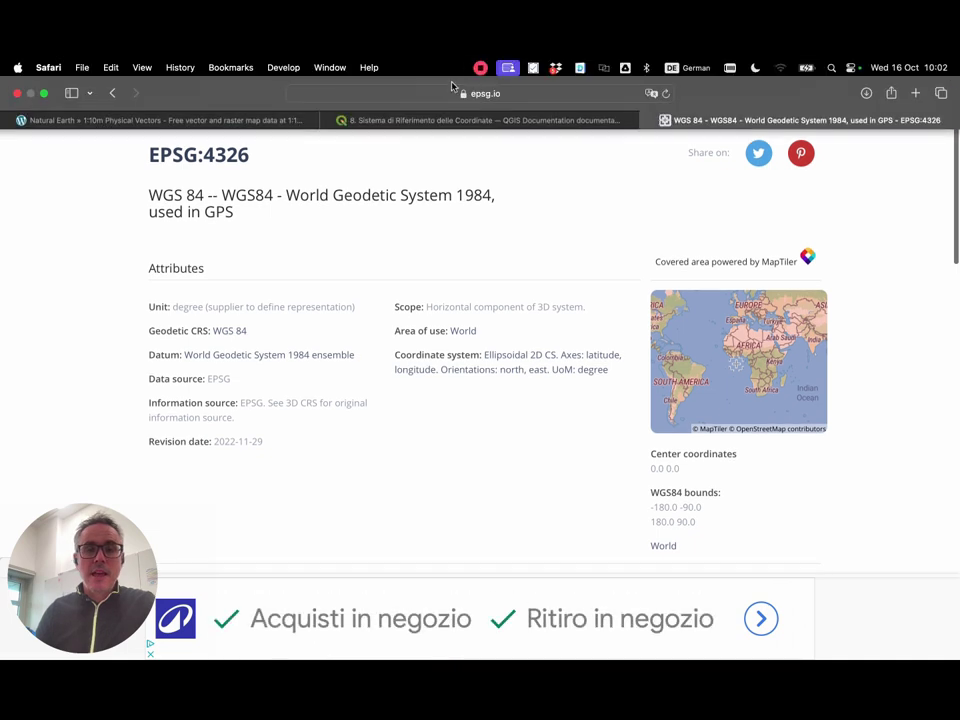
click(45, 93)
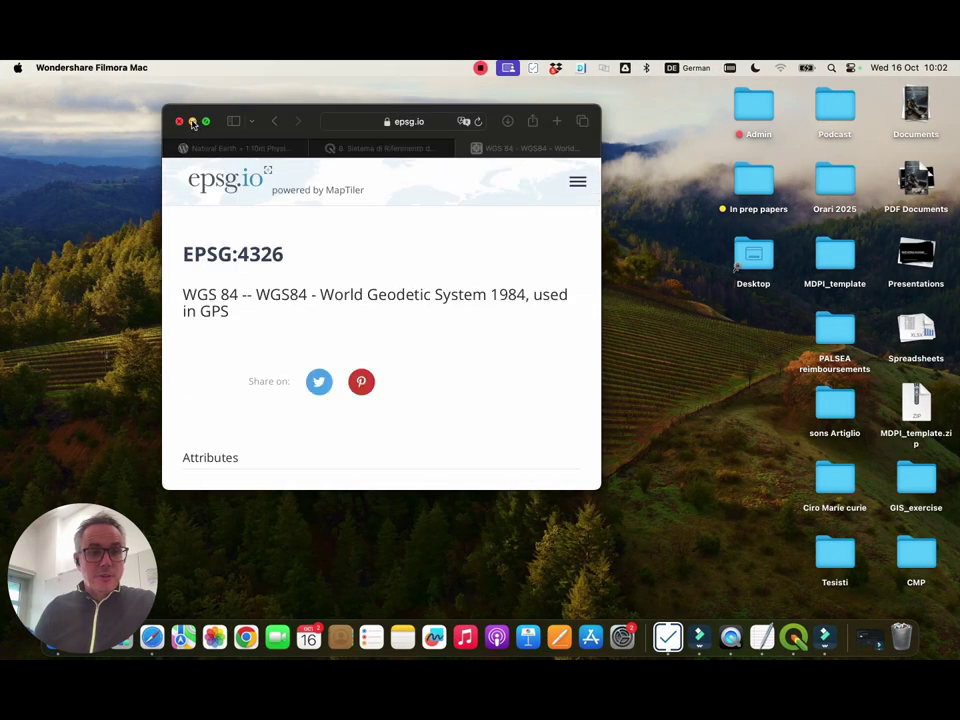
click(192, 121)
click(790, 637)
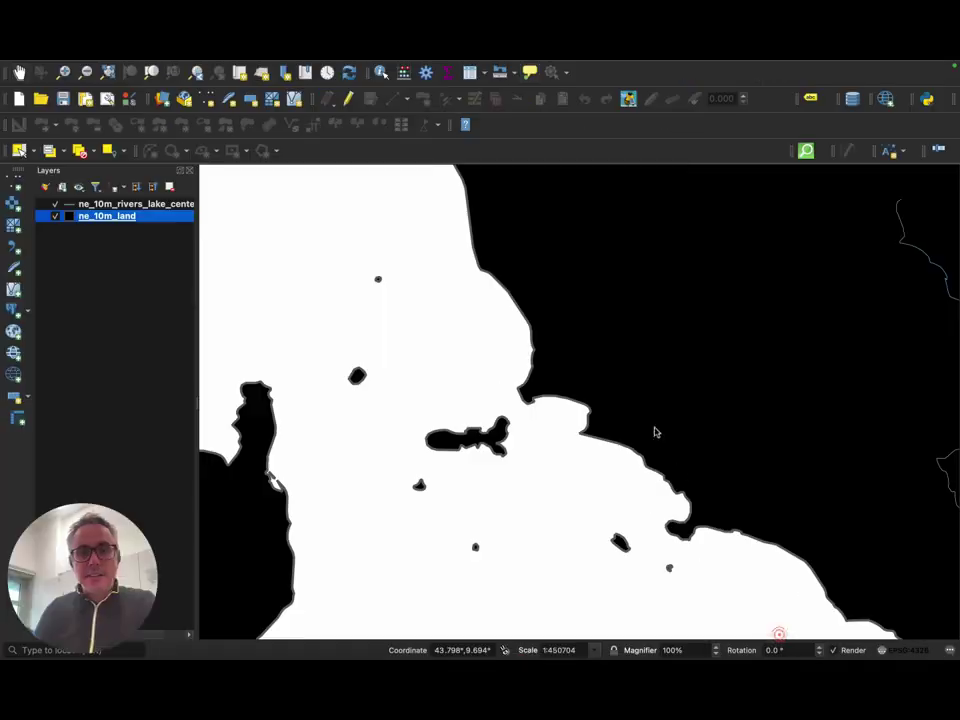
- Look over the land and river layers around Italy, North Africa, Iberia and the wider Mediterranean
scroll(501, 443, up, 1)
scroll(509, 444, down, 1)
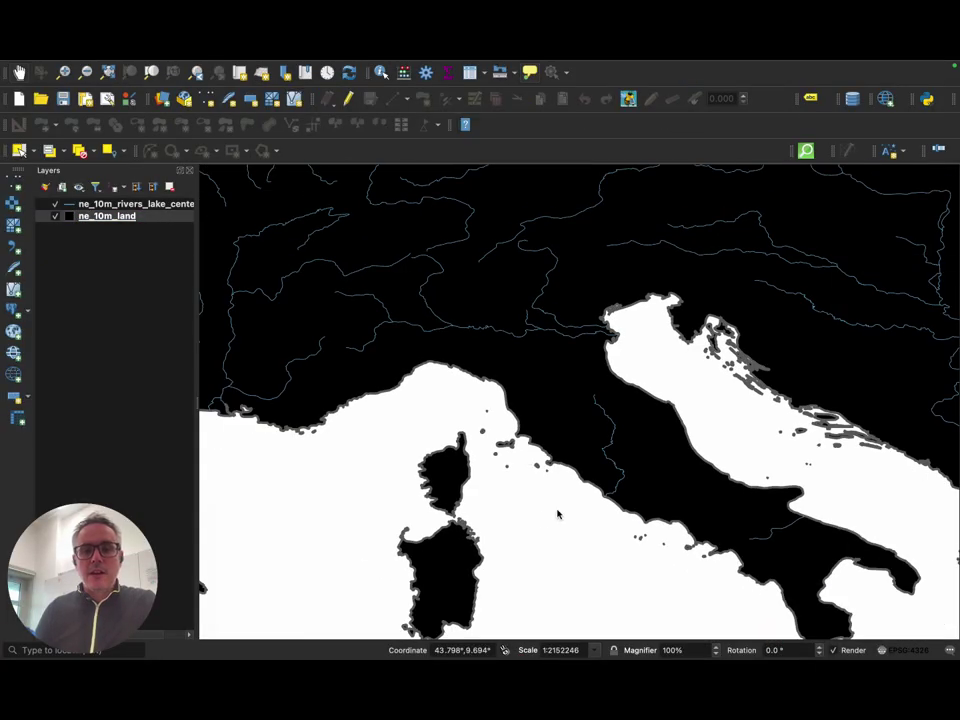
drag(540, 508, 638, 326)
drag(499, 504, 608, 401)
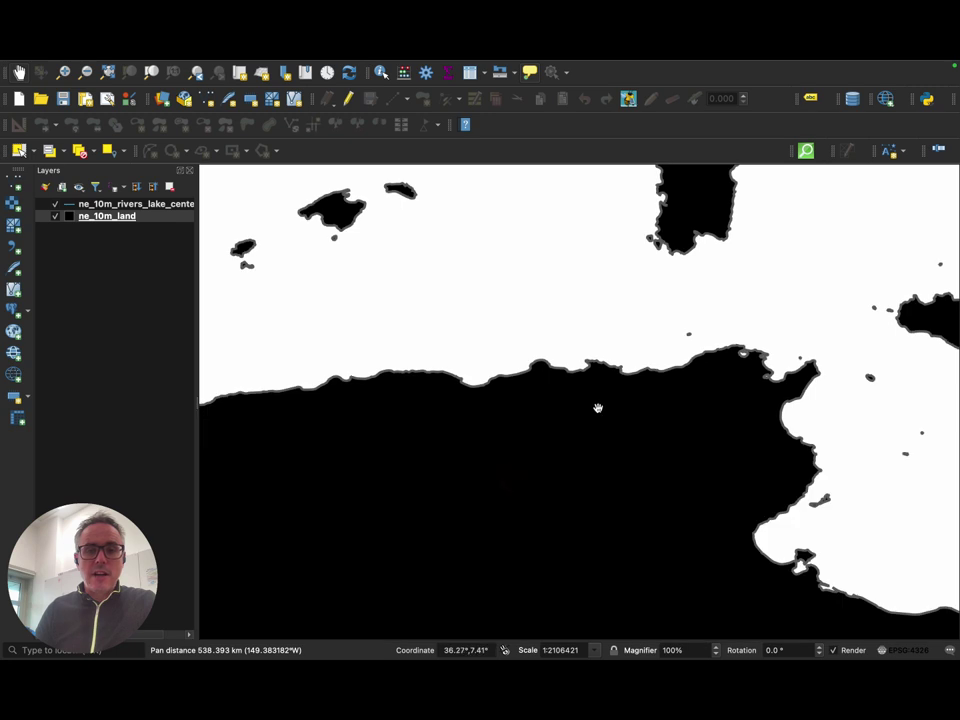
scroll(592, 410, down, 1)
scroll(589, 410, down, 1)
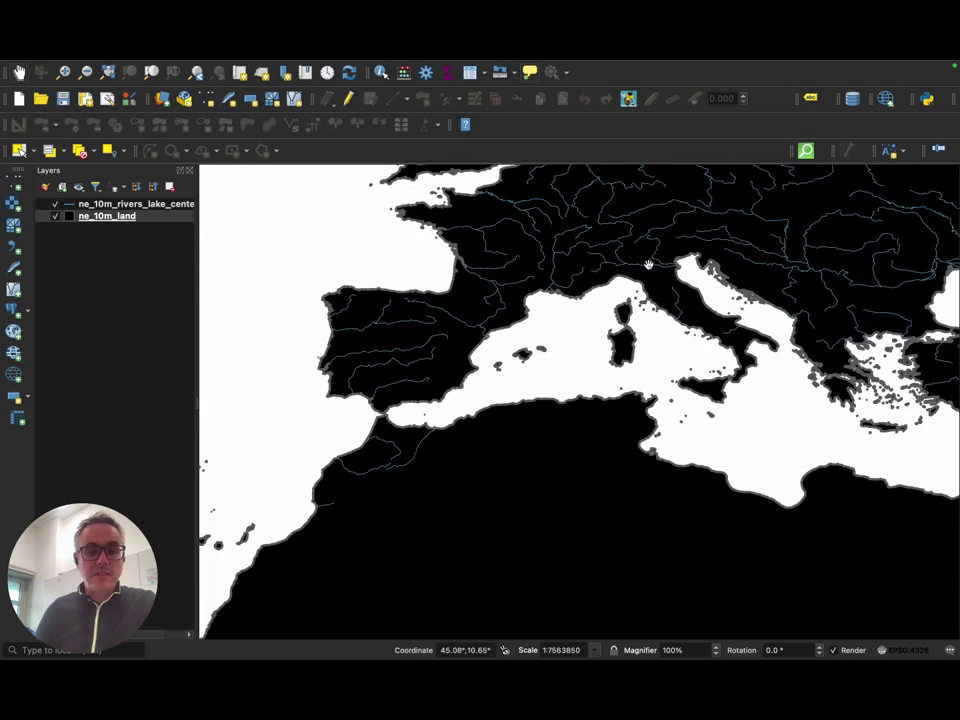
mouse_move(648, 265)
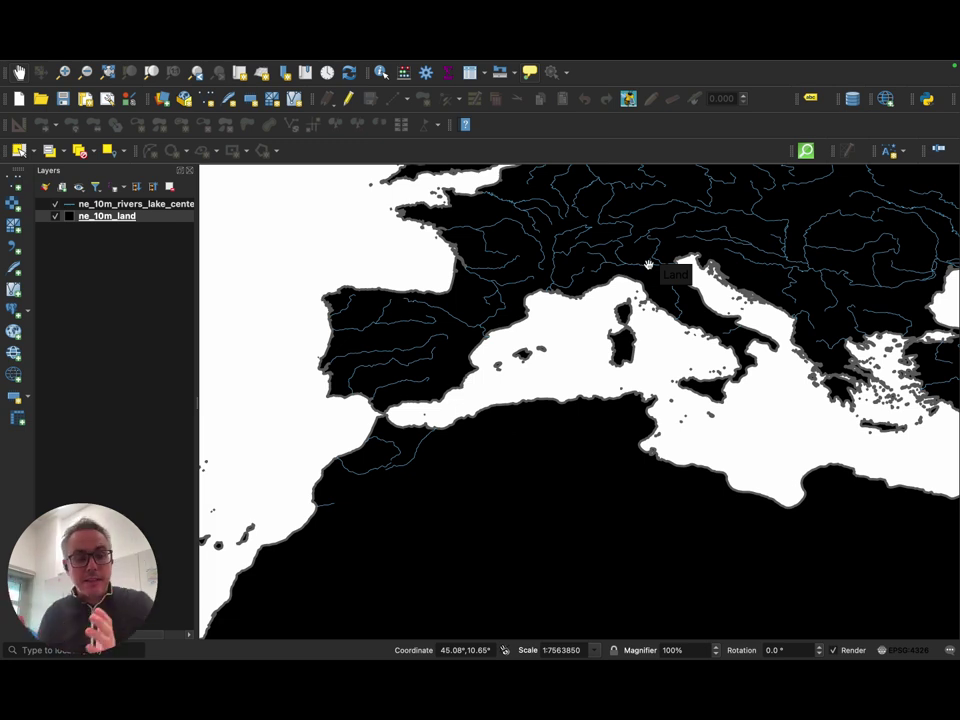
drag(648, 265, 486, 346)
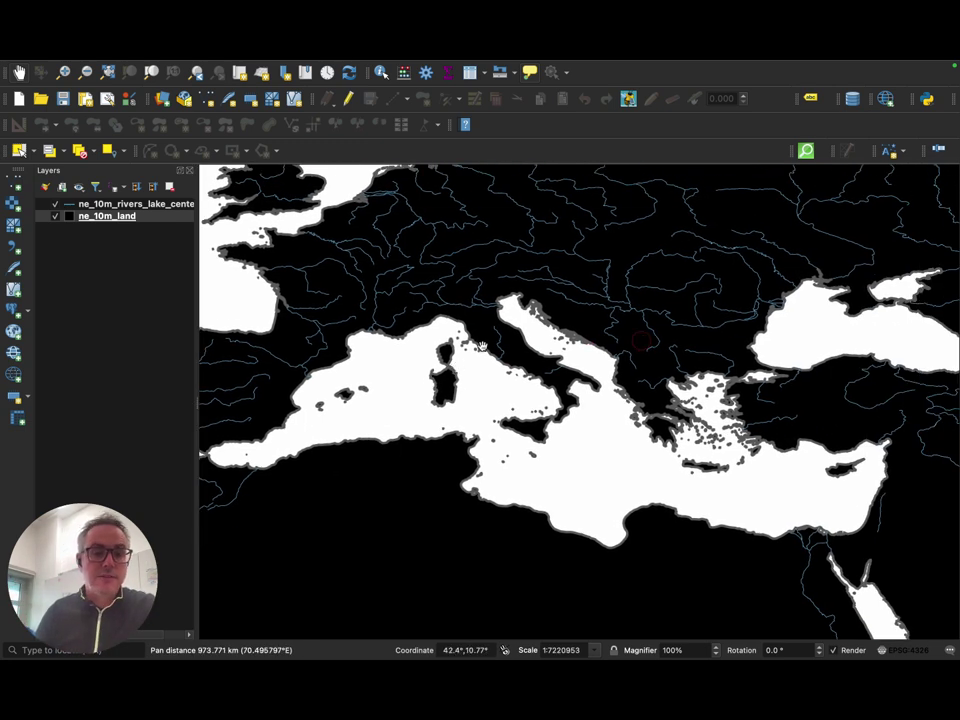
scroll(486, 346, up, 5)
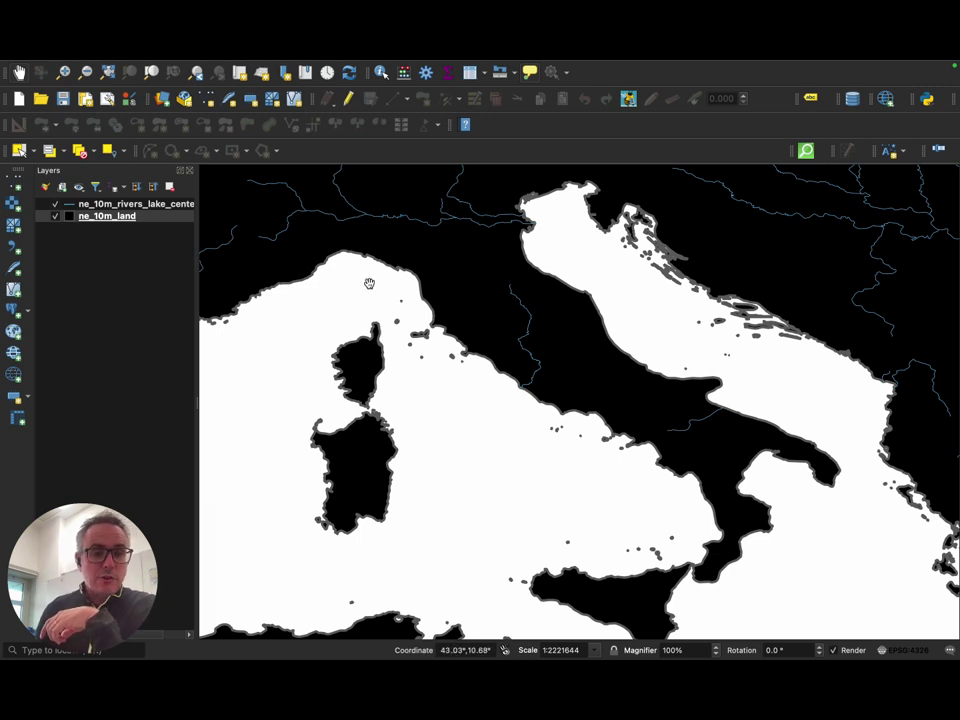
- Review the ne_10m_land layer's general information and coordinate reference system in its properties
click(130, 218)
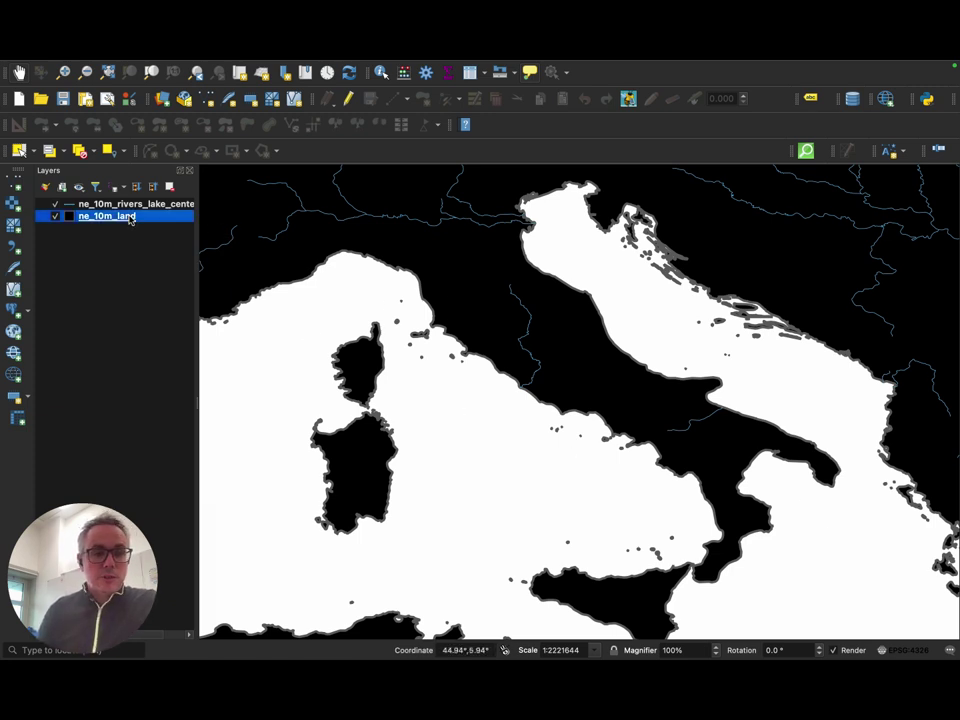
right_click(112, 220)
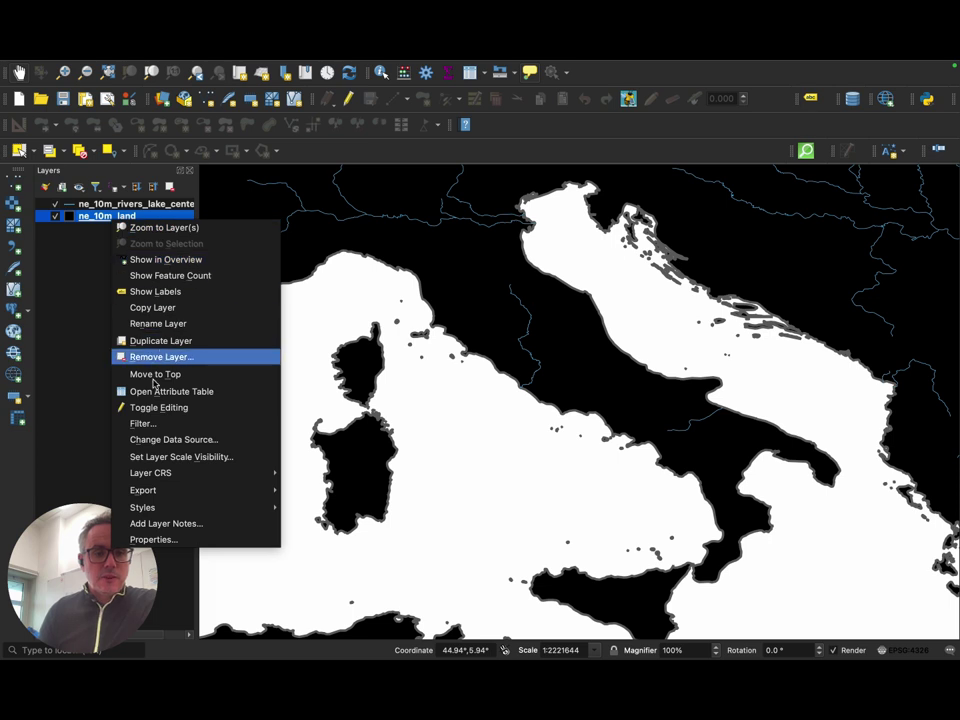
click(185, 539)
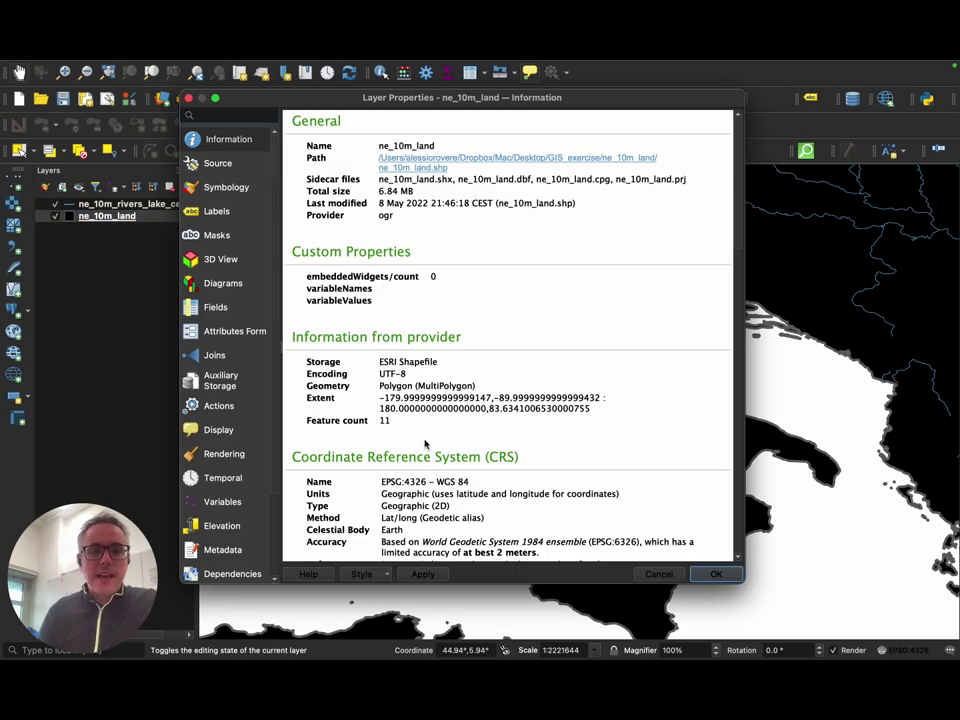
click(187, 98)
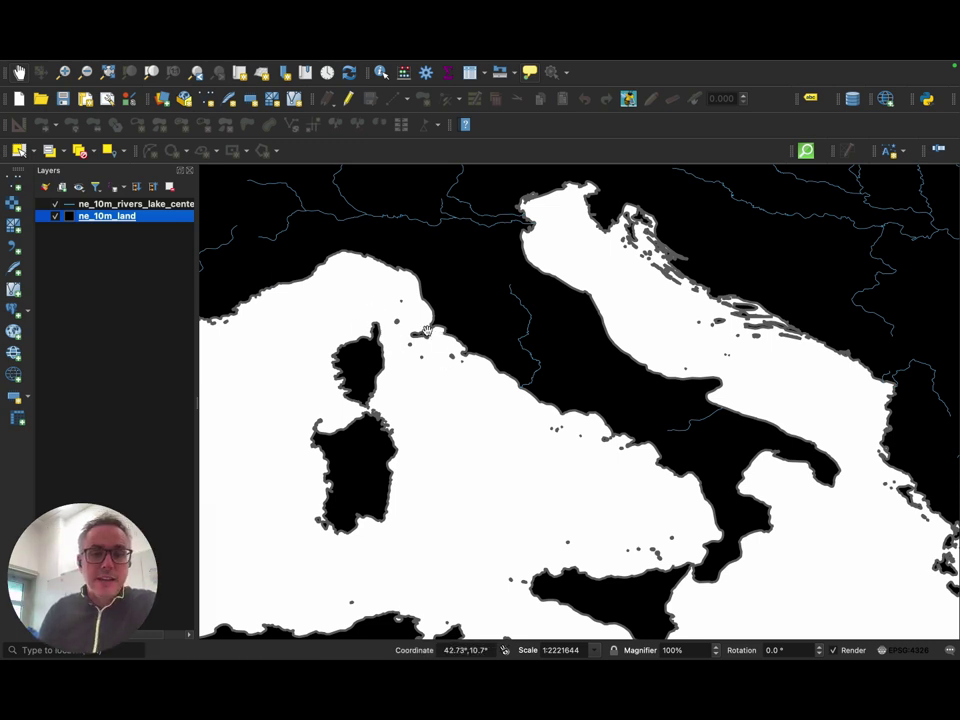
- Open the Processing Toolbox and search it for "project"
scroll(430, 335, up, 2)
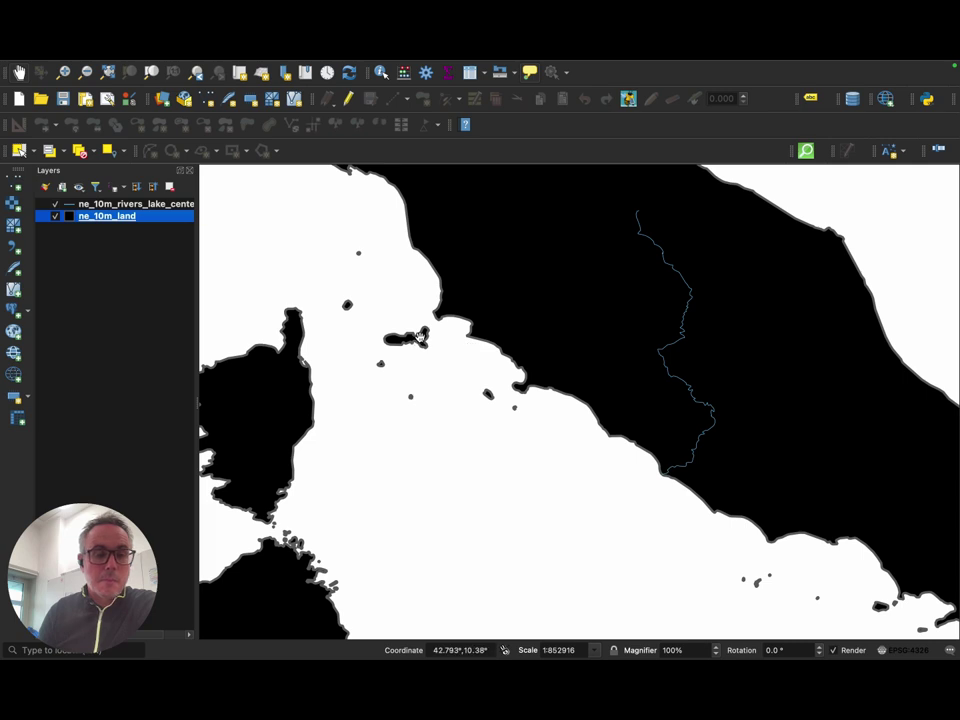
scroll(420, 337, up, 1)
mouse_move(420, 337)
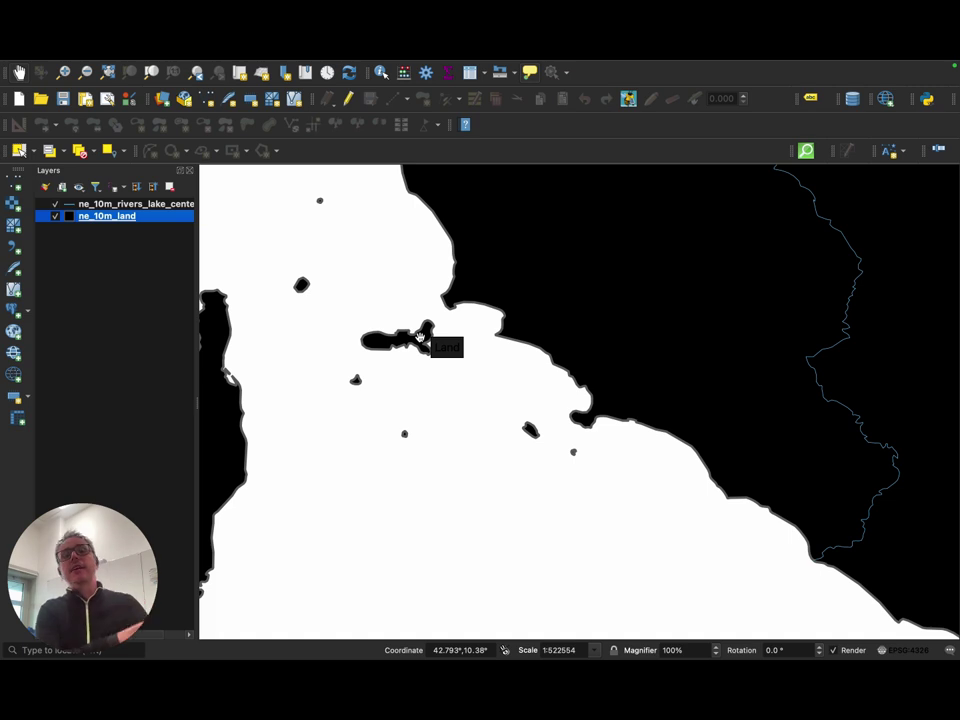
mouse_move(215, 62)
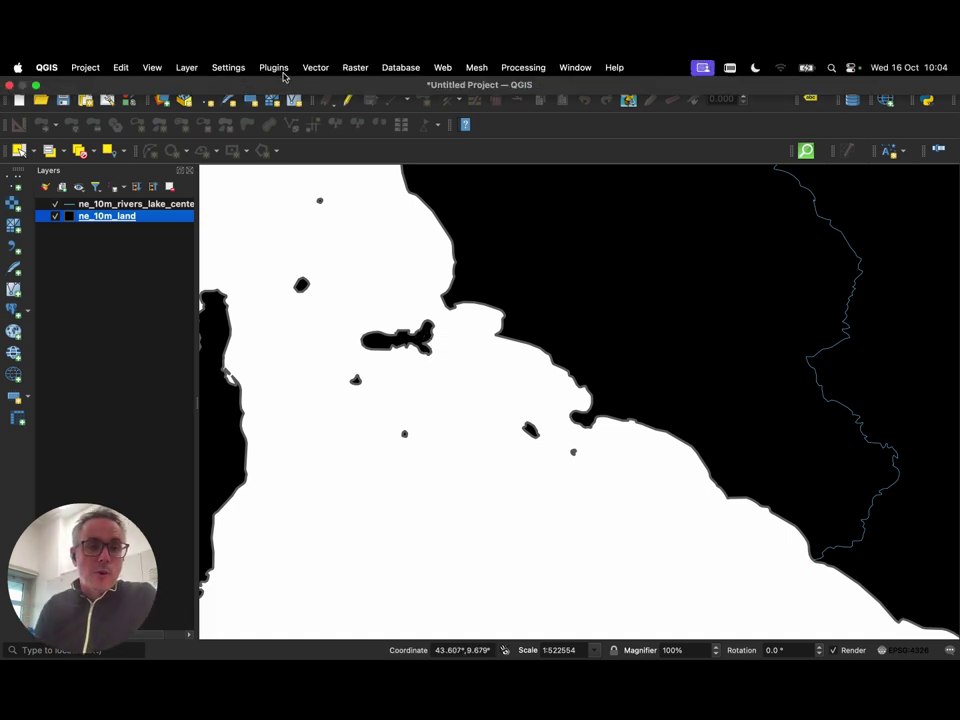
click(188, 67)
mouse_move(157, 71)
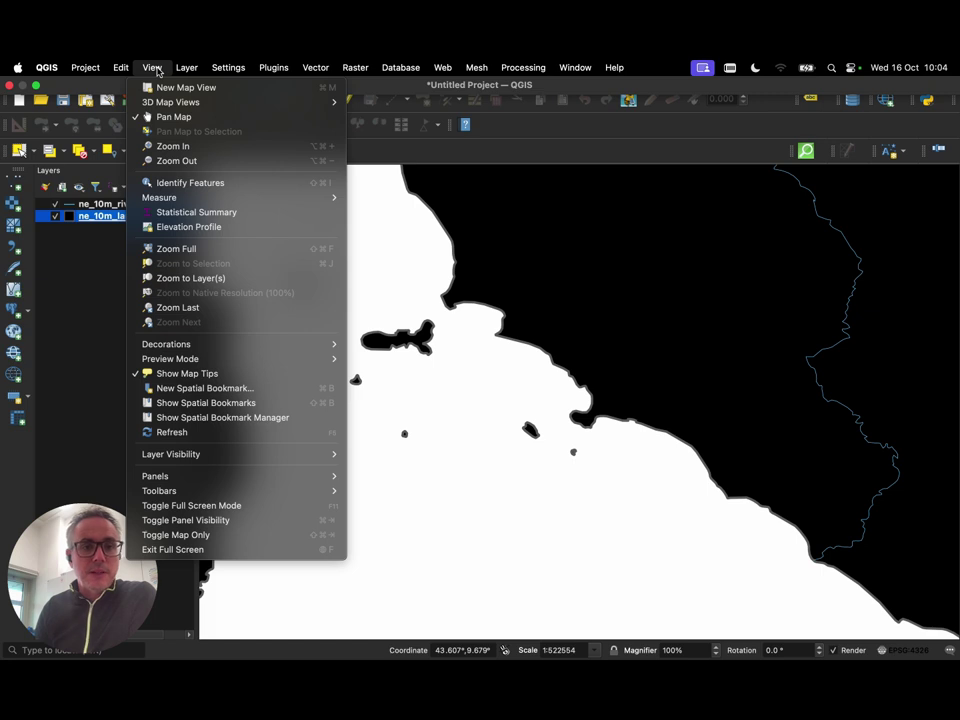
mouse_move(232, 72)
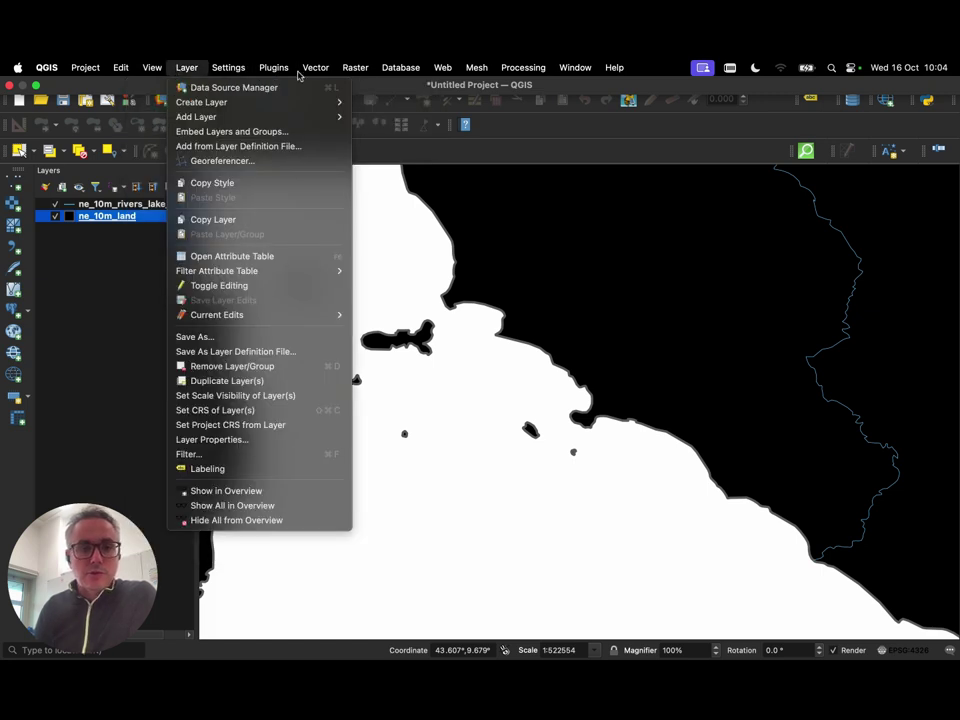
mouse_move(523, 67)
click(531, 88)
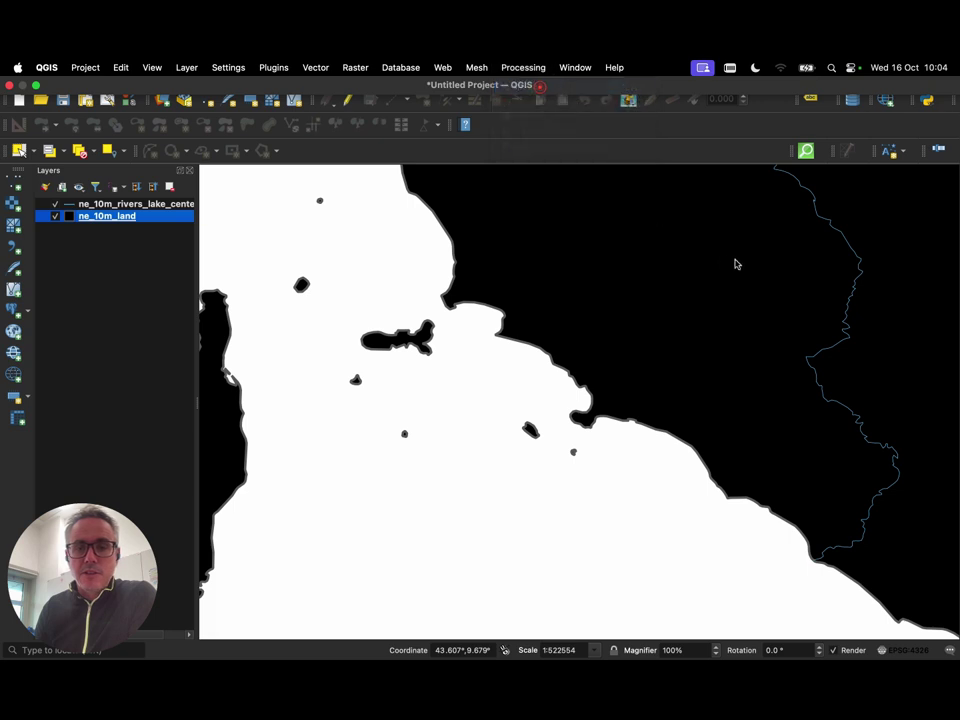
click(857, 207)
text(projectz)
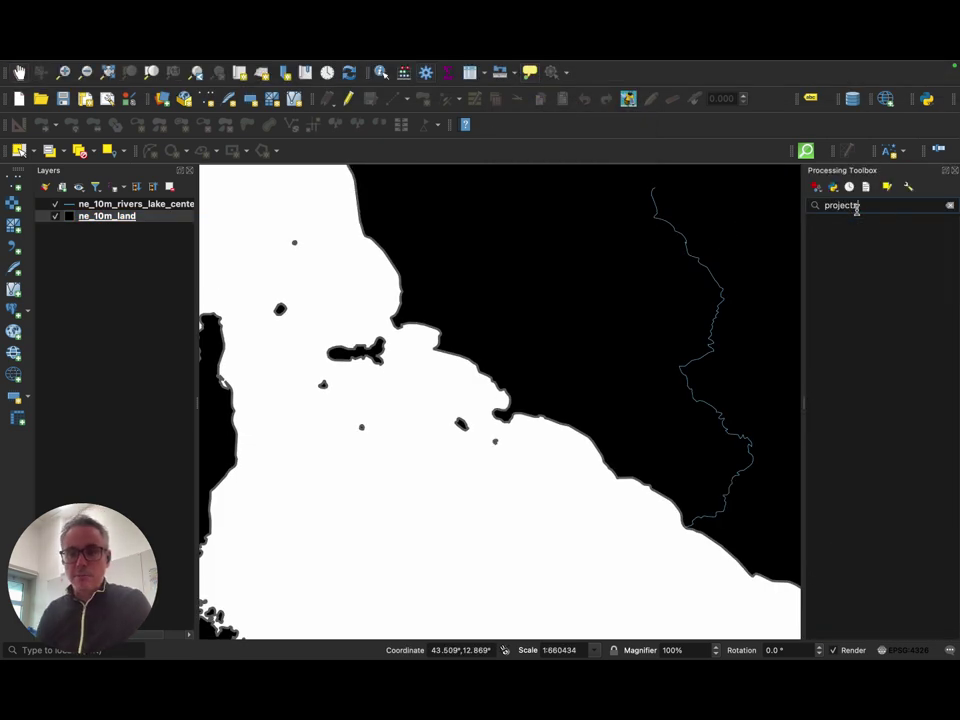
key(BackSpace)
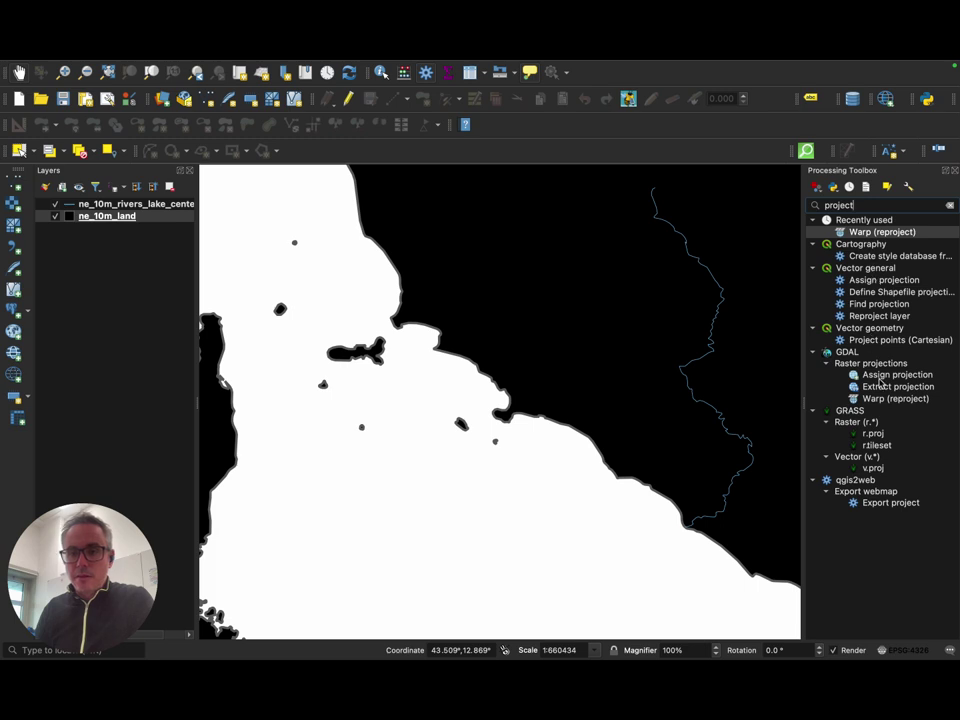
- Open the Reproject layer algorithm under Vector general, keeping ne_10m_land as the input layer
click(873, 257)
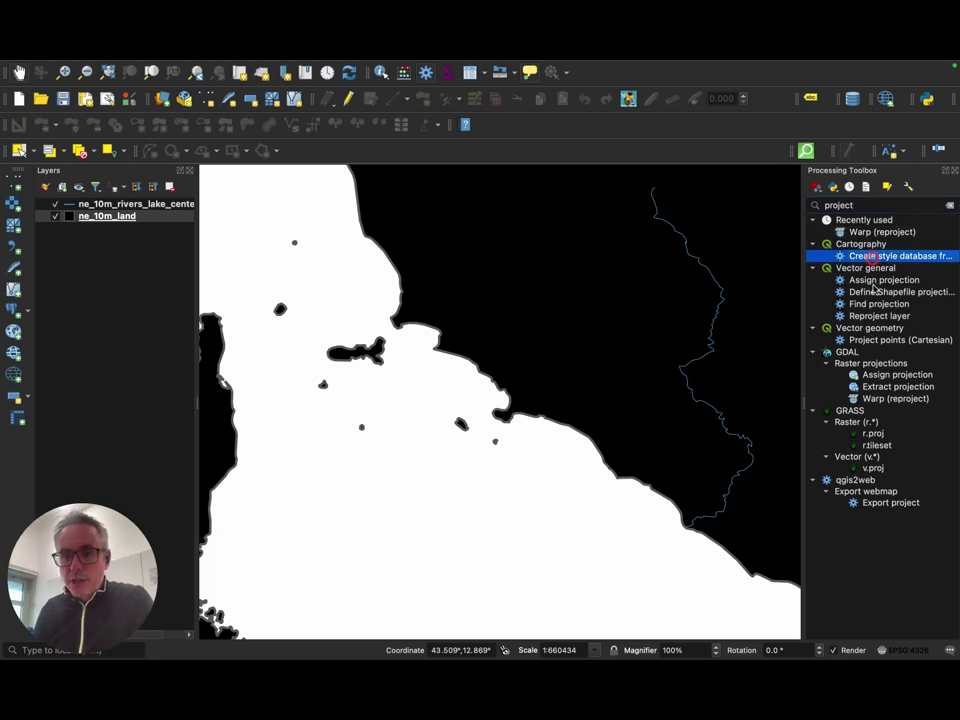
click(874, 290)
click(878, 304)
double_click(879, 316)
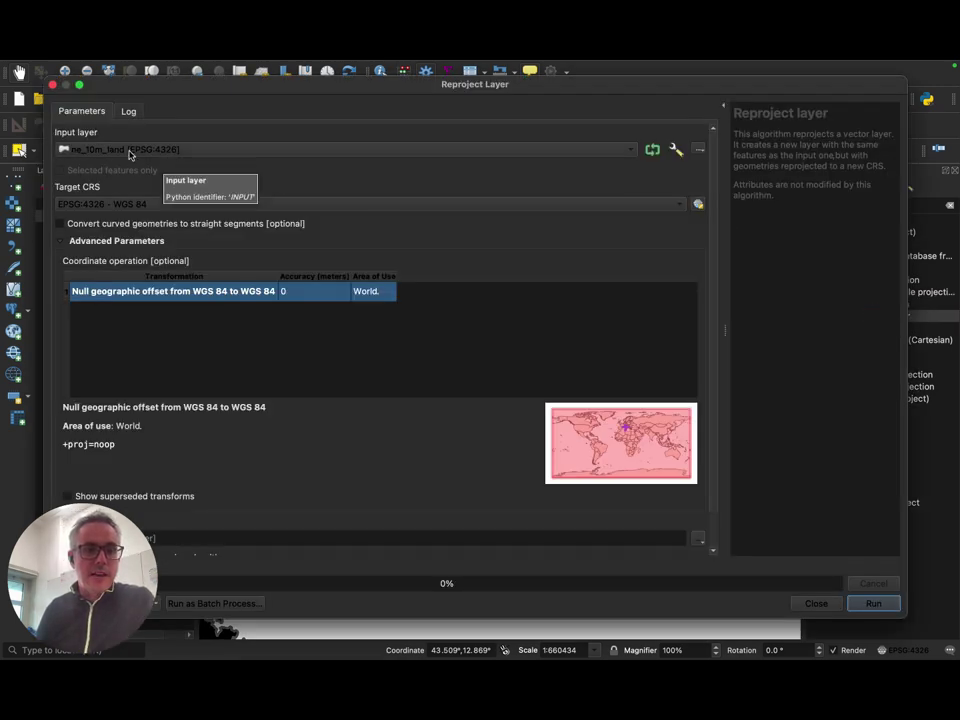
click(130, 153)
click(129, 151)
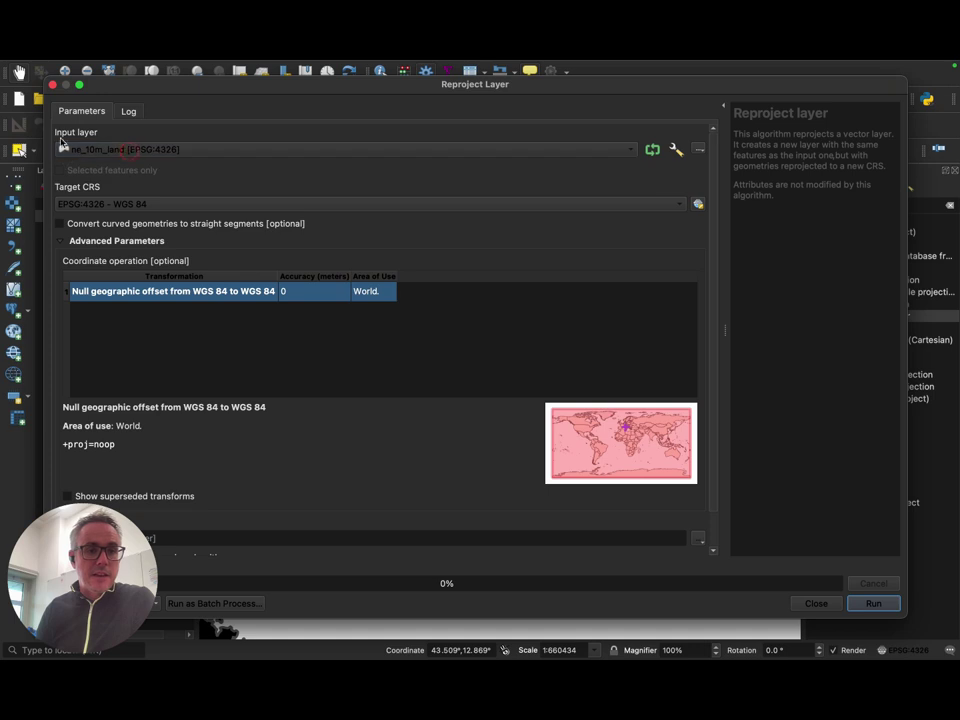
- Check the listed target CRS options and open the full coordinate reference system selector, keeping the Predefined CRS type
click(111, 205)
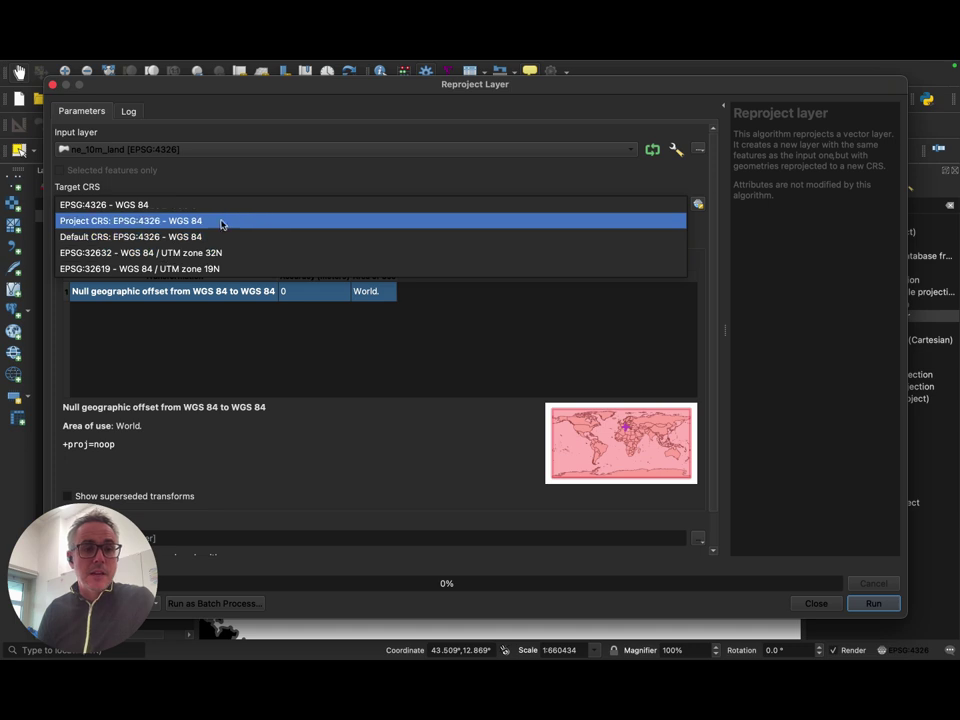
click(220, 180)
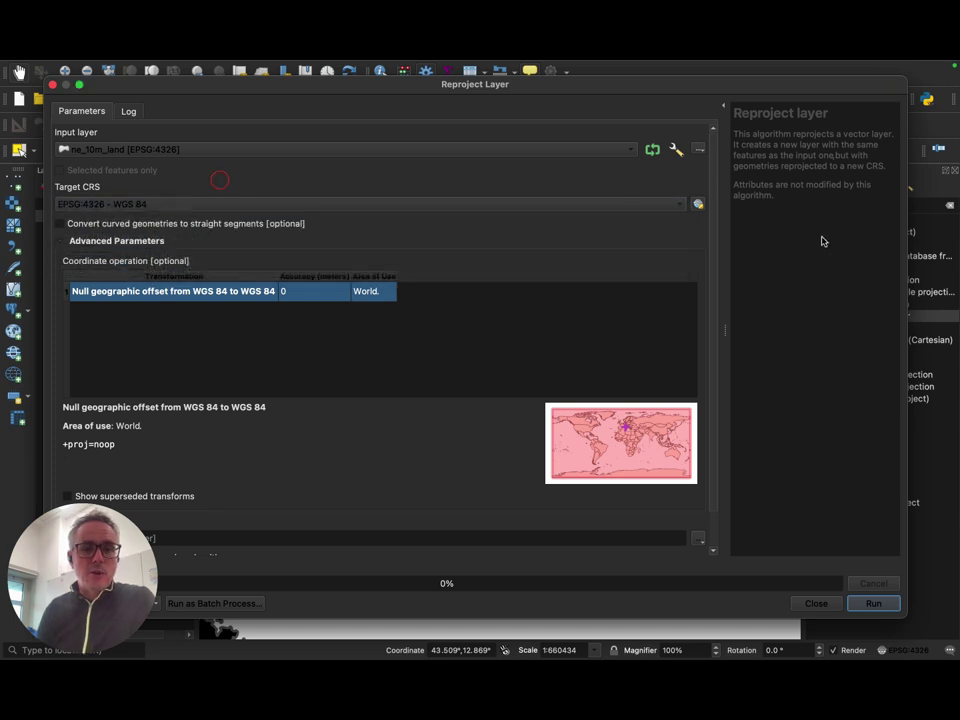
click(698, 207)
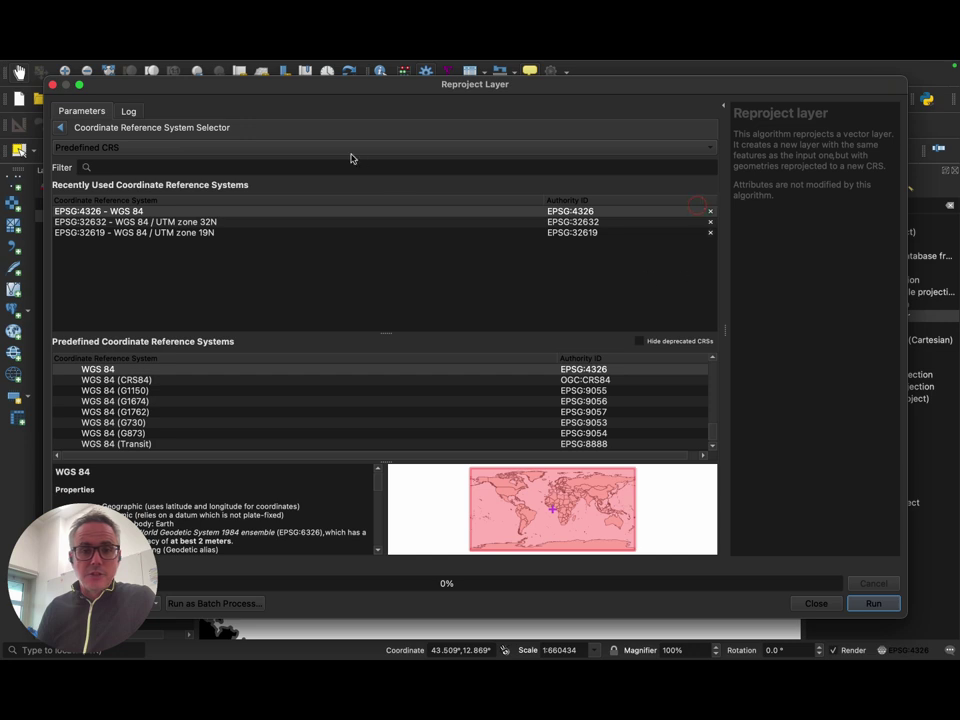
click(135, 147)
click(224, 108)
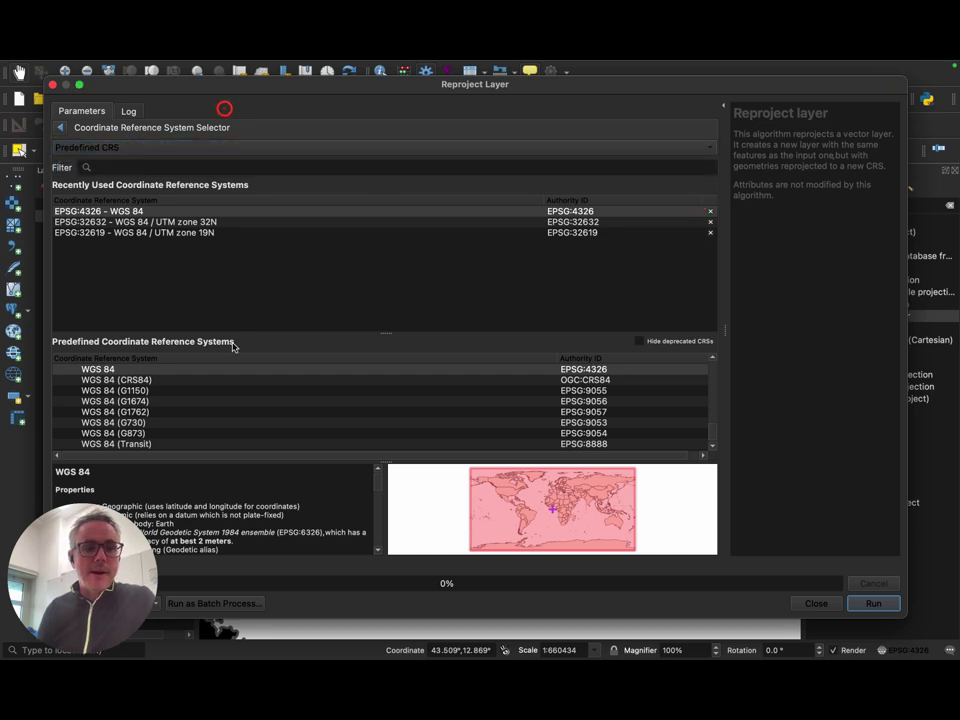
- Examine the predefined Geographic (2D) and Geographic (3D) coordinate reference systems
scroll(178, 436, down, 5)
scroll(178, 436, down, 5)
scroll(178, 436, up, 2)
scroll(178, 436, down, 2)
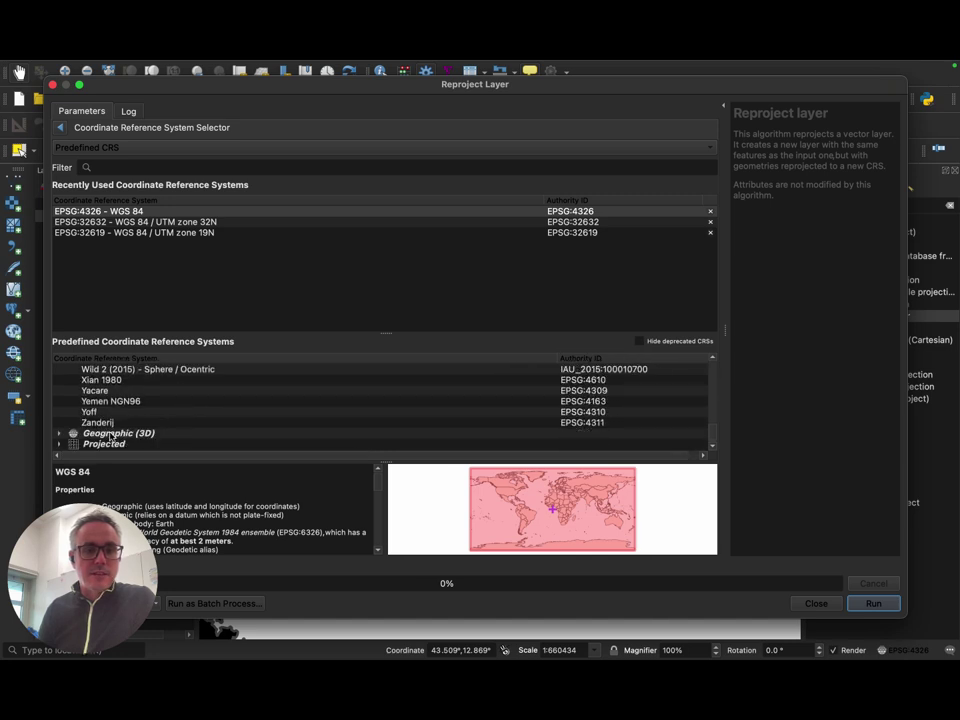
click(60, 433)
scroll(203, 430, down, 5)
scroll(203, 432, down, 10)
scroll(203, 432, down, 10)
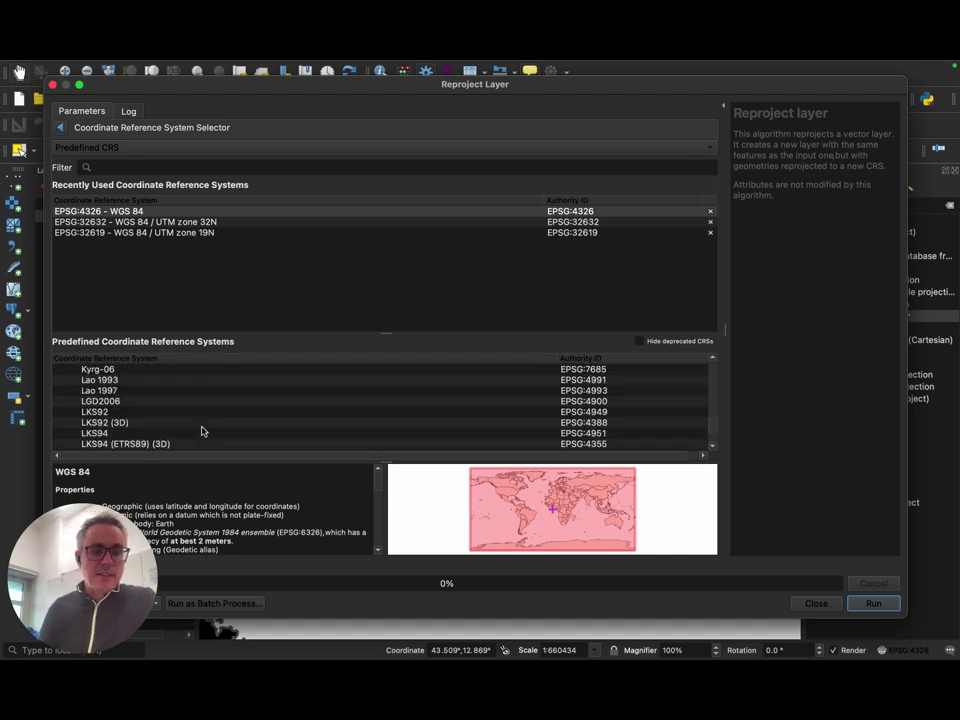
scroll(203, 432, down, 10)
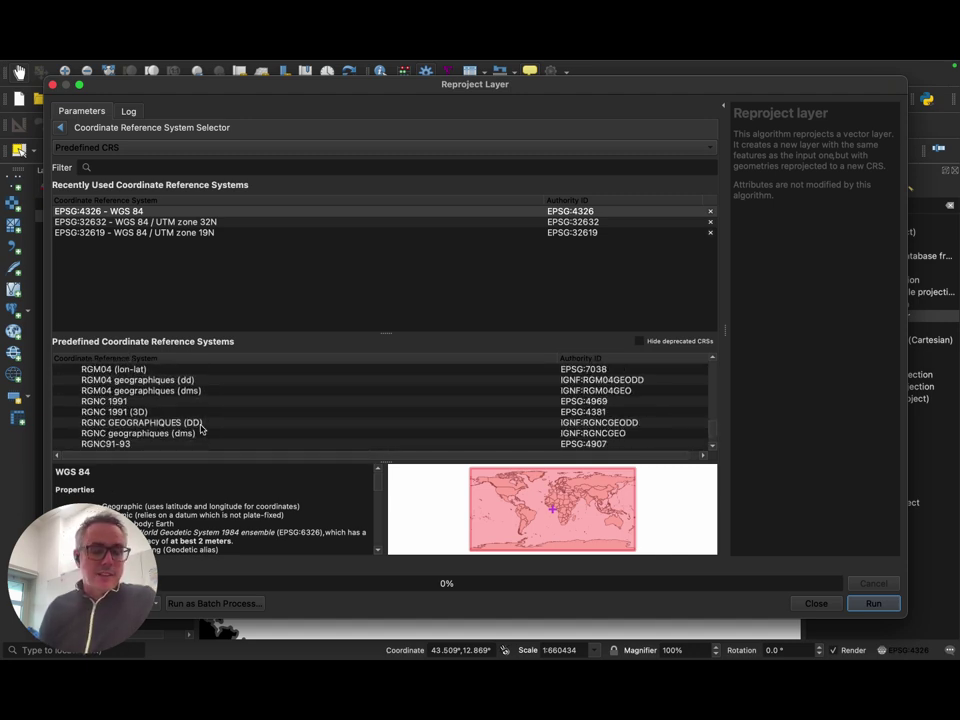
scroll(201, 428, down, 10)
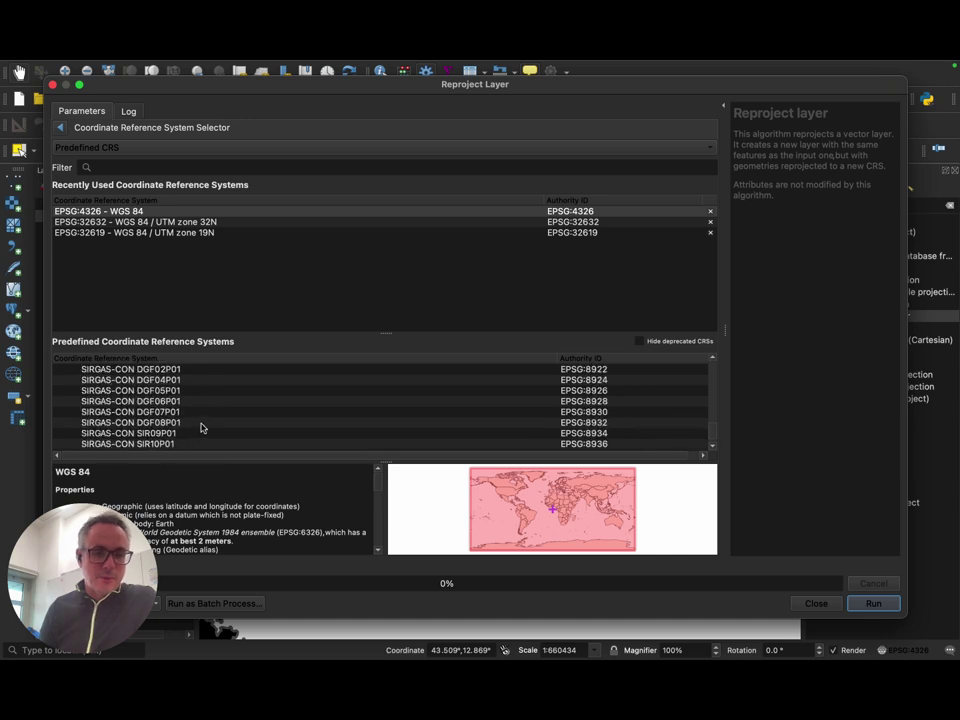
- Expand the Projected group and look through its projection families down to Winkel Tripel
scroll(56, 448, right, 1)
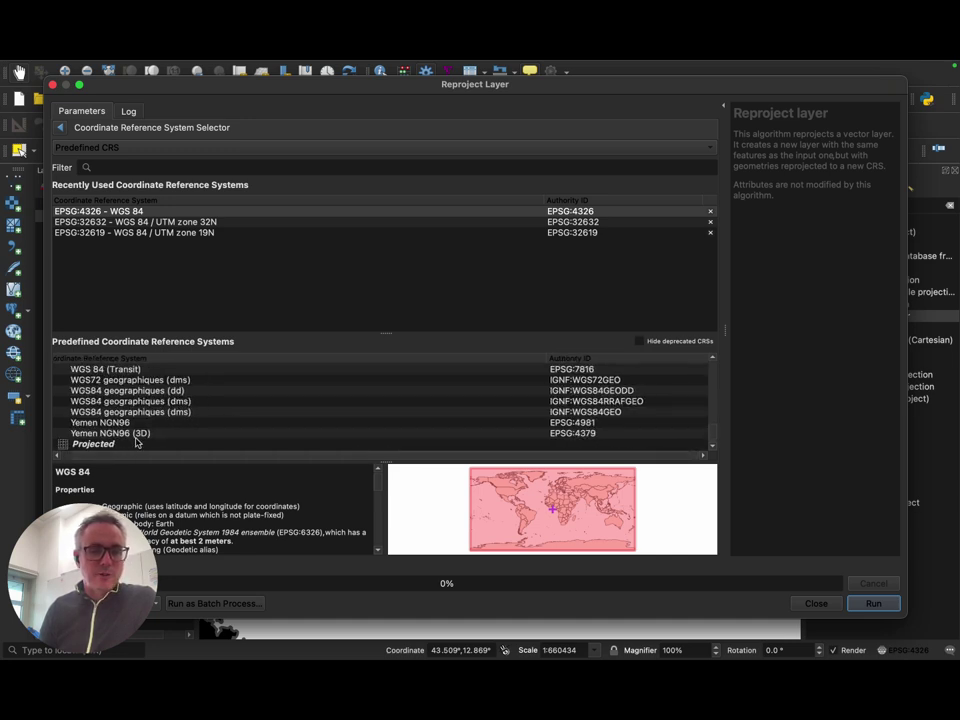
scroll(137, 442, left, 1)
click(59, 443)
scroll(197, 436, down, 5)
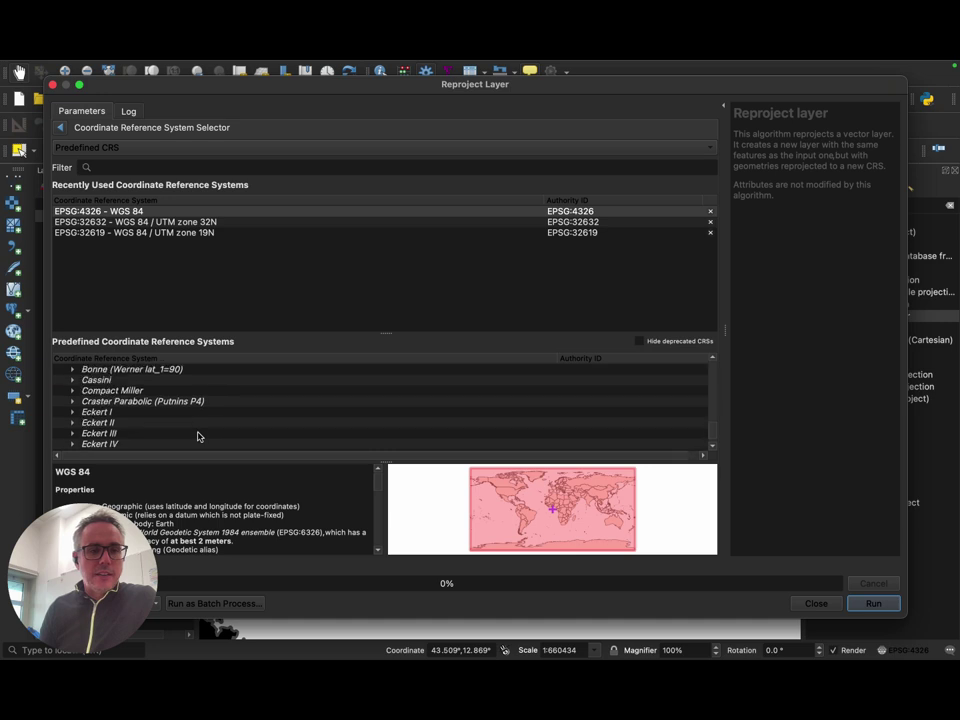
scroll(197, 436, down, 5)
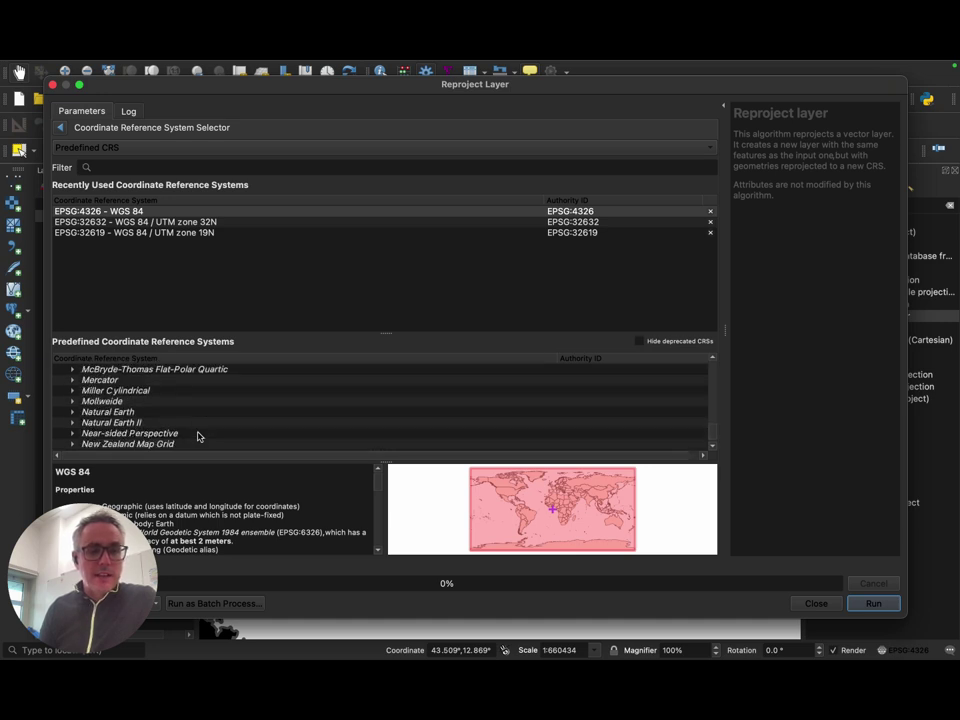
scroll(197, 436, down, 5)
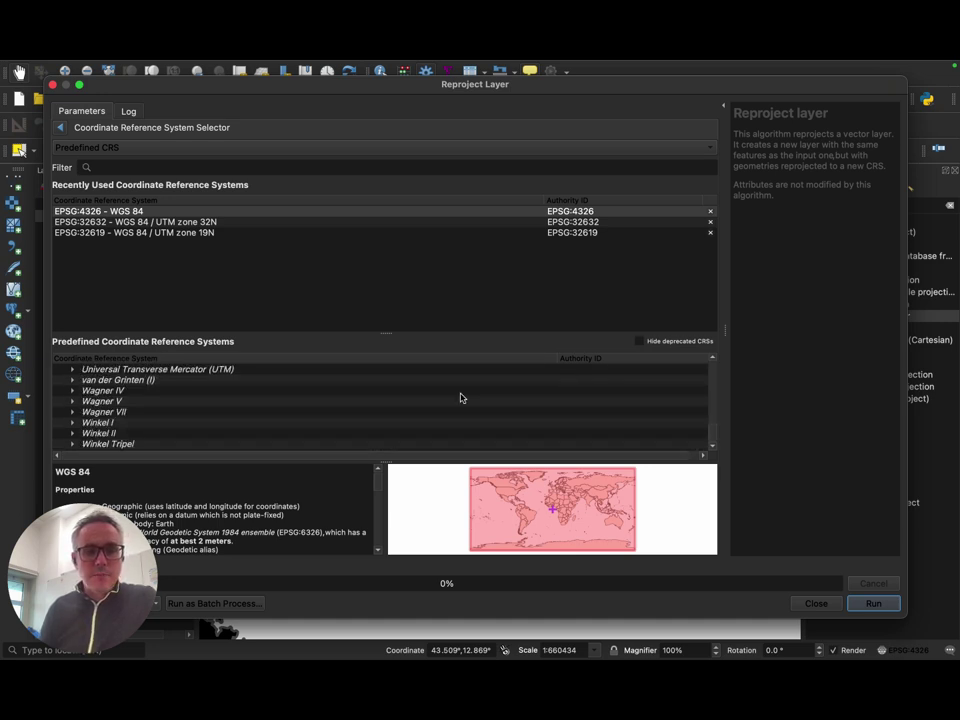
- Try filtering the coordinate reference systems by "italy mon"
click(129, 166)
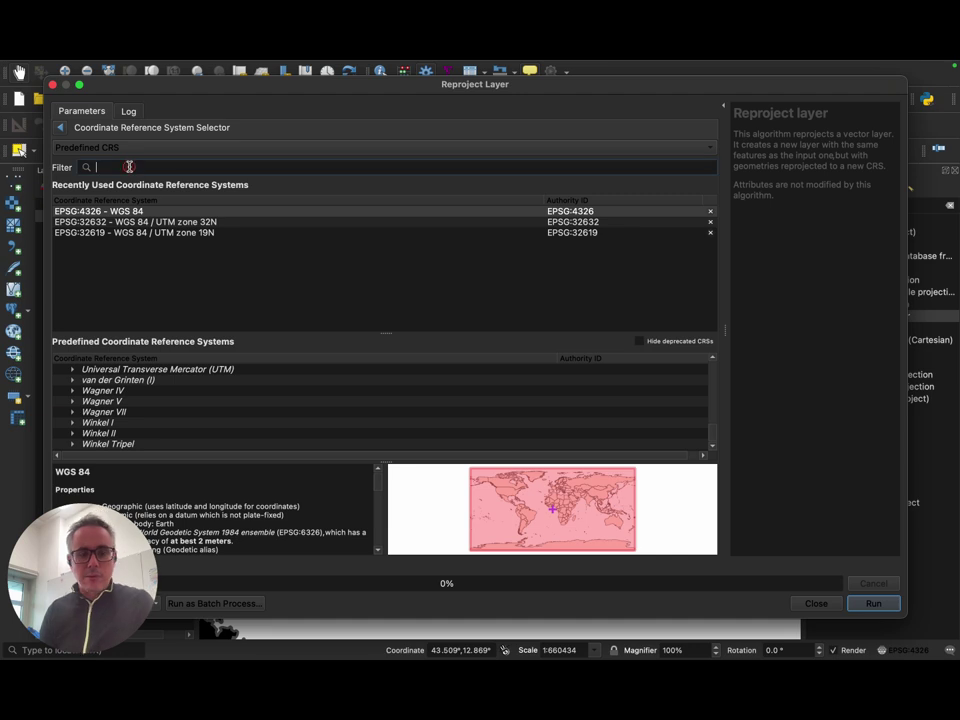
text(ltalz)
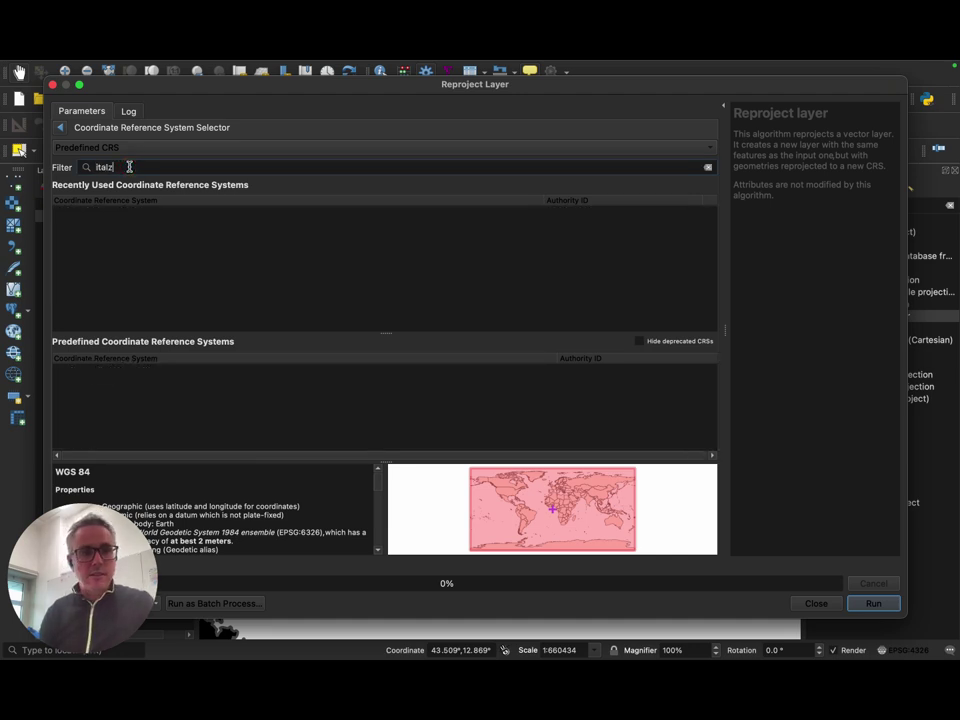
key(BackSpace)
text(z)
key(BackSpace)
text(z)
key(BackSpace)
text(y mo)
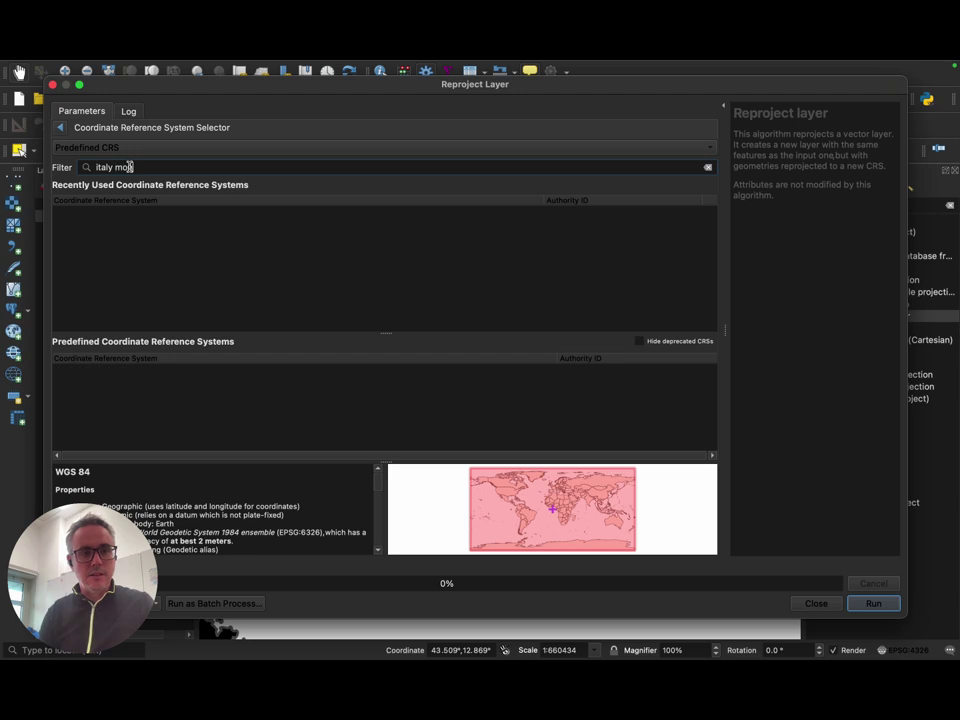
text(d)
- Filter the systems by "monte", compare the Italy zone coverages under Transverse Mercator and select Monte Mario (Rome) / Italy zone 1, EPSG:26591
triple_click(152, 166)
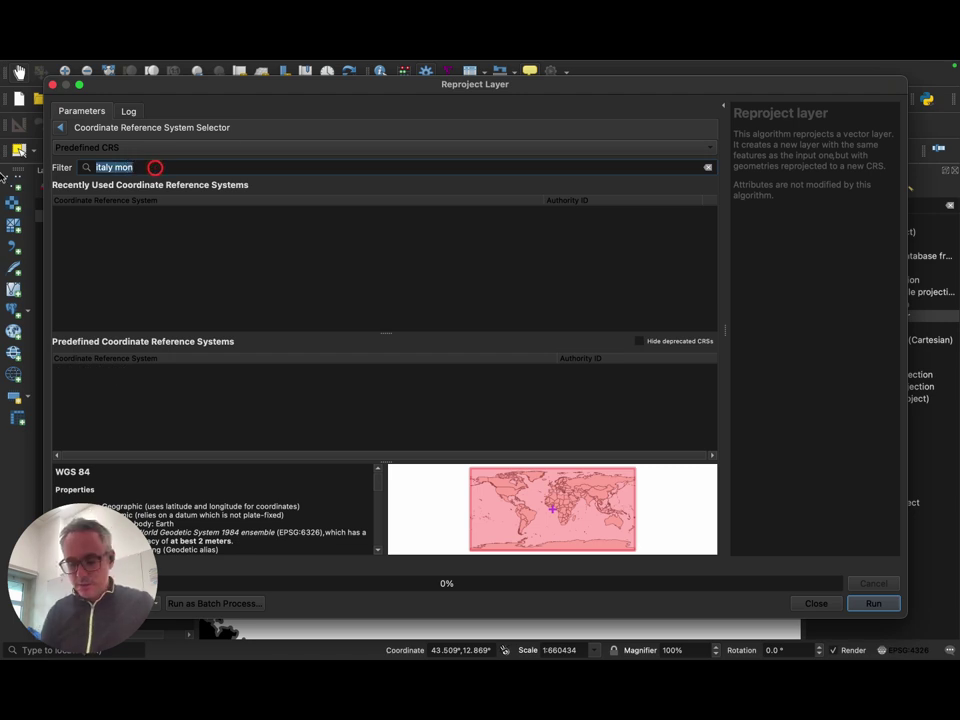
text(monte)
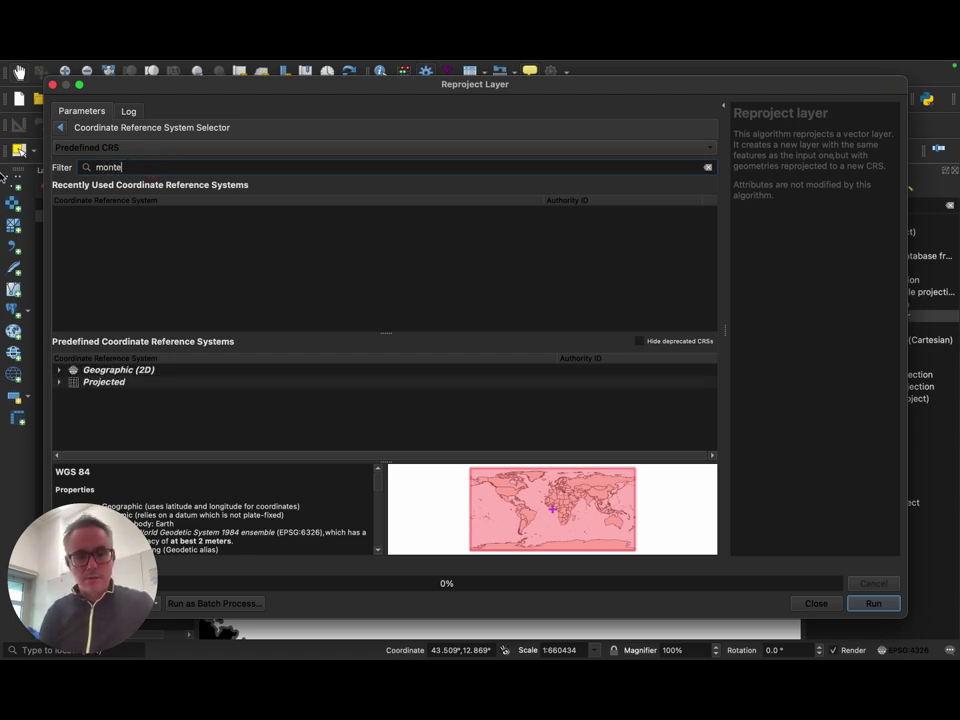
click(60, 383)
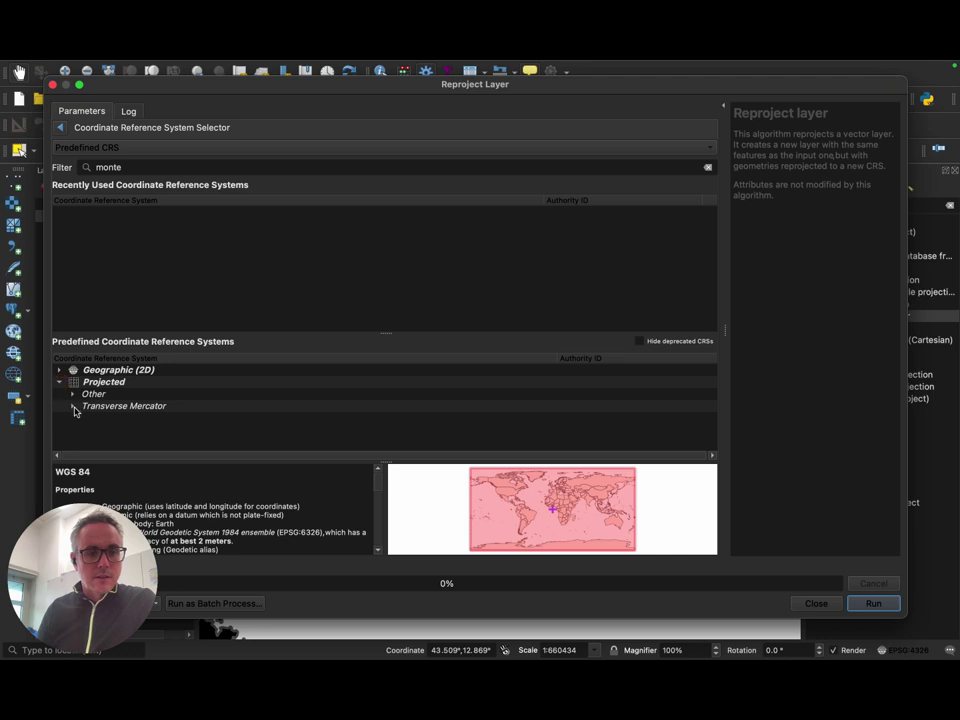
click(73, 406)
click(192, 430)
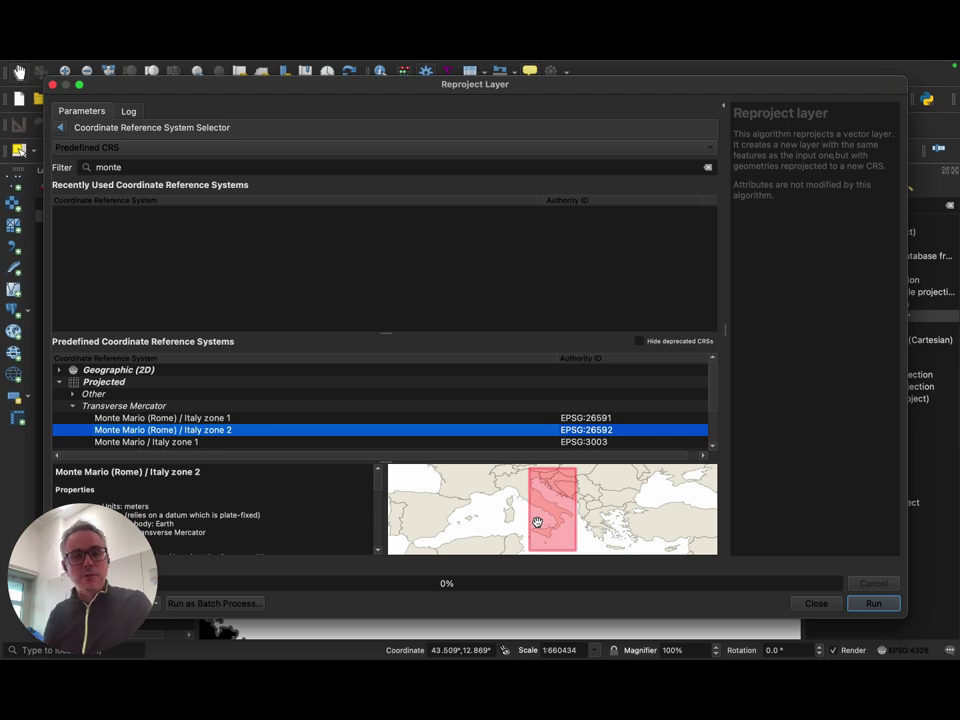
click(219, 418)
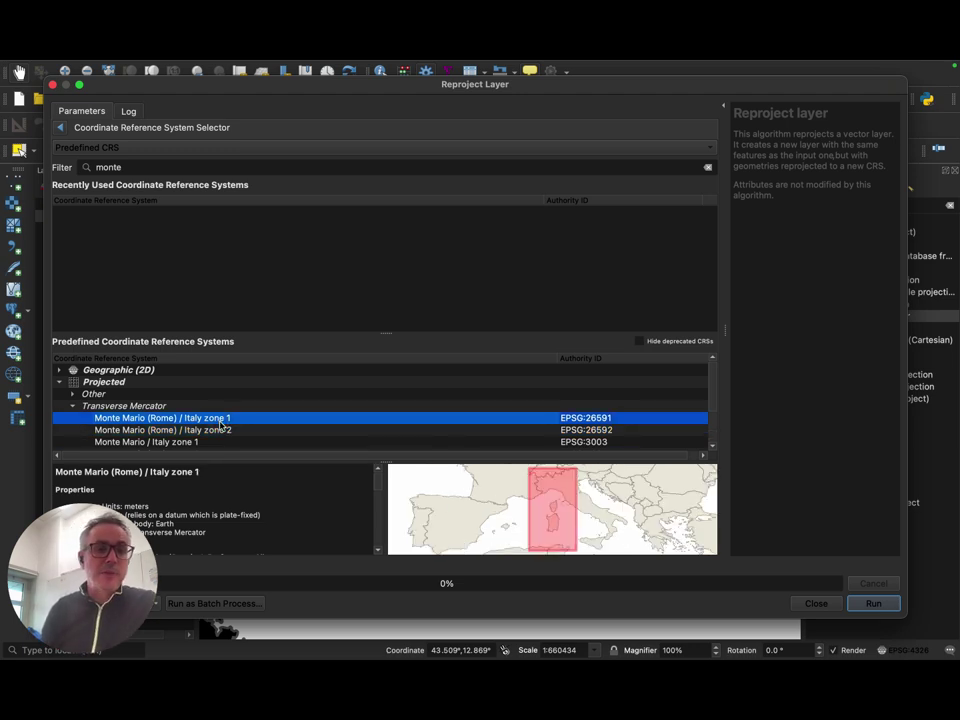
- Close the Reproject Layer dialog without running it and return to the QGIS project
click(53, 88)
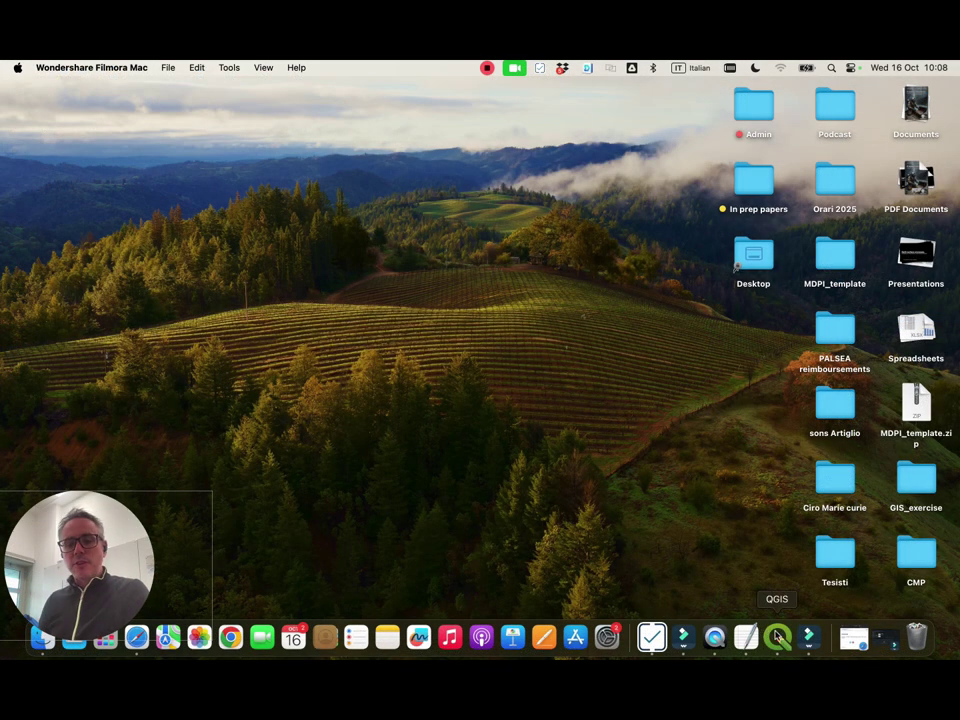
click(780, 632)
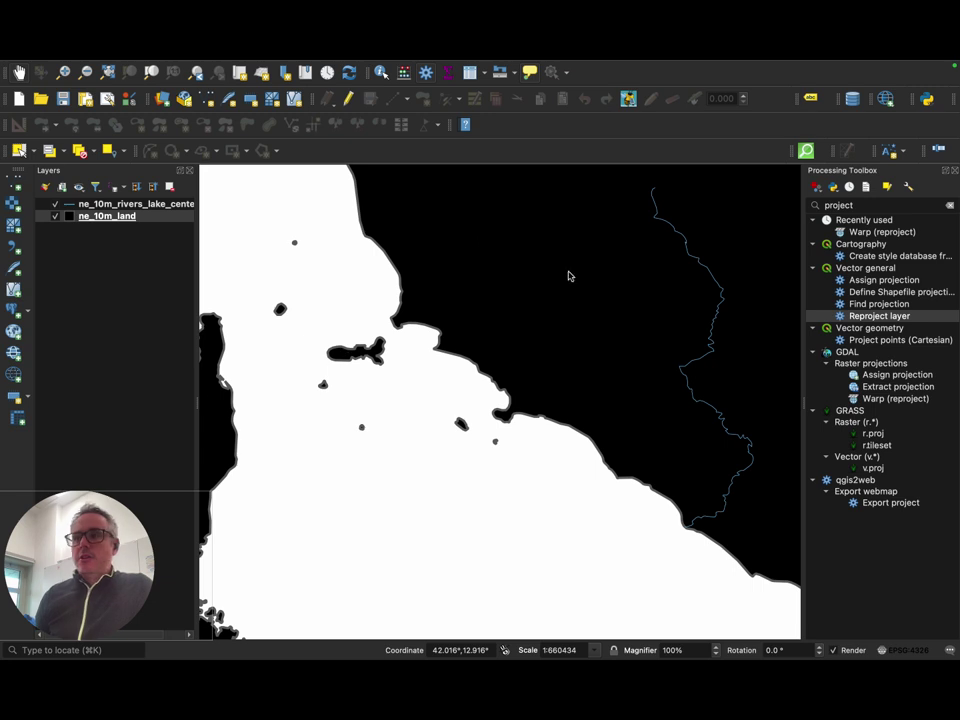
- Change the simple fill color of the ne_10m_land layer to dark gray and apply the symbology
double_click(70, 218)
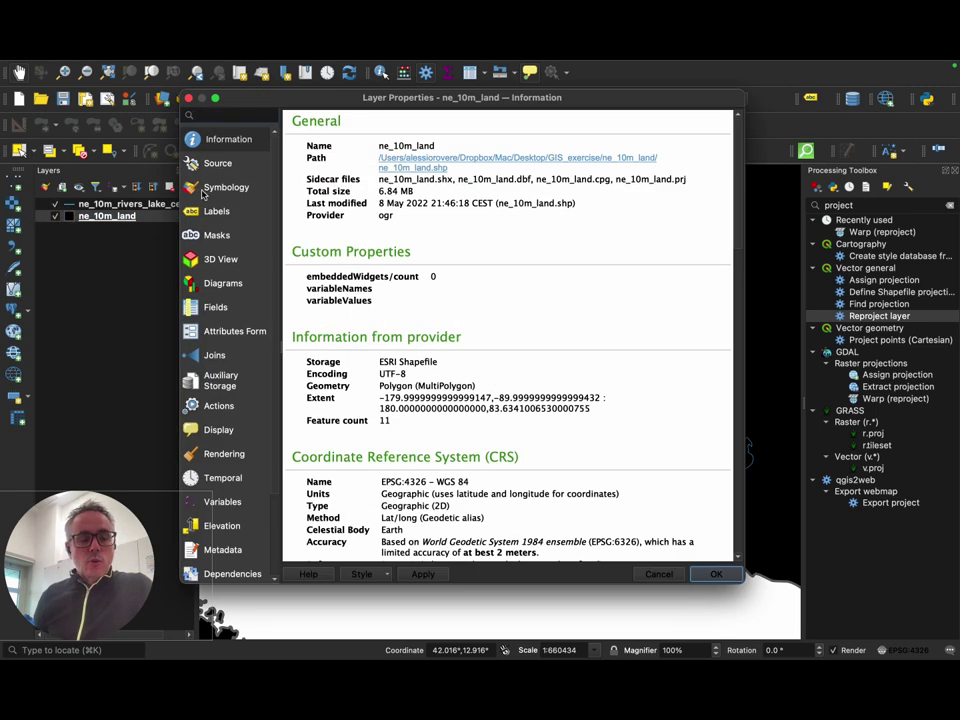
drag(300, 104, 347, 107)
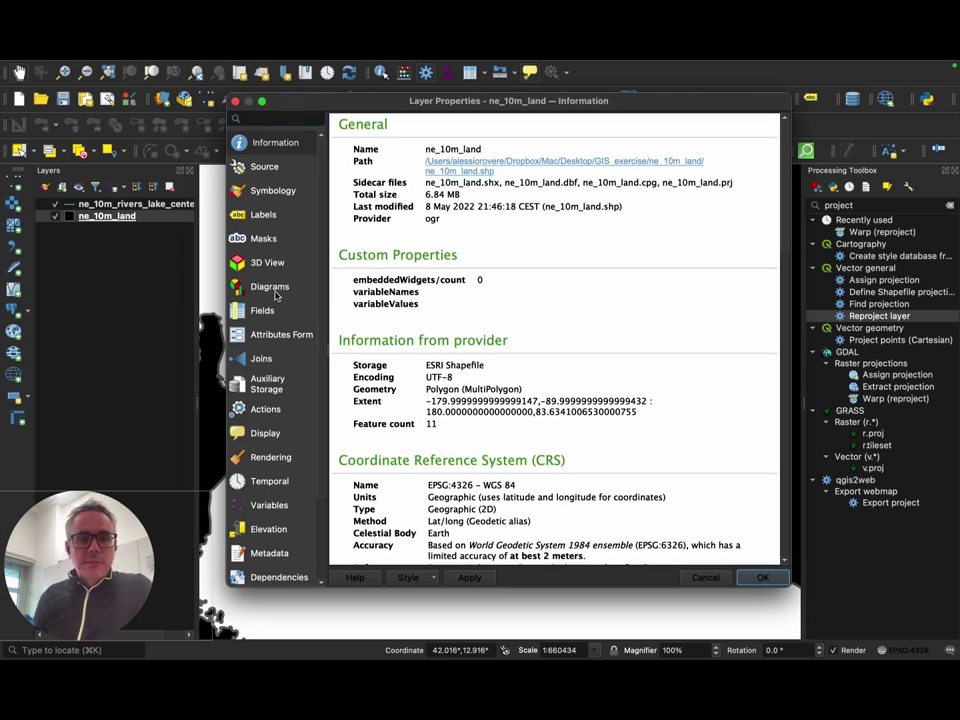
click(247, 192)
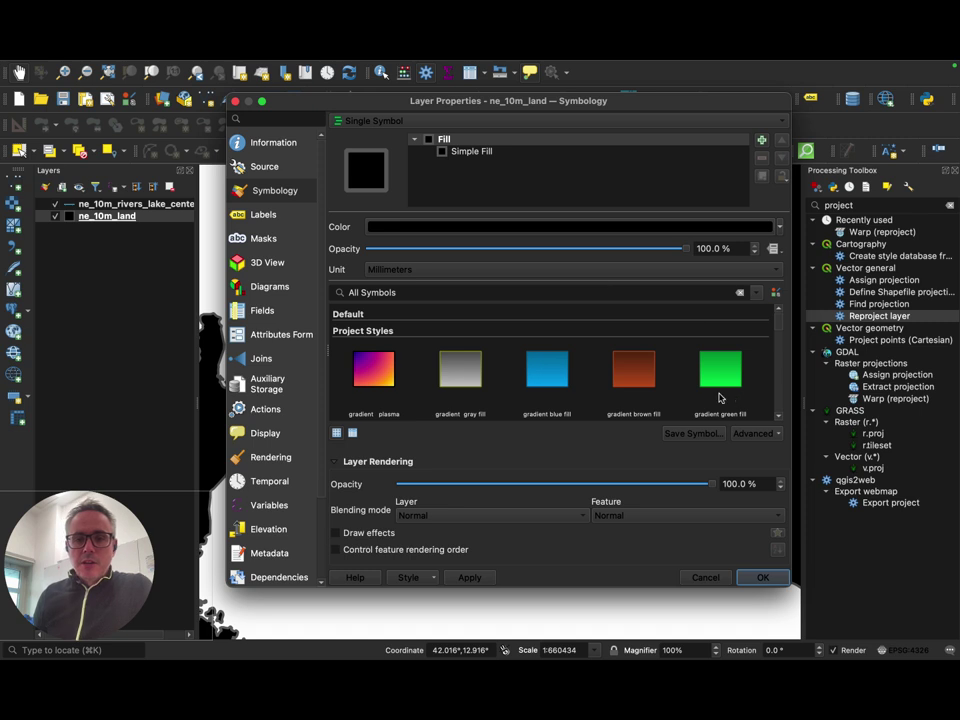
click(441, 155)
click(750, 251)
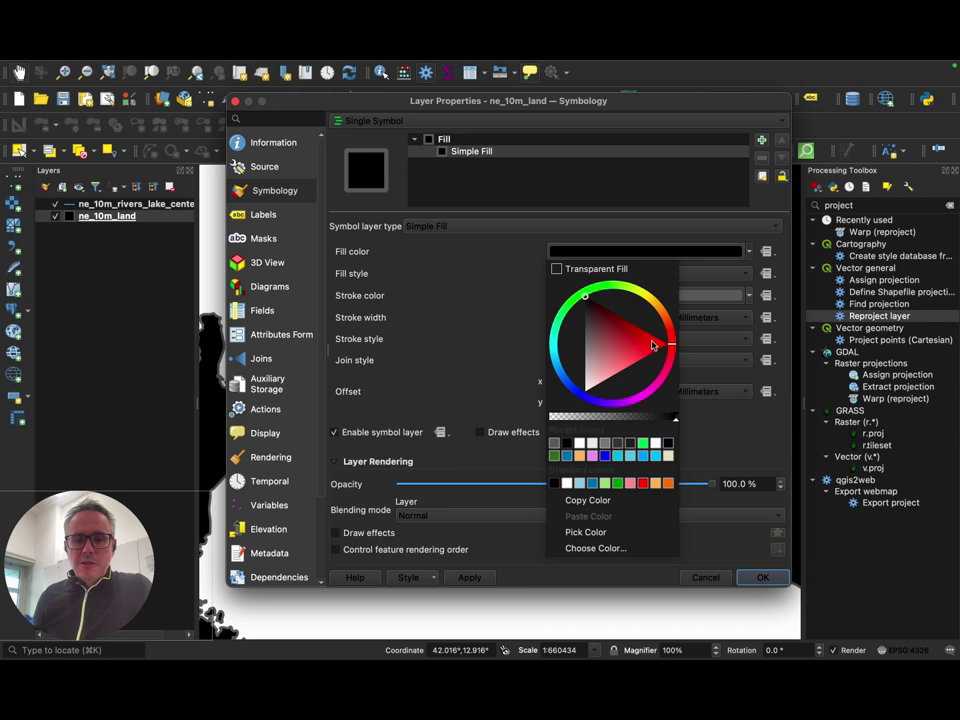
drag(667, 320, 649, 317)
drag(572, 340, 574, 352)
click(762, 580)
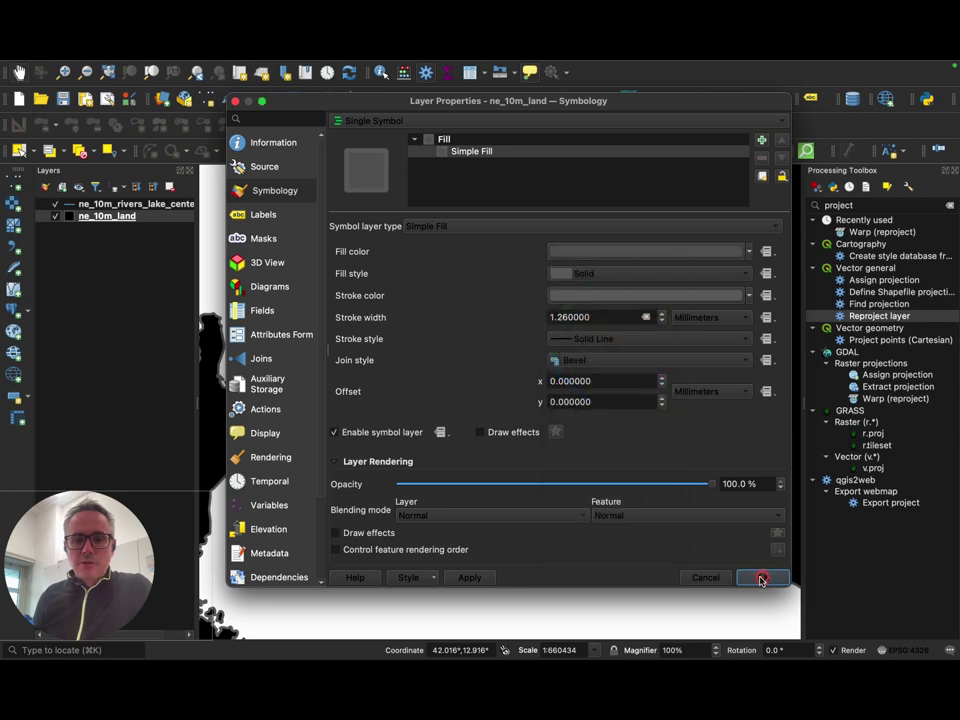
click(465, 577)
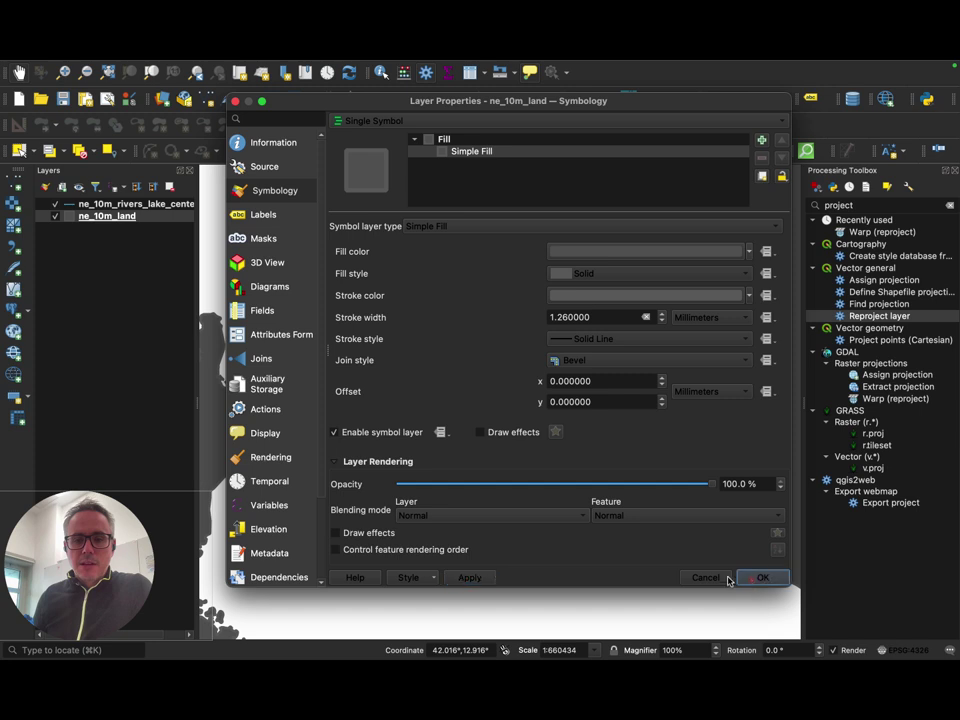
click(750, 578)
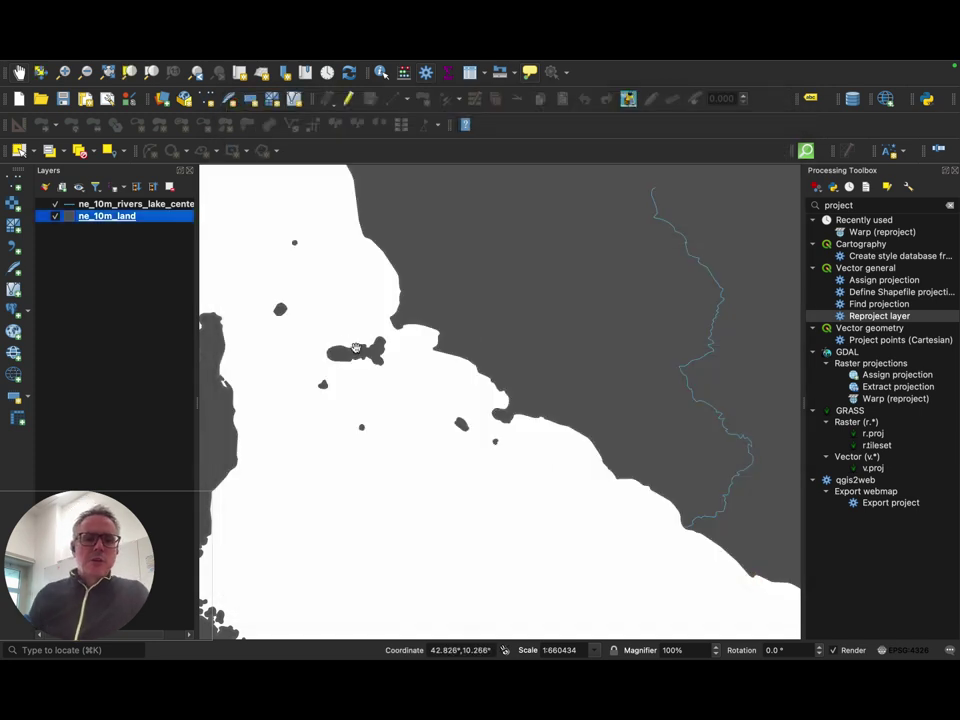
- Set the ne_10m_land outline to a 0.66 mm stroke width and black stroke color, #000000
scroll(350, 348, up, 1)
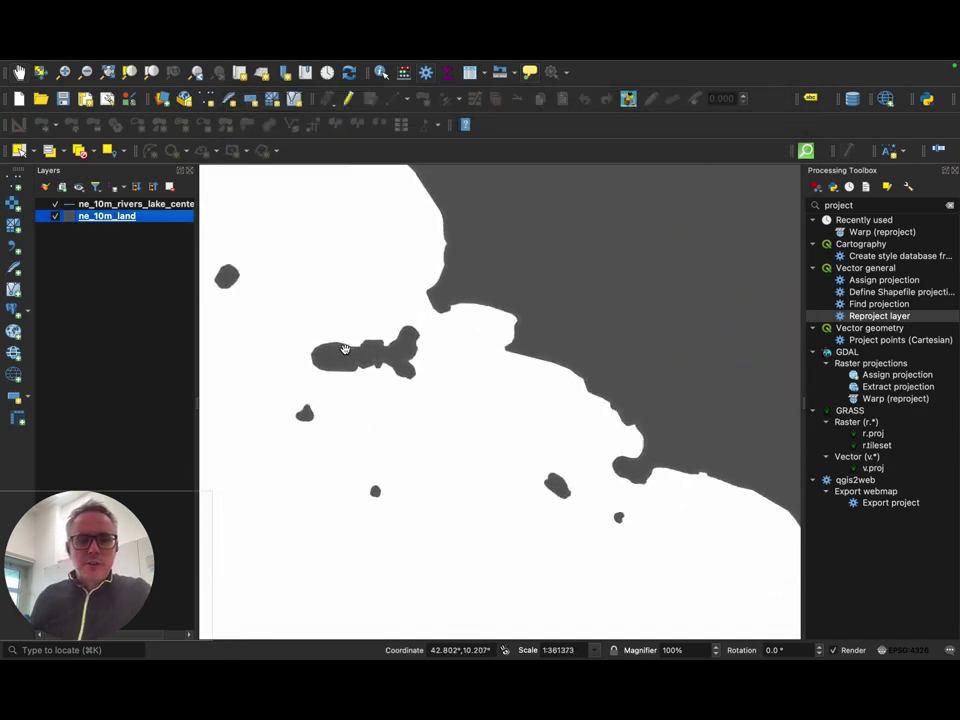
double_click(77, 218)
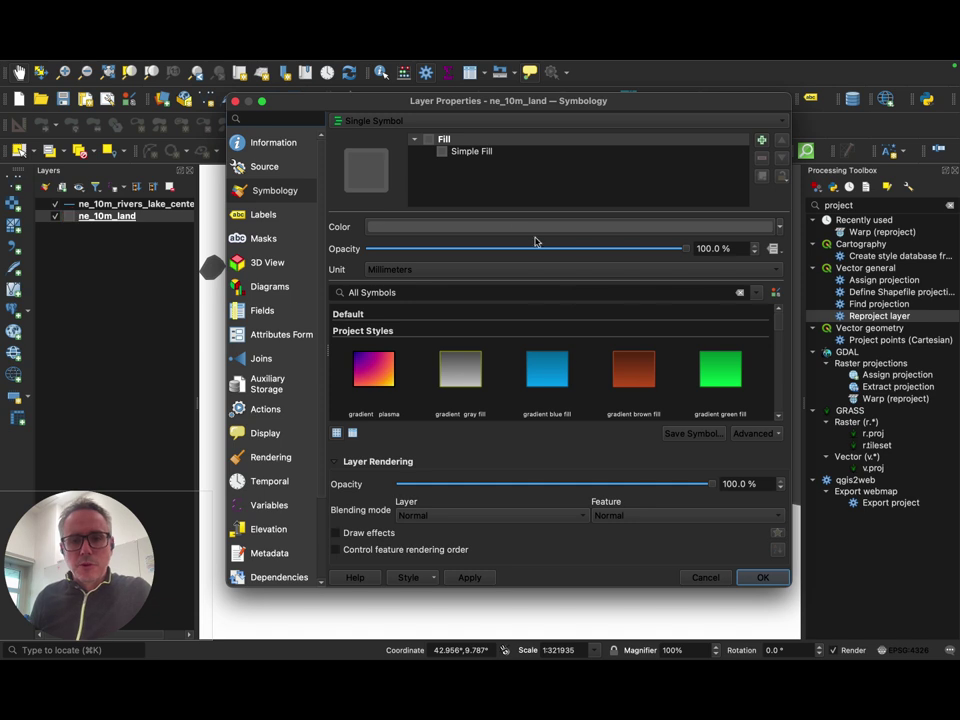
click(436, 152)
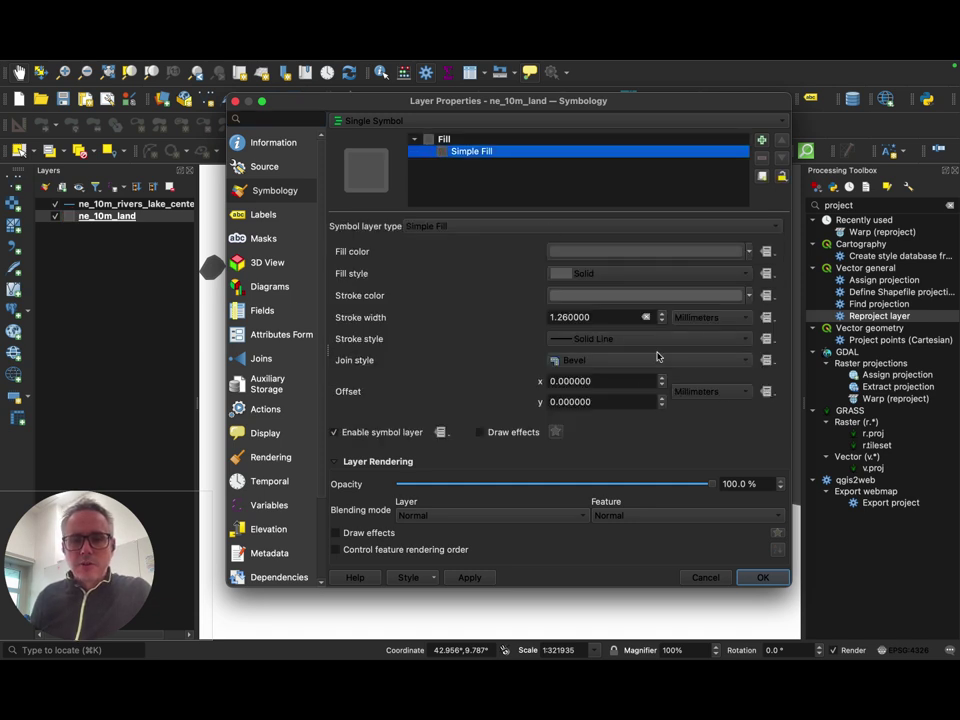
scroll(649, 320, down, 3)
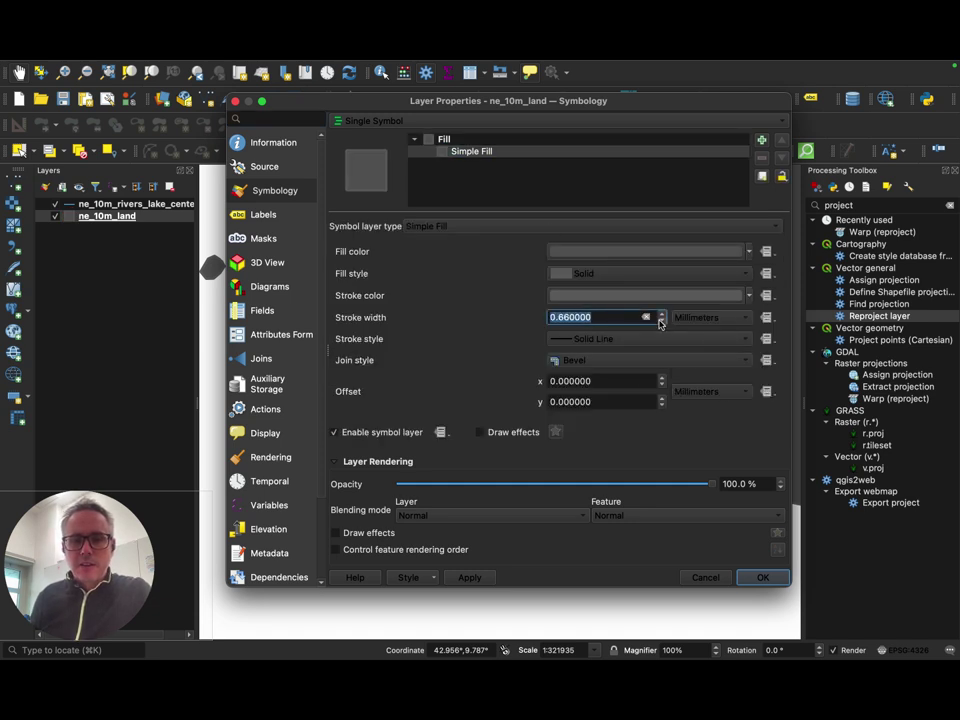
click(655, 300)
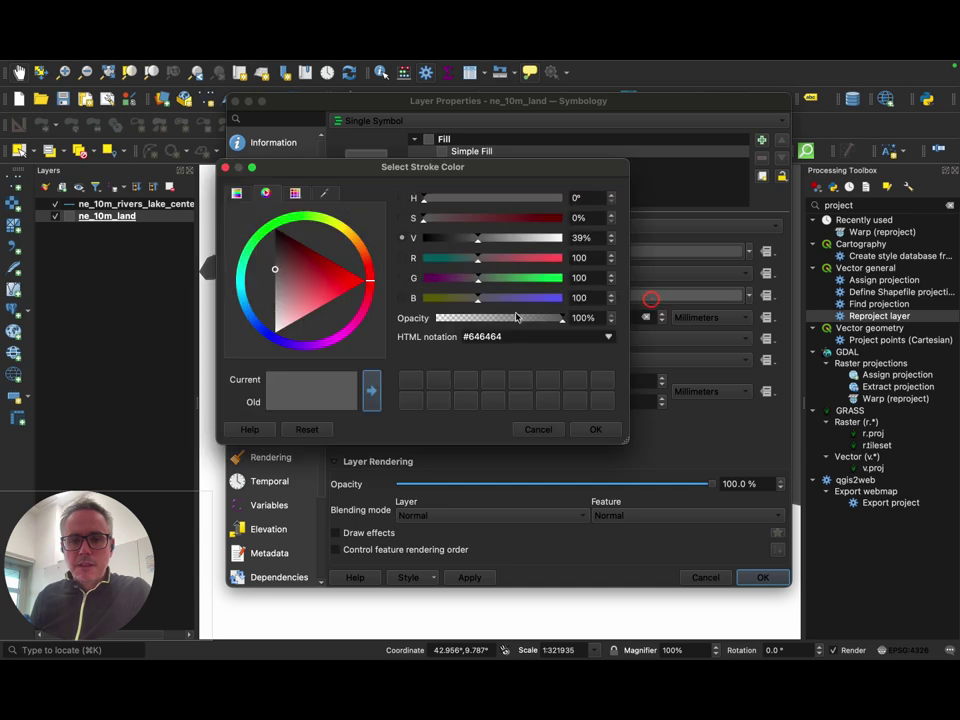
click(275, 228)
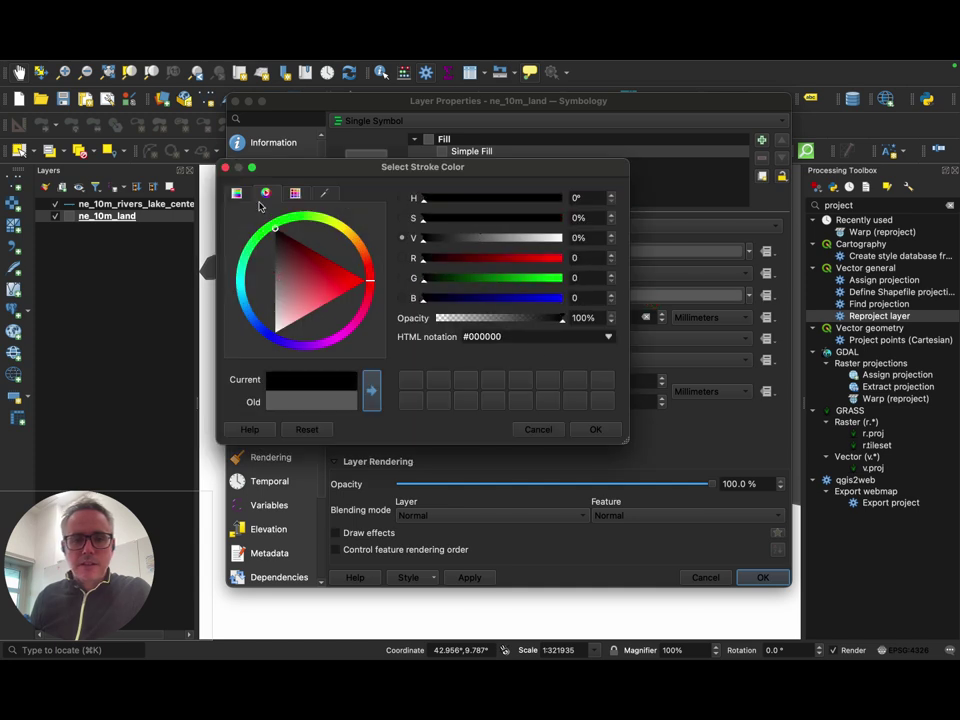
click(593, 430)
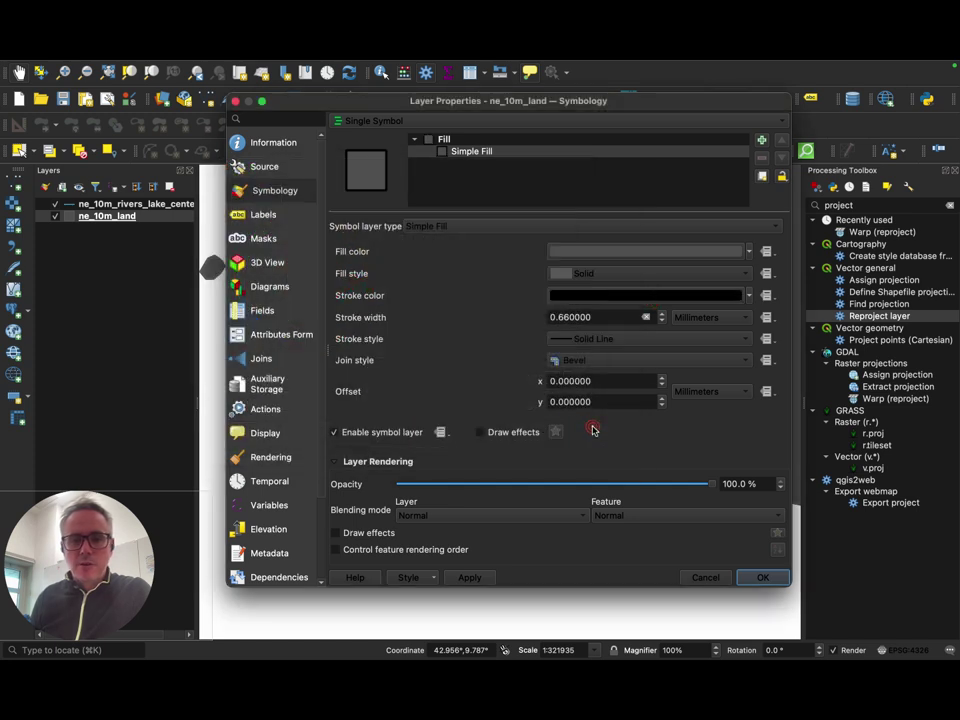
- Lighten the ne_10m_land fill color to a mid gray and accept the layer's symbology
click(749, 252)
drag(585, 347, 594, 368)
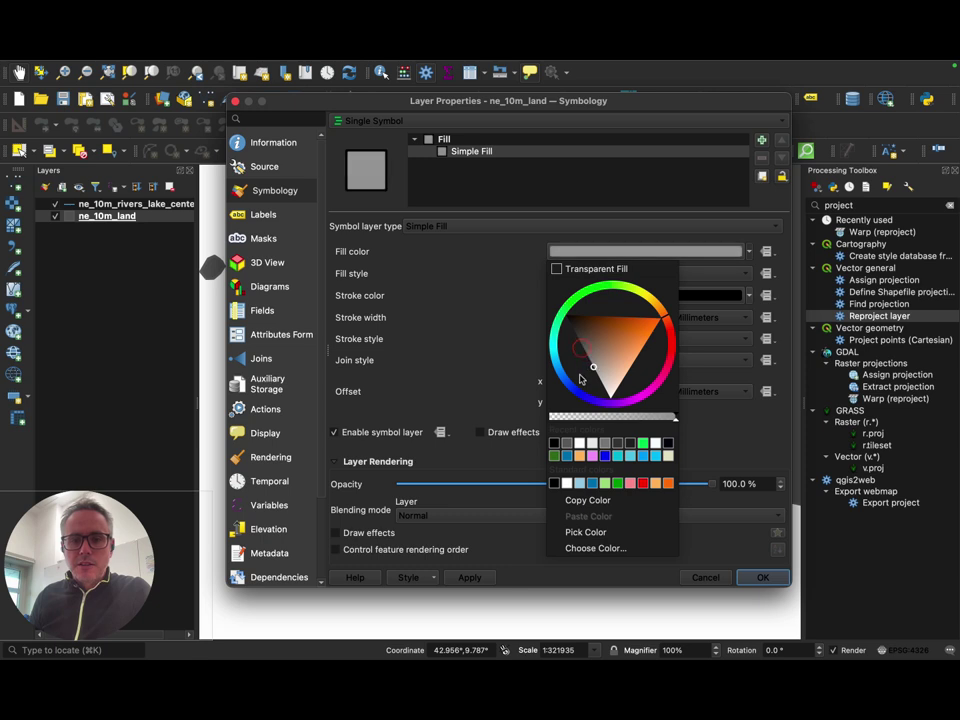
click(763, 580)
click(763, 580)
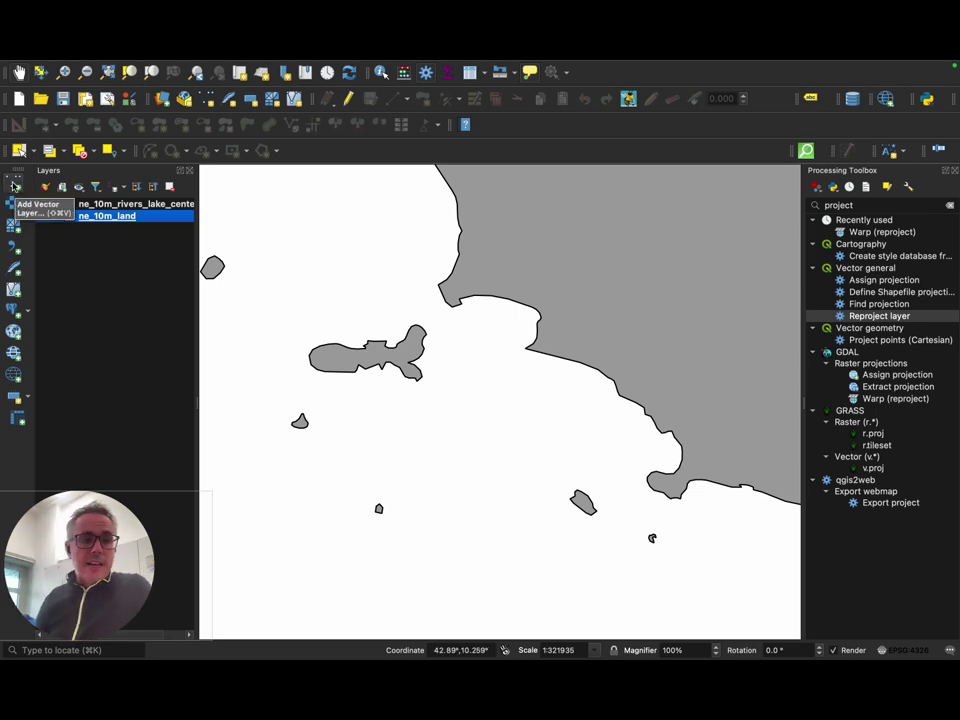
- Add ne_10m_geography_regions_points.shp from the GIS_exercise folder as a vector layer and return to the project map
click(8, 181)
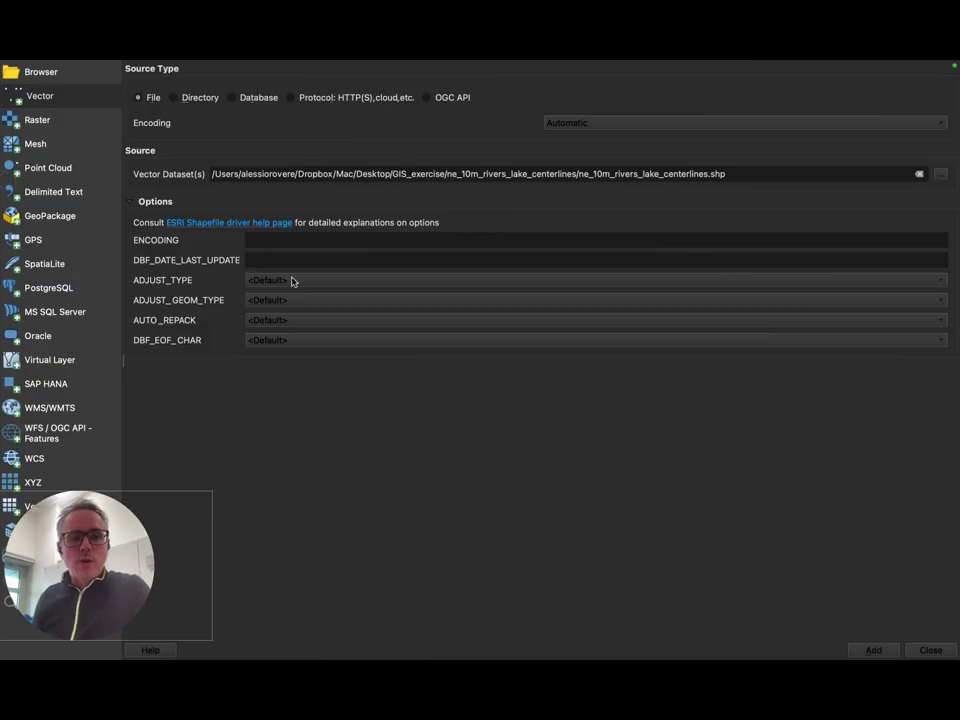
click(938, 176)
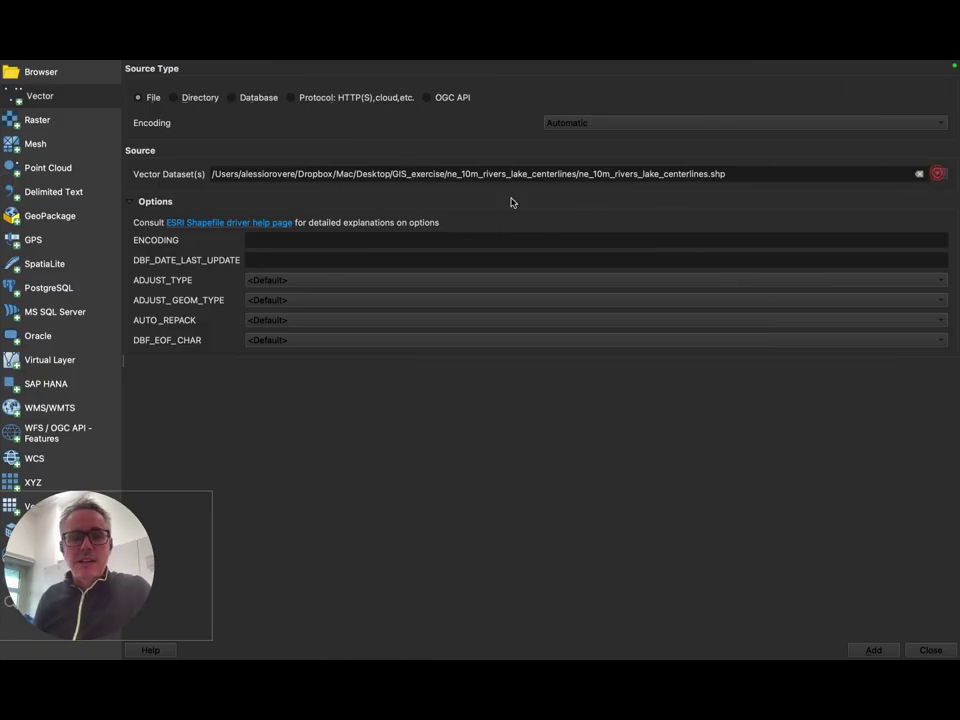
click(519, 148)
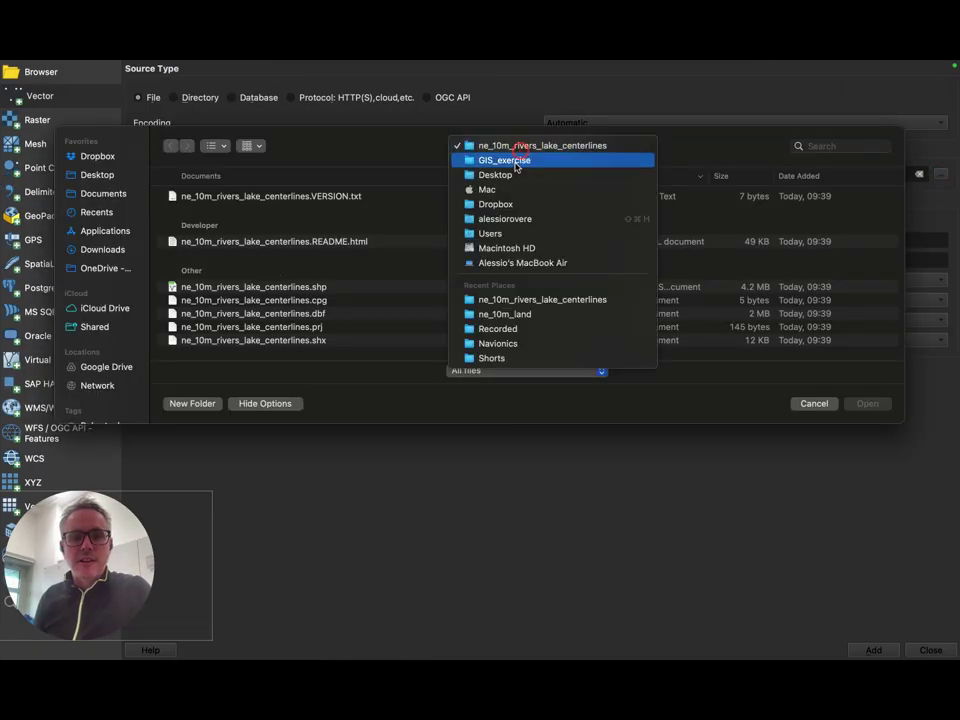
click(514, 158)
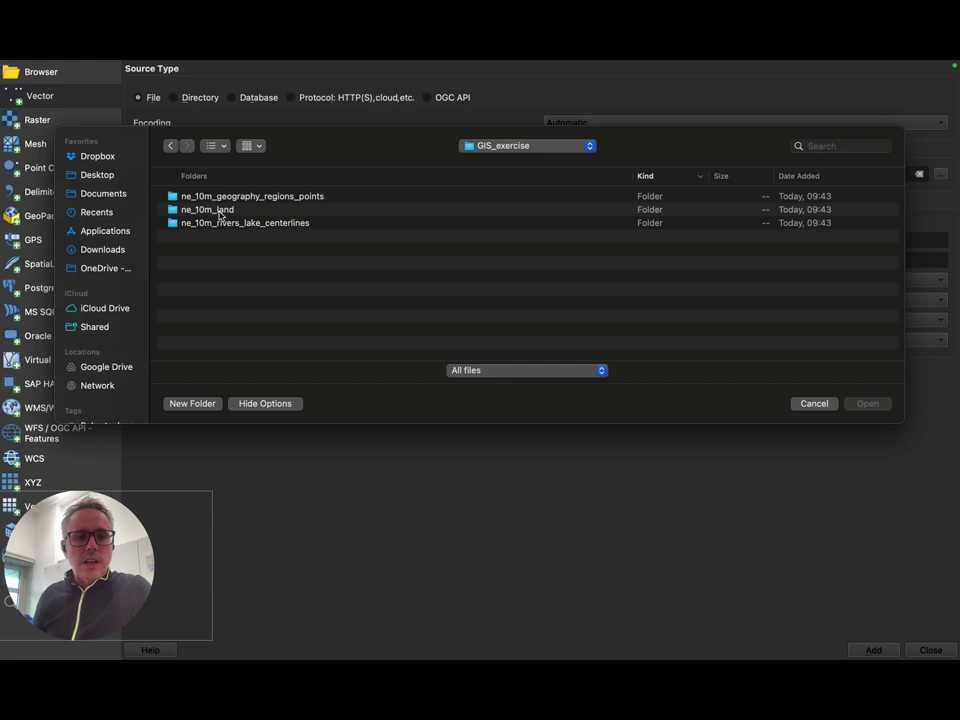
double_click(220, 197)
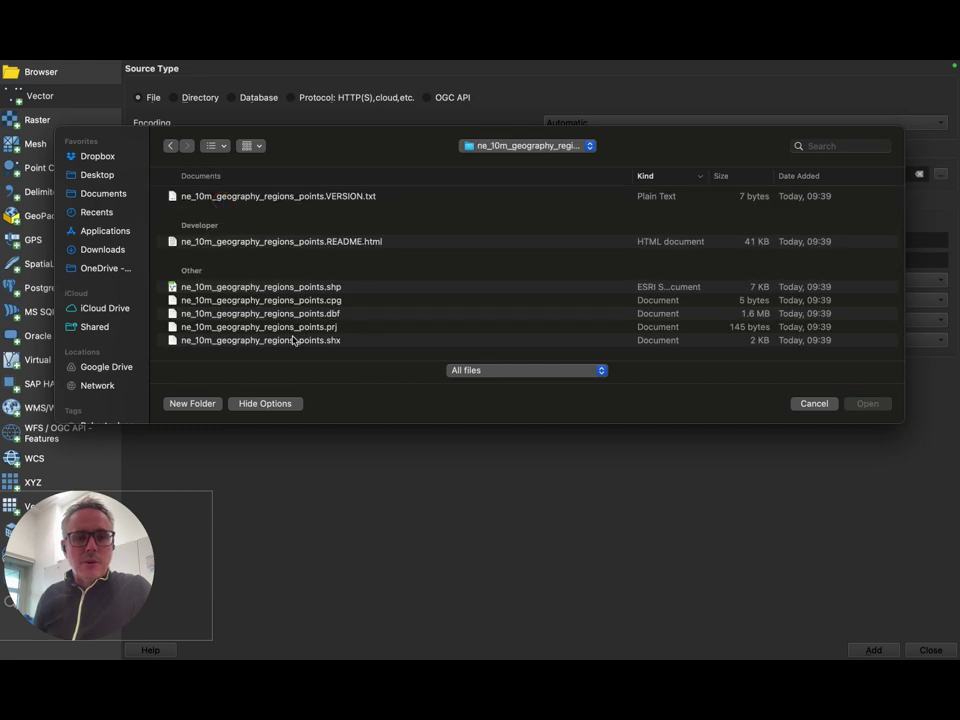
click(310, 288)
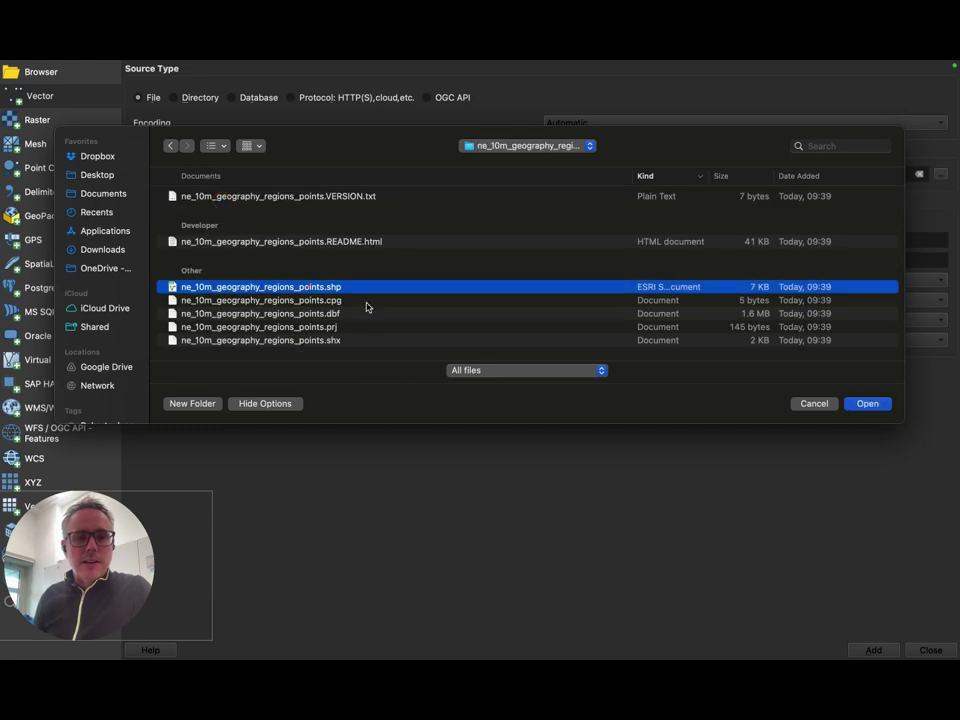
click(867, 404)
click(873, 650)
click(932, 650)
key(ctrl+Up)
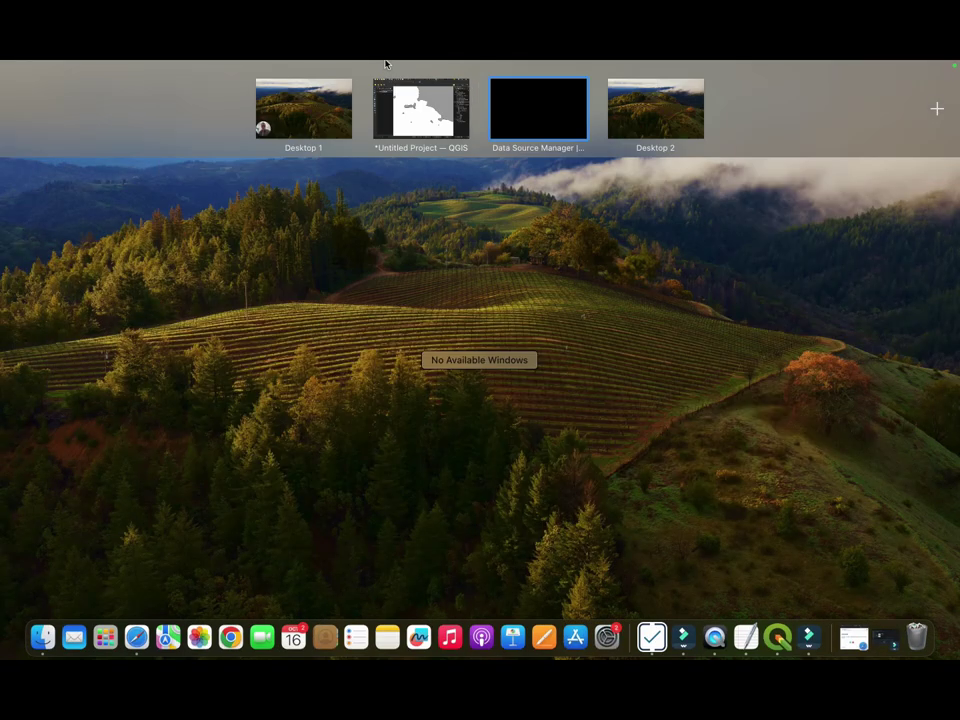
click(407, 107)
- Move the ne_10m_geography_regions_points layer above the rivers layer in the layer order
scroll(416, 399, down, 2)
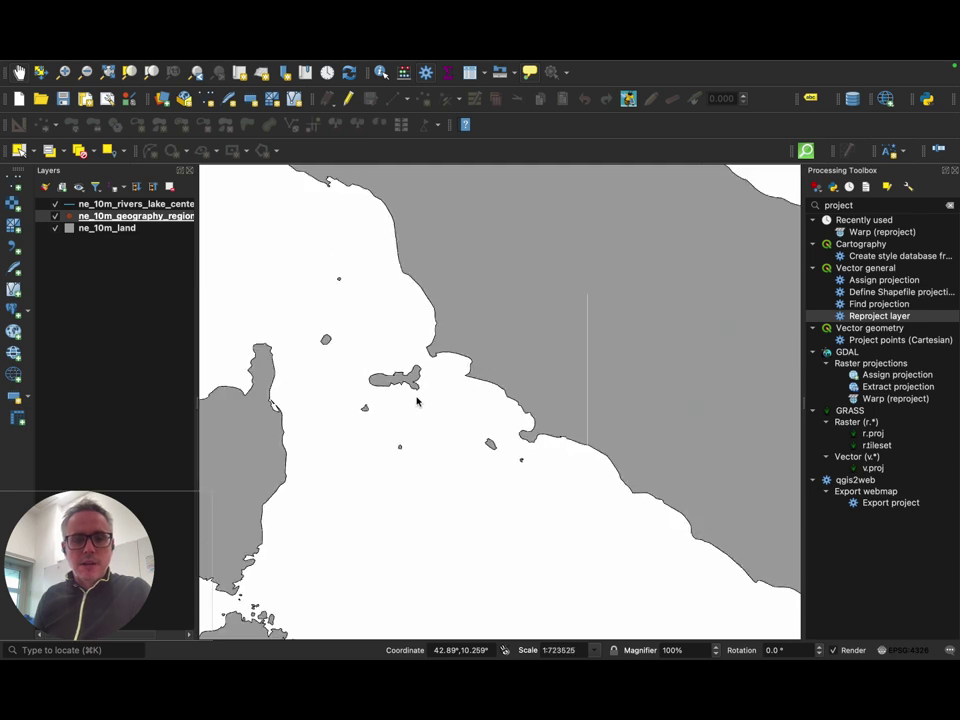
scroll(448, 403, down, 3)
drag(117, 219, 102, 201)
- Examine the distribution of the geography region points worldwide, around the Mediterranean and along the Iberian coast
scroll(484, 347, down, 3)
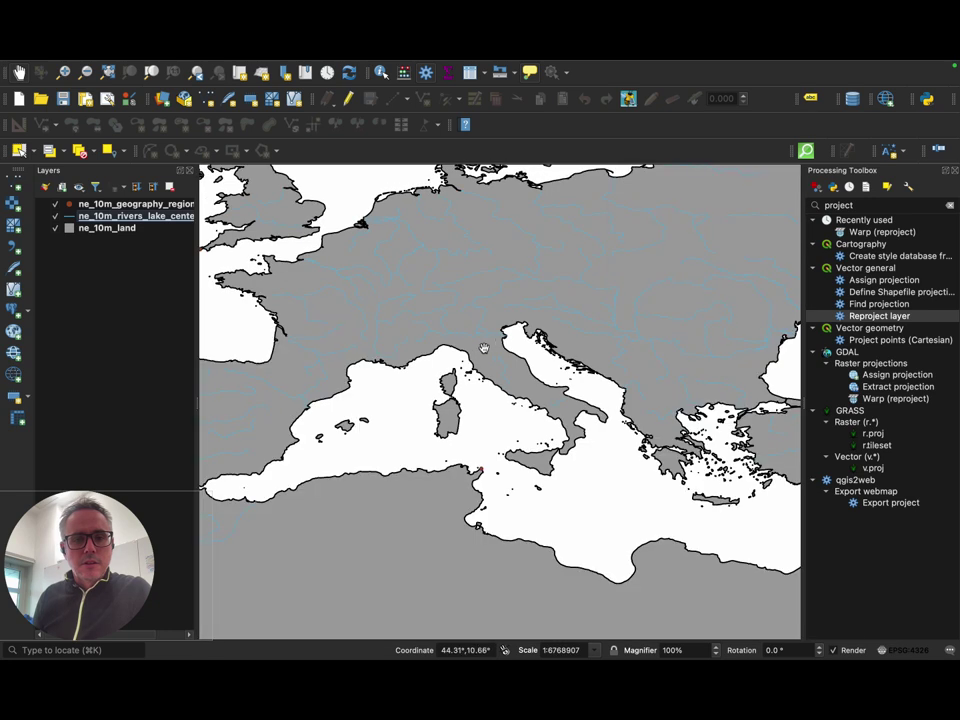
scroll(484, 347, down, 5)
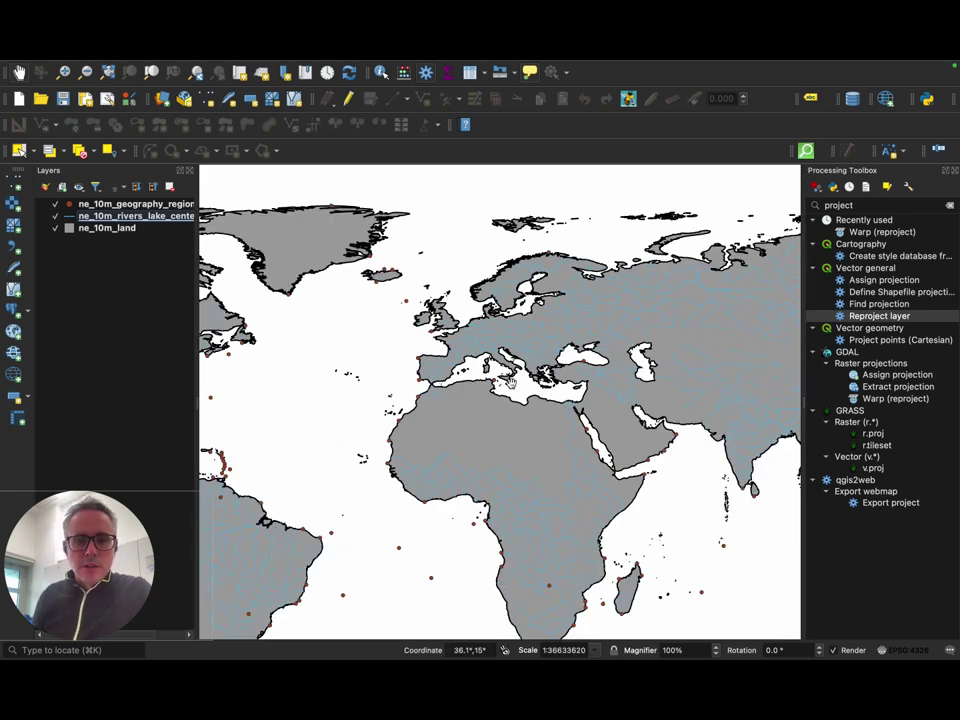
scroll(509, 382, up, 4)
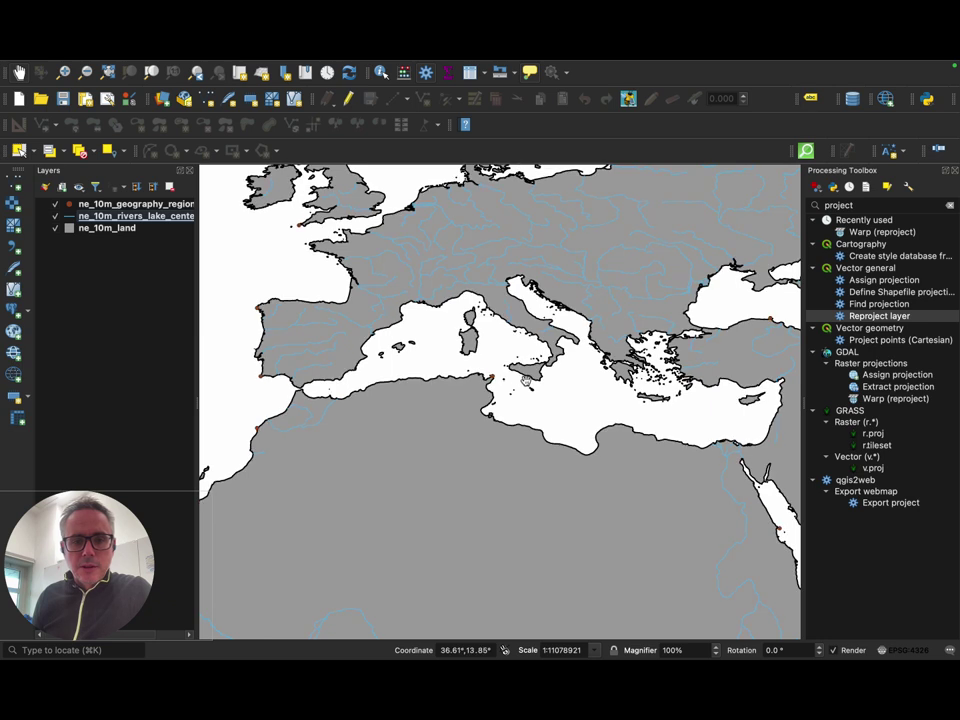
scroll(526, 381, up, 3)
mouse_move(459, 307)
mouse_down()
mouse_move(480, 305)
mouse_move(452, 294)
mouse_move(426, 388)
mouse_move(410, 362)
mouse_up()
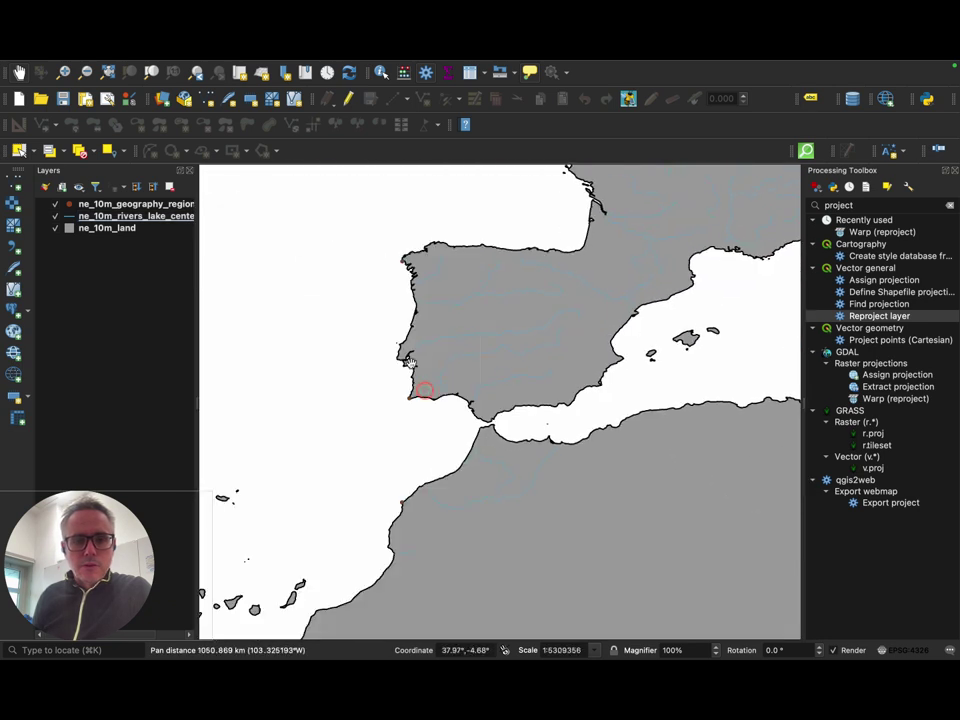
scroll(416, 400, up, 3)
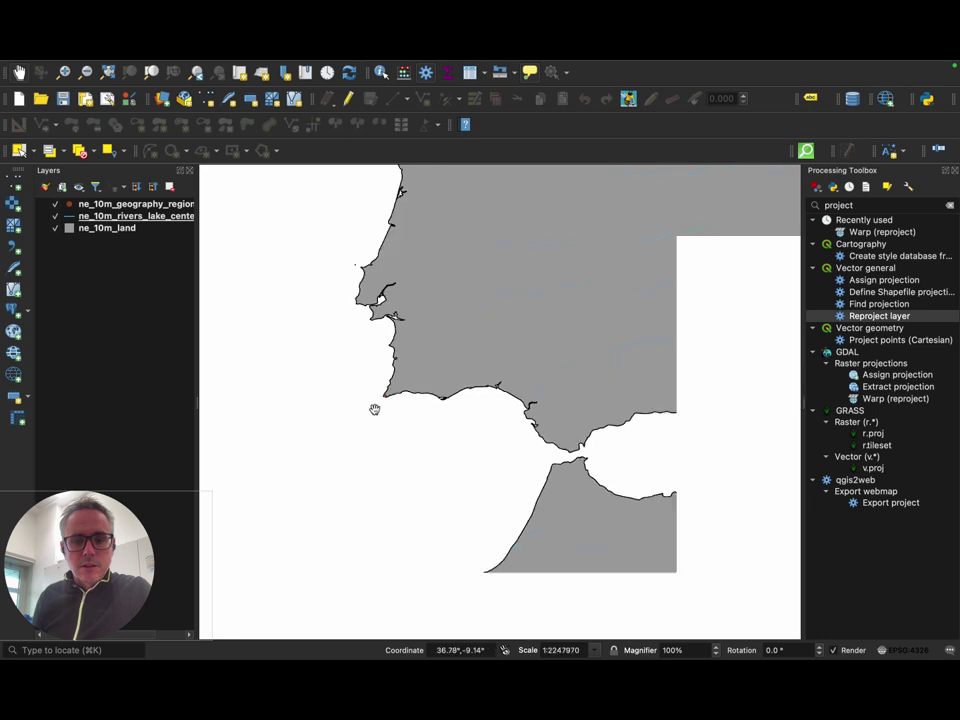
scroll(374, 409, down, 4)
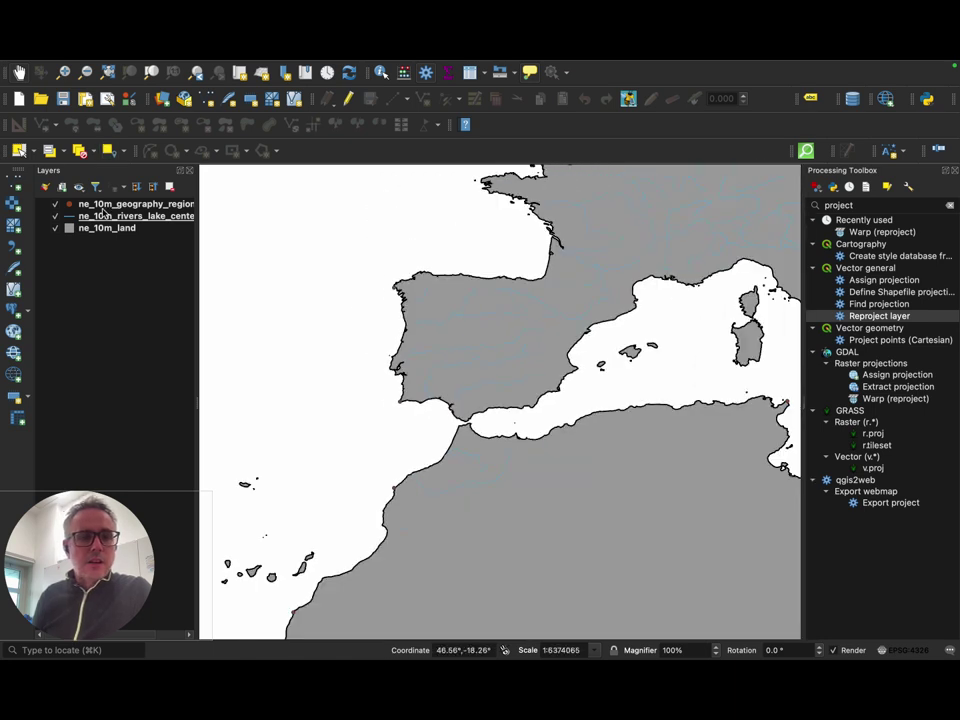
- Widen the layer list to fit the full layer names and inspect the rivers and coast of the Iberian Peninsula
drag(197, 232, 313, 304)
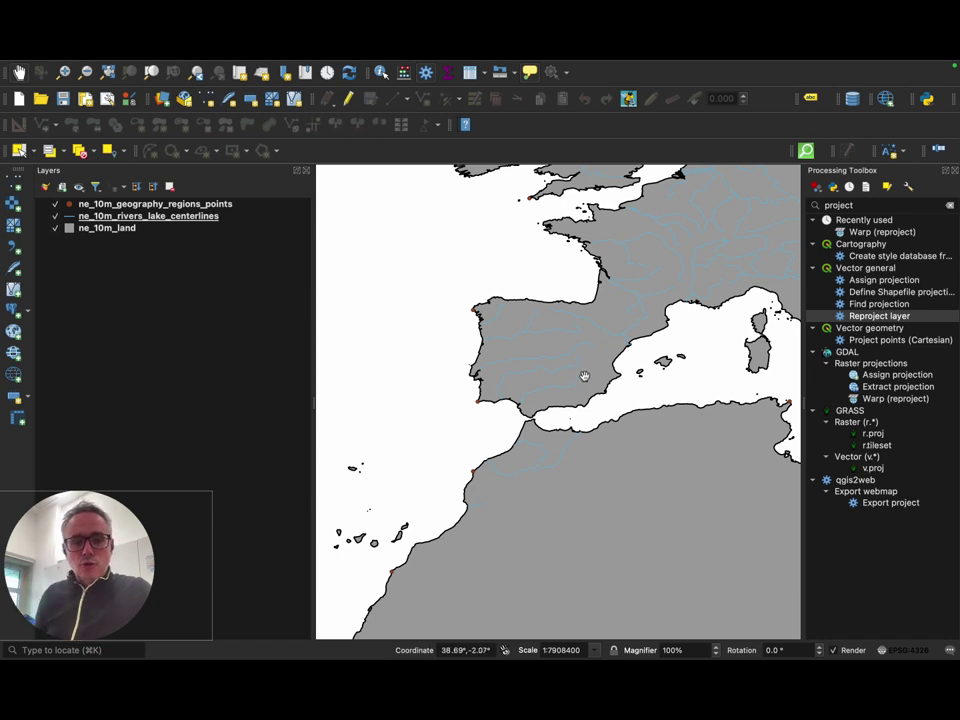
scroll(519, 378, up, 3)
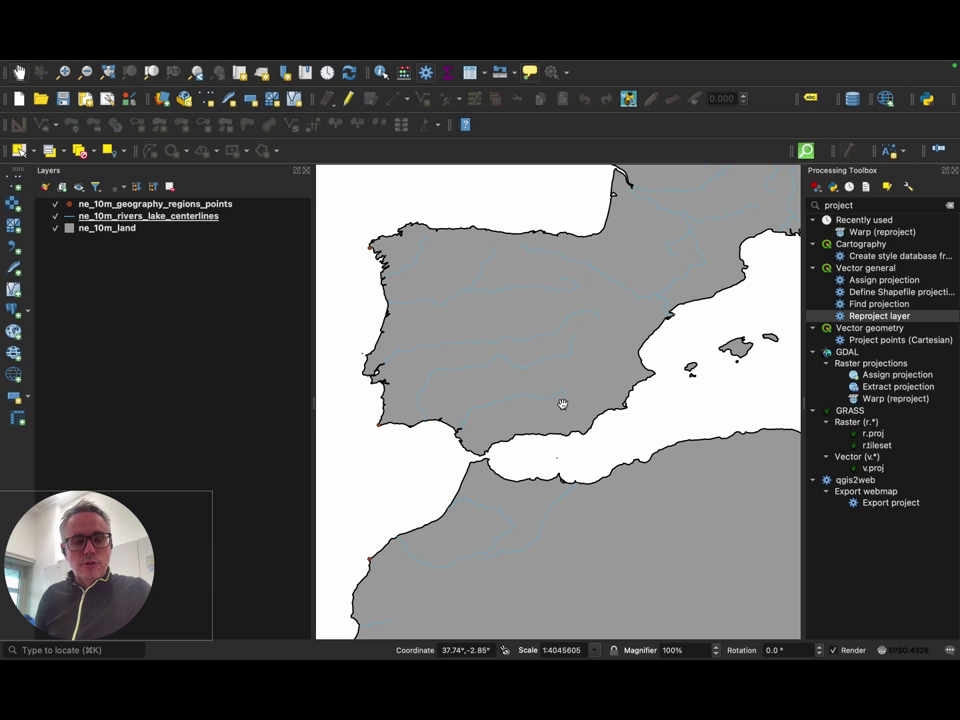
scroll(563, 403, down, 1)
scroll(565, 398, up, 5)
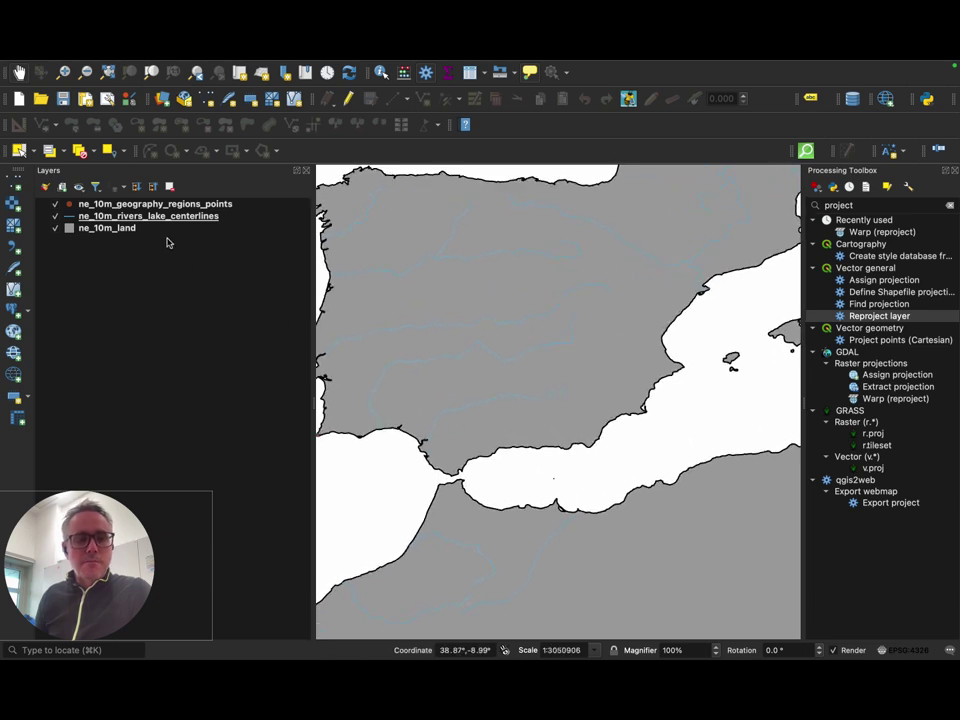
mouse_move(96, 222)
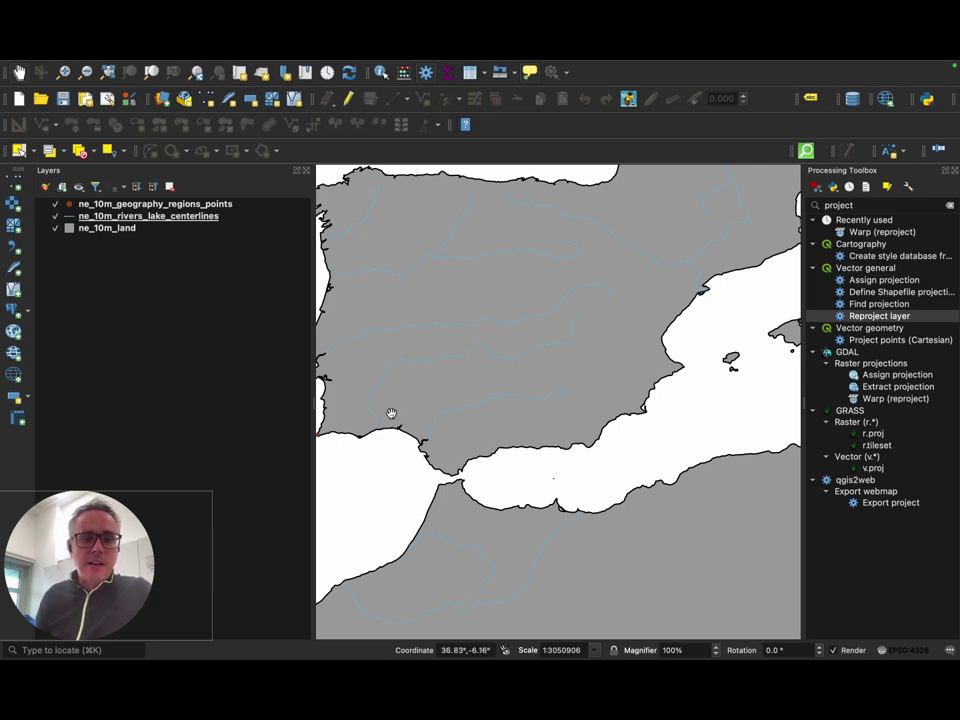
- Open the attribute table of the ne_10m_geography_regions_points layer and sort it ascending by a widened name column
right_click(191, 207)
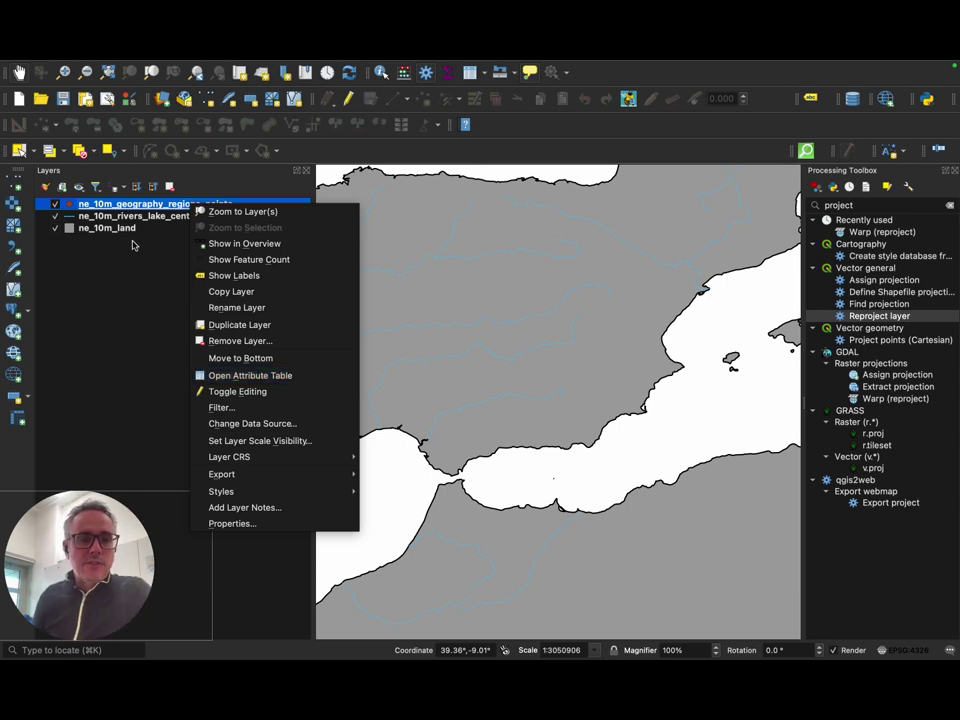
click(302, 376)
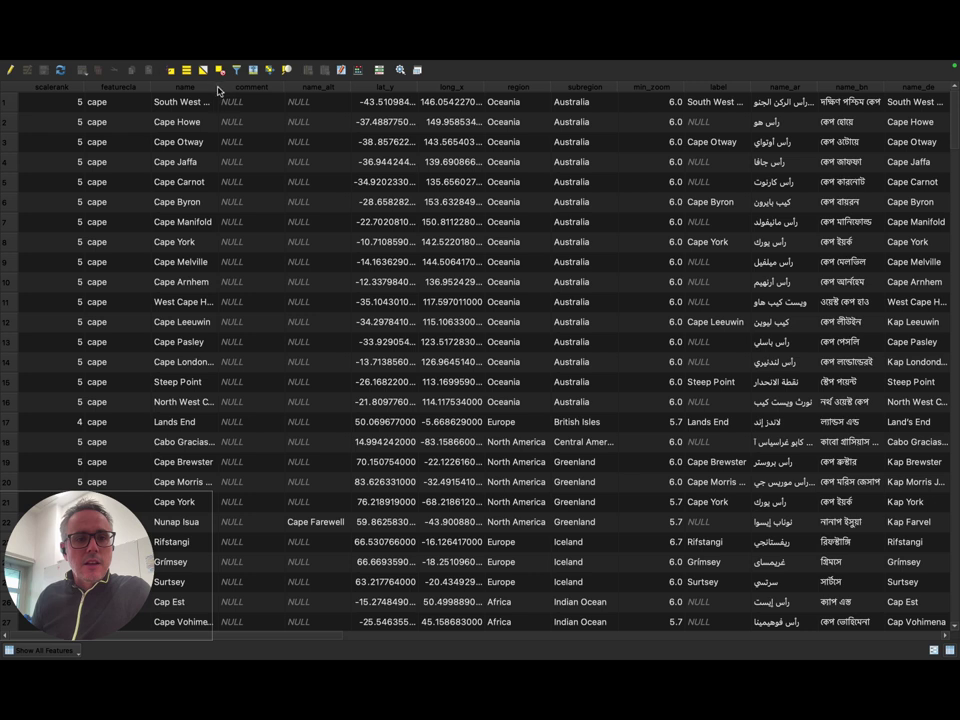
click(32, 103)
click(100, 102)
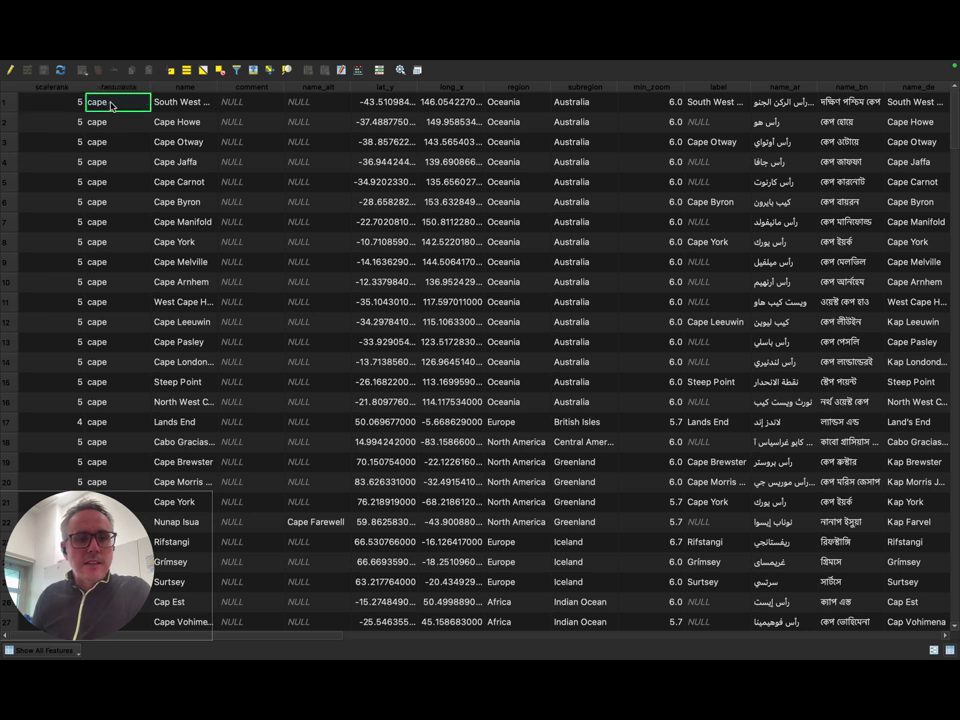
click(212, 88)
drag(217, 88, 430, 88)
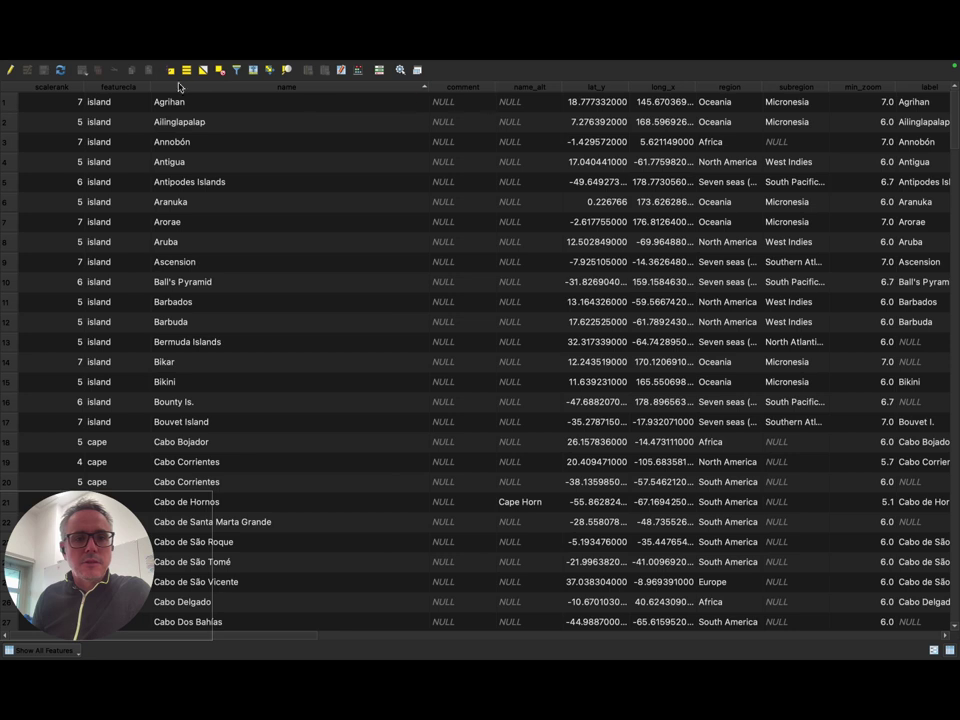
- Examine the featurecla and name values of the records throughout the attribute table
click(115, 108)
scroll(135, 180, down, 3)
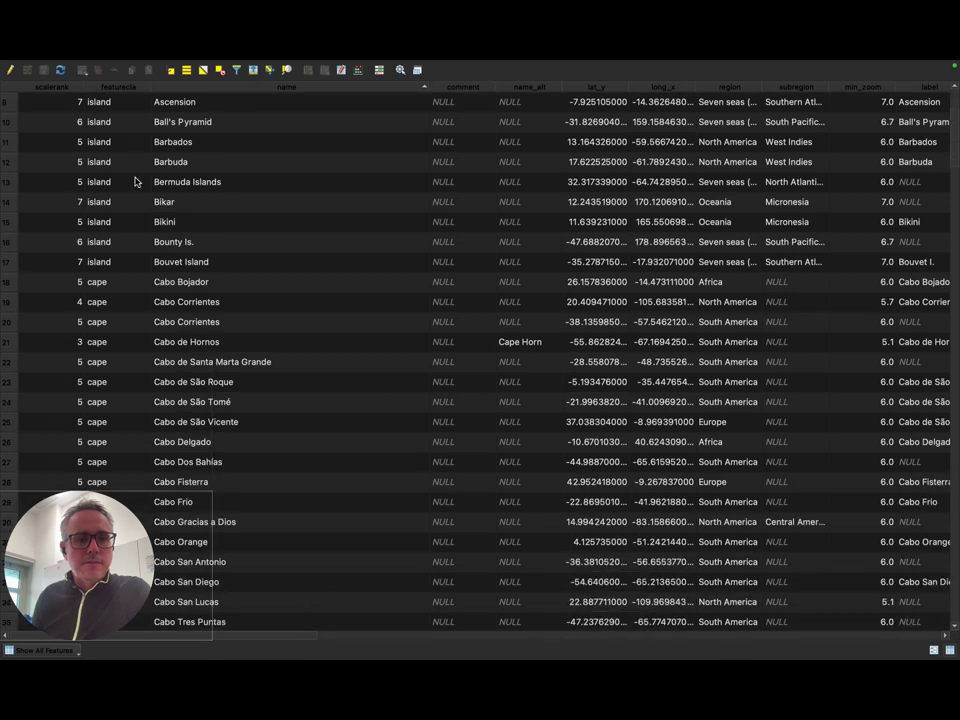
scroll(130, 185, down, 10)
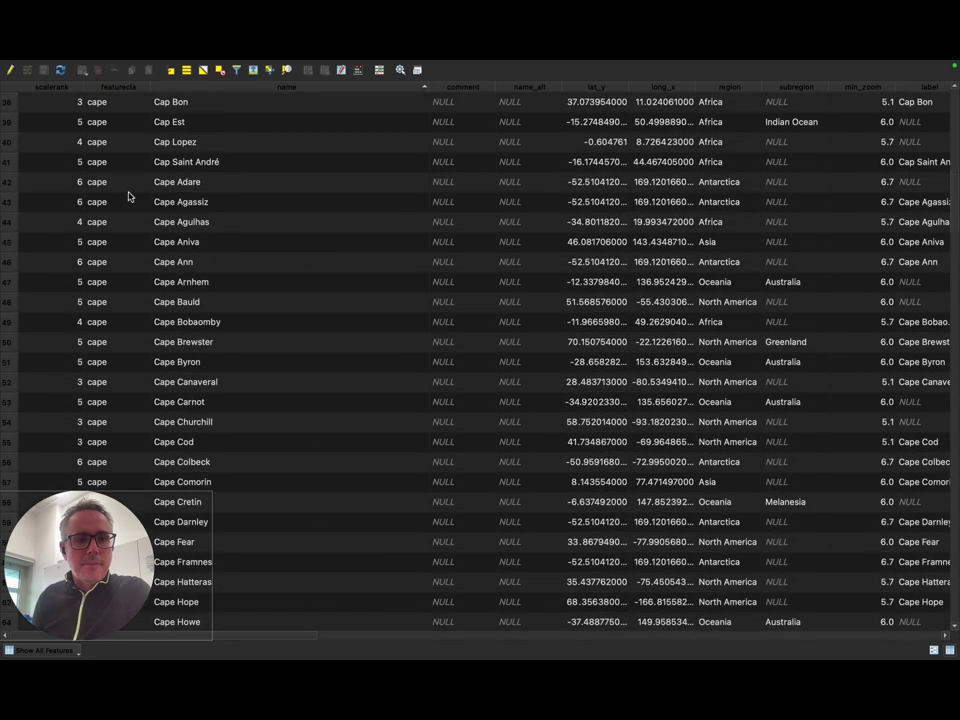
scroll(128, 197, down, 20)
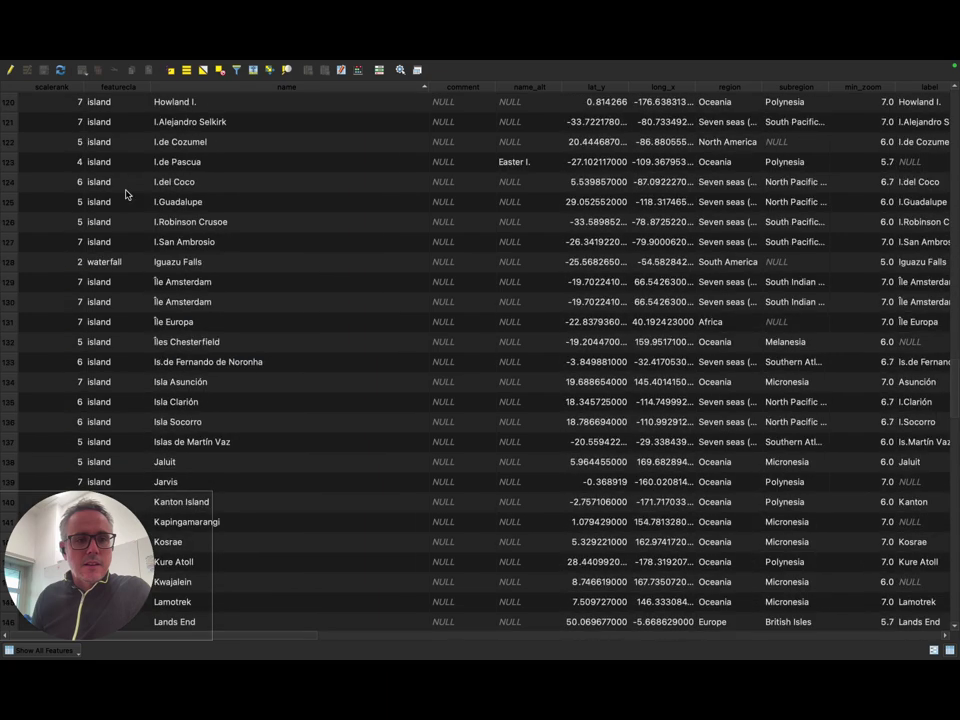
scroll(126, 194, down, 20)
click(125, 245)
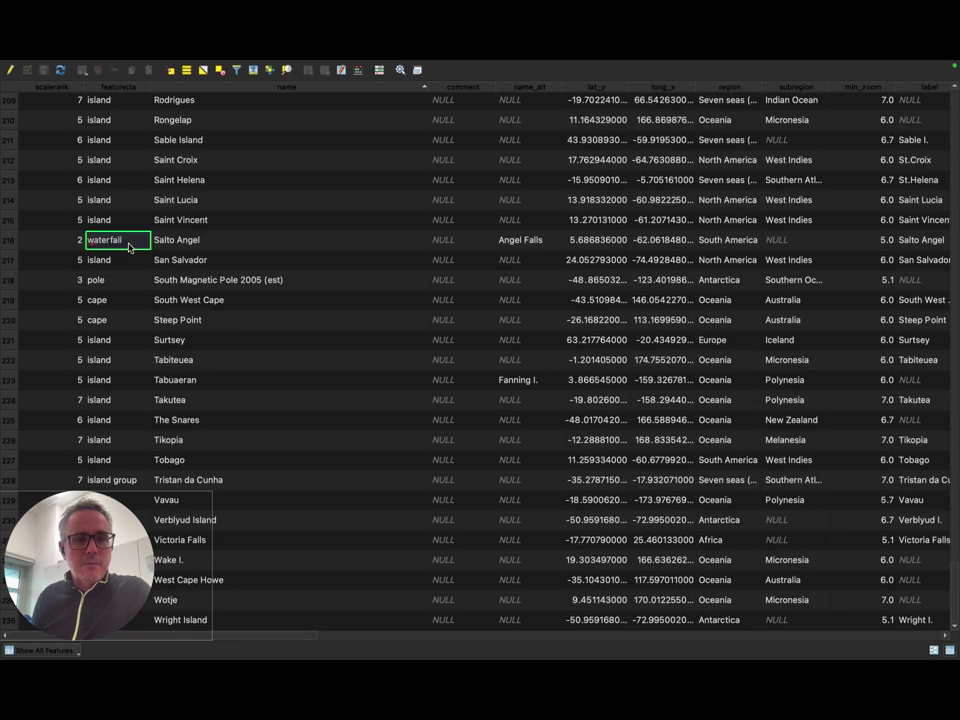
scroll(137, 256, up, 20)
scroll(137, 256, up, 20)
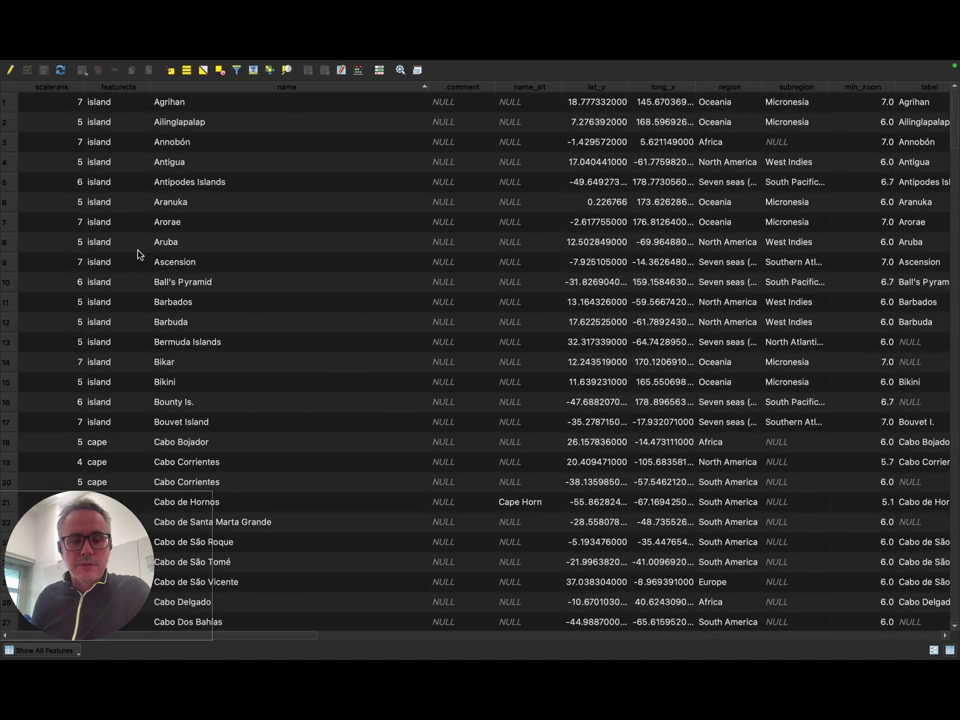
scroll(429, 90, right, 2)
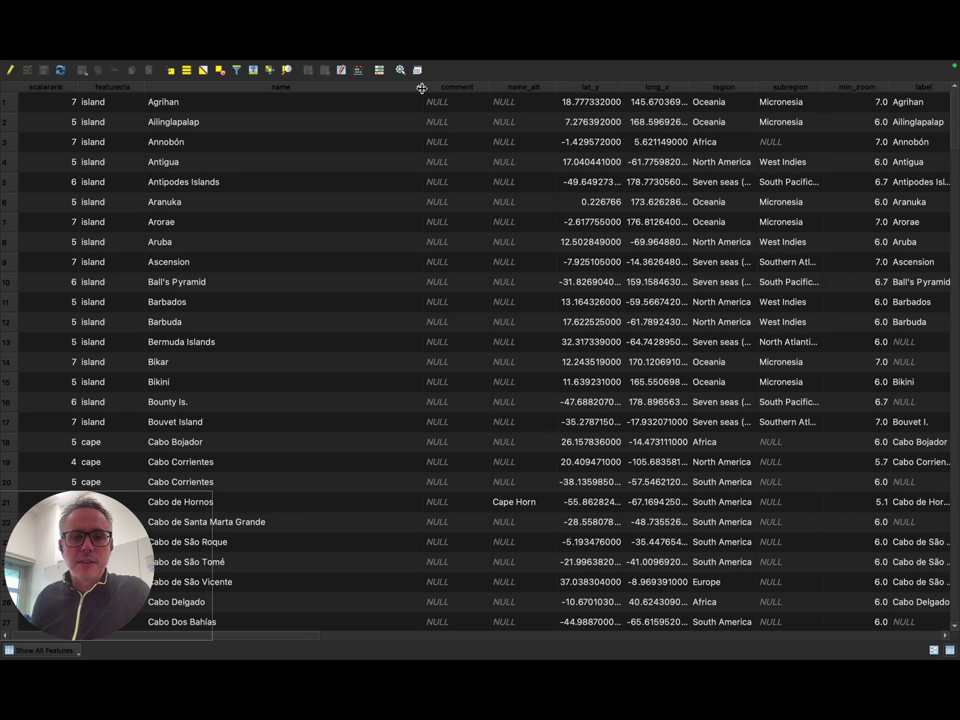
scroll(405, 109, left, 2)
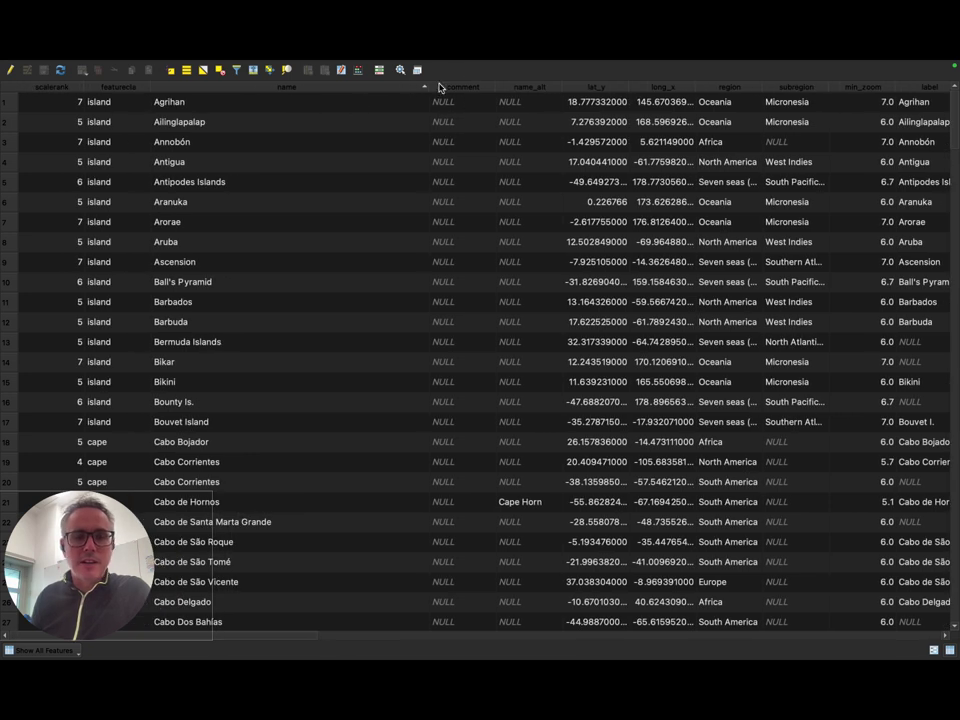
- Narrow the name column and sort the table by name in descending order
drag(428, 85, 263, 115)
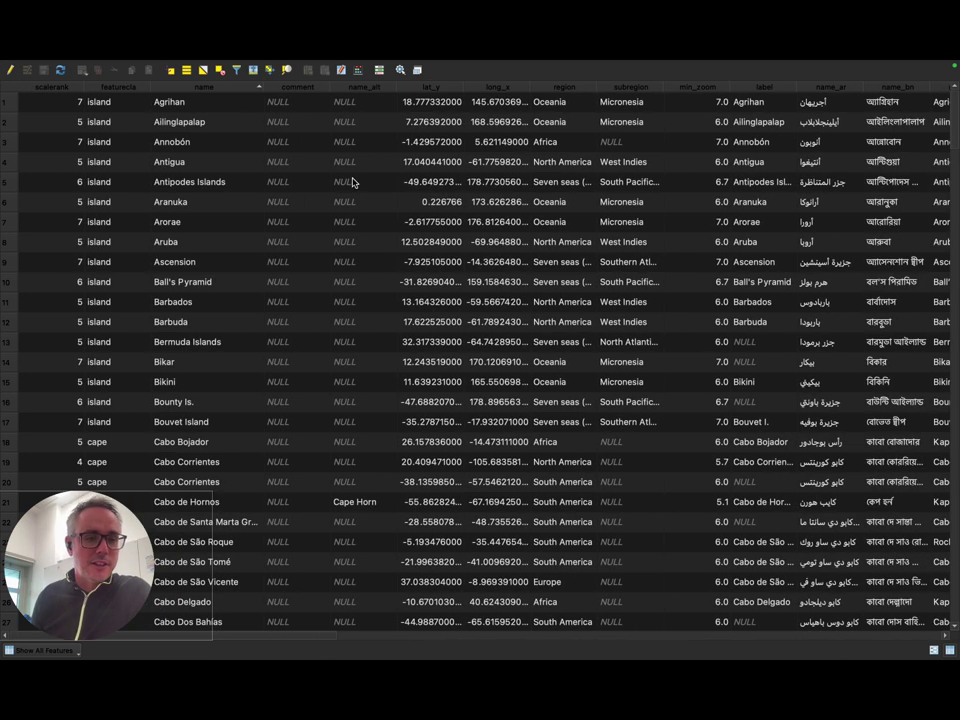
click(254, 88)
key(Page_Up)
key(Right)
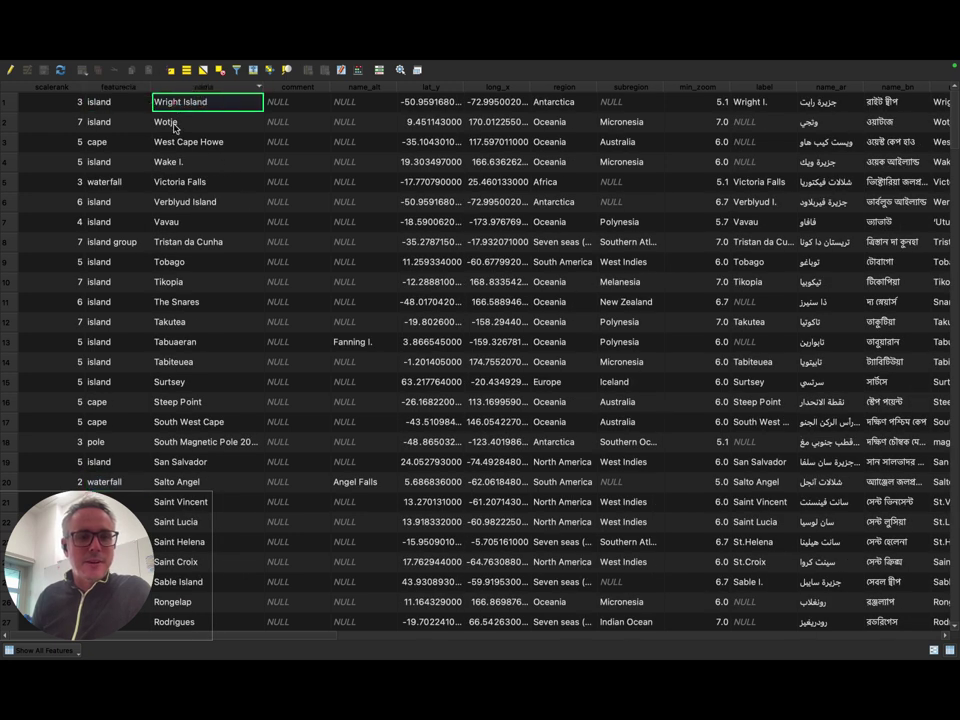
key(Down)
key(Down)
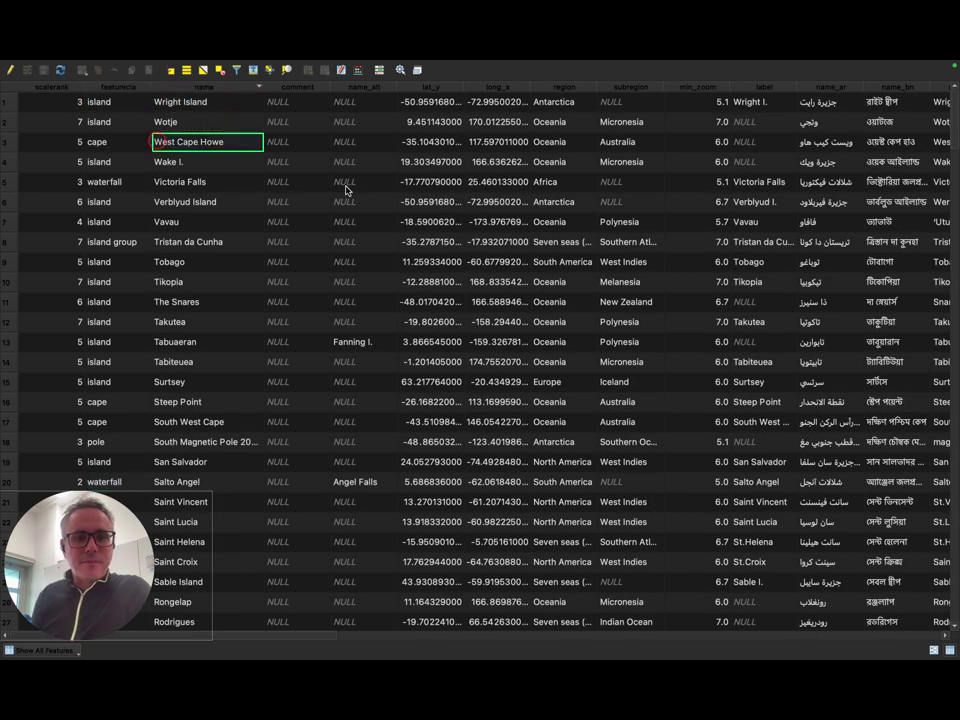
- Select the Tristan da Cunha record and make its name cell active
scroll(138, 261, down, 3)
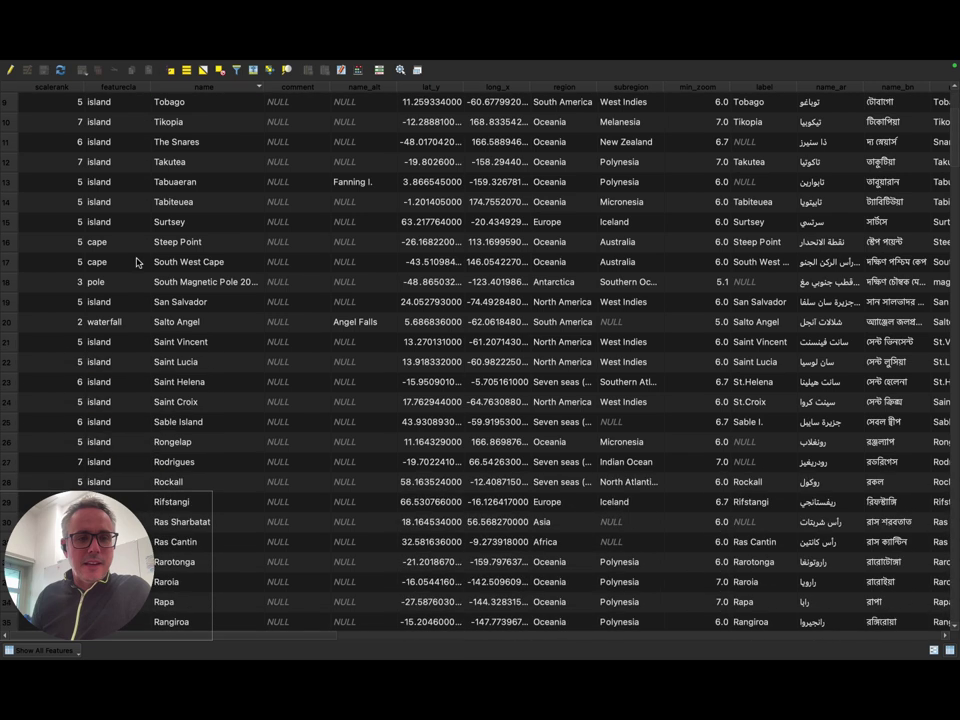
scroll(180, 245, up, 3)
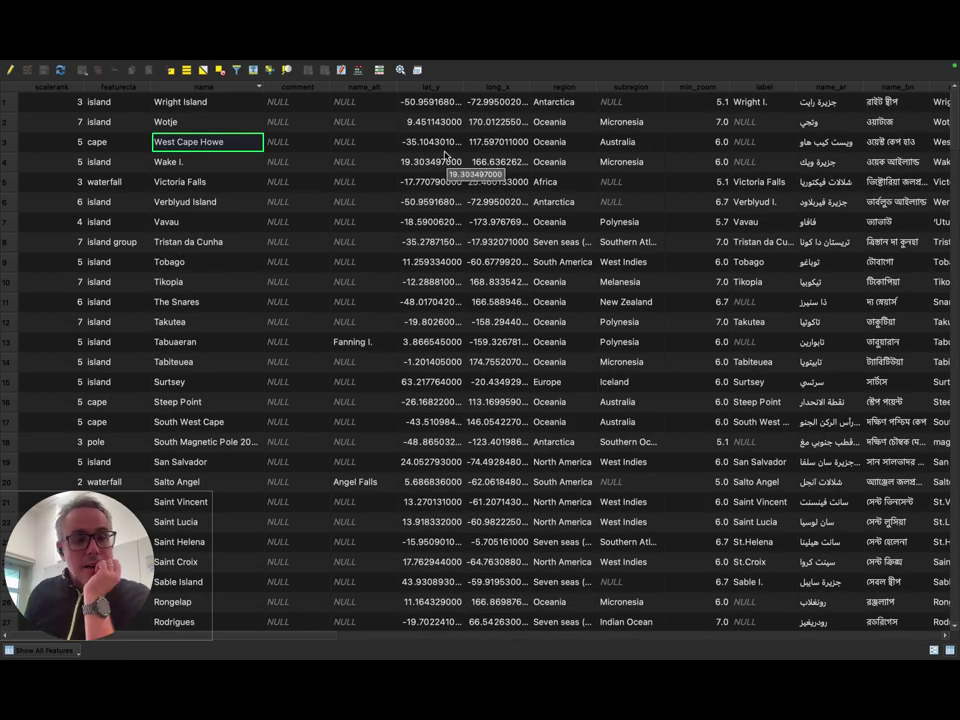
scroll(168, 253, right, 1)
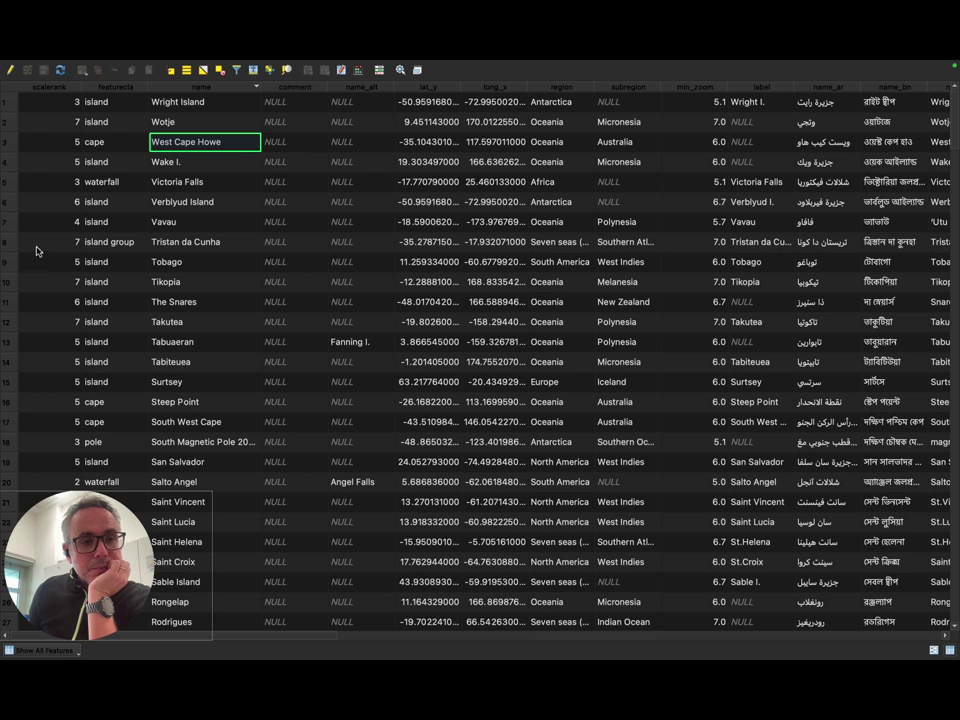
scroll(185, 323, down, 3)
scroll(200, 321, up, 3)
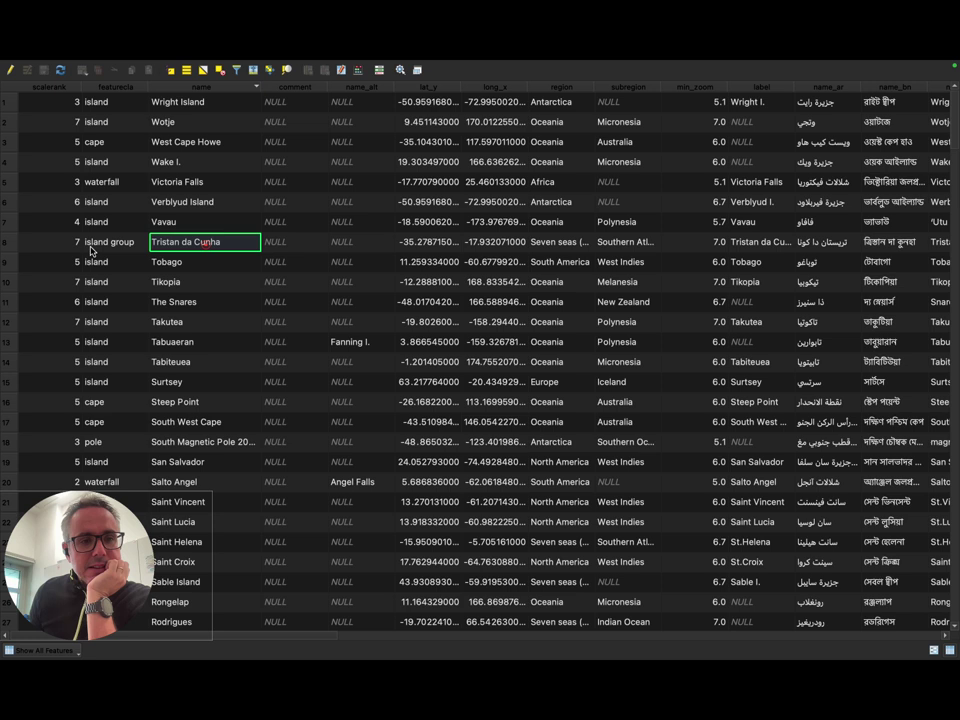
click(7, 242)
click(208, 246)
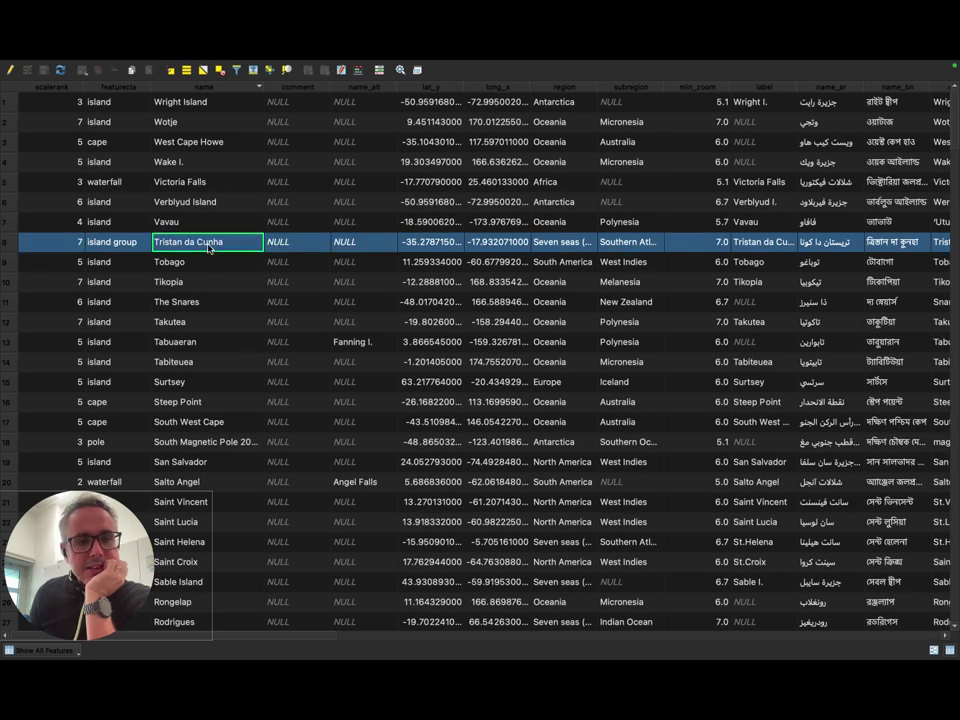
- Check the record's latitude, longitude and region, and widen the region and subregion columns
click(555, 243)
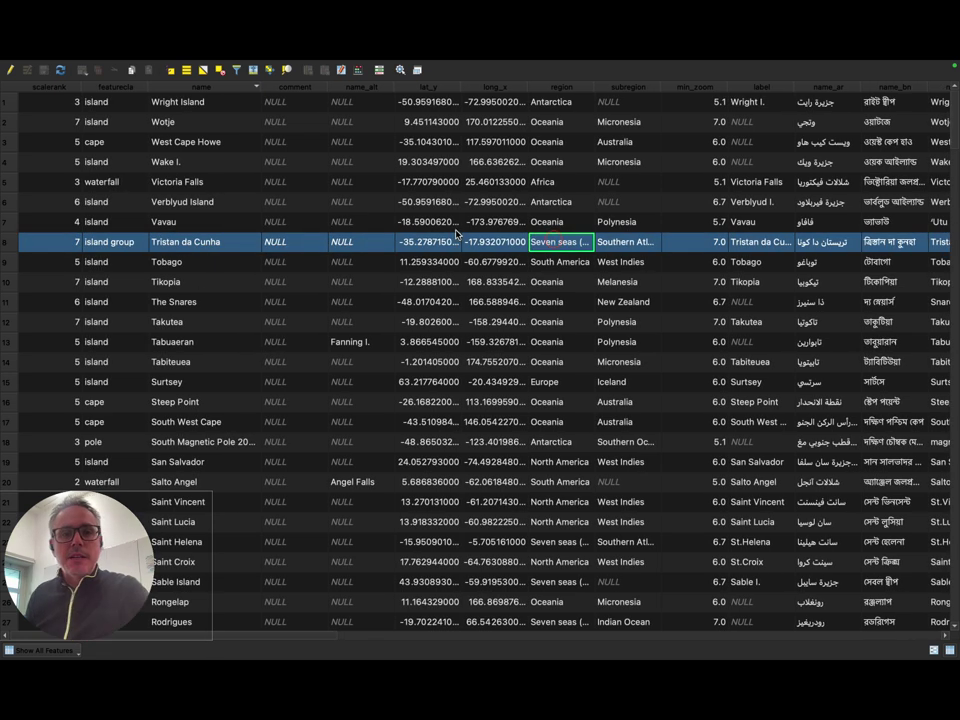
click(418, 247)
click(495, 243)
click(560, 246)
drag(595, 88, 615, 91)
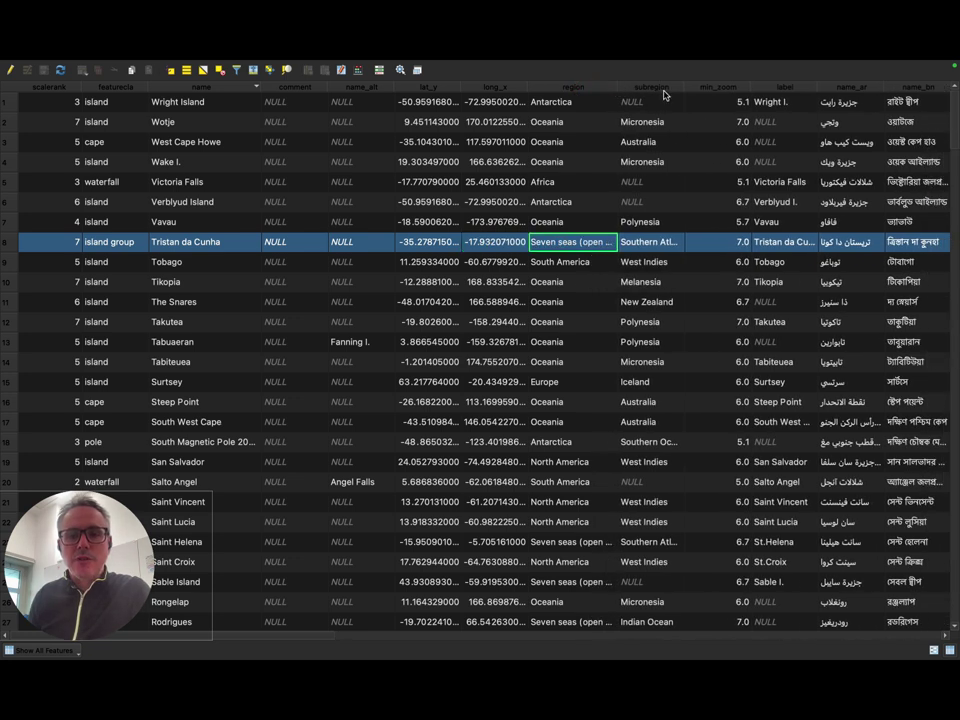
double_click(690, 88)
- Review the Tristan da Cunha record field by field, from subregion through the translated names and wikidataid, then return to scalerank
click(697, 243)
key(Right)
key(Right)
key(Right)
key(Right)
key(Right)
key(Right)
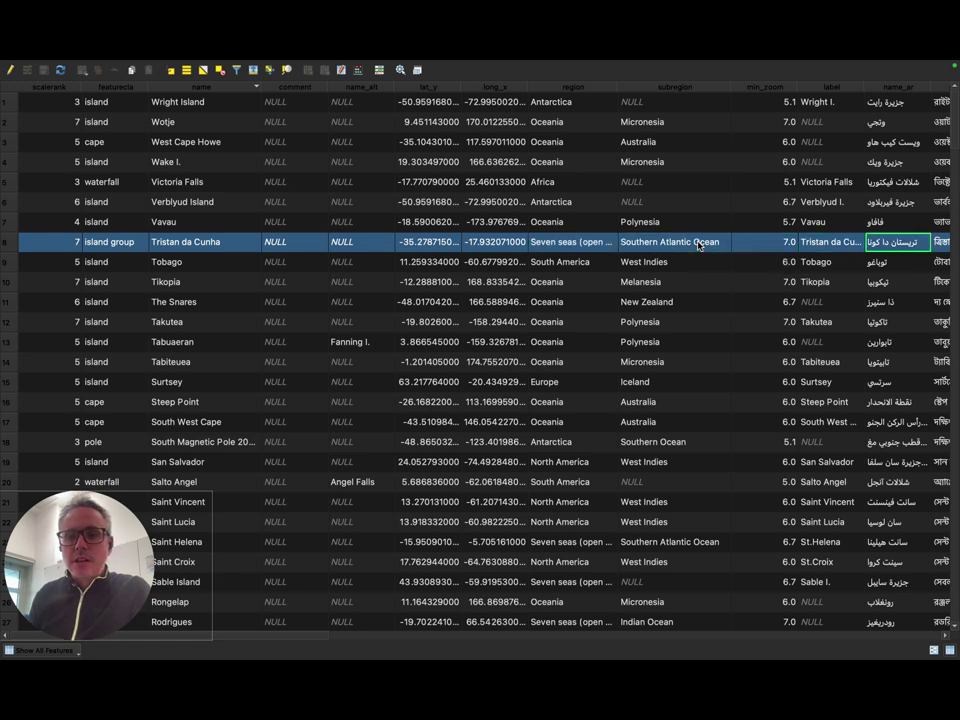
key(Right)
key(Right)
key(Right)
key(Right)
key(Right)
key(Right)
key(Right)
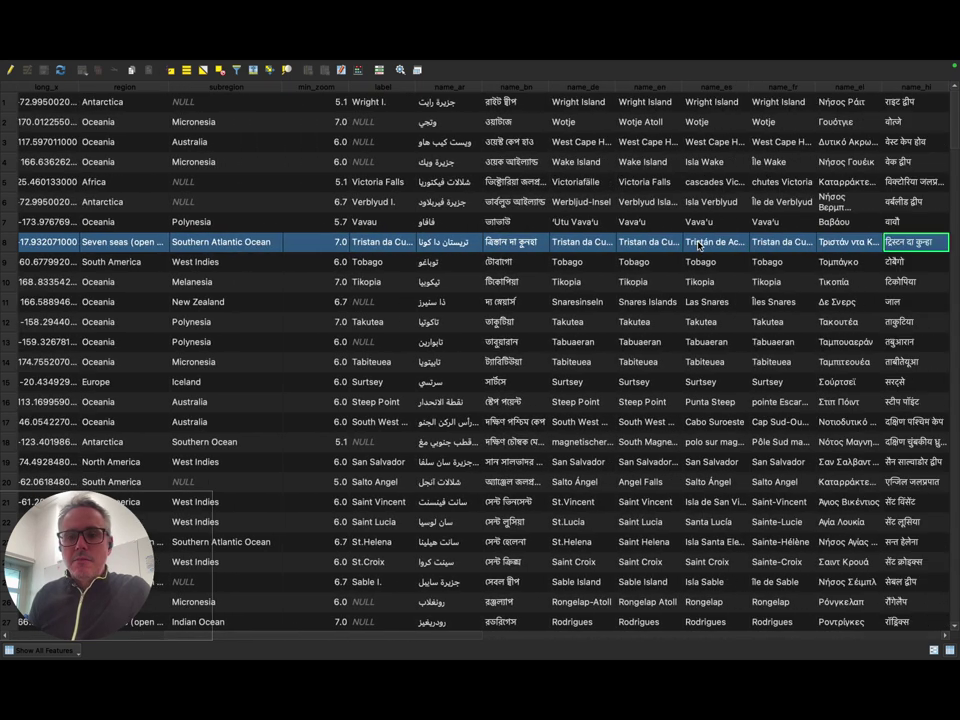
key(Right)
key(Right)
key(Right)
key(Right)
key(Right)
key(Right)
key(Right)
key(Right)
key(Right)
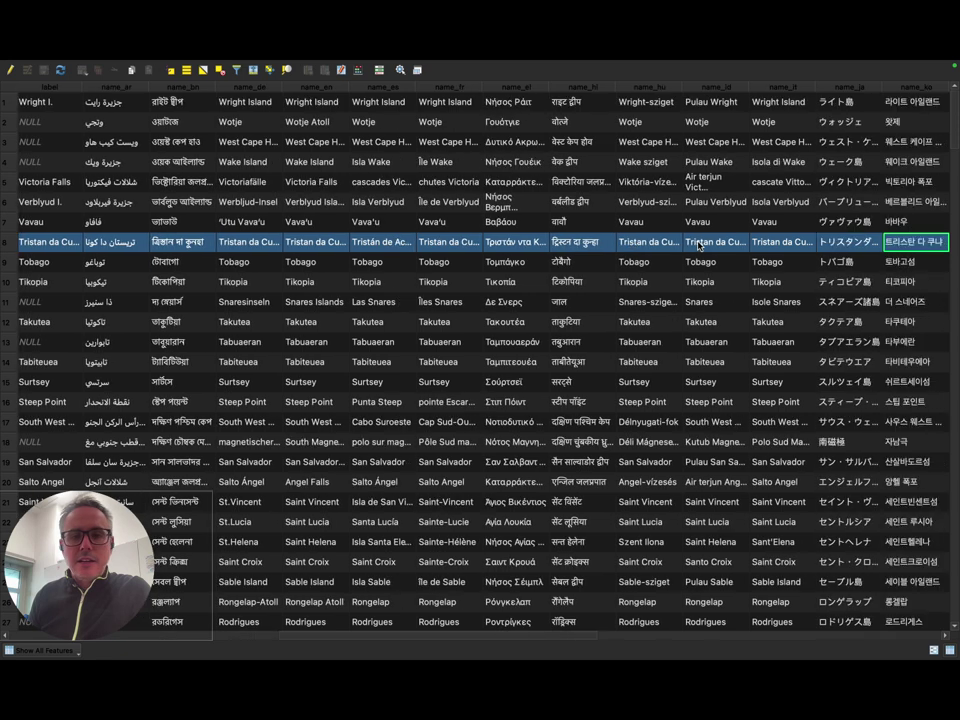
key(Right)
key(Right)
key(Right)
key(Right)
key(Right)
key(Right)
key(Right)
key(Right)
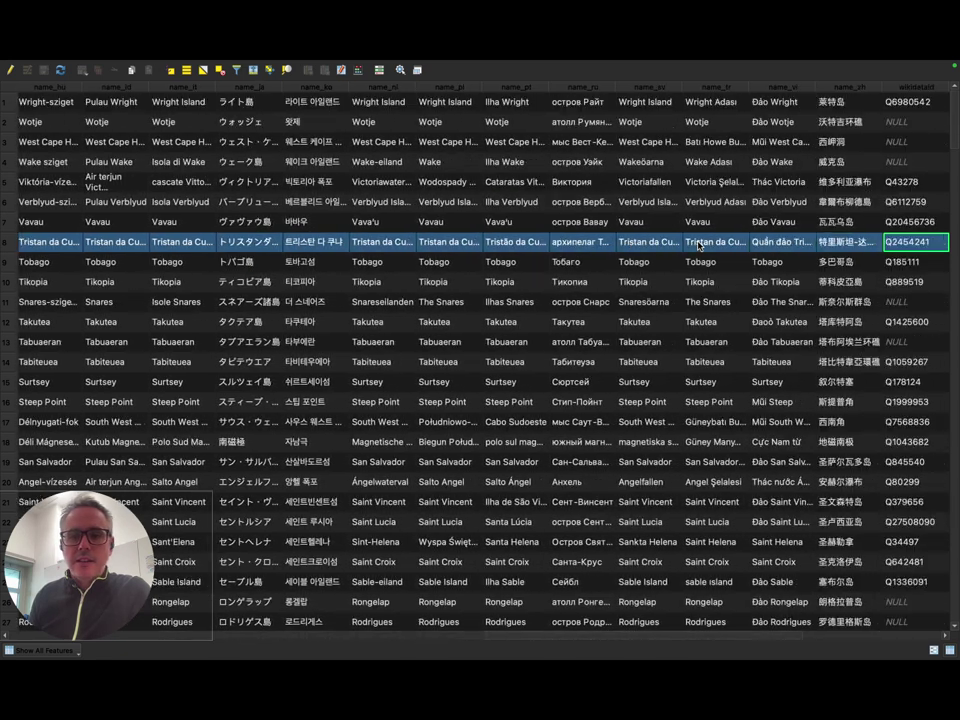
key(Left)
key(Left)
key(Left)
key(Left)
key(Left)
key(Left)
key(Left)
key(Left)
key(Left)
key(Left)
key(Left)
key(Left)
key(Left)
key(Left)
key(Left)
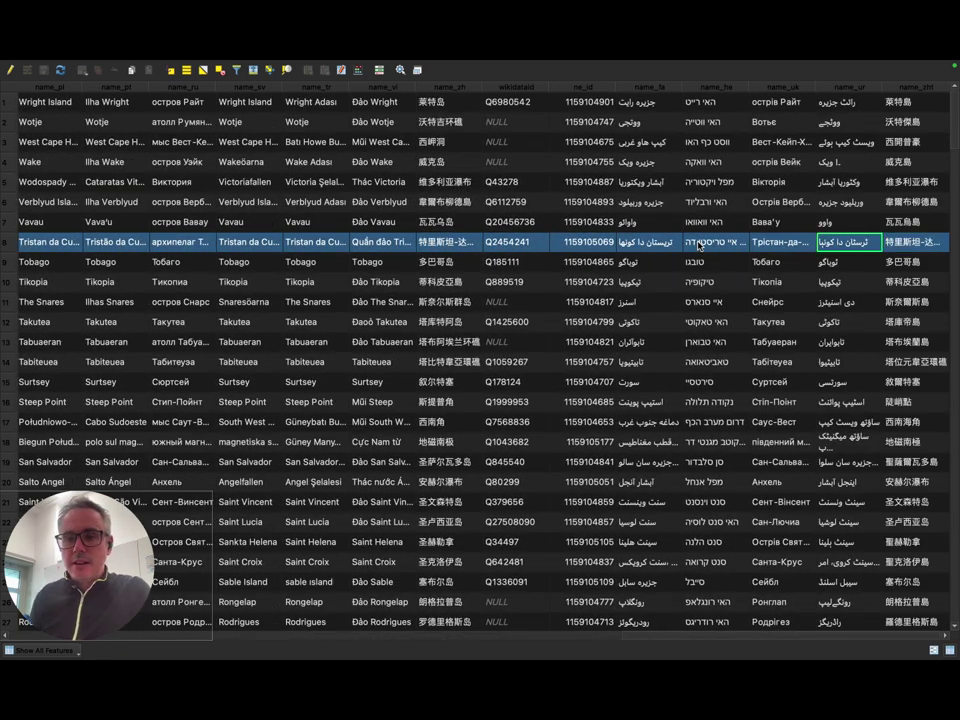
key(Left)
key(Left)
key(Left)
key(Left)
key(Left)
key(Left)
key(Left)
key(Left)
key(Left)
key(Left)
key(Left)
key(Left)
key(Left)
key(Left)
key(Left)
key(Left)
key(Left)
key(Left)
key(Left)
key(Left)
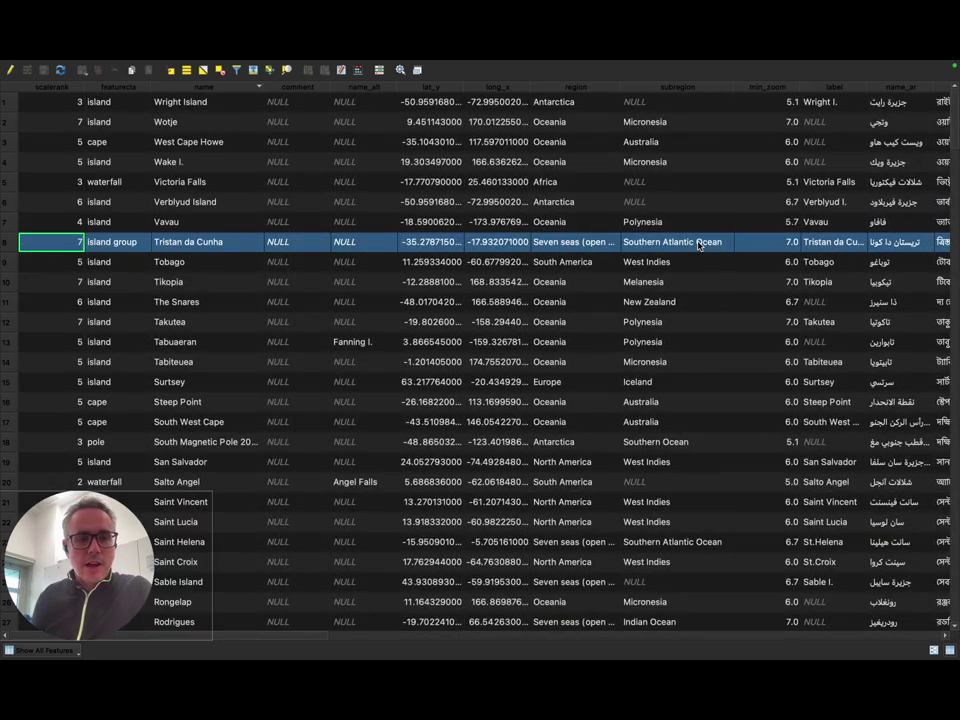
- Go through the scalerank, featurecla and name values of the Tristan da Cunha record
click(268, 227)
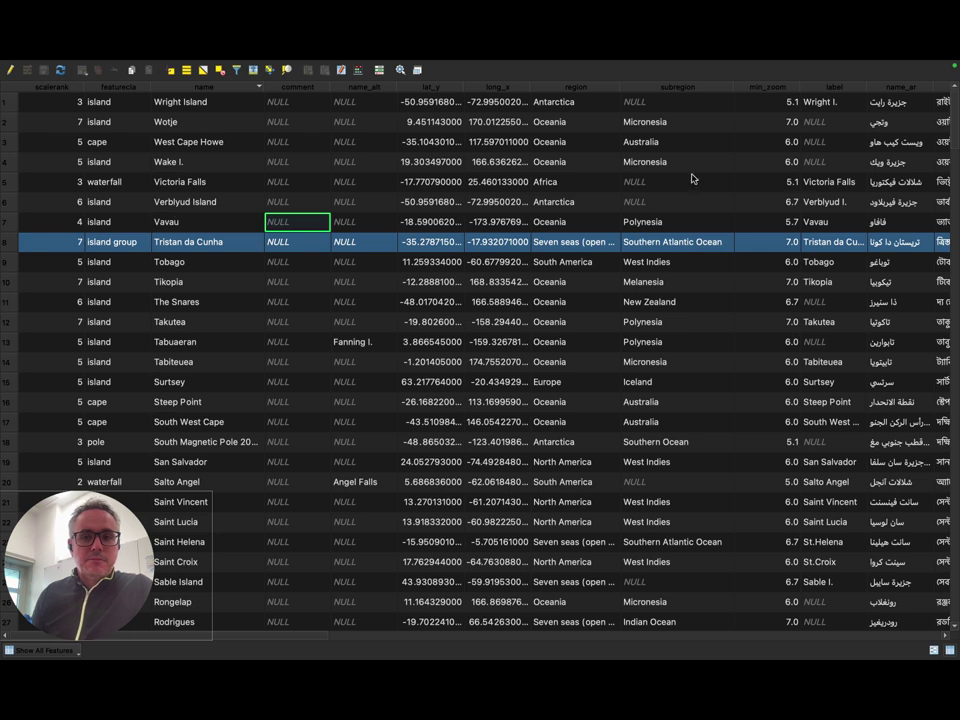
click(54, 243)
click(123, 246)
click(188, 248)
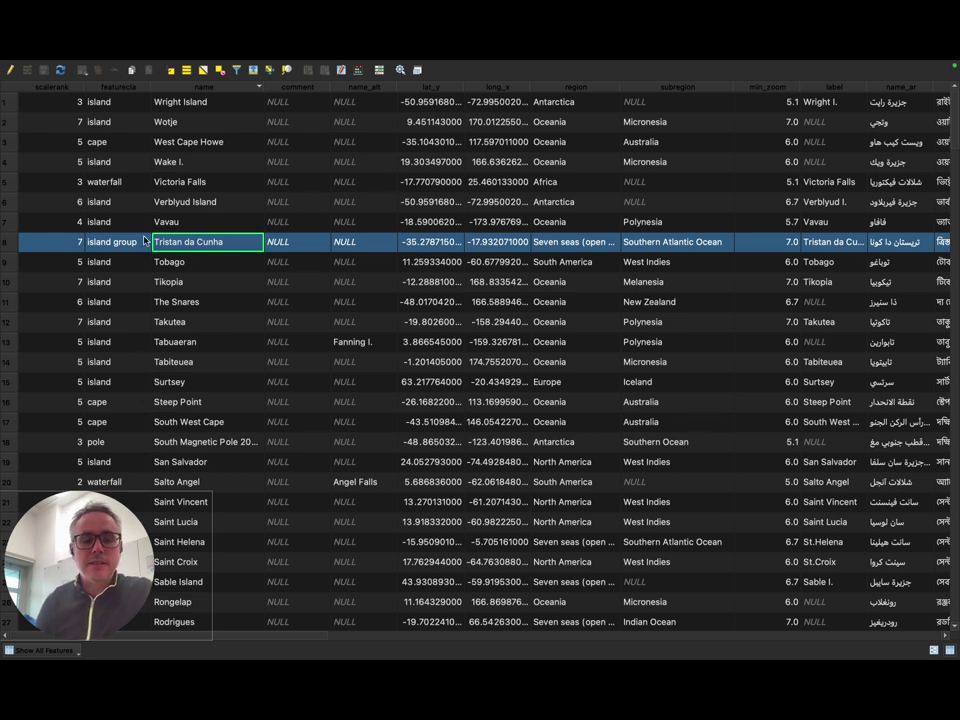
- Close the attribute table and show the map point at the southwestern tip of the Iberian Peninsula at a closer scale
mouse_move(724, 64)
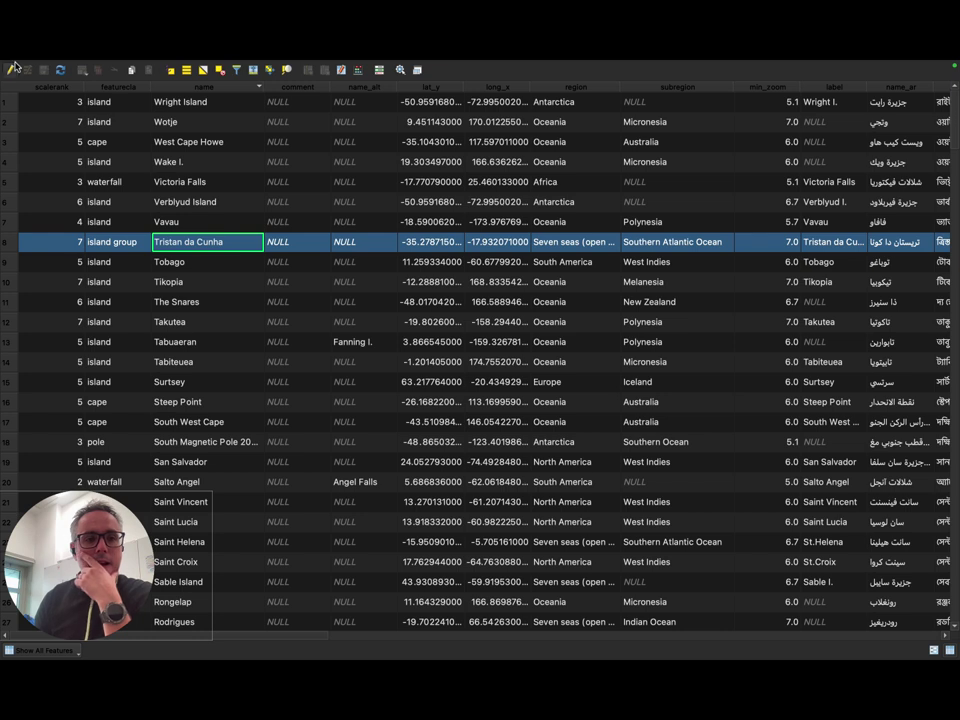
mouse_move(18, 69)
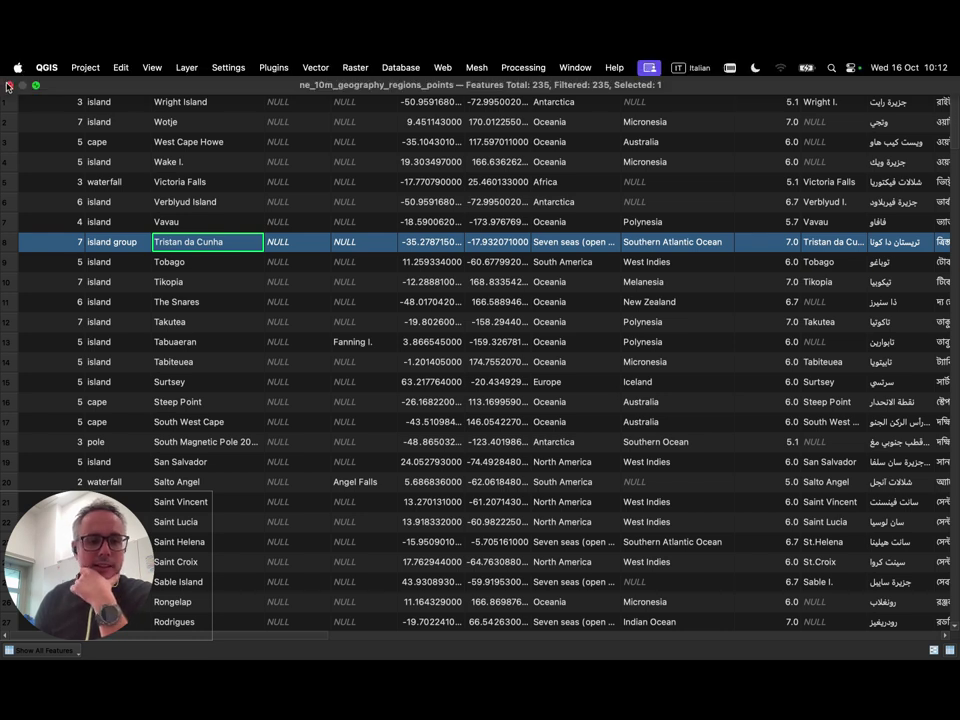
click(9, 85)
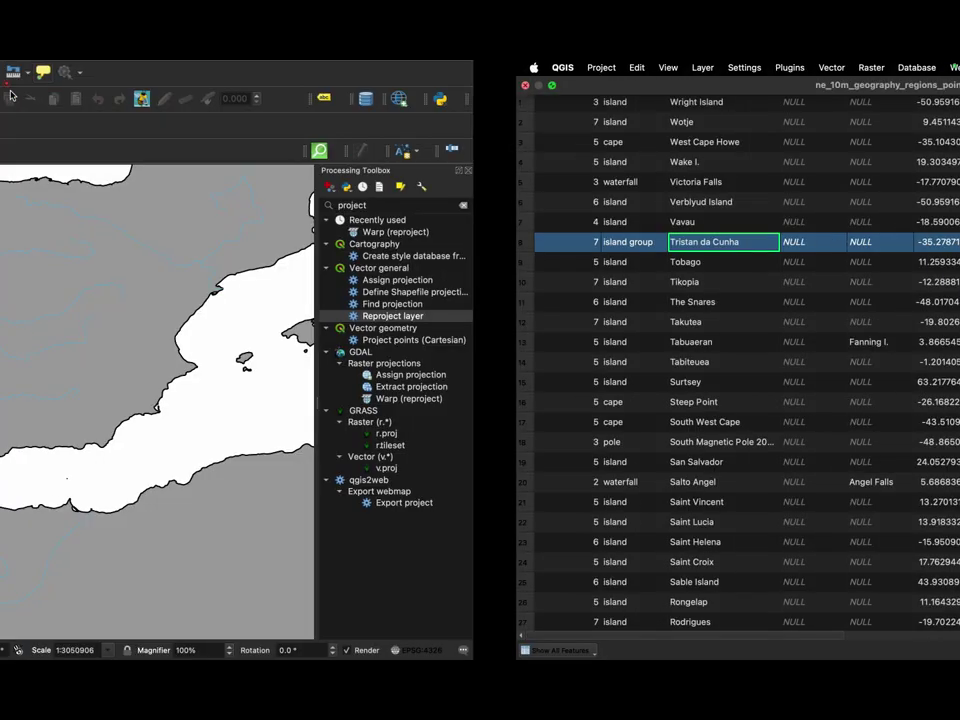
drag(340, 567, 507, 456)
scroll(507, 456, down, 1)
scroll(501, 388, up, 3)
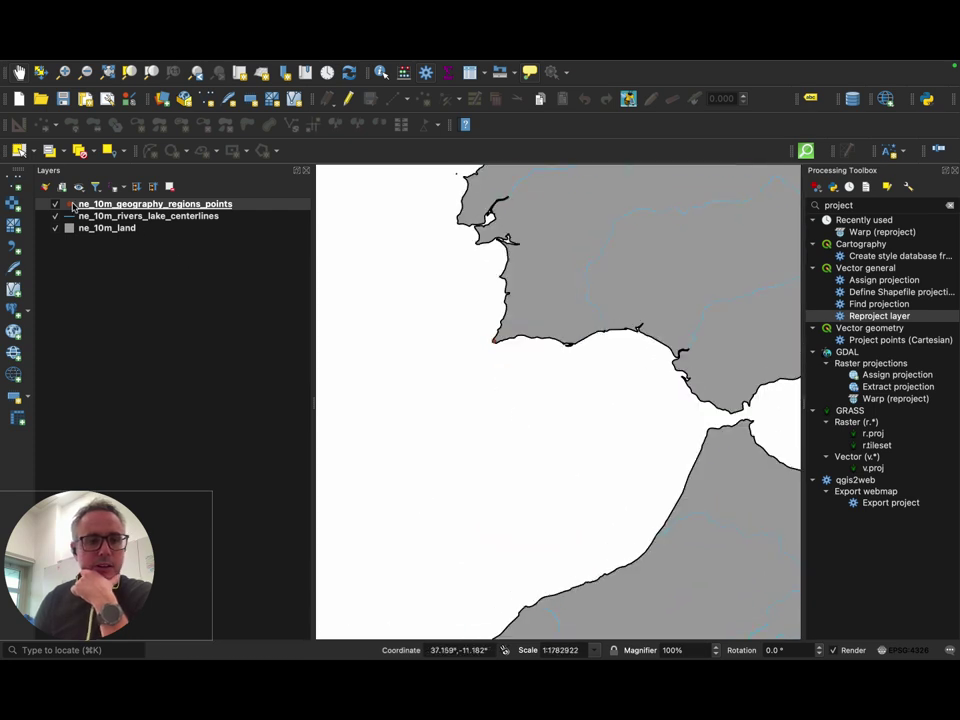
- Style the ne_10m_geography_regions_points layer with the preset black circle marker outlined in white
double_click(72, 204)
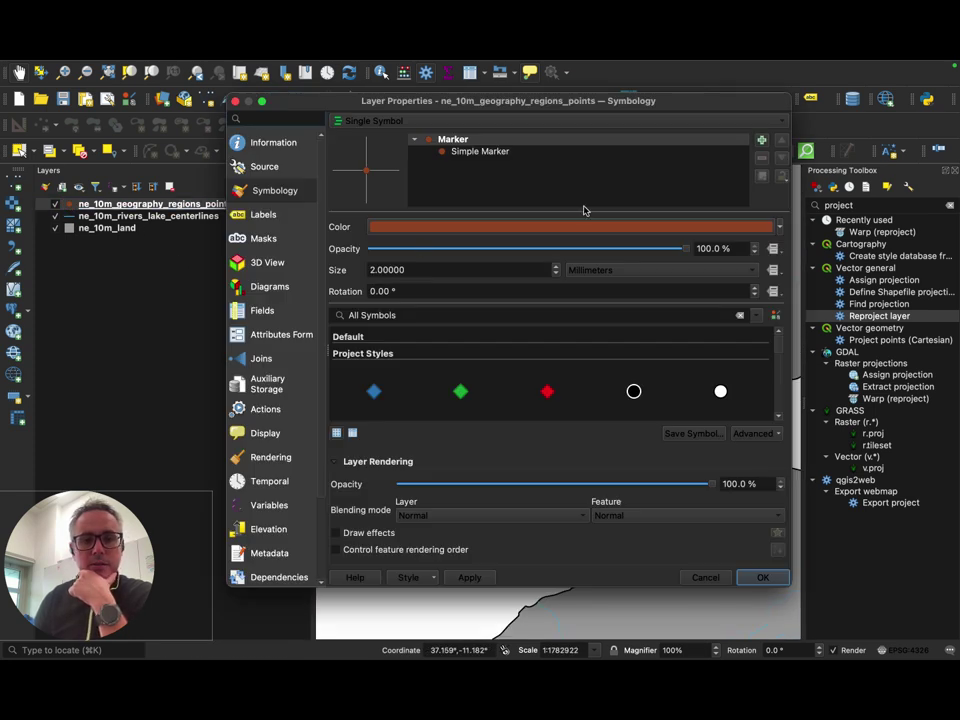
click(465, 152)
click(455, 139)
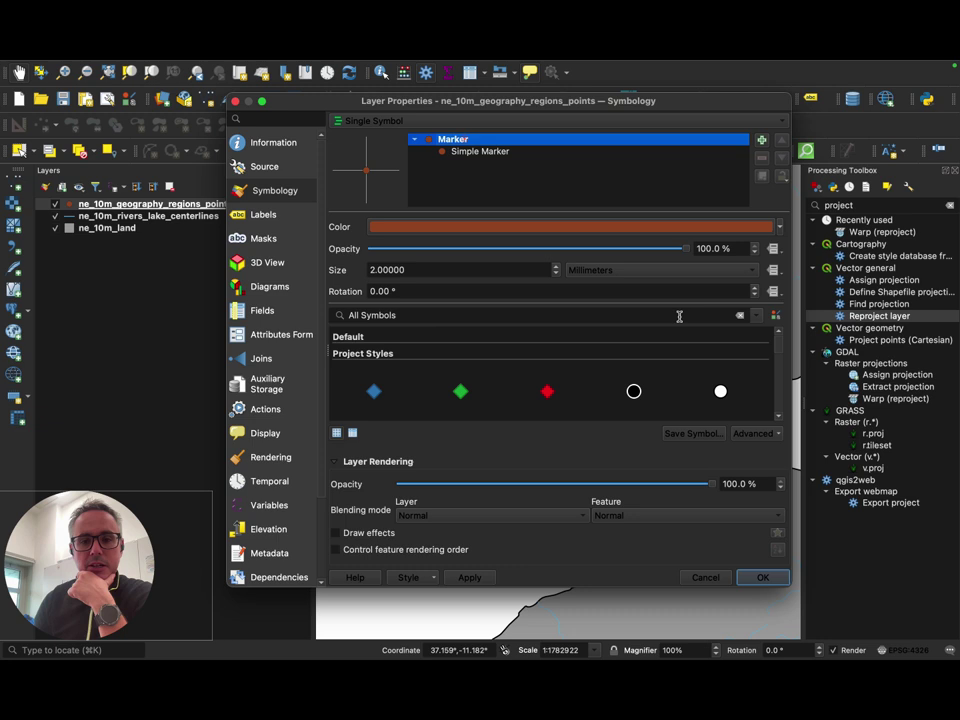
click(636, 390)
click(761, 576)
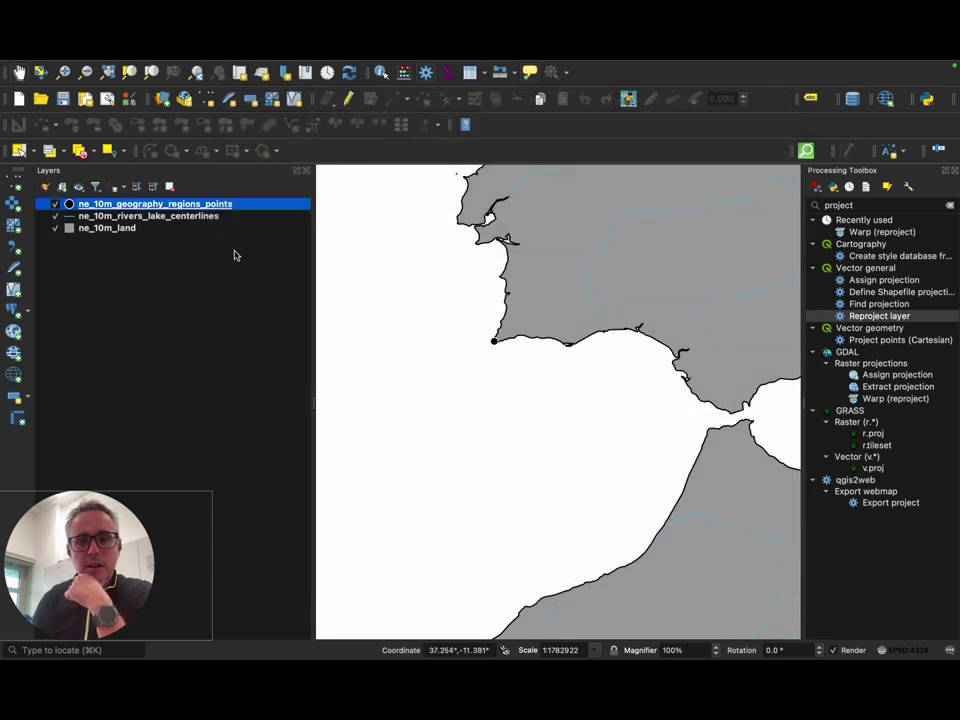
- Set the stroke width of the points layer's simple marker to 1 mm
double_click(135, 205)
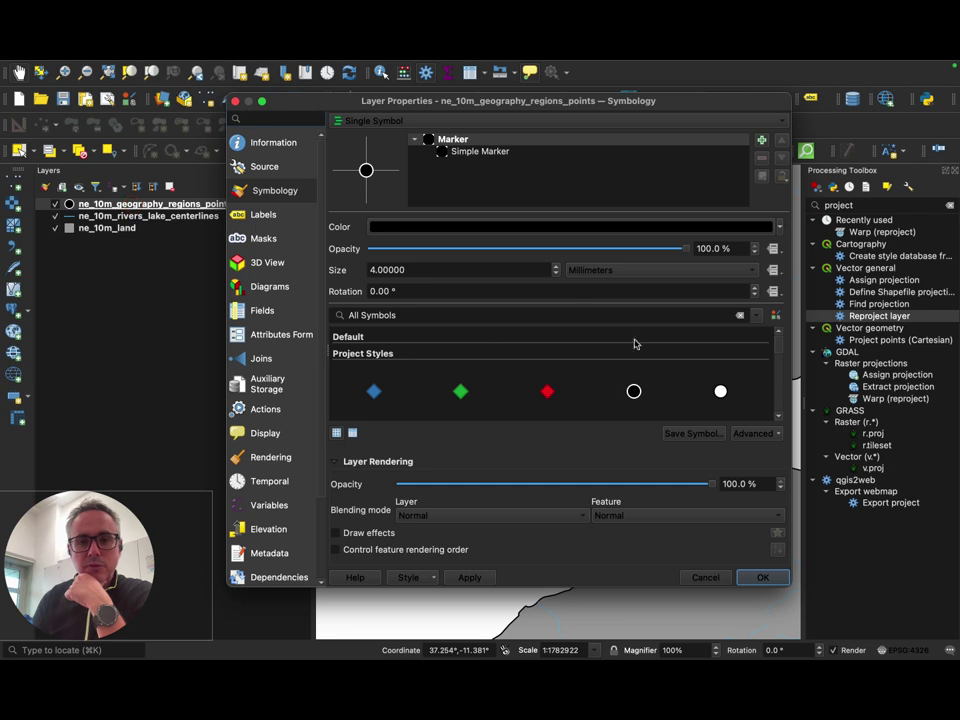
click(476, 155)
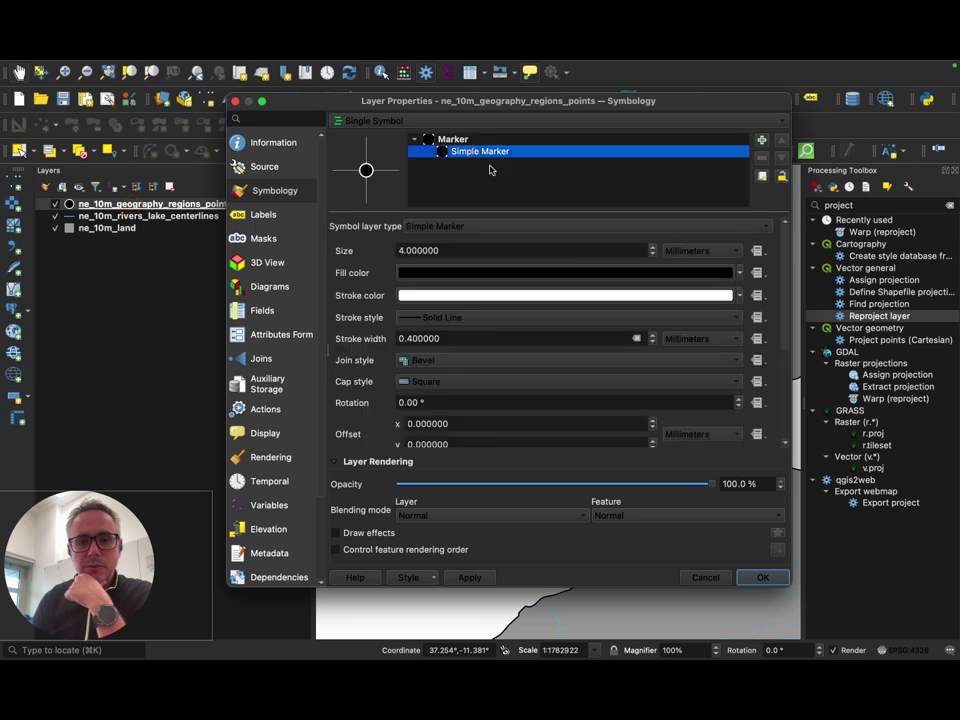
click(652, 334)
click(652, 334)
click(652, 334)
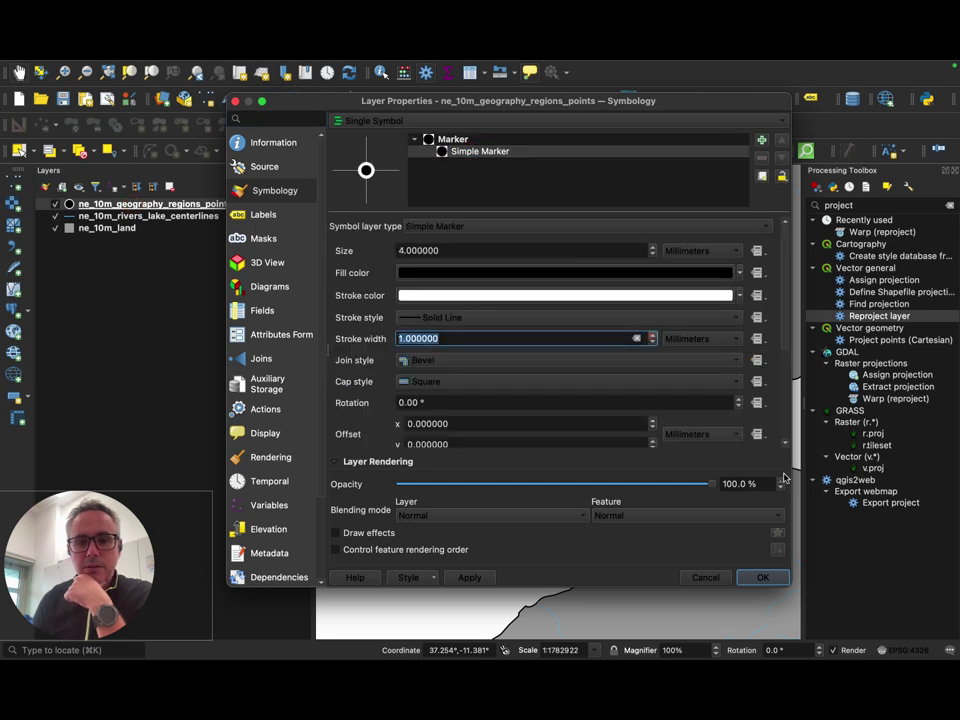
click(762, 578)
- Identify the features at the cape on the Iberian Peninsula's southwestern tip, clear the result and reselect the geography regions points layer
scroll(498, 336, up, 3)
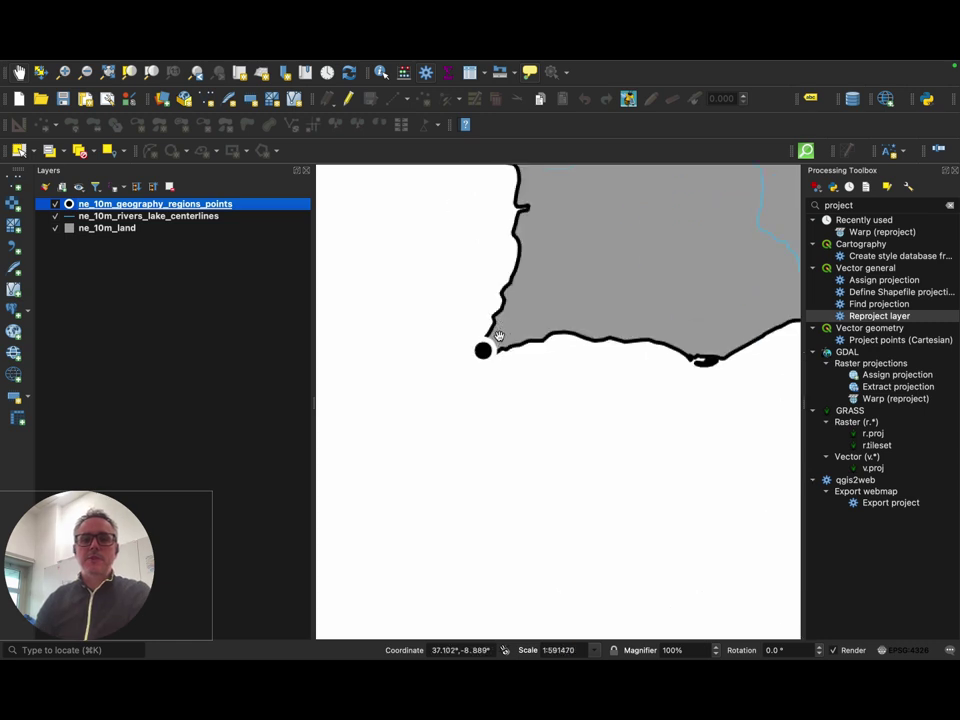
scroll(498, 336, up, 2)
scroll(498, 358, down, 3)
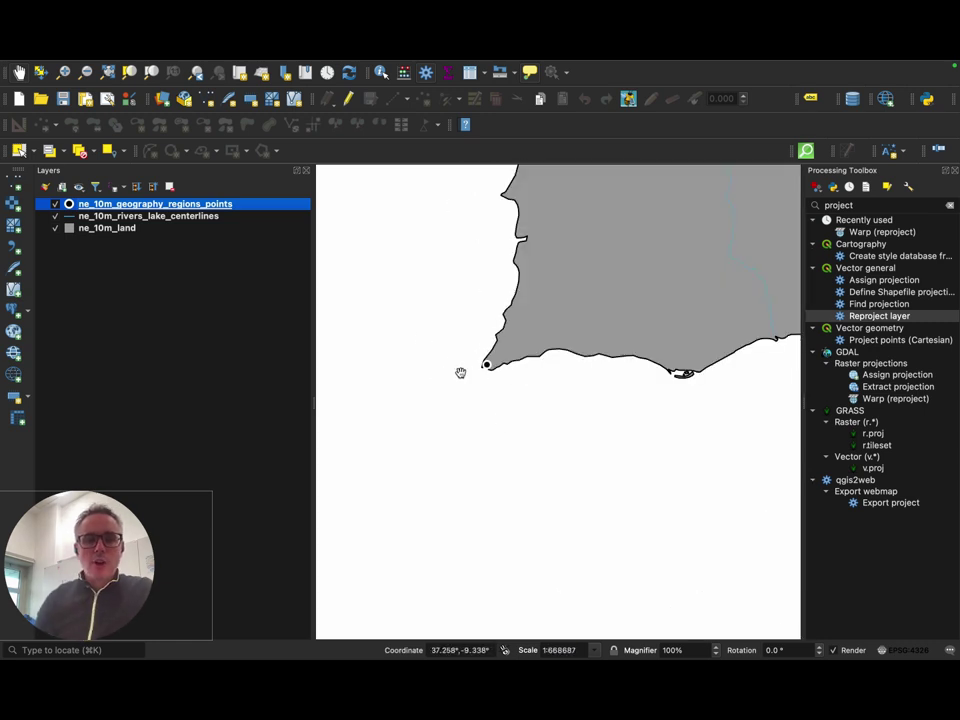
scroll(585, 388, down, 4)
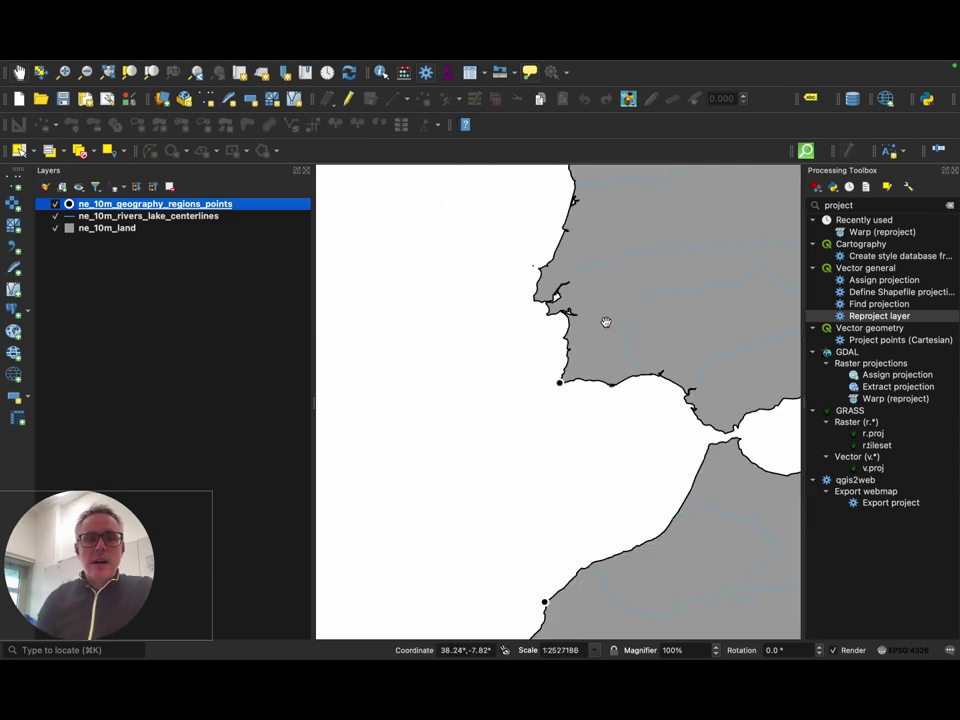
click(380, 74)
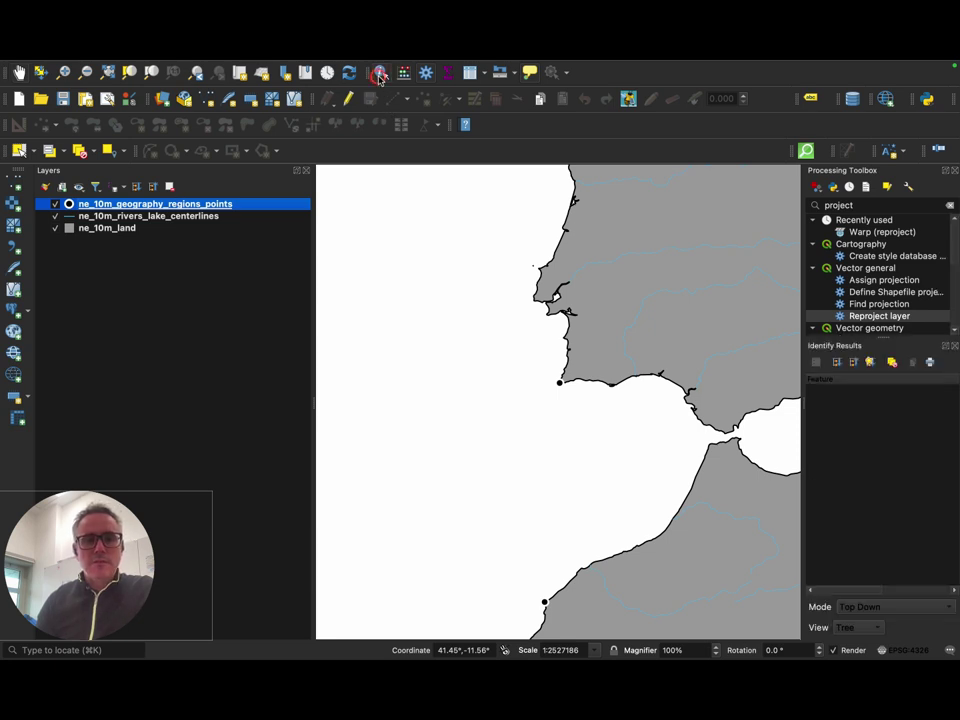
click(565, 387)
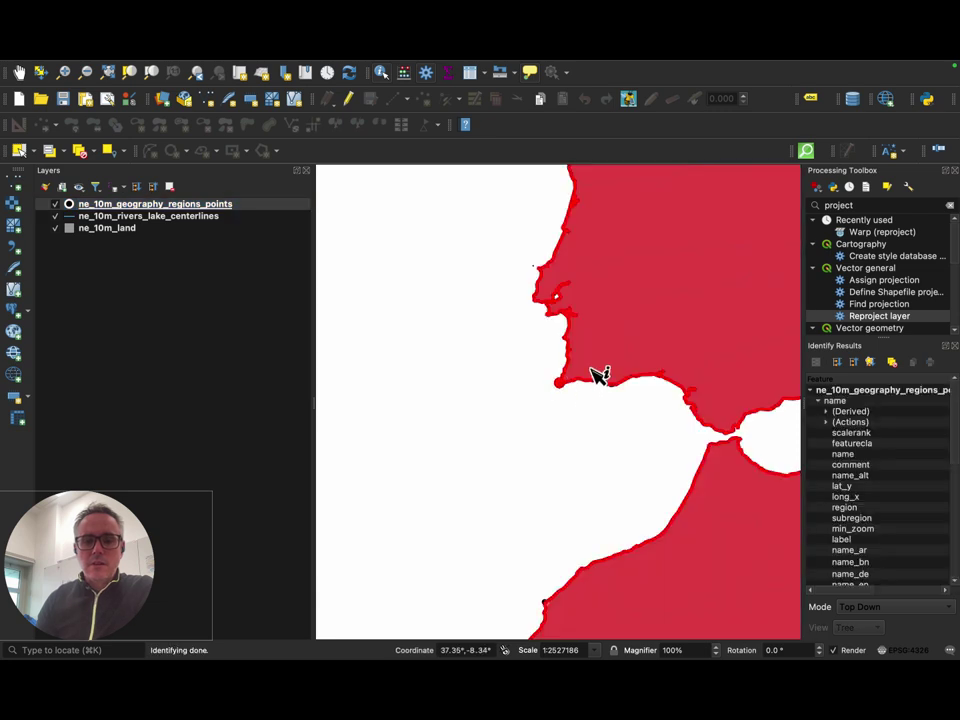
click(555, 416)
click(220, 203)
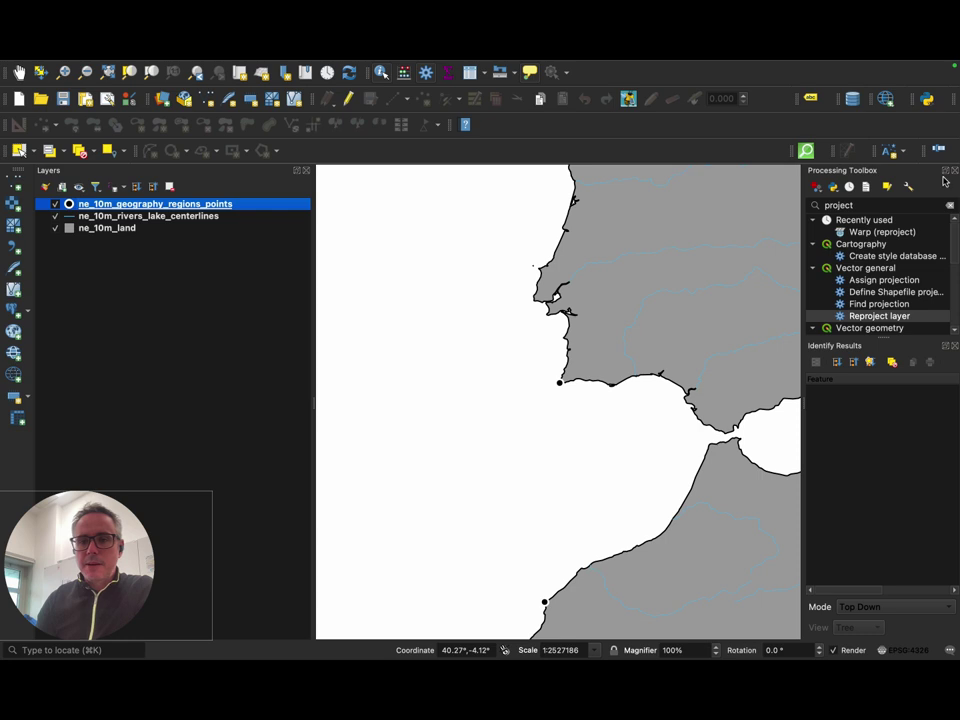
- Close the Processing Toolbox, widen the Identify Results area and set the identify mode to Current Layer
click(955, 172)
drag(801, 229, 696, 228)
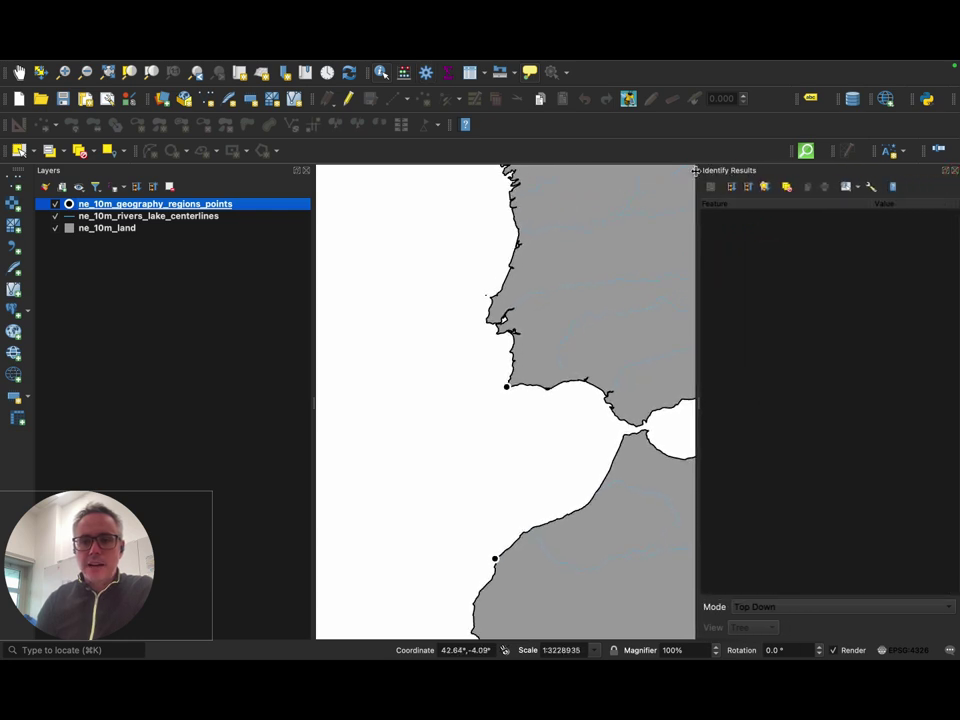
click(798, 607)
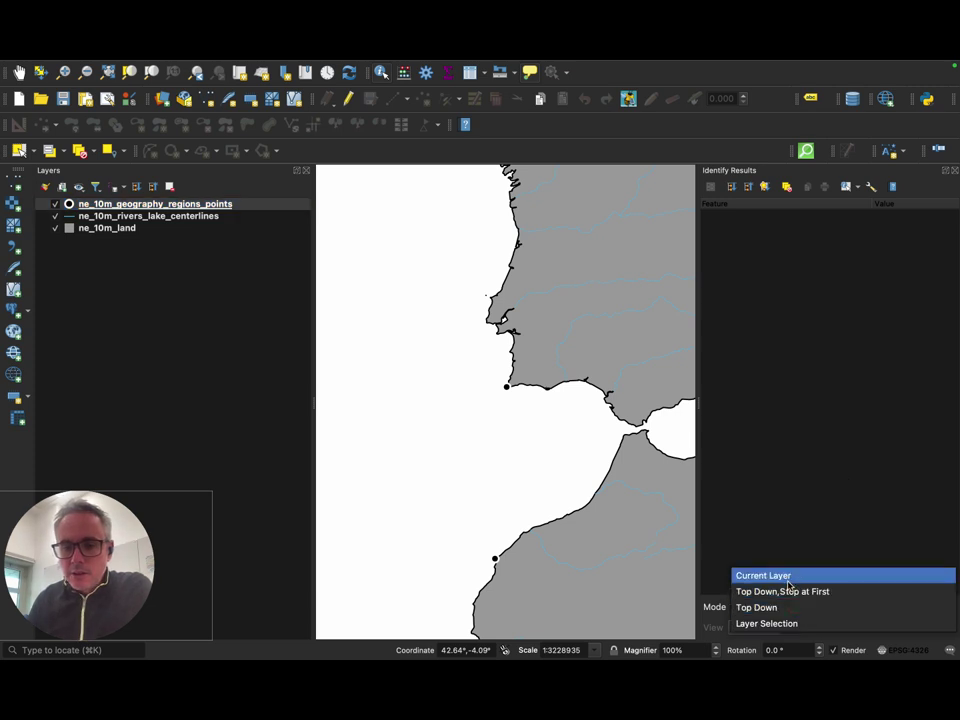
click(784, 577)
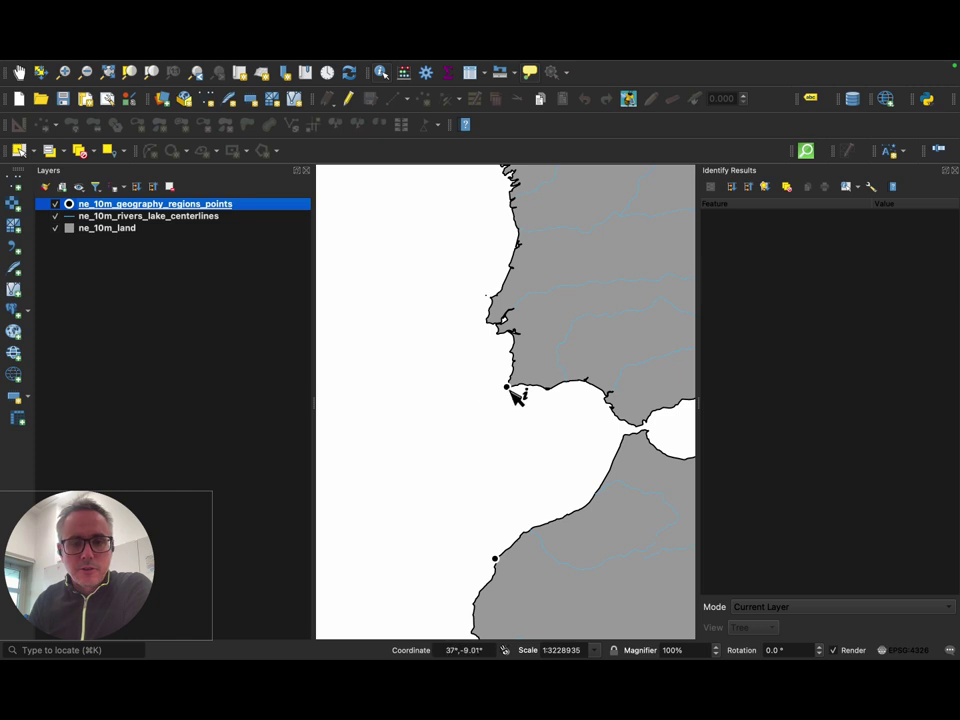
- Identify the southwestern cape point, widen the value column to read its names and attributes, then close the results and clear the highlight
click(509, 390)
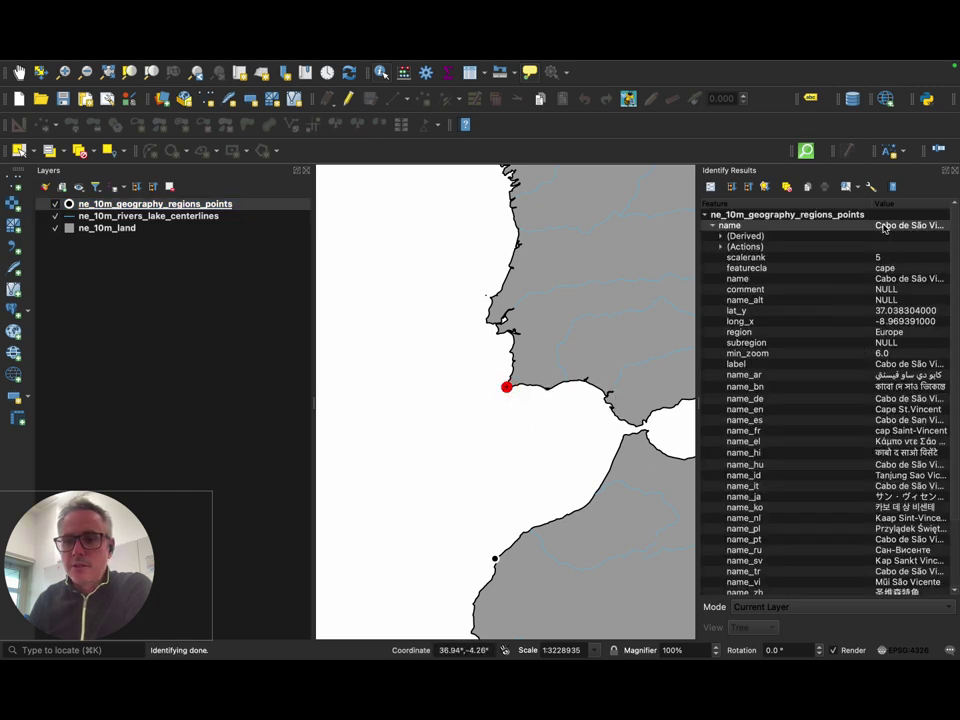
drag(871, 206, 790, 206)
click(799, 228)
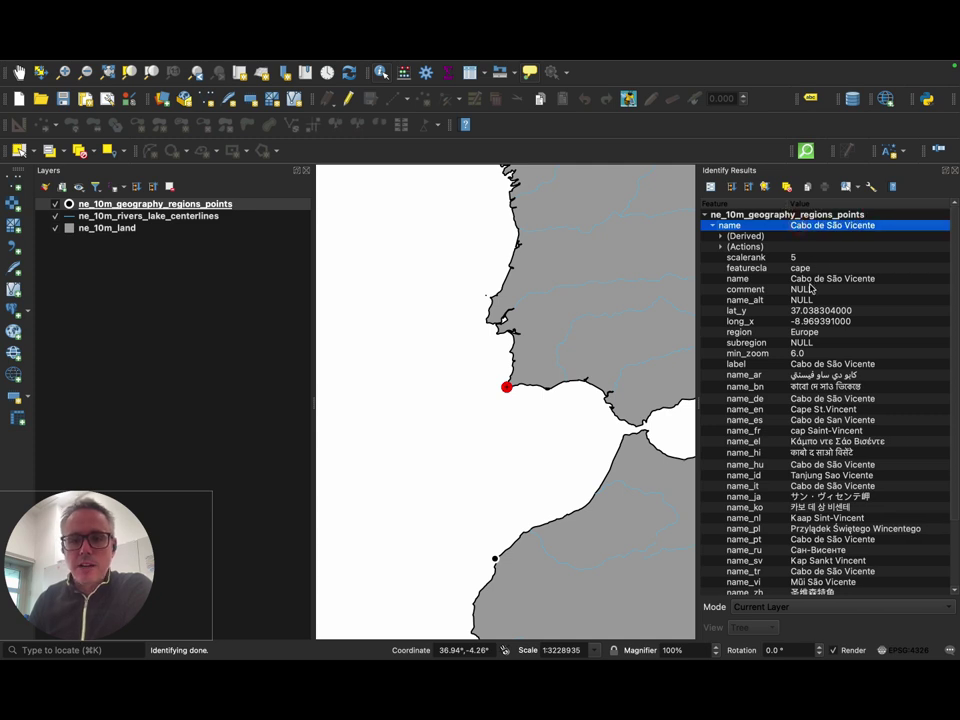
click(811, 289)
key(Up)
scroll(845, 359, down, 2)
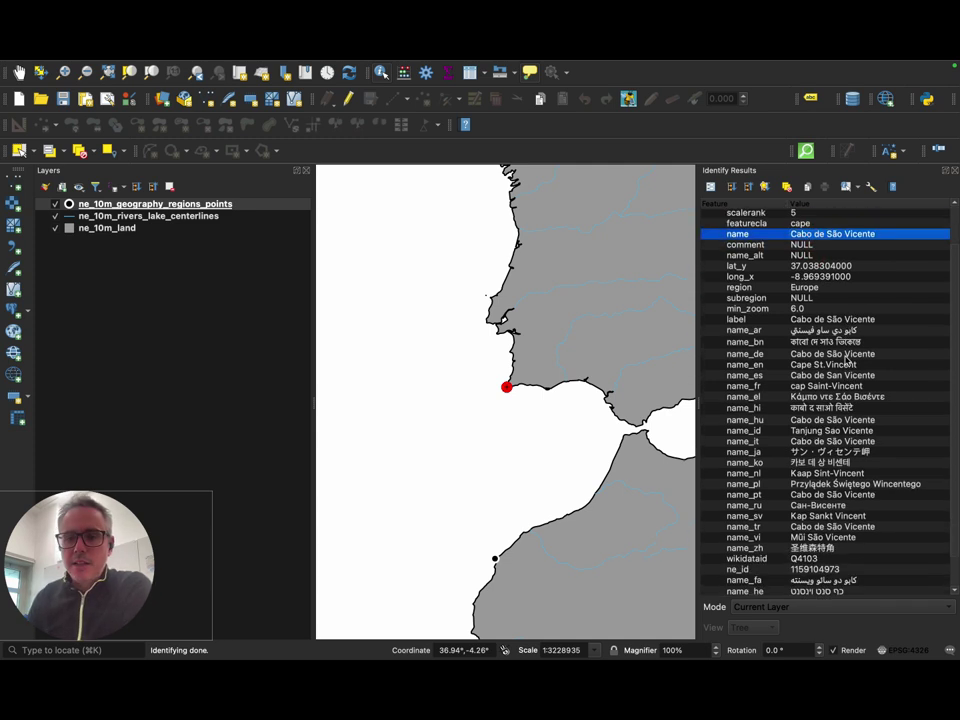
scroll(847, 359, down, 2)
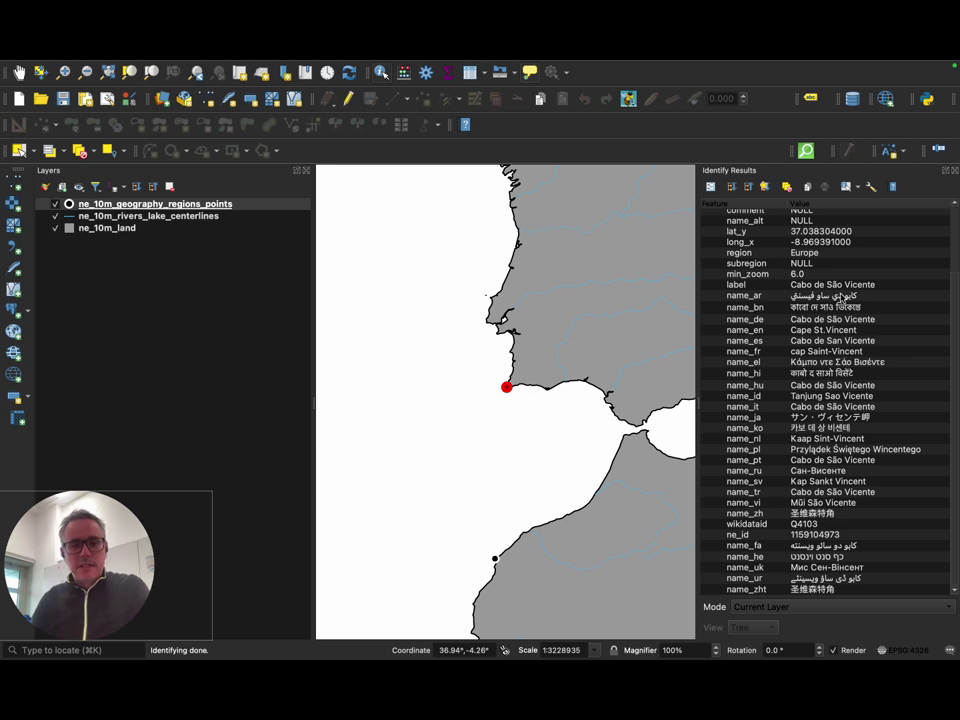
click(954, 172)
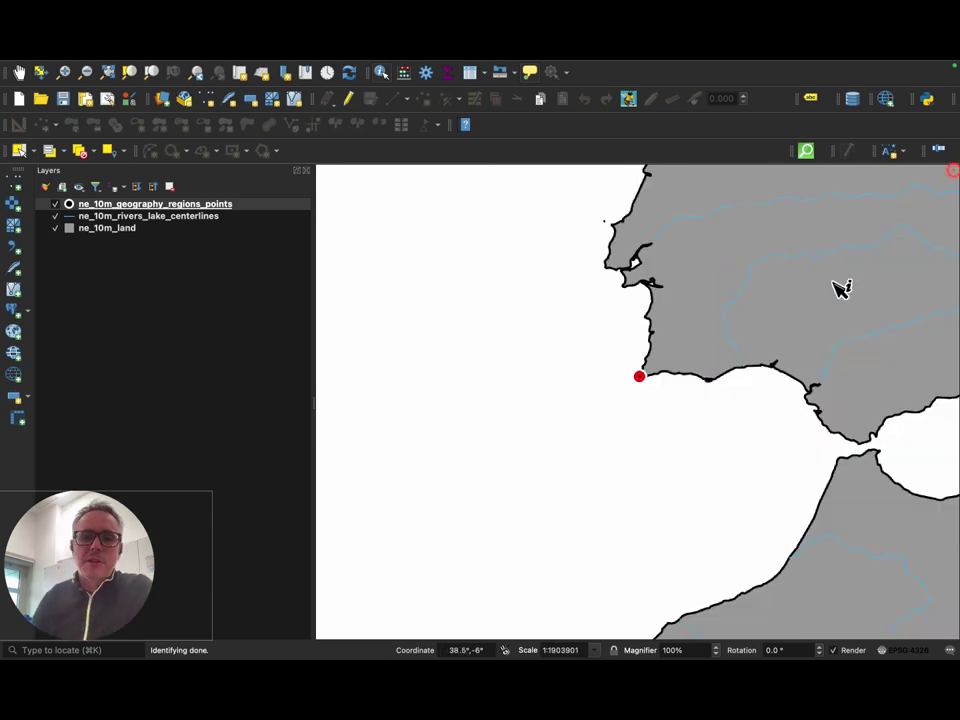
click(545, 390)
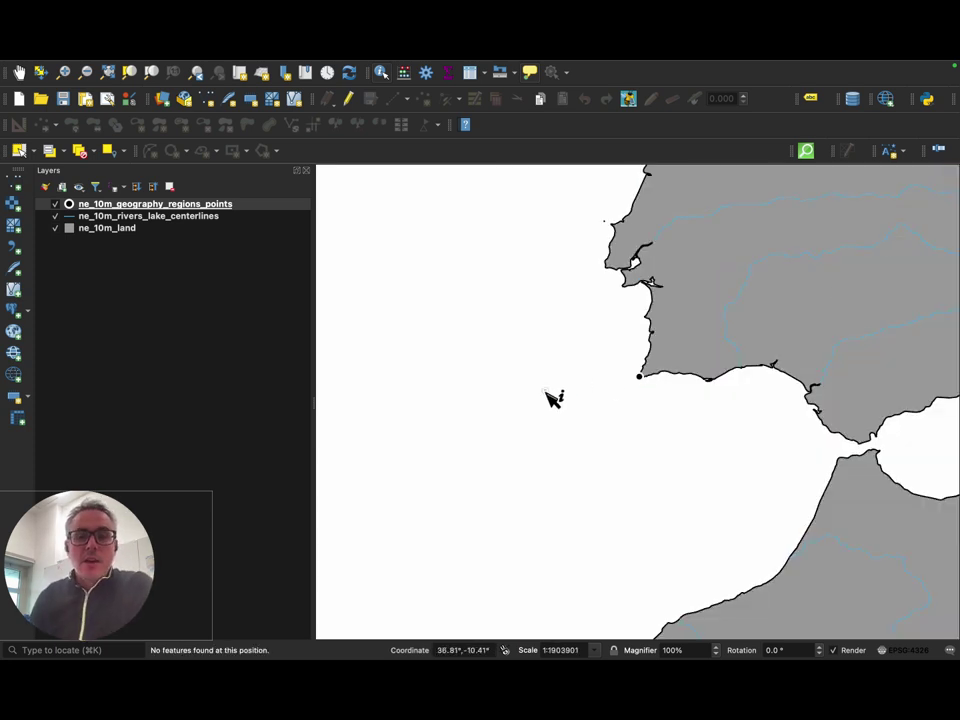
- Turn on single labels for the geography regions points layer, using the name field as the label value
double_click(143, 205)
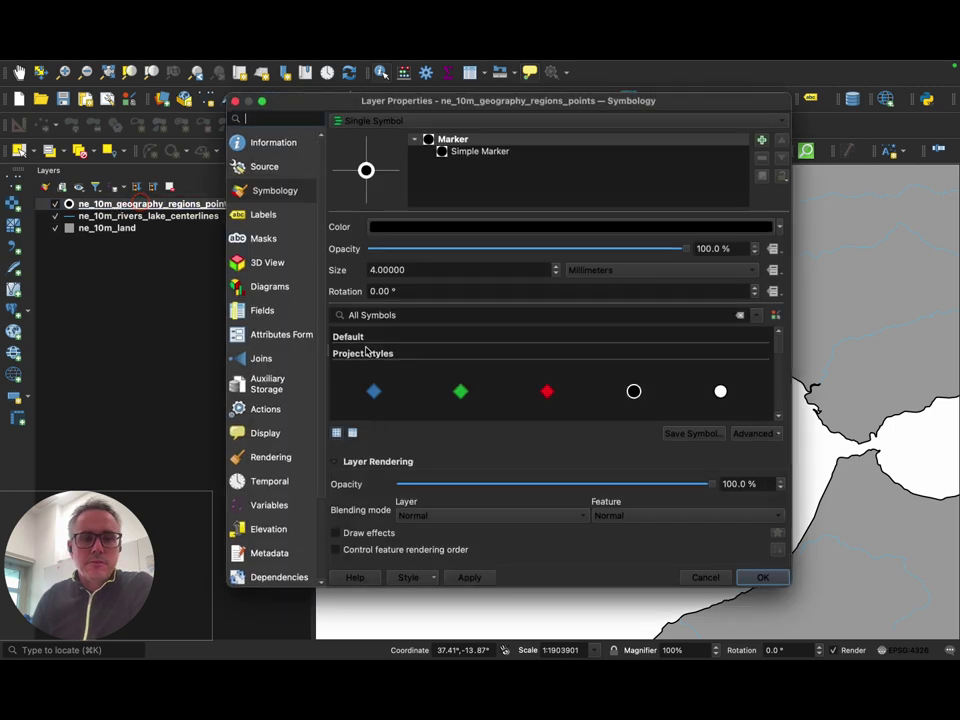
click(262, 216)
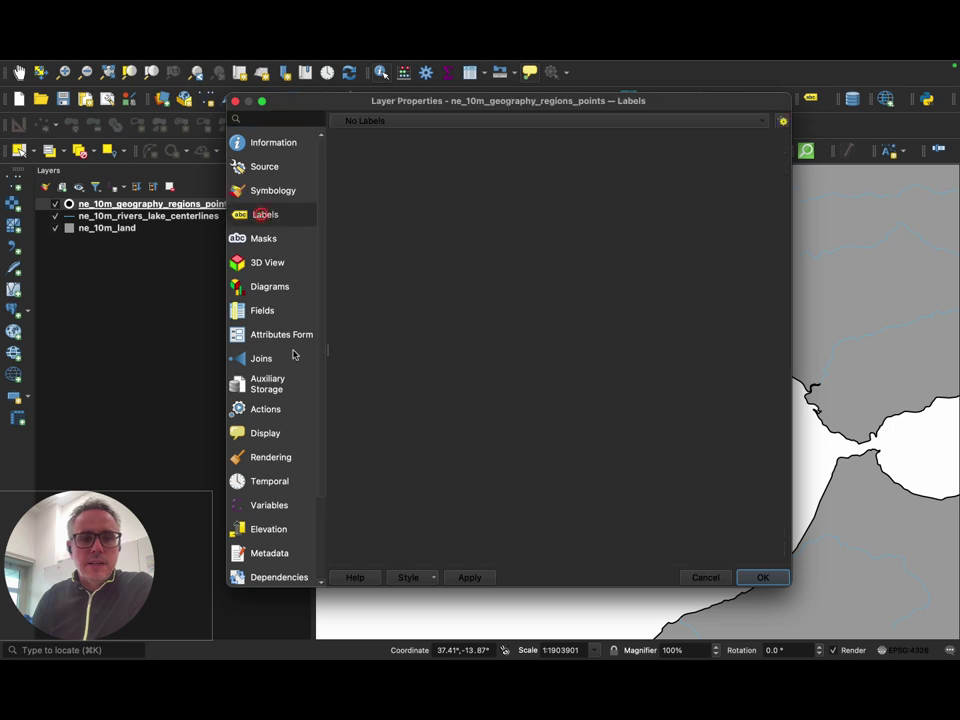
click(405, 122)
click(402, 136)
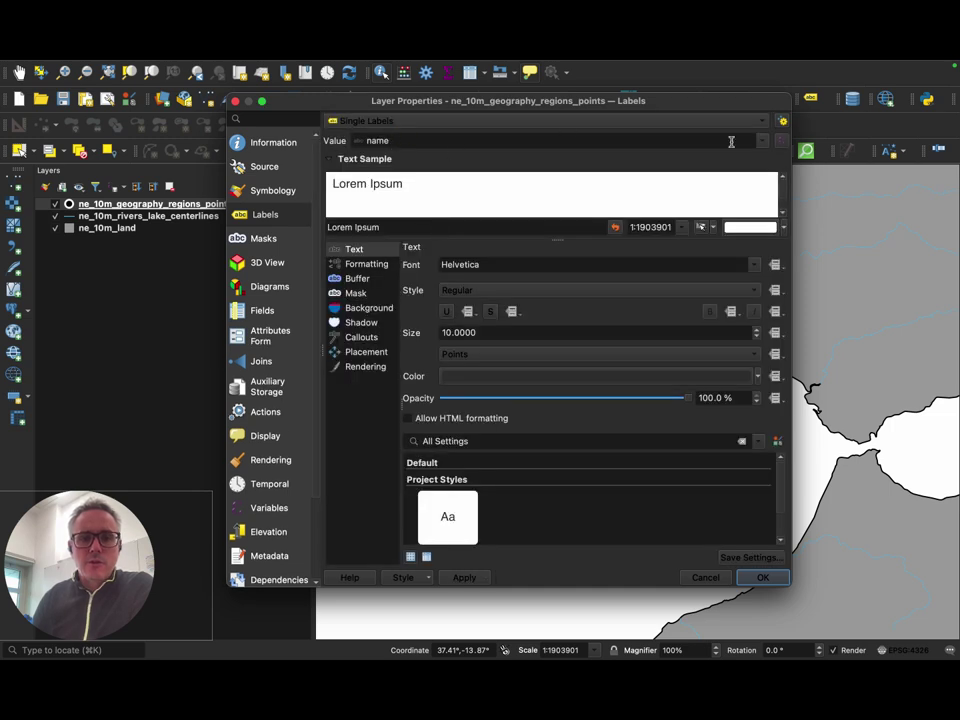
click(761, 145)
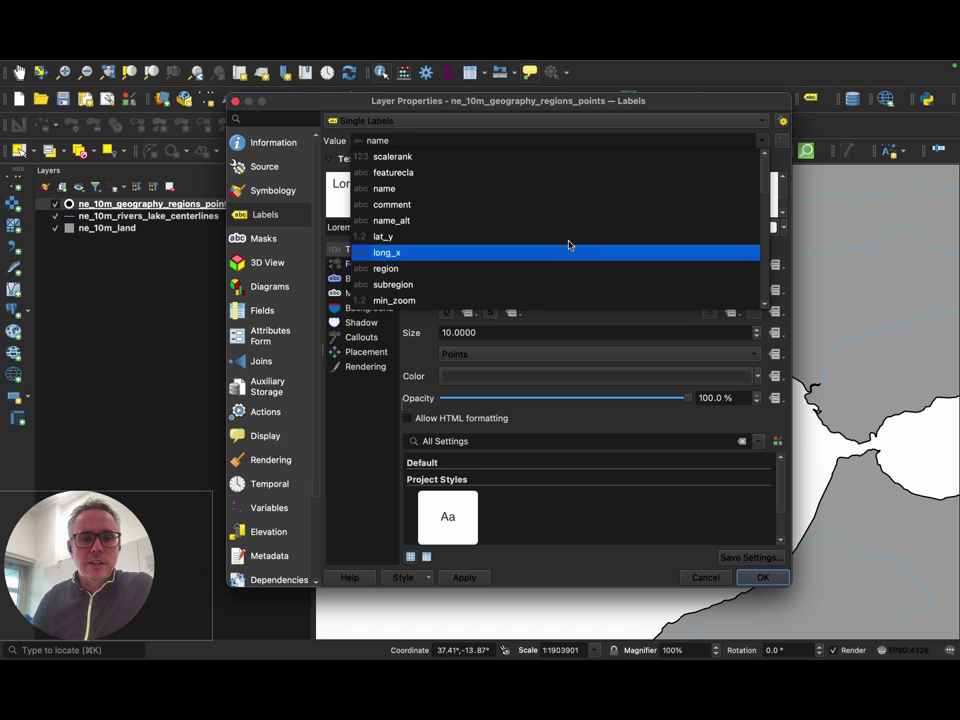
click(527, 190)
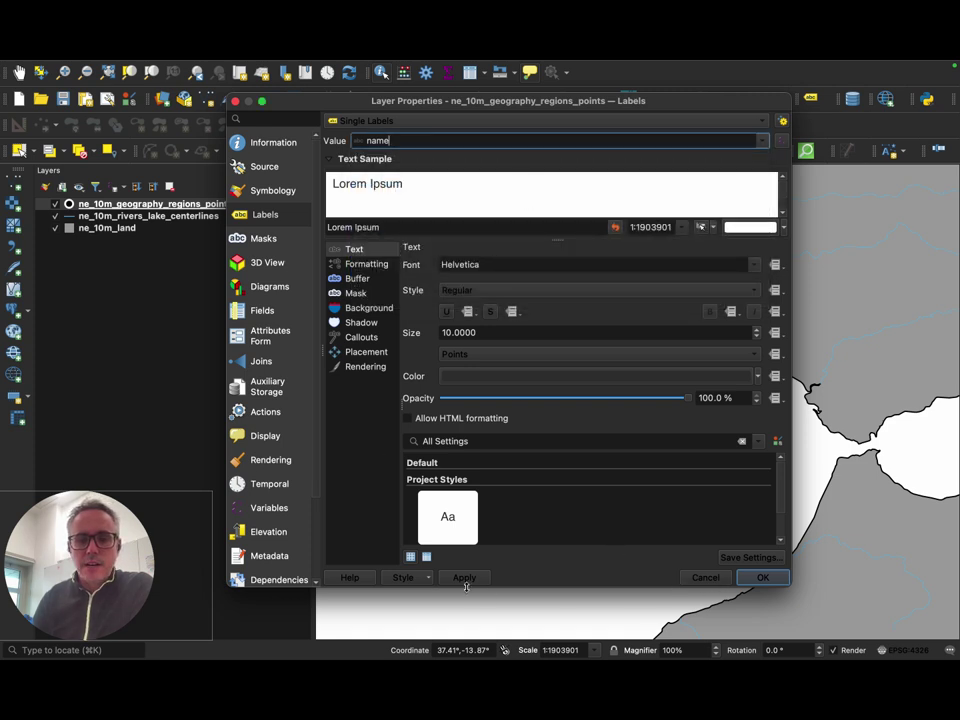
click(463, 578)
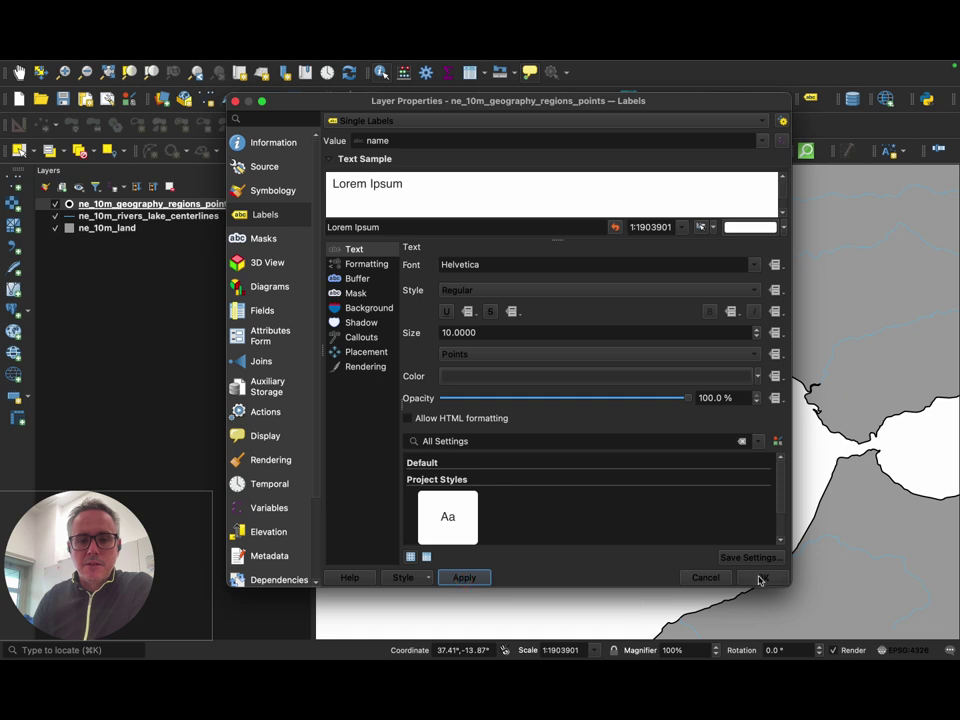
click(760, 577)
- Identify the river crossing southern Spain in the ne_10m_rivers_lake_centerlines layer and check its name and attributes
scroll(677, 381, up, 2)
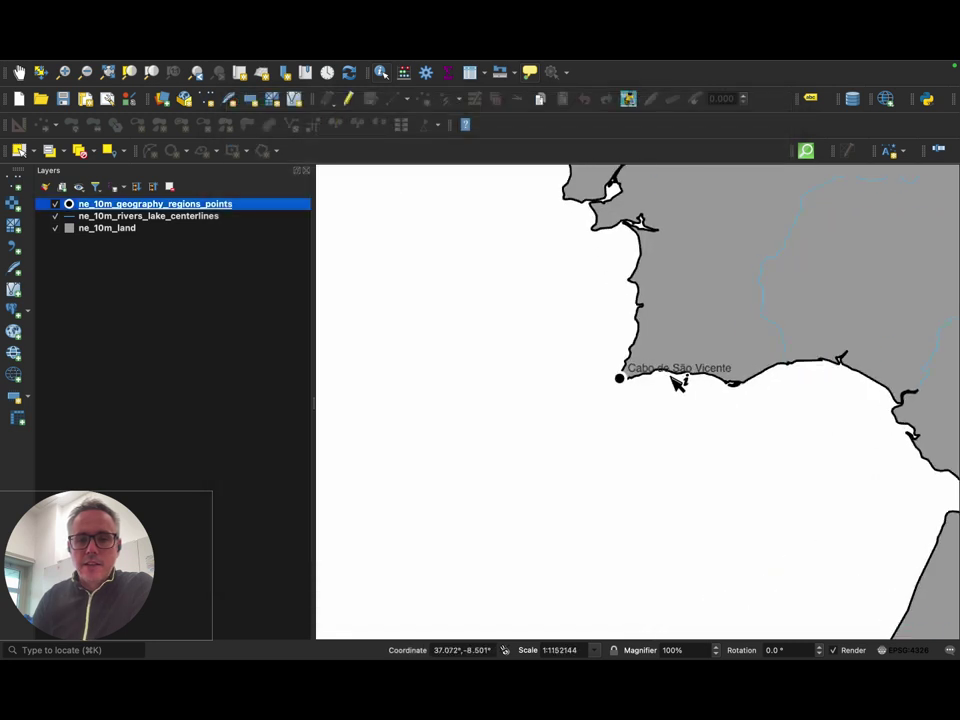
scroll(652, 387, down, 2)
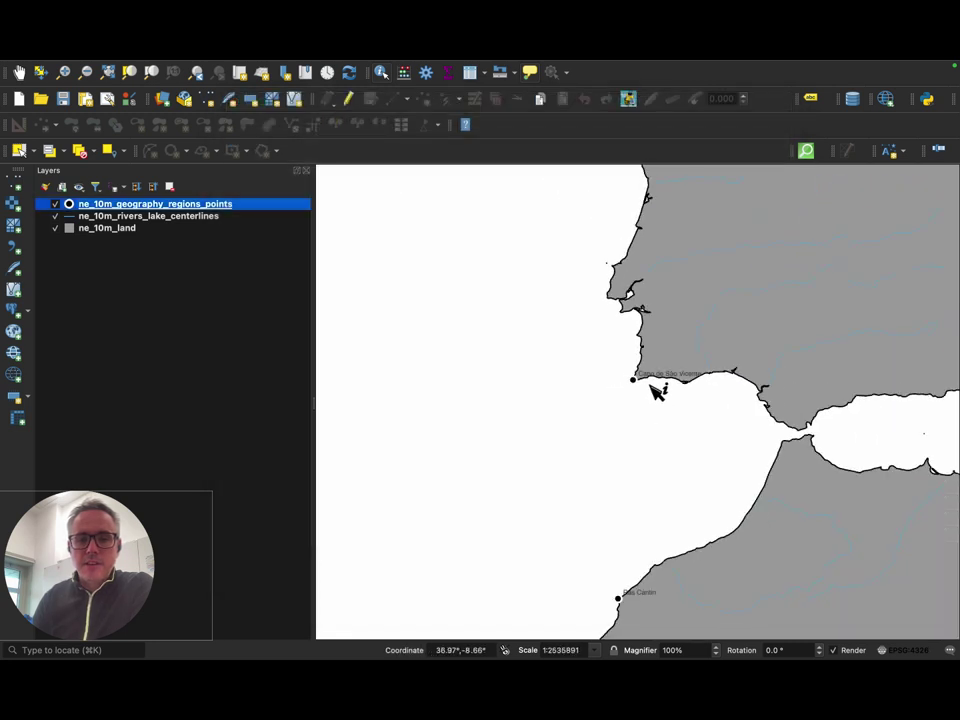
scroll(655, 390, up, 2)
scroll(655, 390, down, 2)
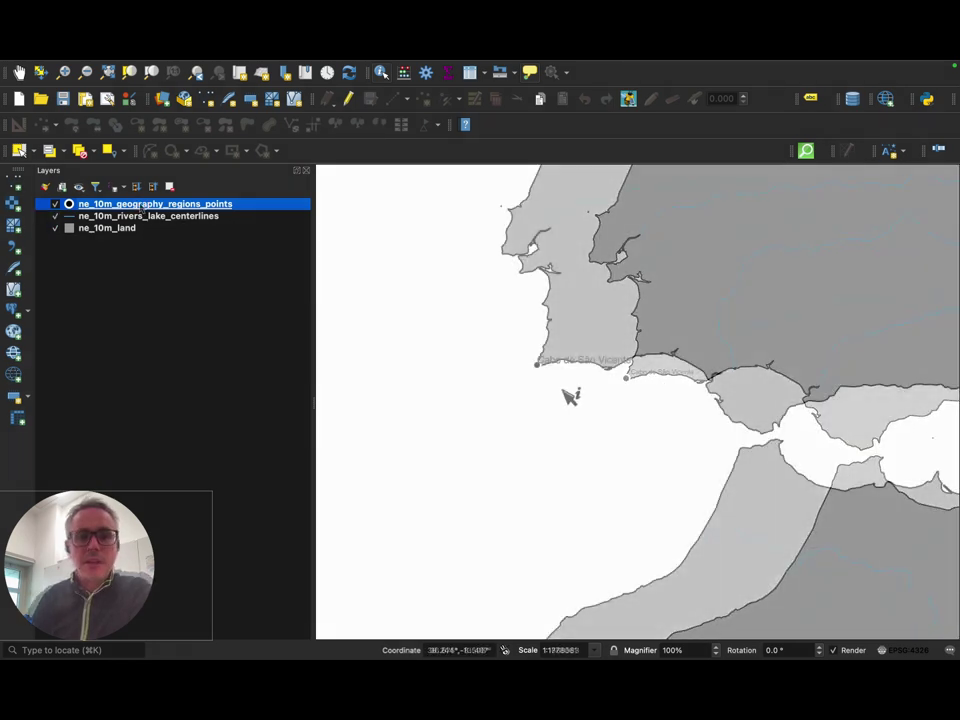
scroll(572, 395, down, 3)
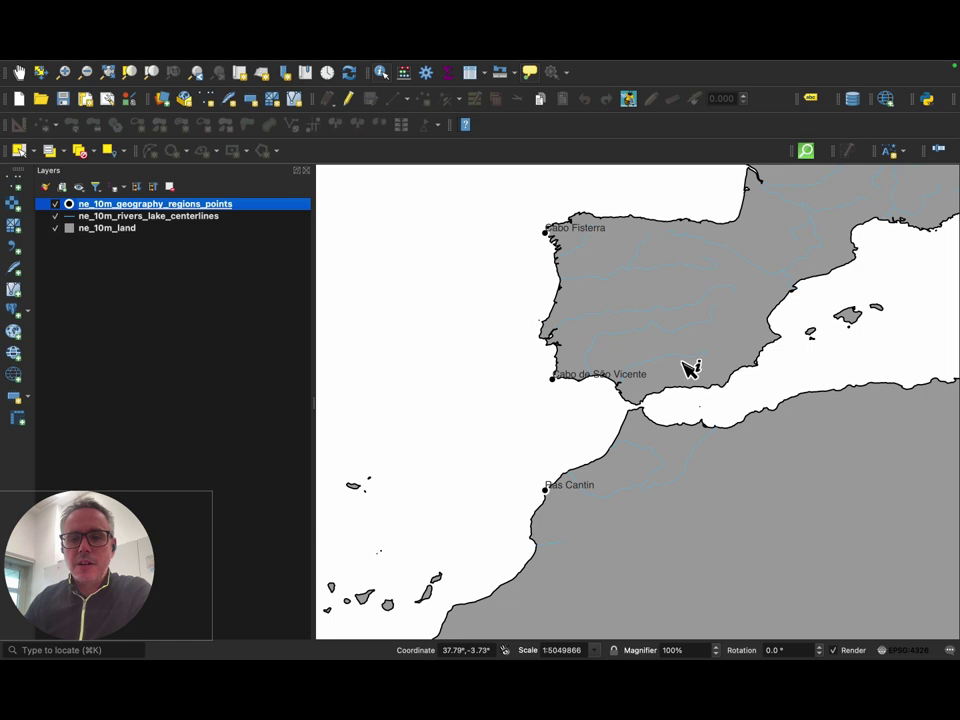
scroll(690, 368, up, 3)
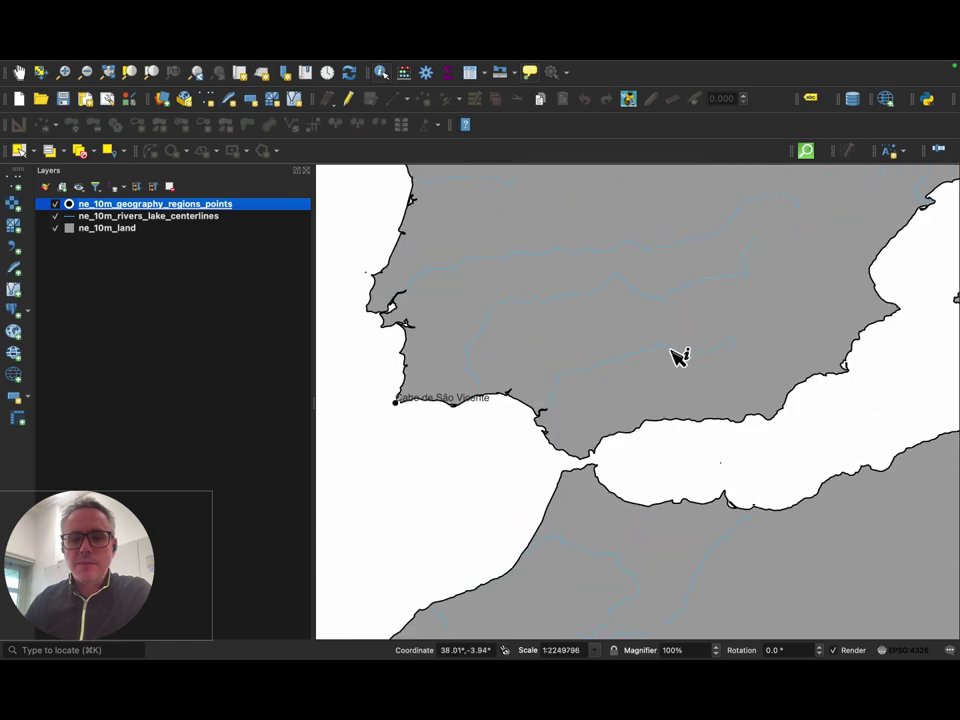
click(118, 216)
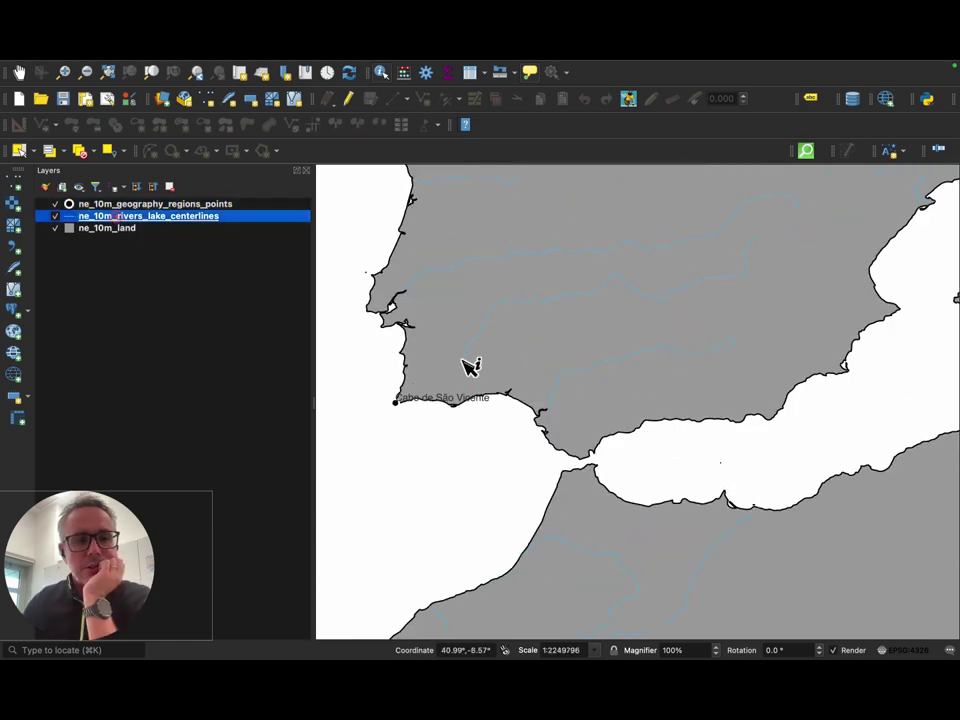
click(607, 372)
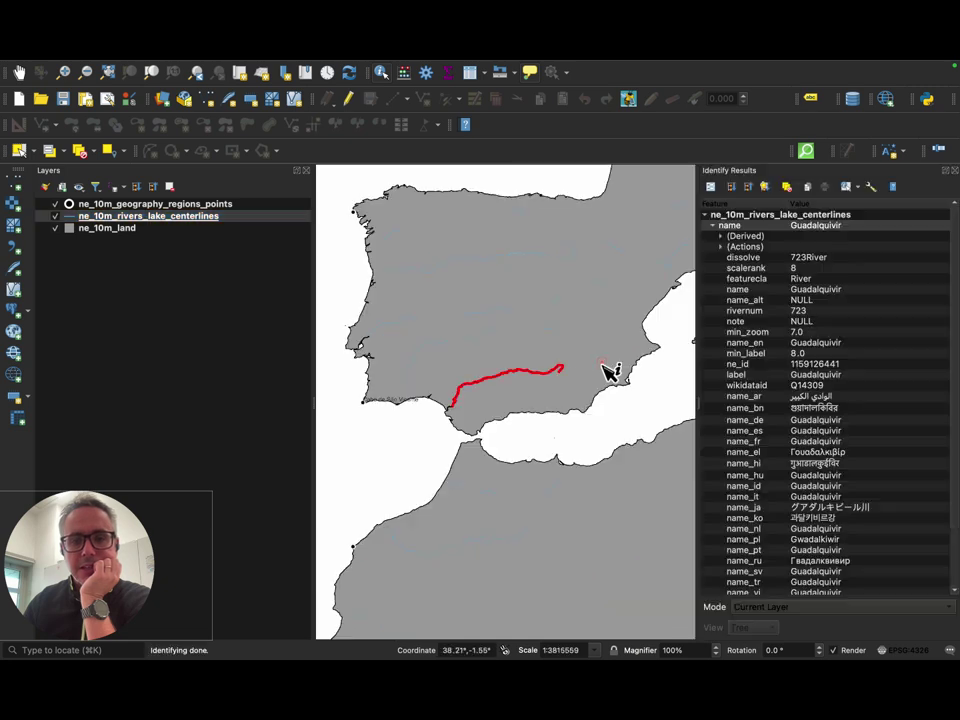
click(843, 230)
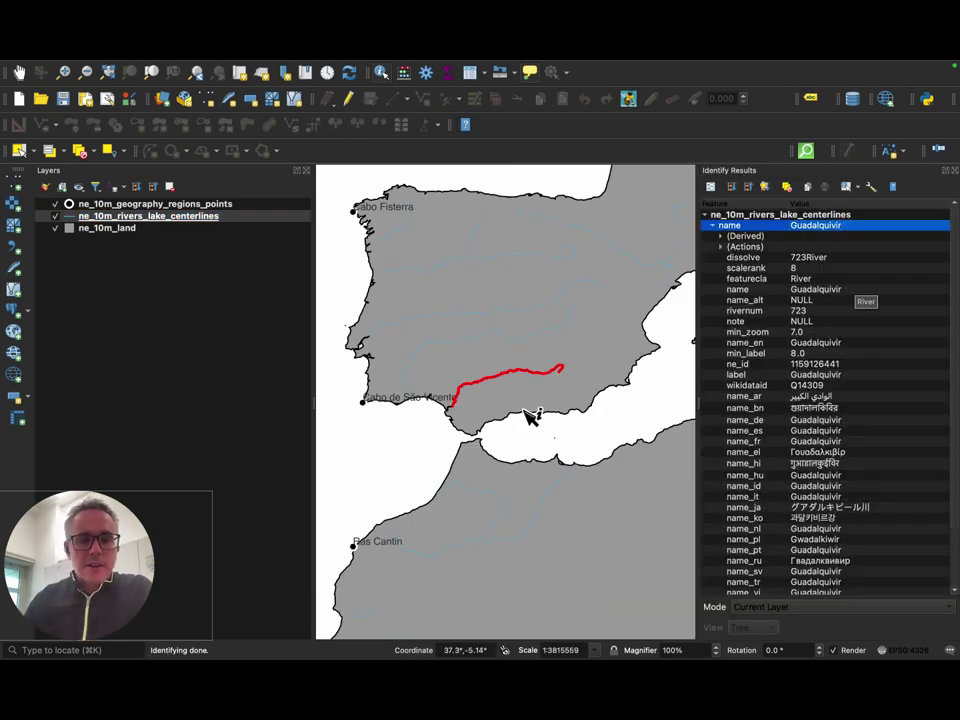
- Identify the river crossing southern Spain again, then clear the result by identifying an empty spot
click(498, 389)
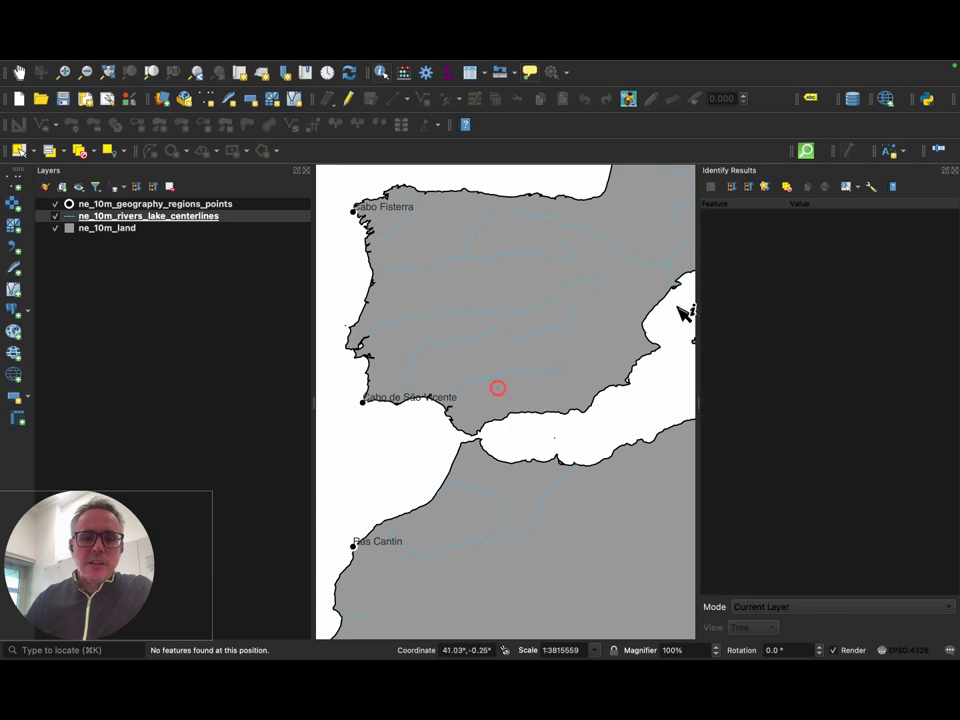
click(488, 383)
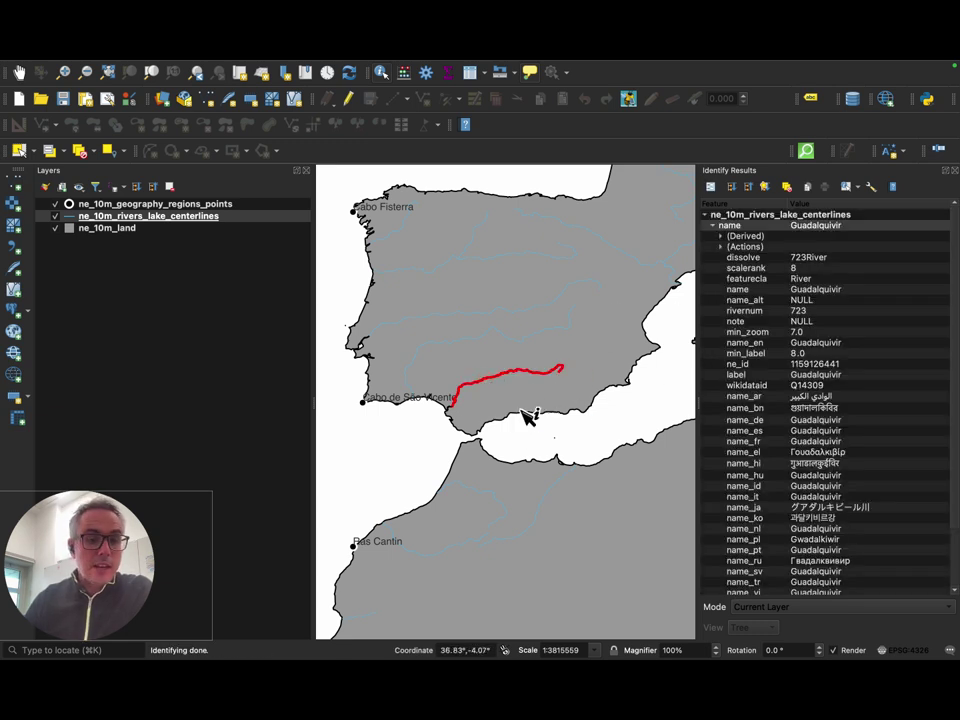
click(527, 456)
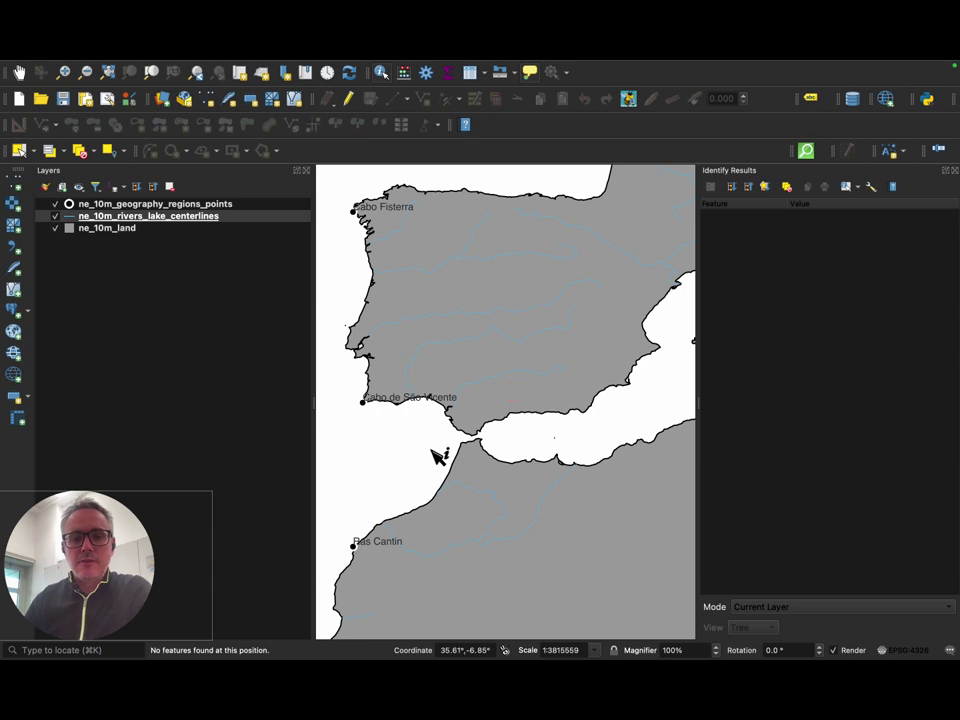
- Turn on single labels using the name field for the ne_10m_rivers_lake_centerlines layer and apply the watercourses text style
click(316, 140)
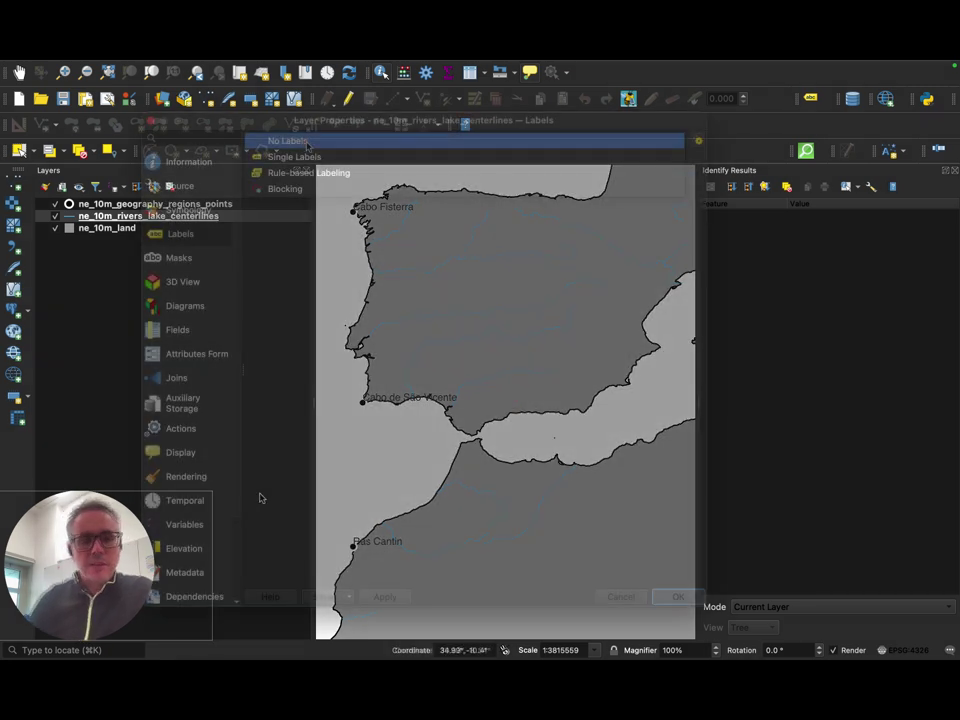
click(316, 158)
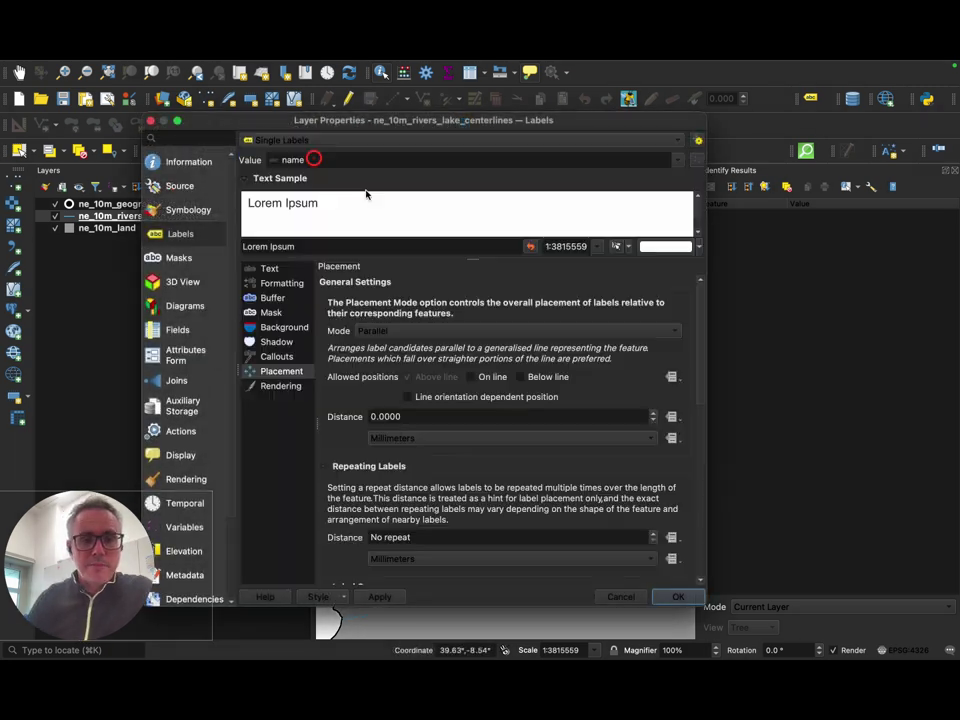
click(272, 313)
click(270, 268)
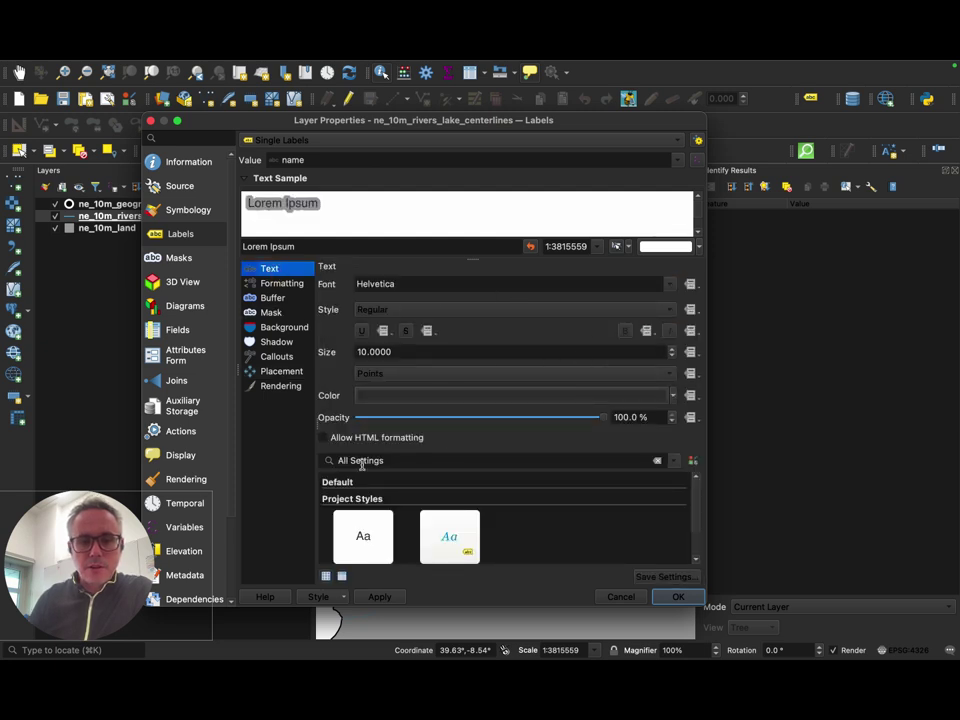
scroll(505, 493, down, 2)
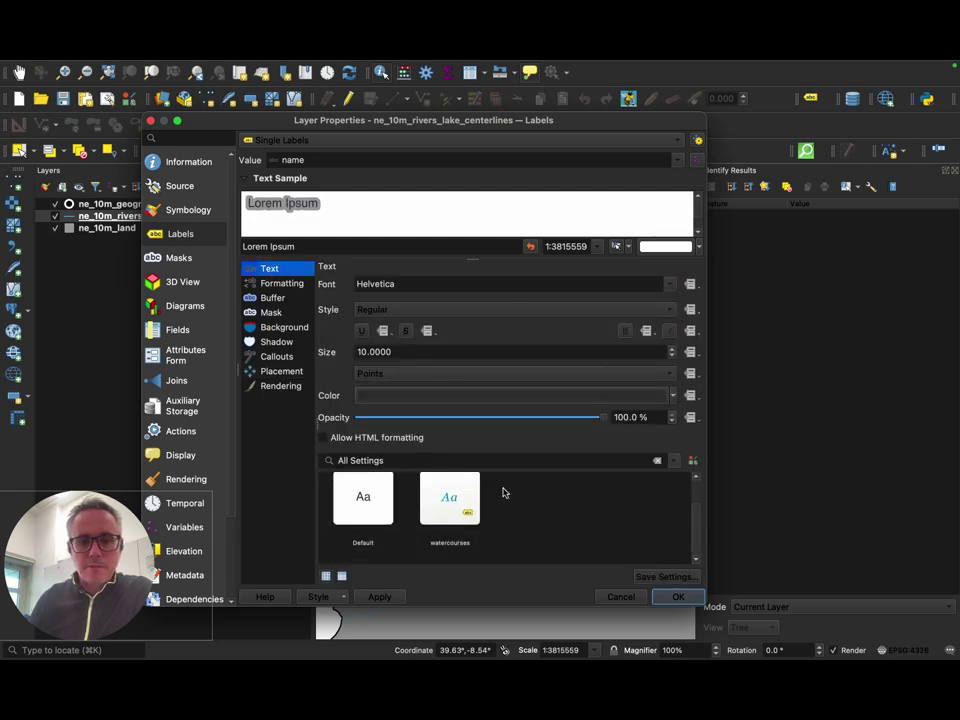
click(445, 500)
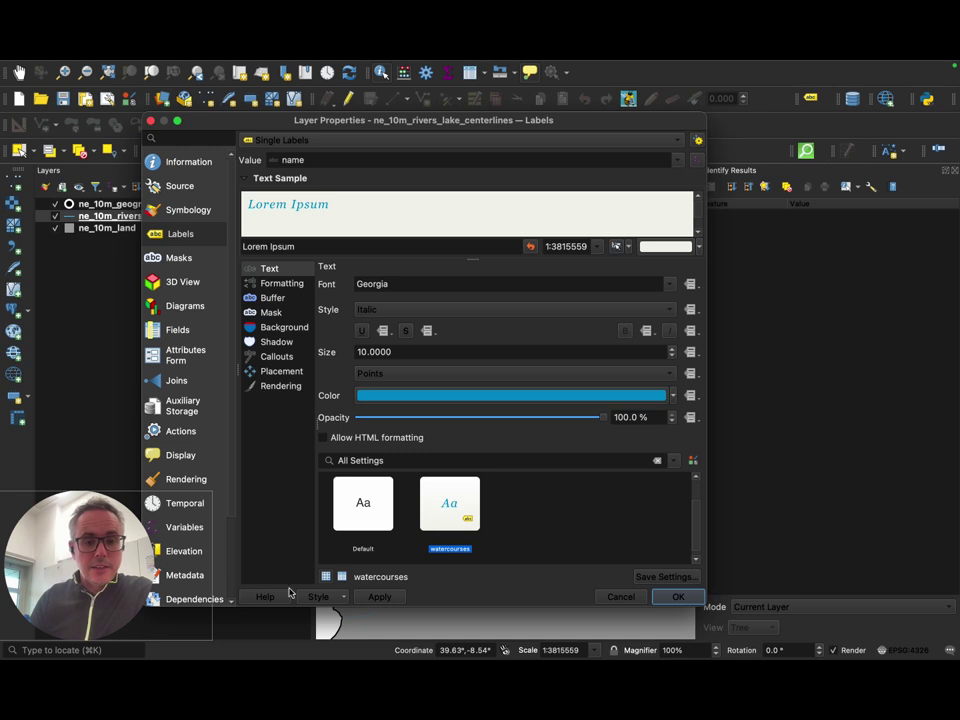
click(386, 597)
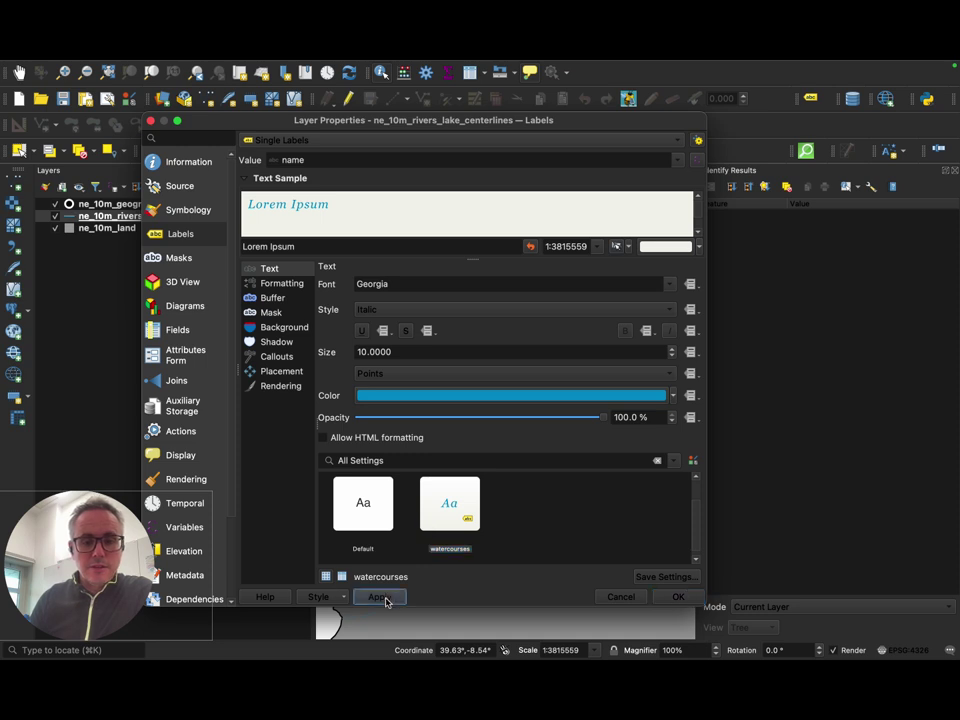
click(681, 598)
- Check the river and cape labels around the Iberian and Moroccan coasts at different map scales
scroll(493, 388, up, 1)
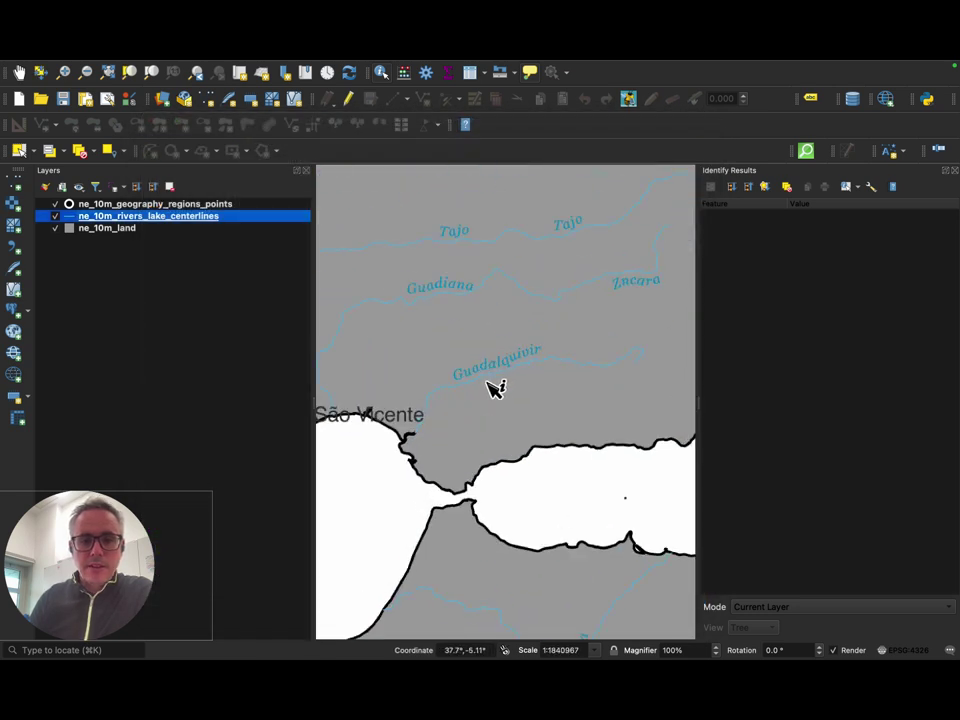
scroll(490, 385, down, 1)
scroll(502, 382, up, 1)
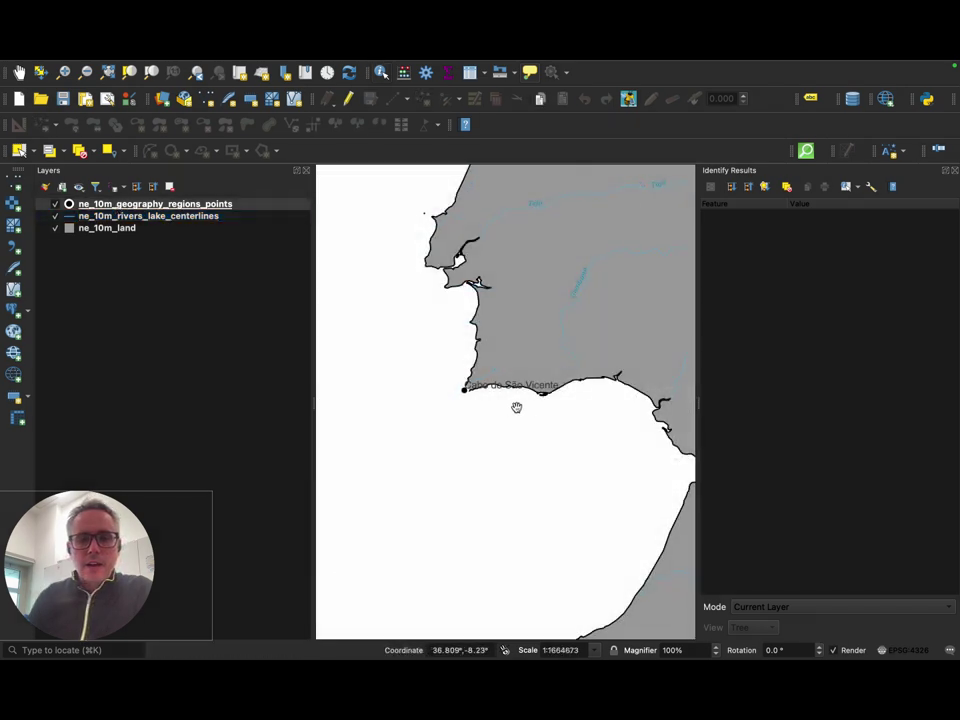
scroll(508, 404, down, 2)
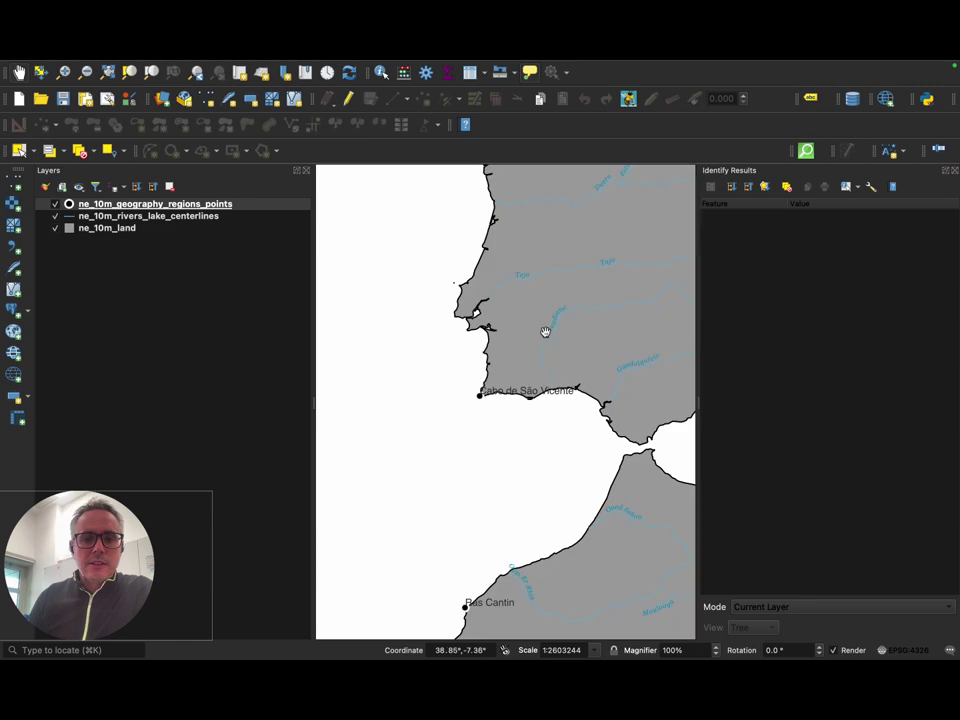
scroll(546, 332, down, 2)
drag(540, 349, 450, 331)
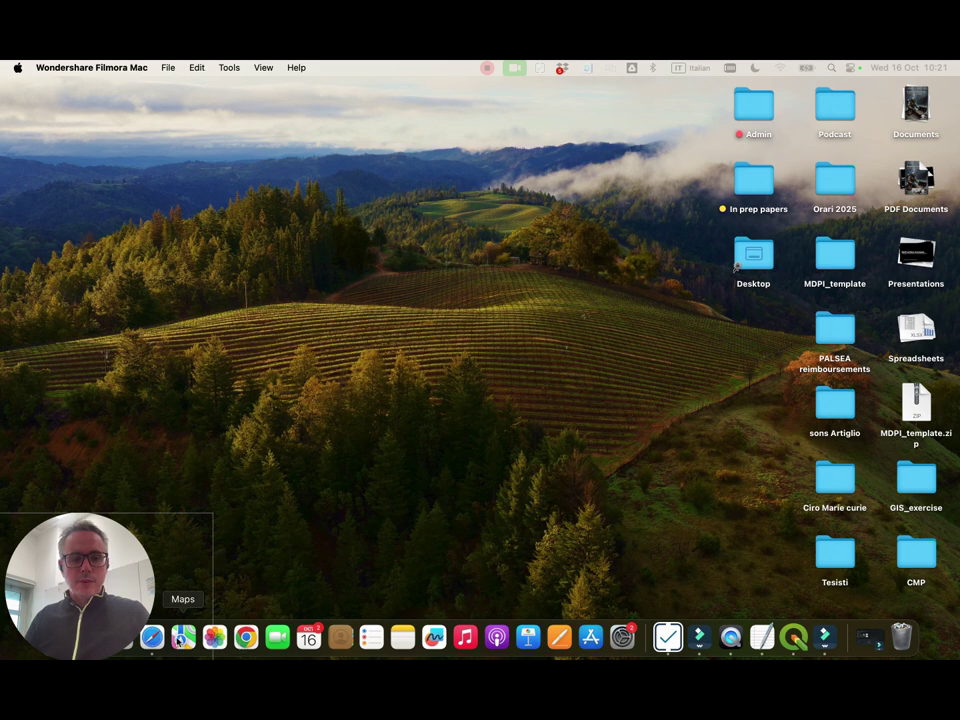
- Switch to the browser with the Natural Earth Downloads page and open the raster data of the large scale 1:10m set
click(381, 473)
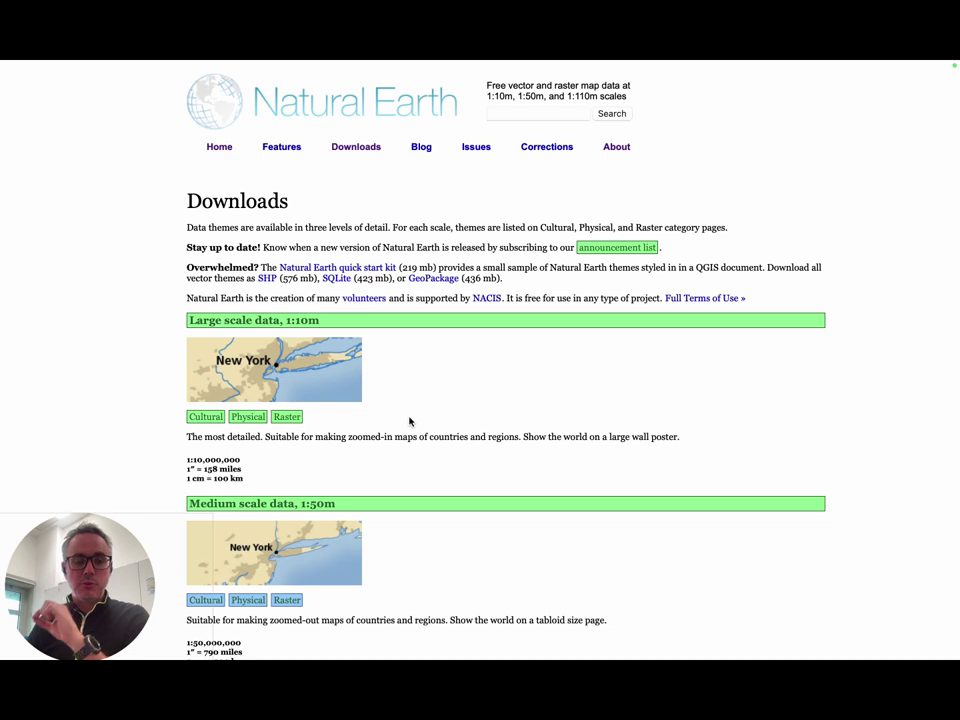
scroll(409, 421, down, 1)
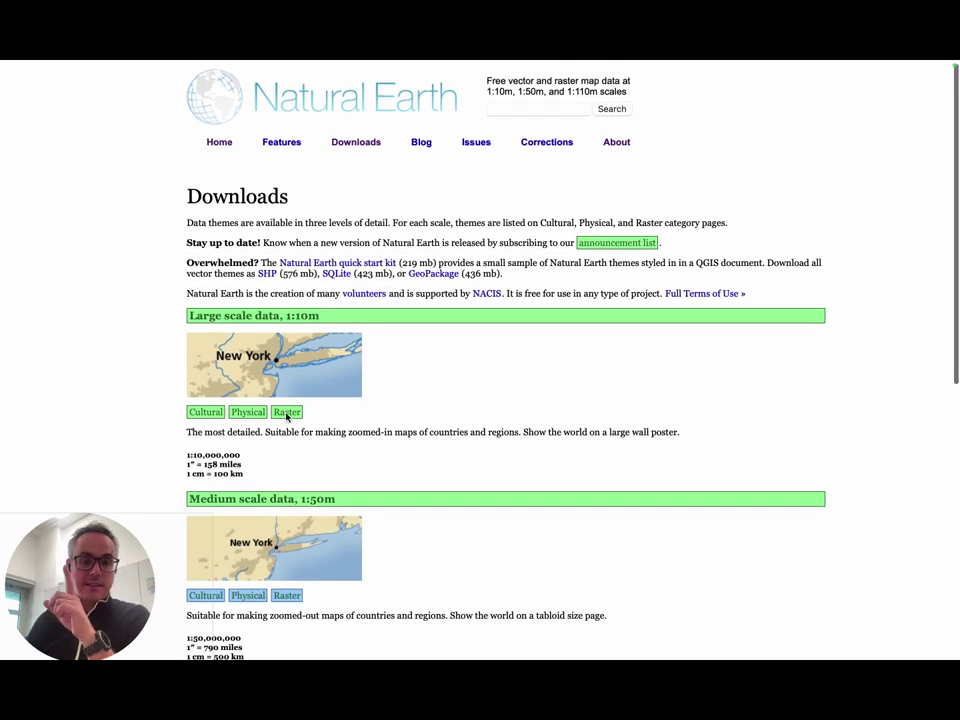
scroll(320, 428, down, 1)
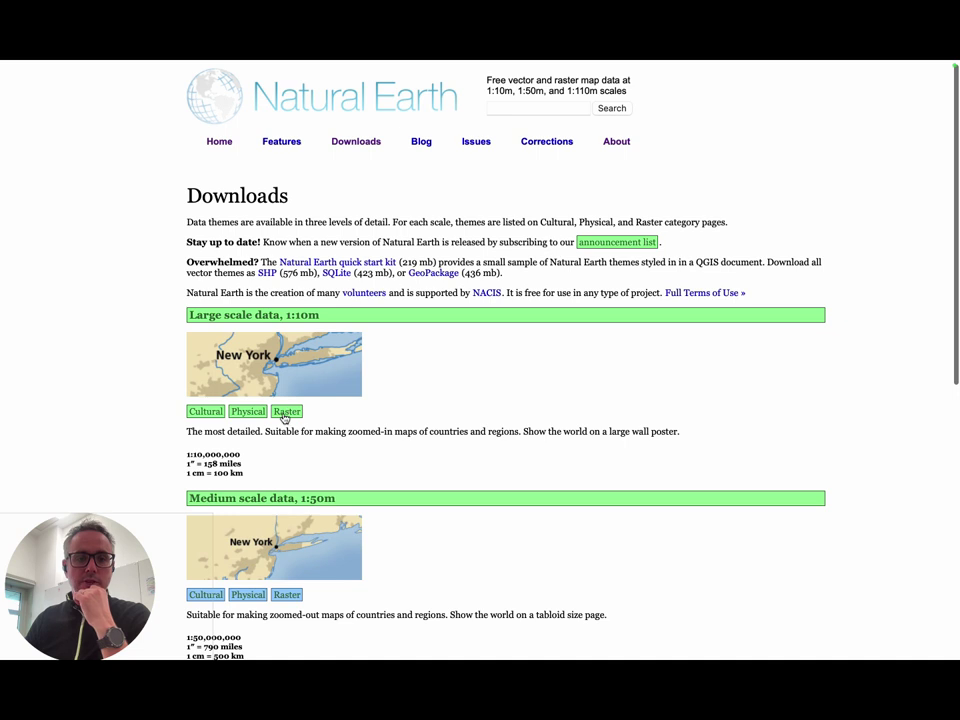
click(284, 411)
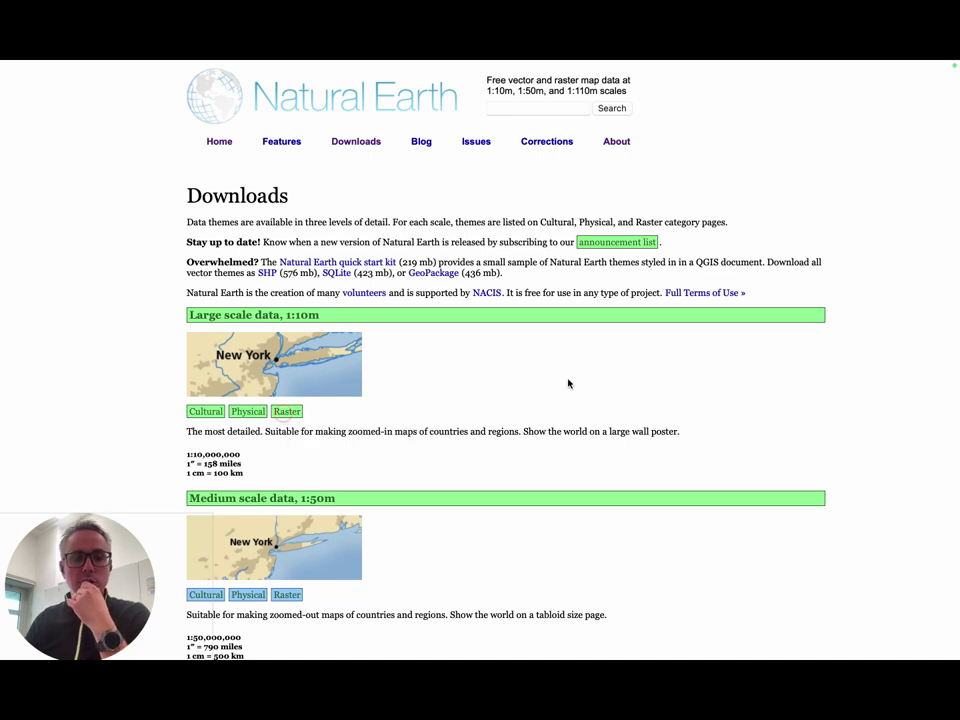
- Review the descriptions of the 1:10m raster categories, from Cross-blended Hypsometric Tints to Manual Shaded Relief of Contiguous US
scroll(465, 275, down, 5)
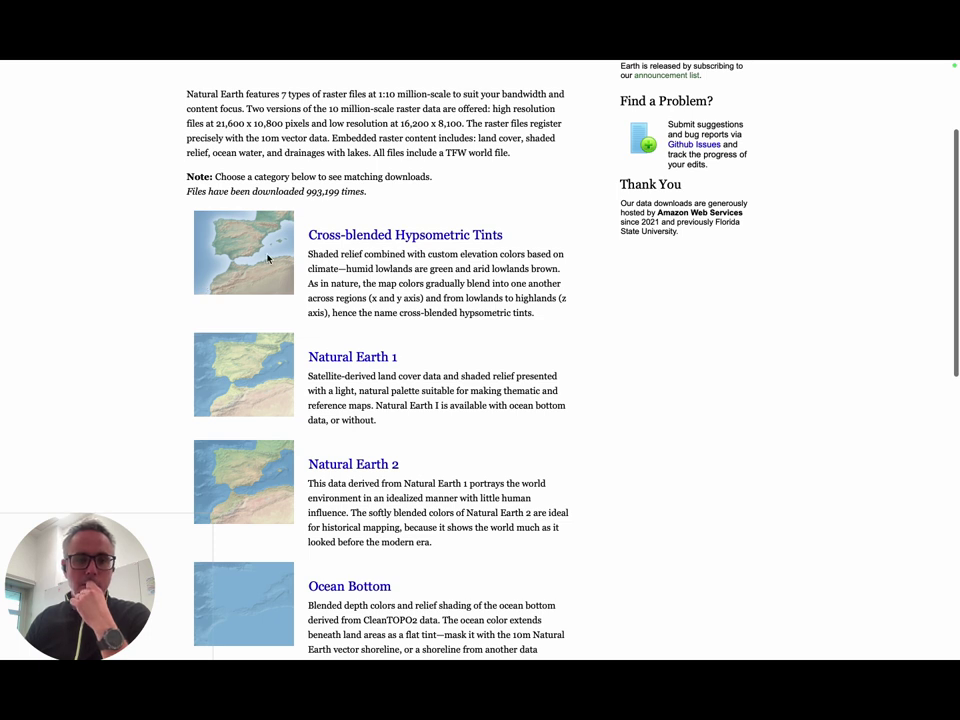
scroll(564, 309, down, 2)
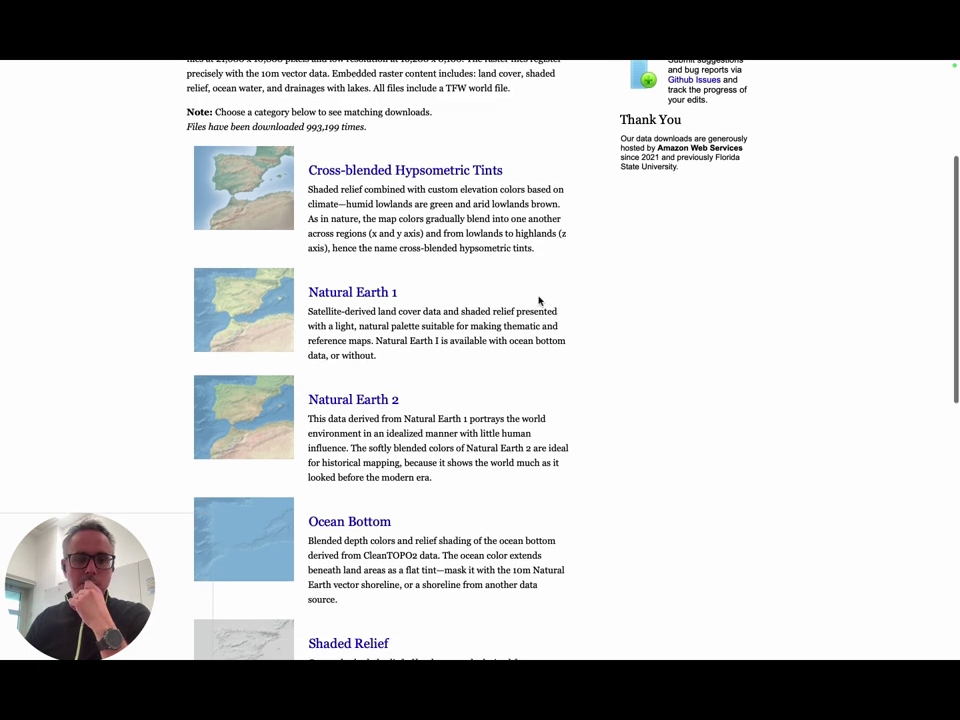
mouse_move(309, 188)
mouse_down()
mouse_move(512, 188)
mouse_move(566, 203)
mouse_move(566, 218)
mouse_move(438, 226)
mouse_move(146, 184)
mouse_up()
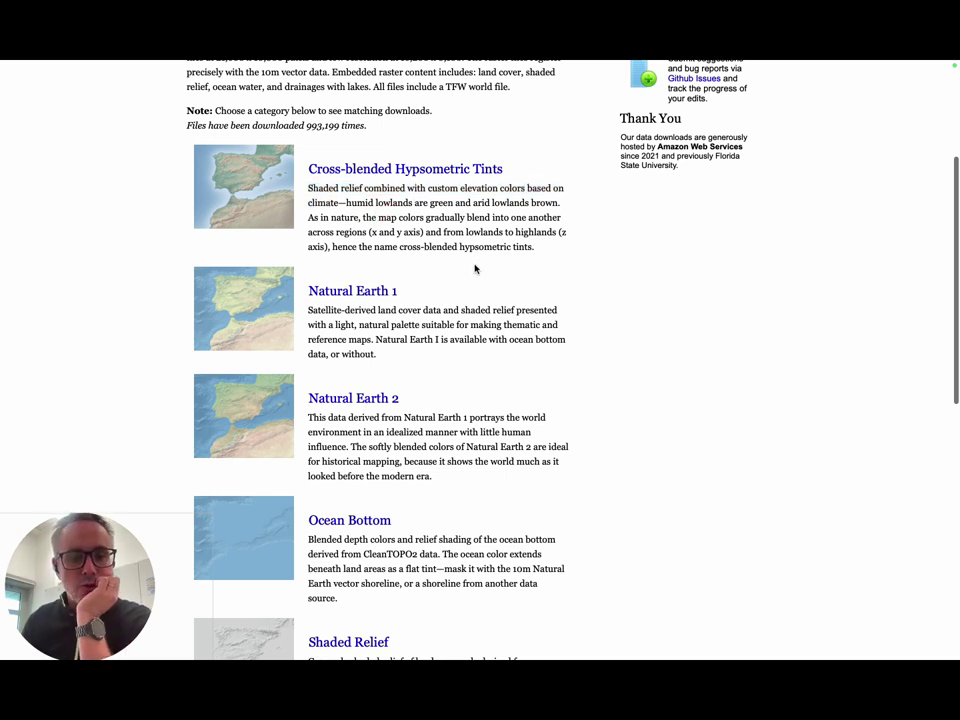
scroll(475, 268, down, 4)
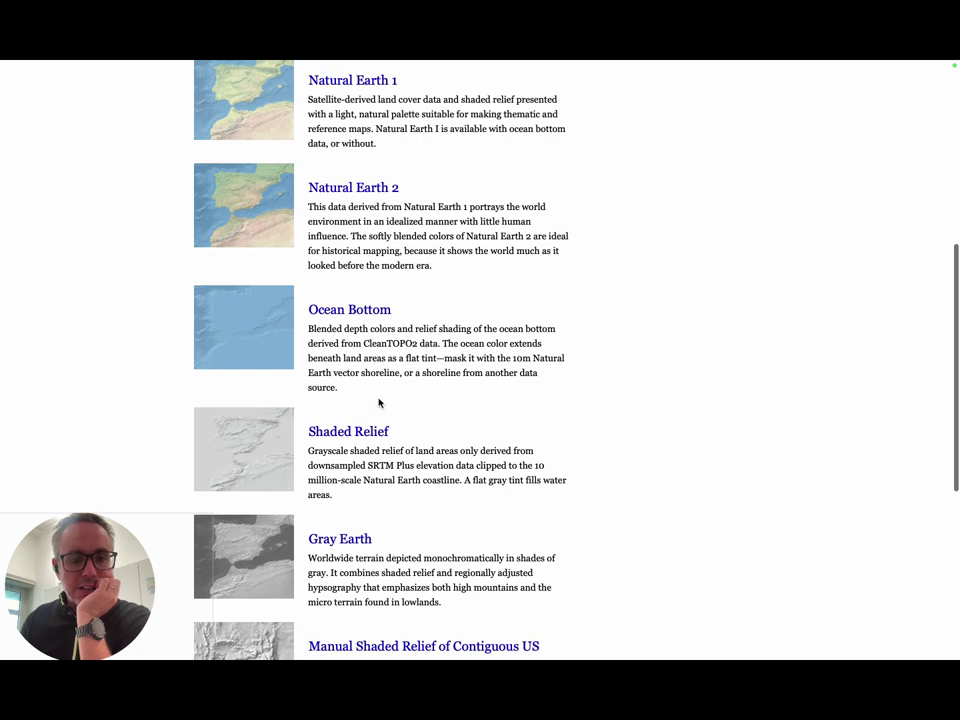
scroll(383, 410, up, 4)
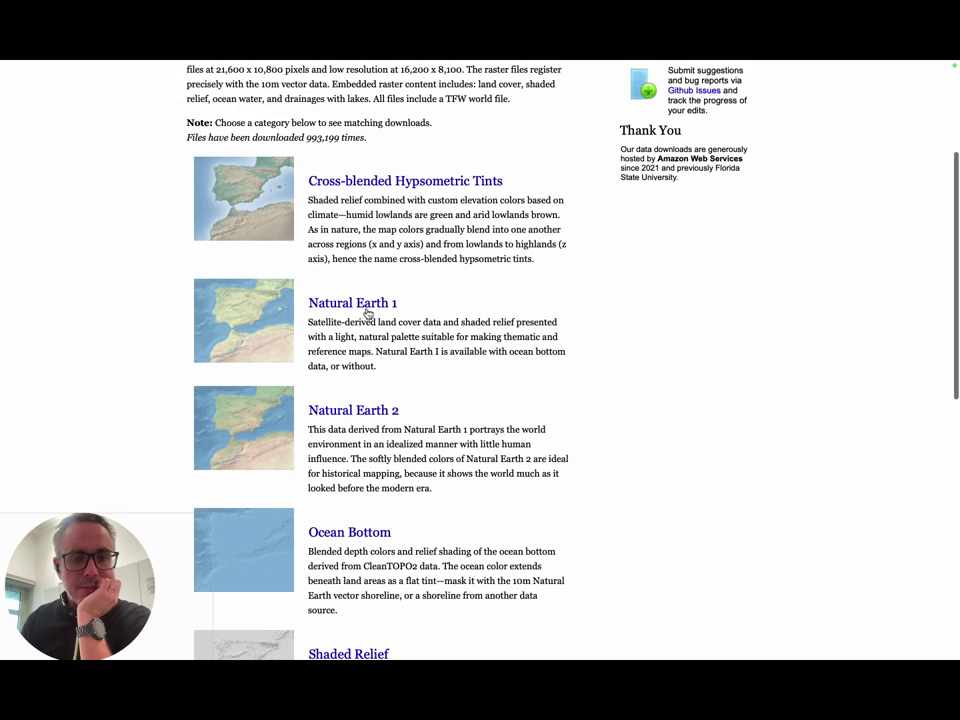
mouse_move(306, 324)
mouse_down()
mouse_move(426, 328)
mouse_move(470, 344)
mouse_up()
click(492, 348)
scroll(480, 368, down, 3)
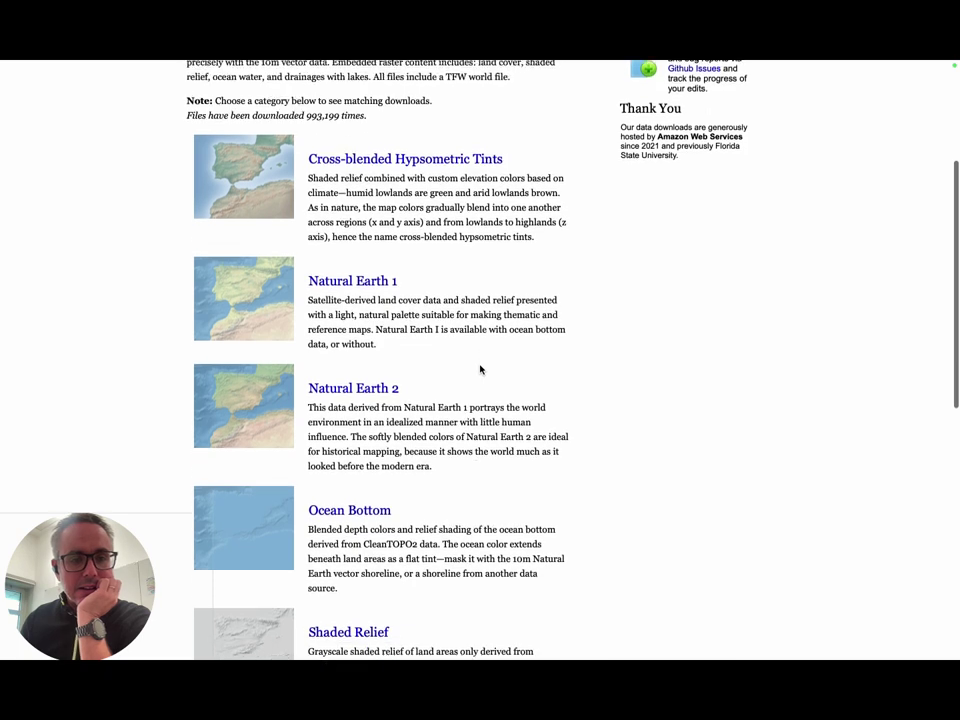
scroll(466, 362, down, 5)
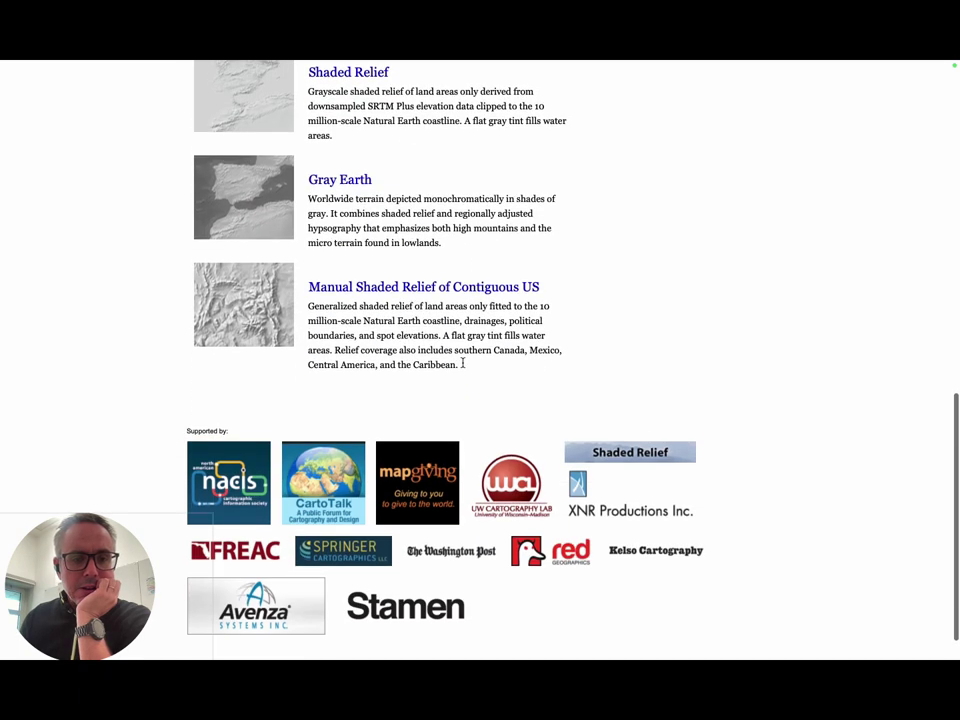
scroll(463, 362, up, 7)
scroll(463, 362, up, 1)
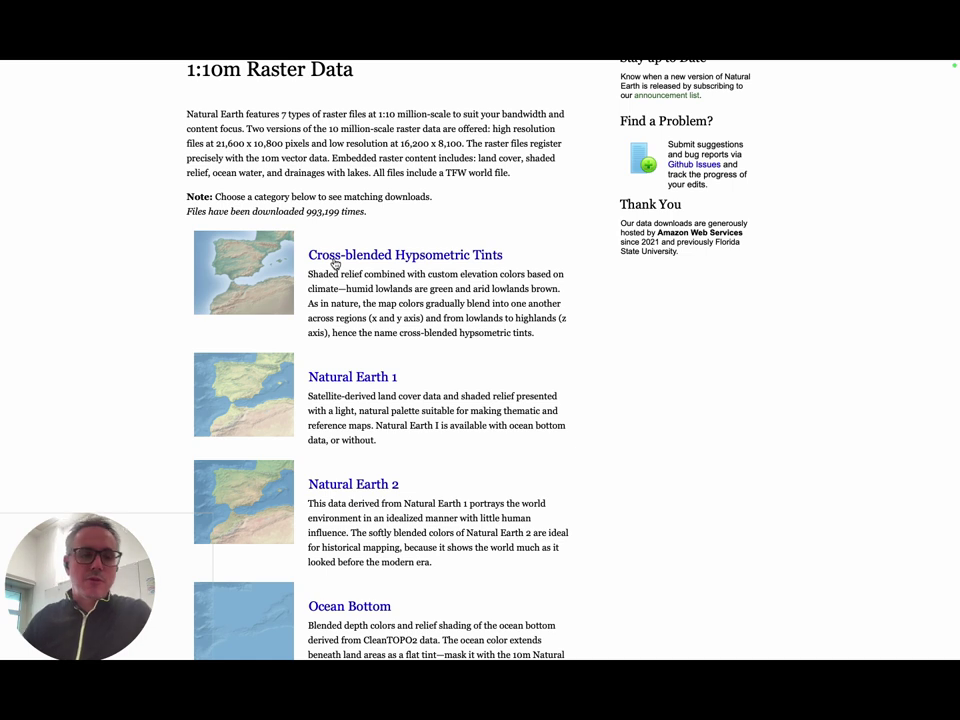
scroll(347, 258, down, 1)
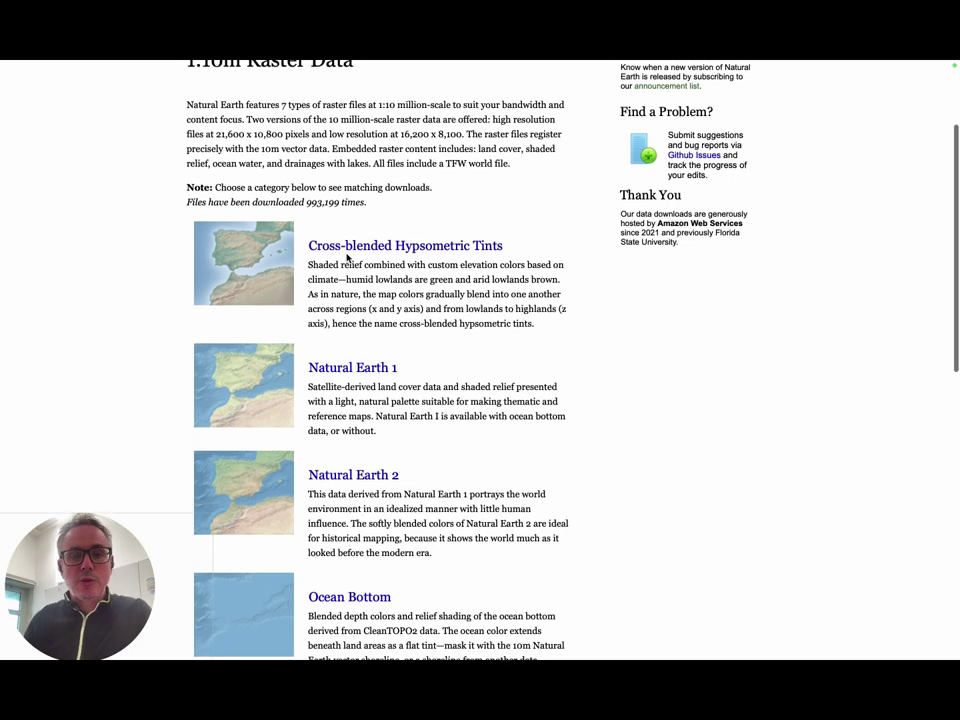
- Open the Cross-blended Hypsometric Tints page and find the downloads for Cross Blended Hypso with Relief, Water, Drains, and Ocean Bottom
click(350, 247)
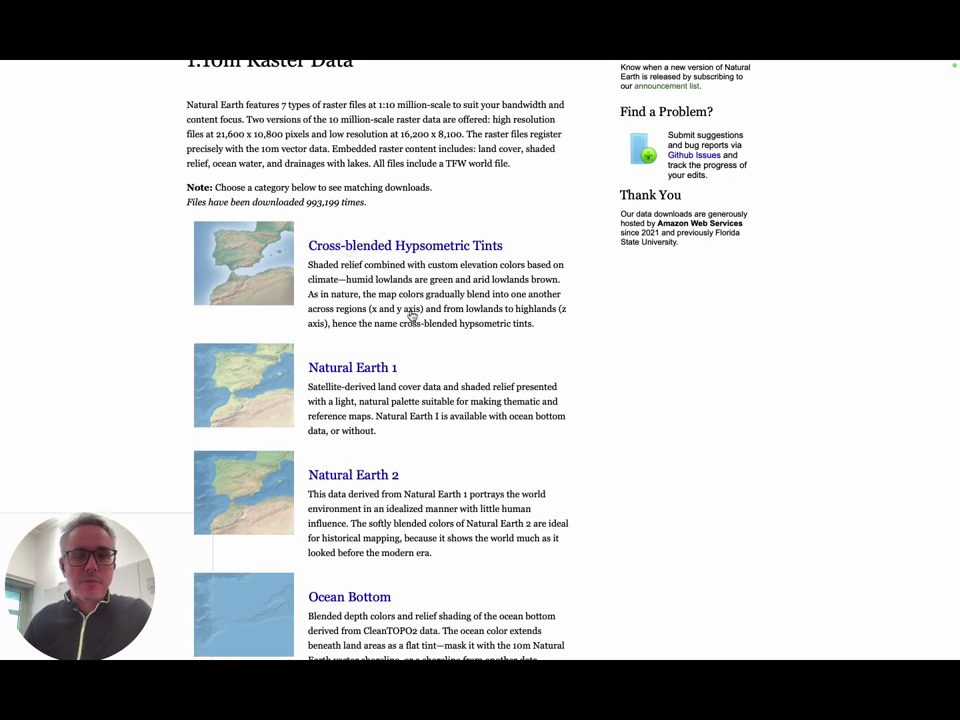
scroll(552, 280, down, 3)
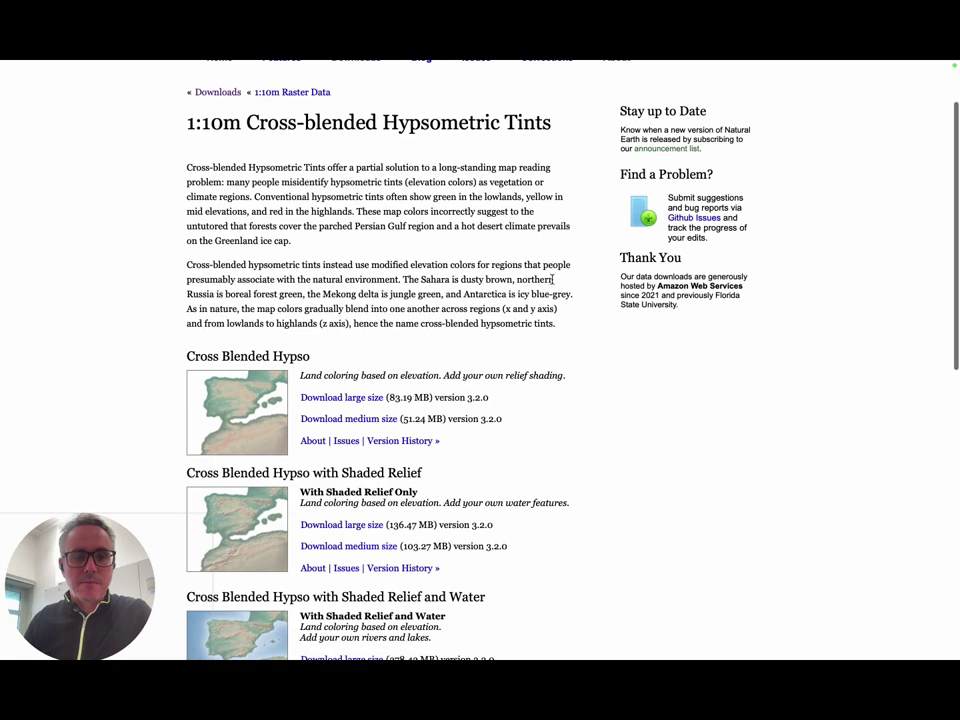
scroll(547, 291, down, 5)
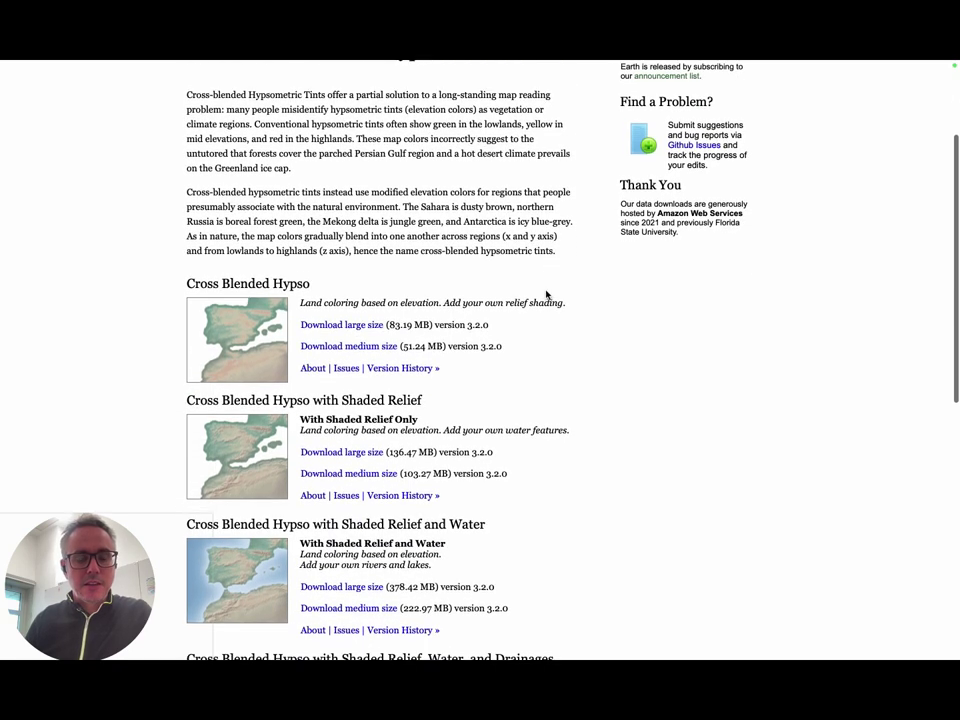
scroll(546, 293, down, 3)
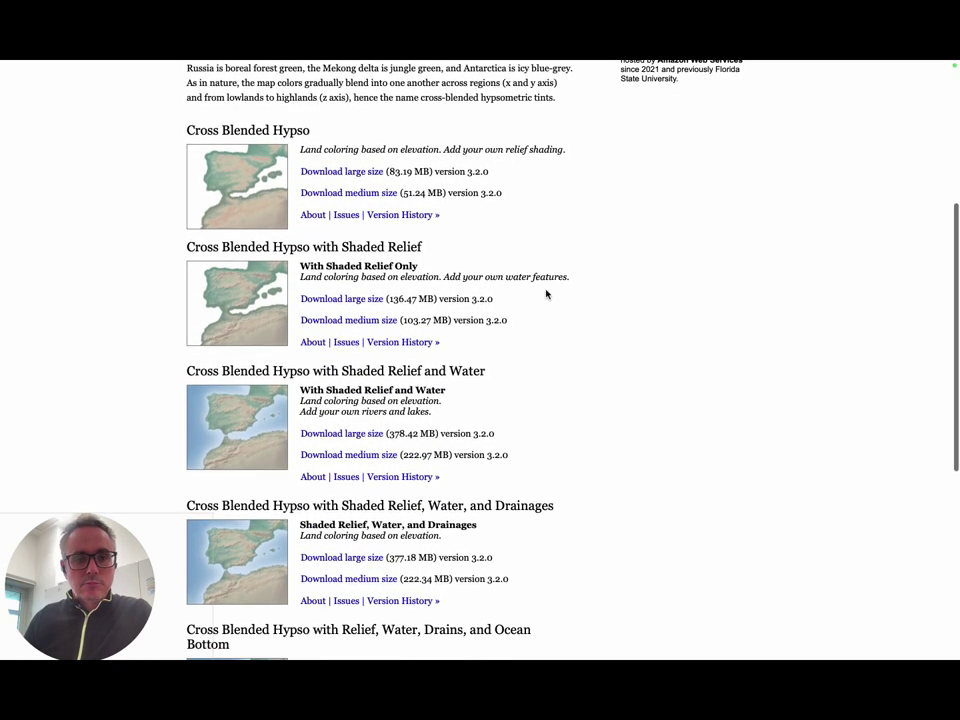
scroll(546, 293, down, 1)
scroll(586, 313, down, 3)
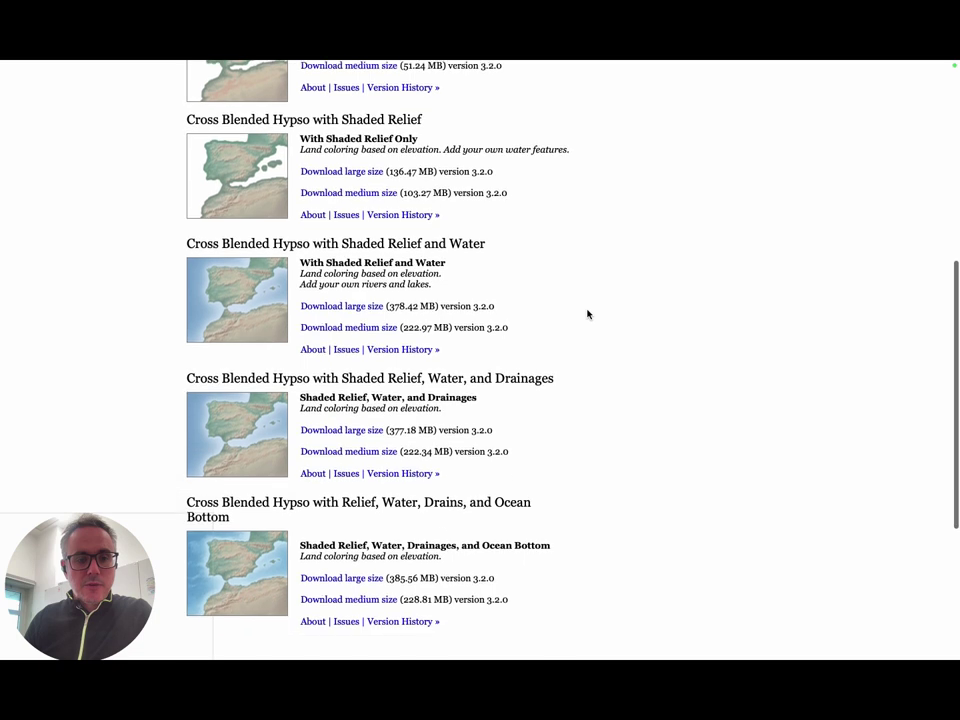
scroll(587, 320, down, 3)
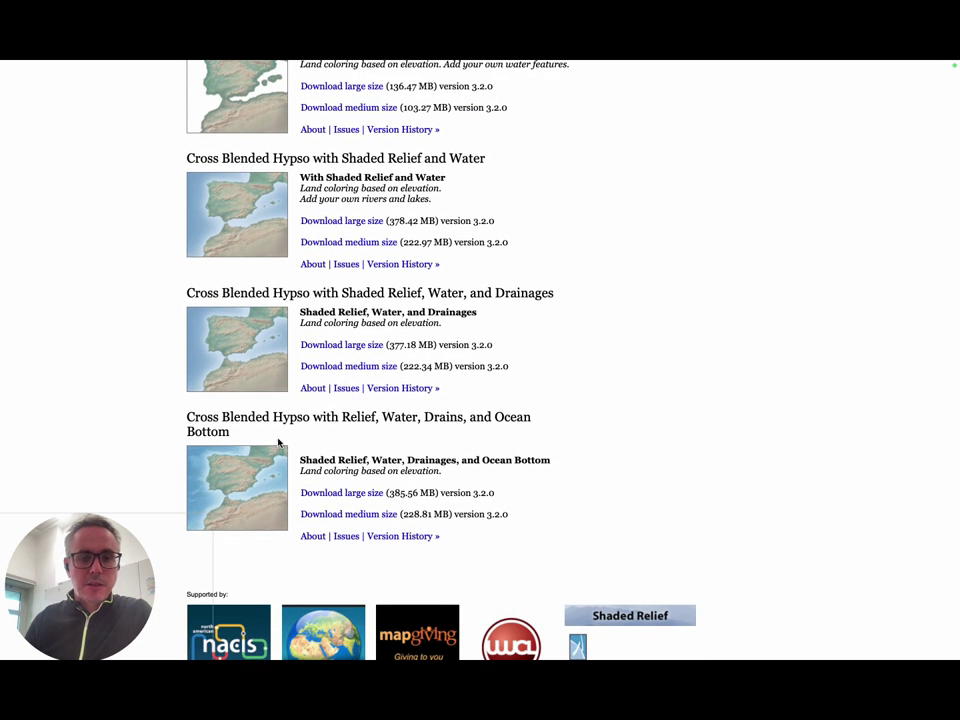
scroll(250, 465, up, 1)
scroll(564, 437, down, 1)
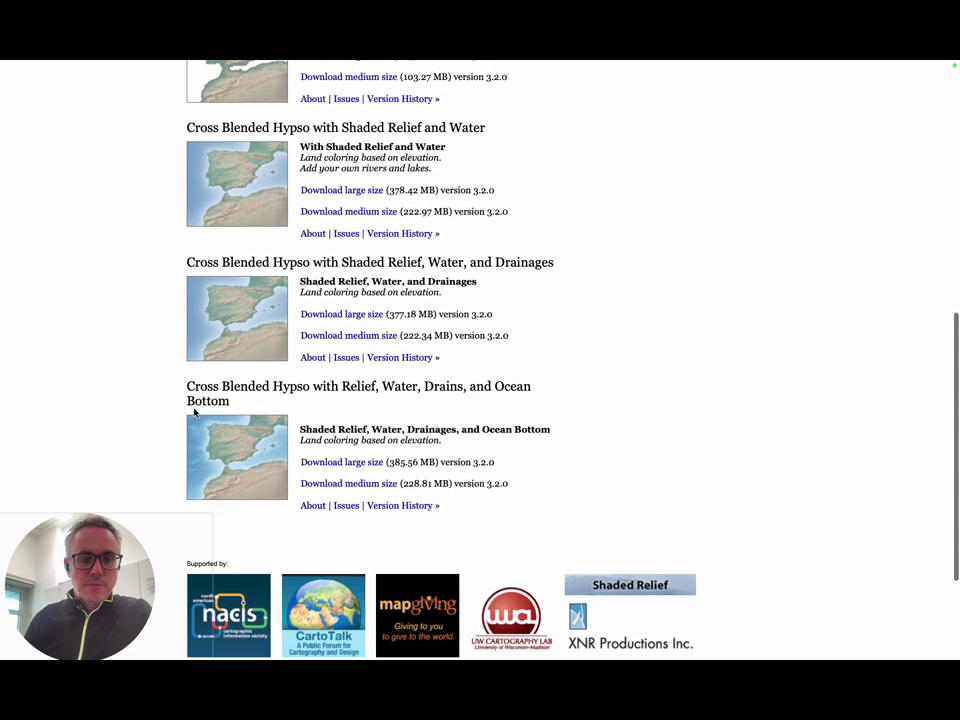
drag(345, 386, 530, 386)
click(586, 407)
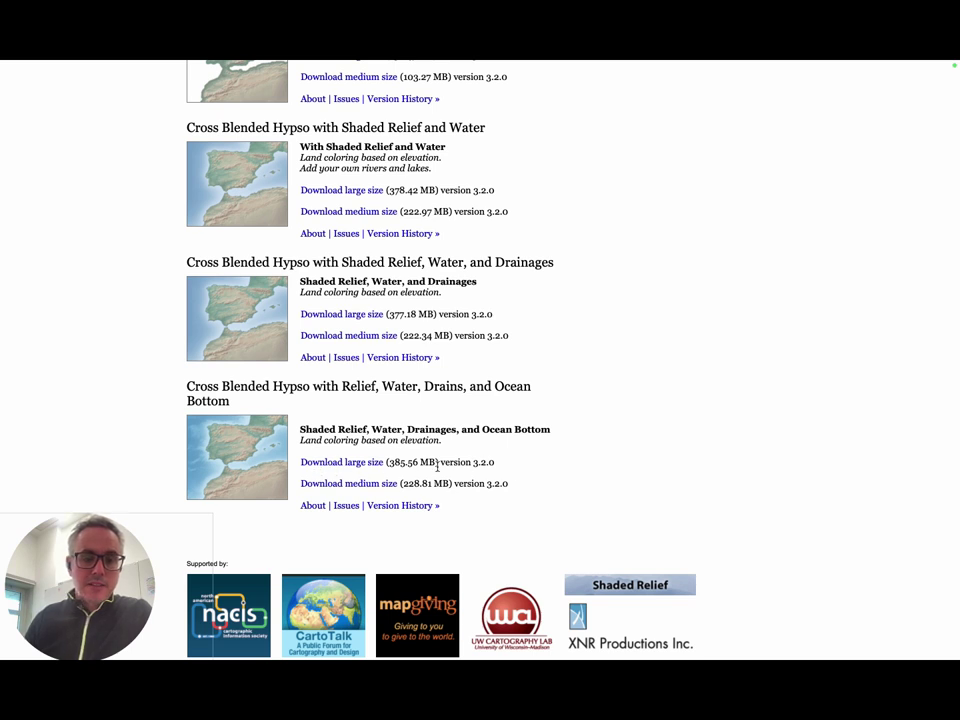
scroll(507, 476, down, 2)
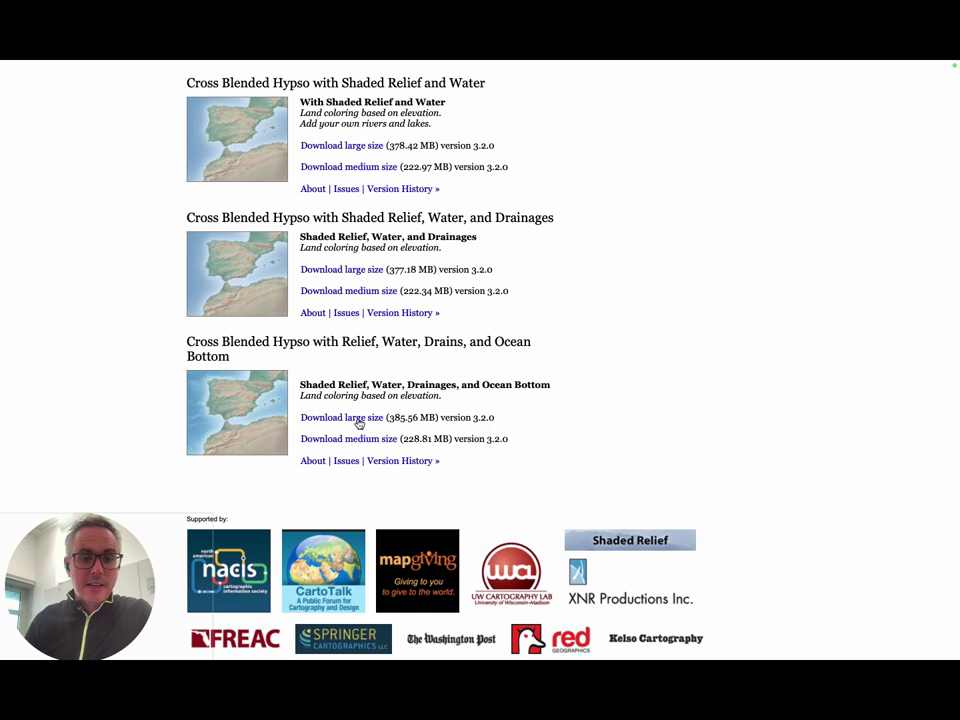
- Download the large-size Cross Blended Hypso with Relief, Water, Drains, and Ocean Bottom raster
double_click(418, 437)
click(528, 438)
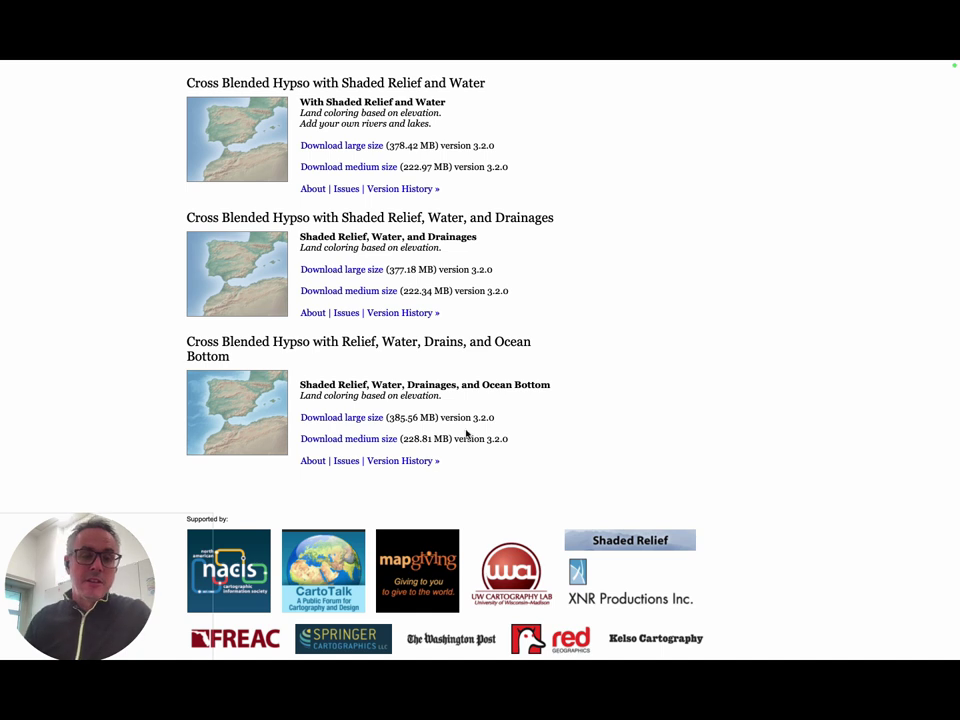
click(325, 419)
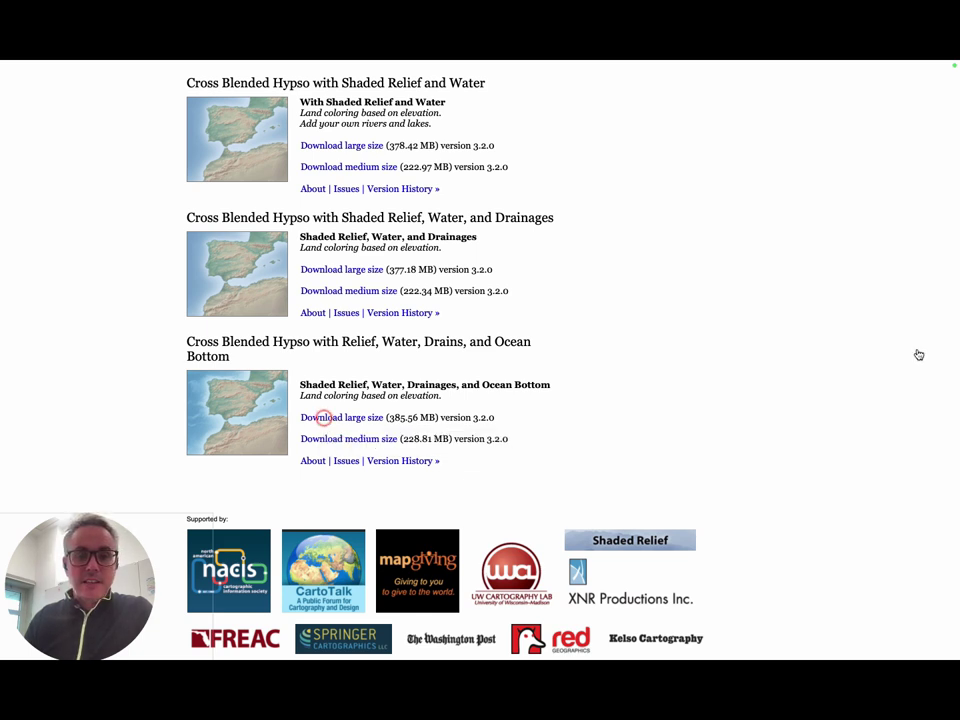
mouse_move(855, 62)
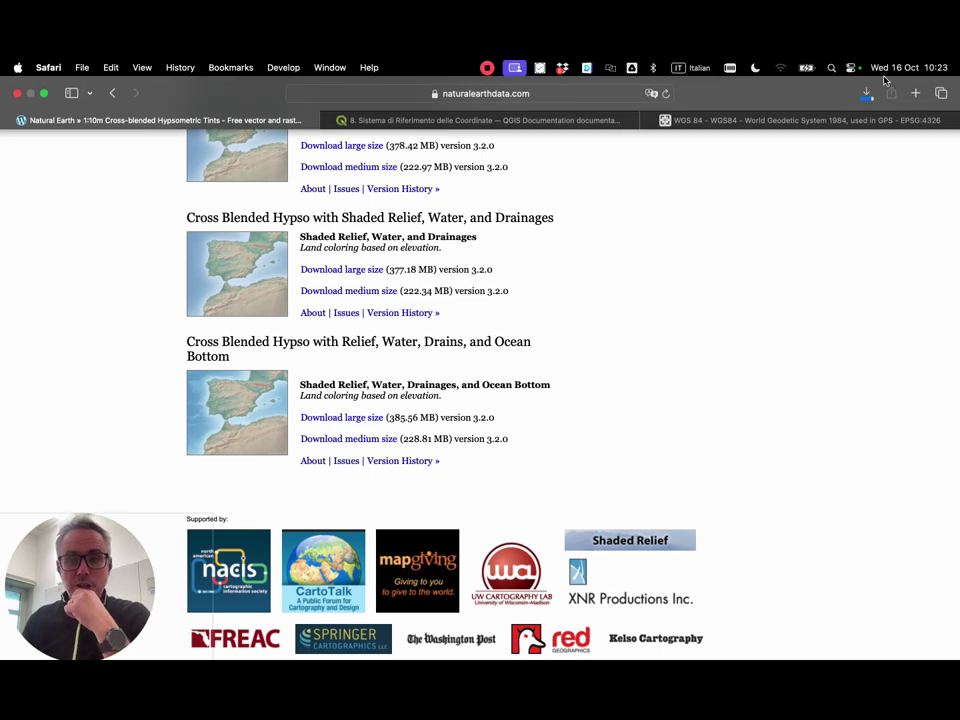
mouse_move(815, 65)
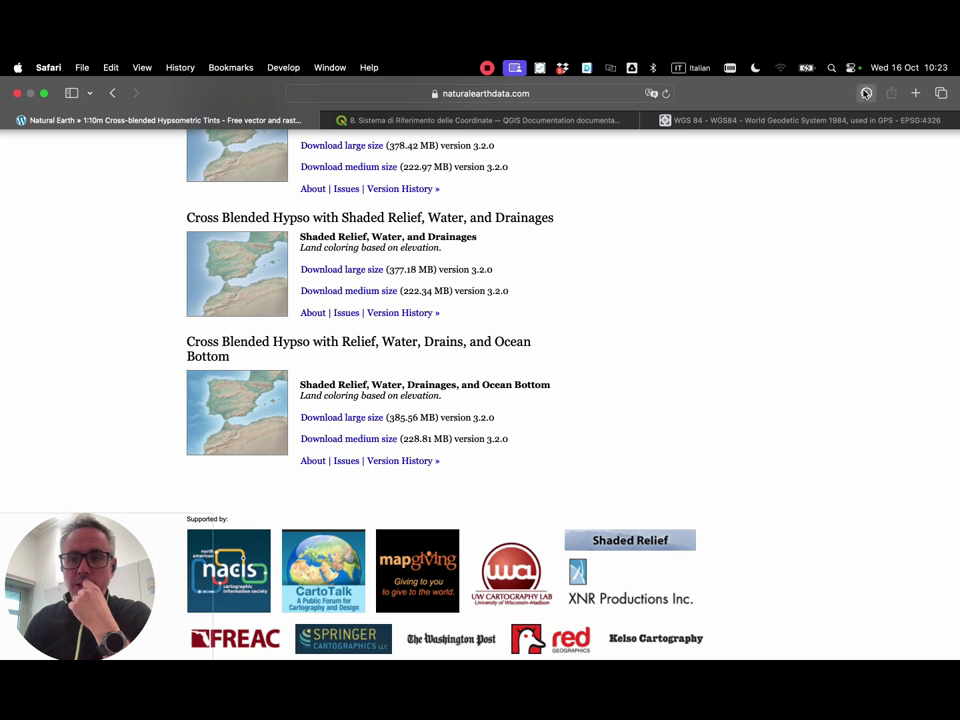
- Reveal the downloaded HYP_HR_SR_OB_DR folder in Finder and clear the browser's download list
click(865, 93)
click(932, 144)
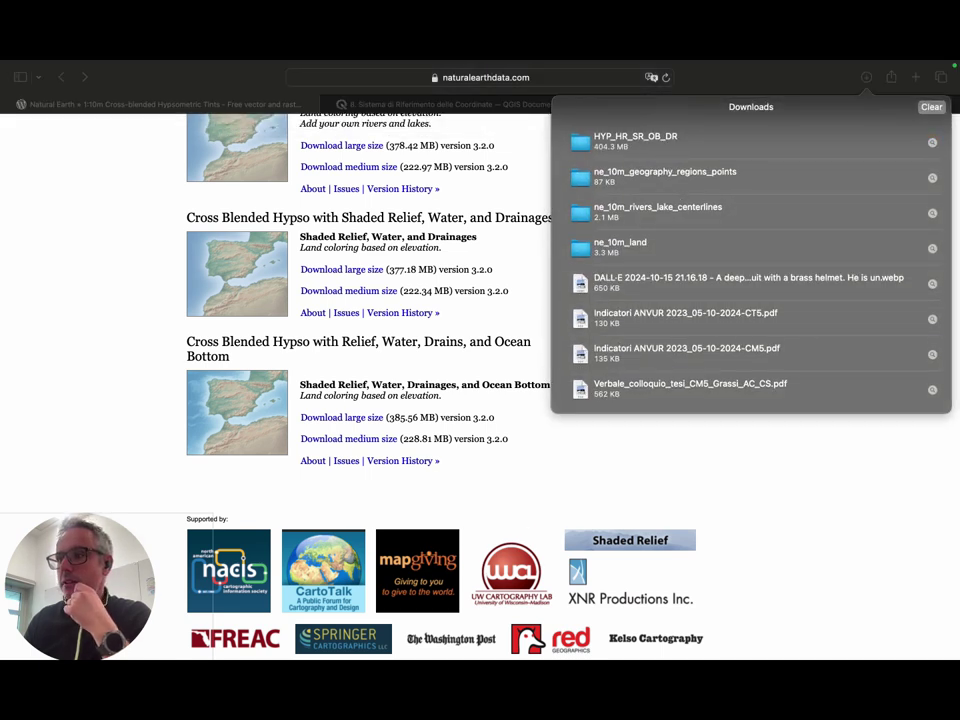
click(924, 107)
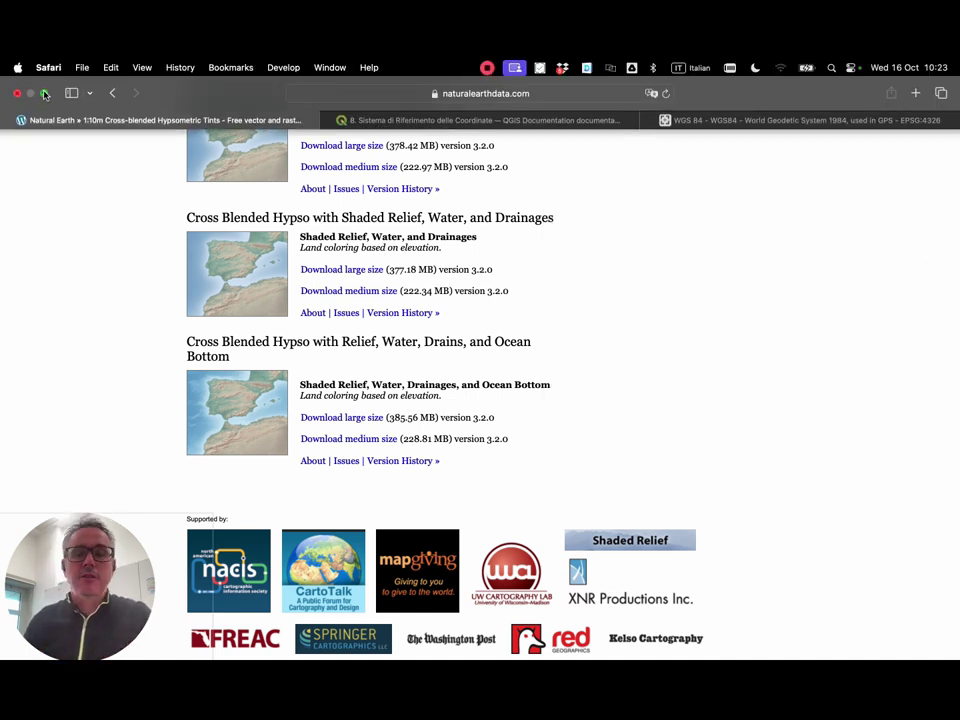
- Take the browser out of full screen, minimize its window, and switch to QGIS
mouse_move(44, 95)
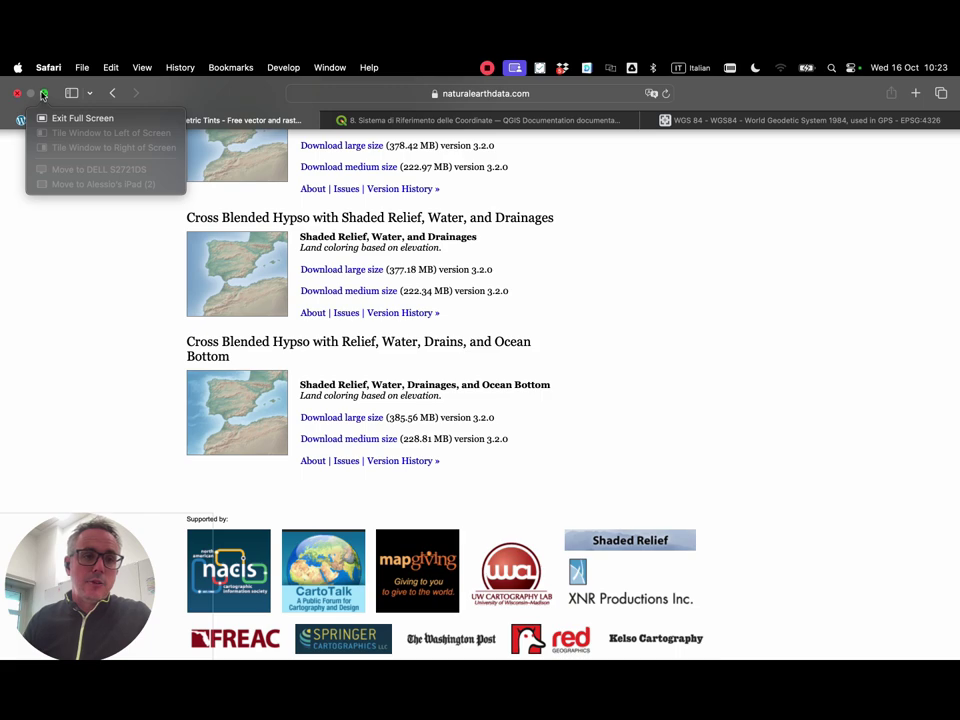
click(44, 95)
click(191, 122)
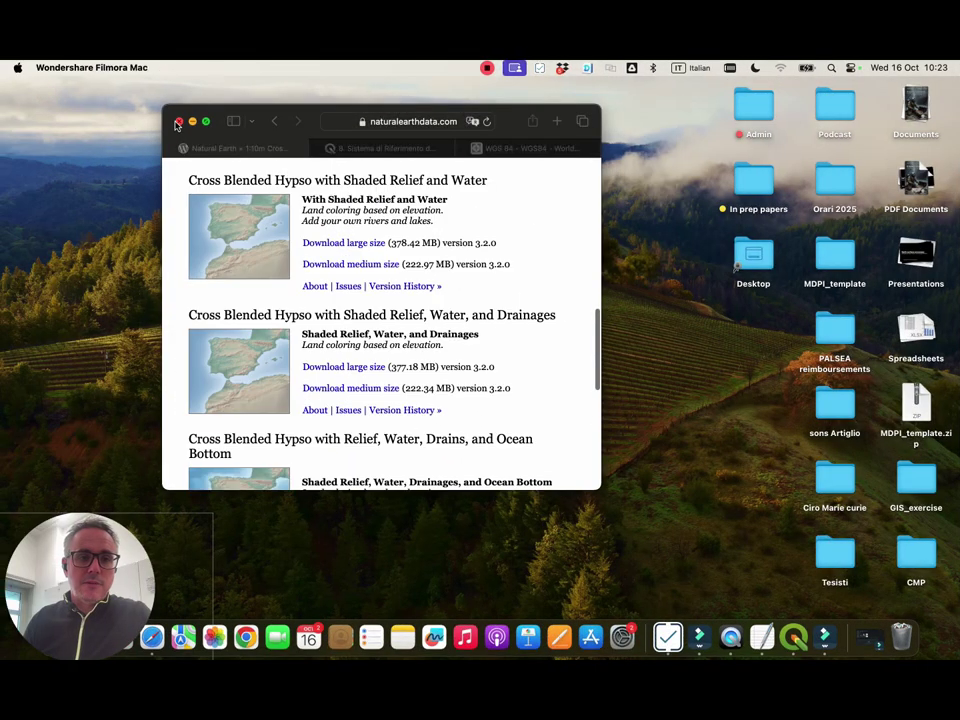
click(794, 637)
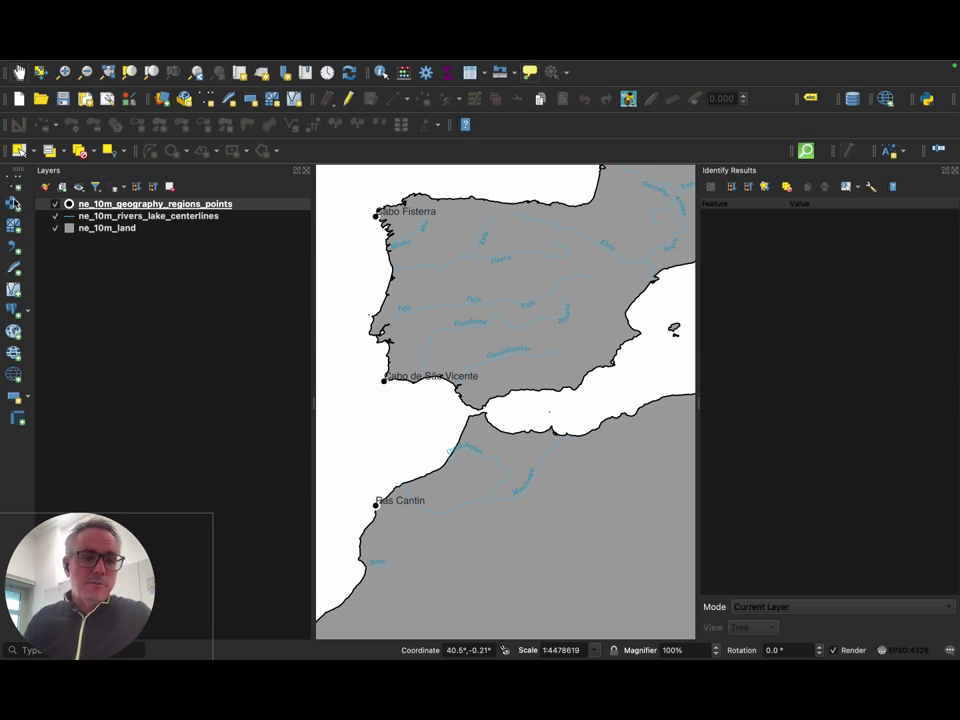
- Start adding a raster layer from file and browse to the HYP_HR_SR_OB_DR folder inside GIS_exercise
click(14, 205)
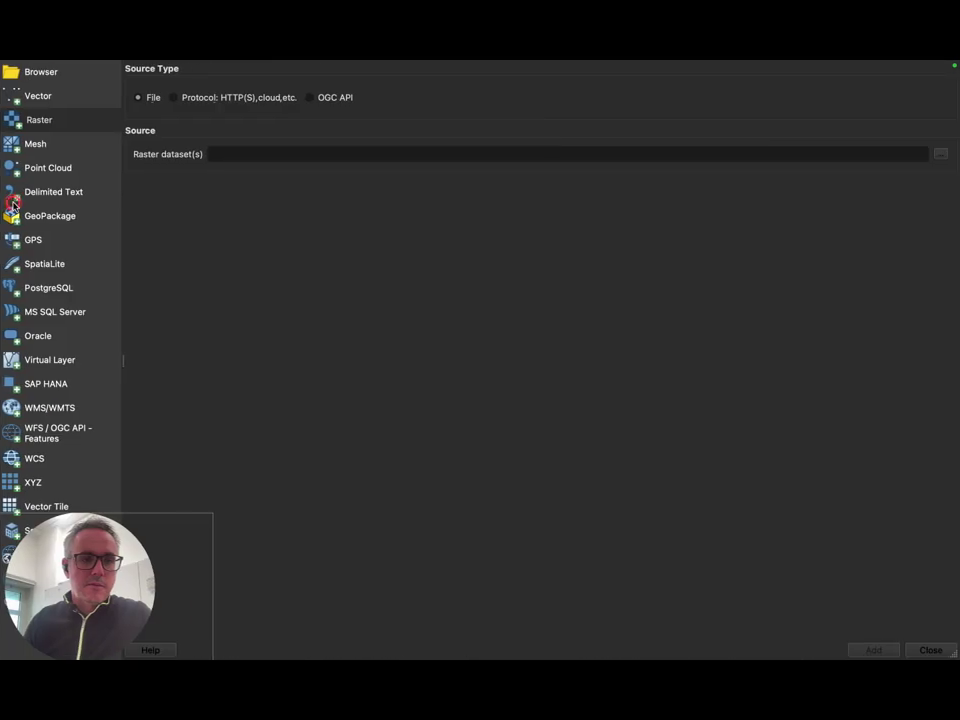
click(940, 157)
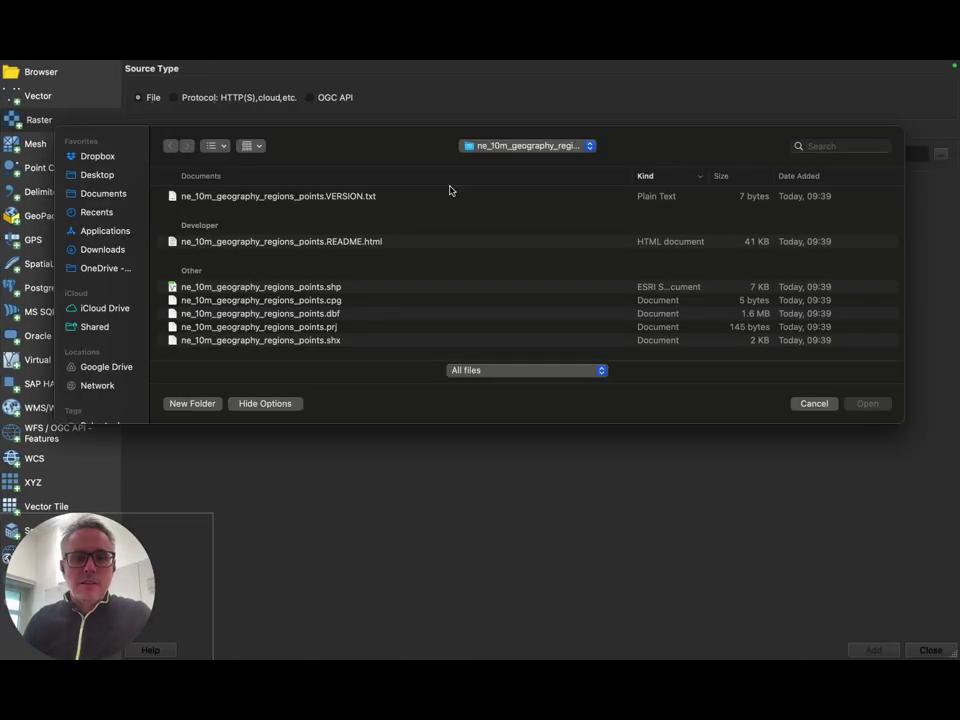
click(506, 147)
click(502, 161)
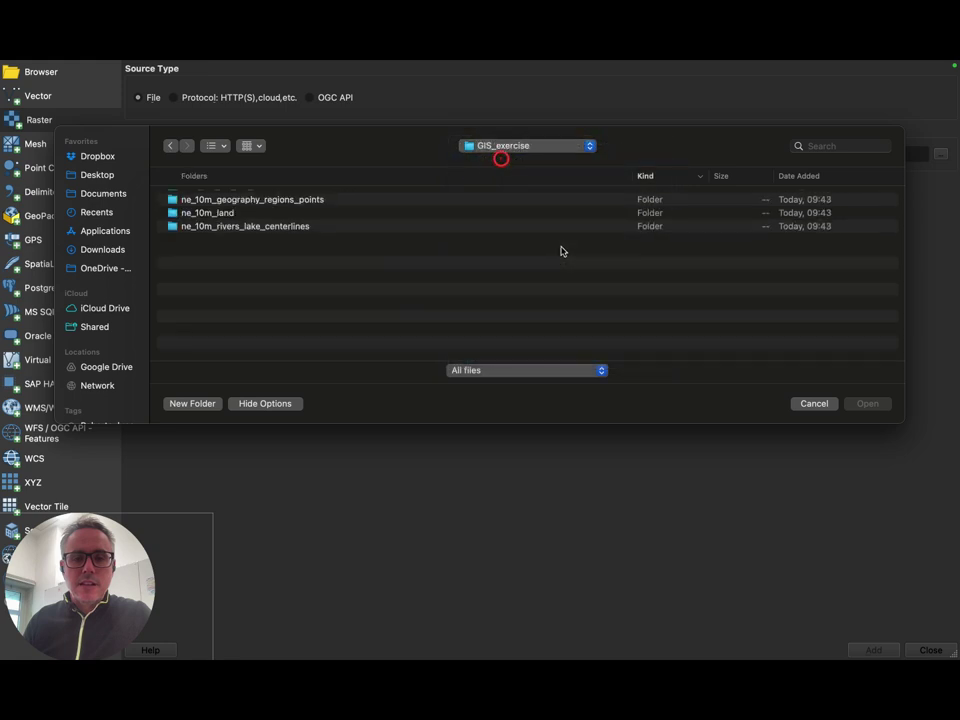
click(215, 196)
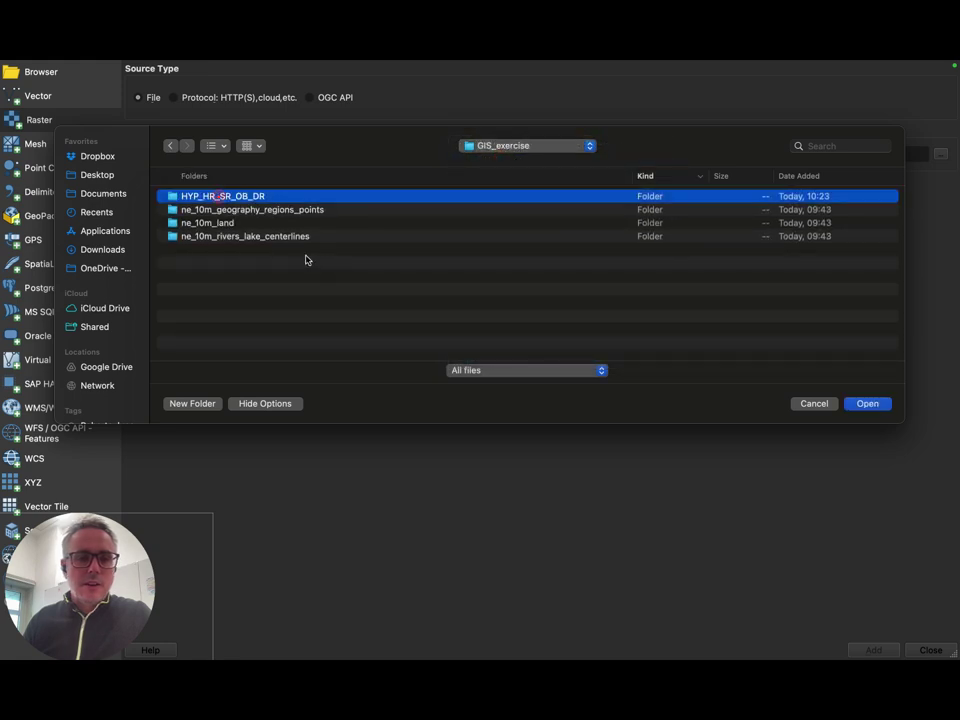
double_click(217, 198)
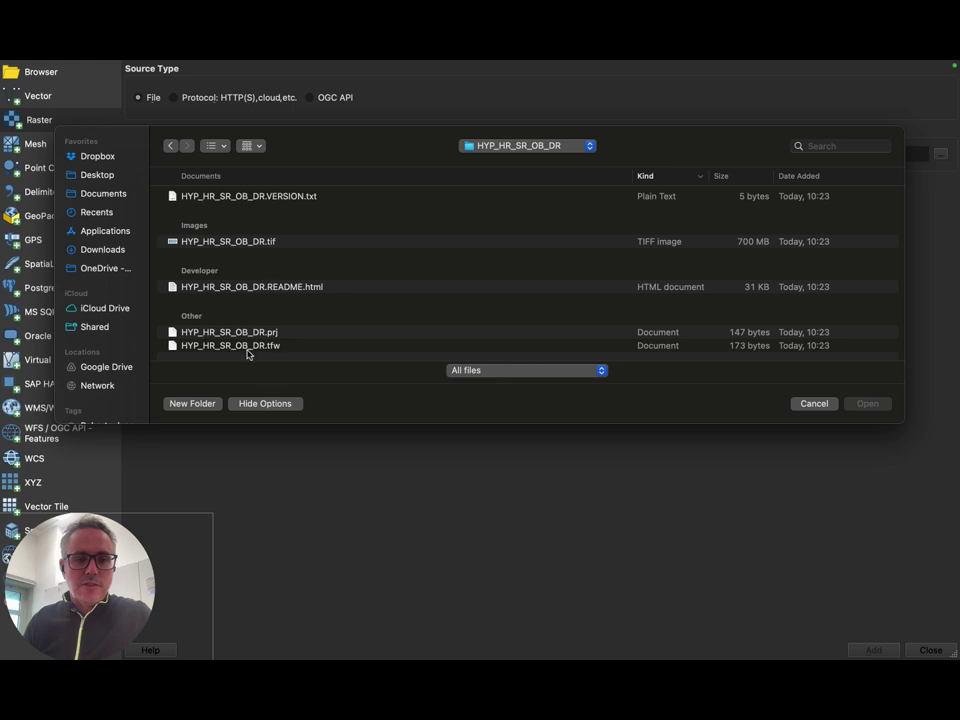
- Add HYP_HR_SR_OB_DR.tif to the project as a raster layer and return to the map window
click(272, 333)
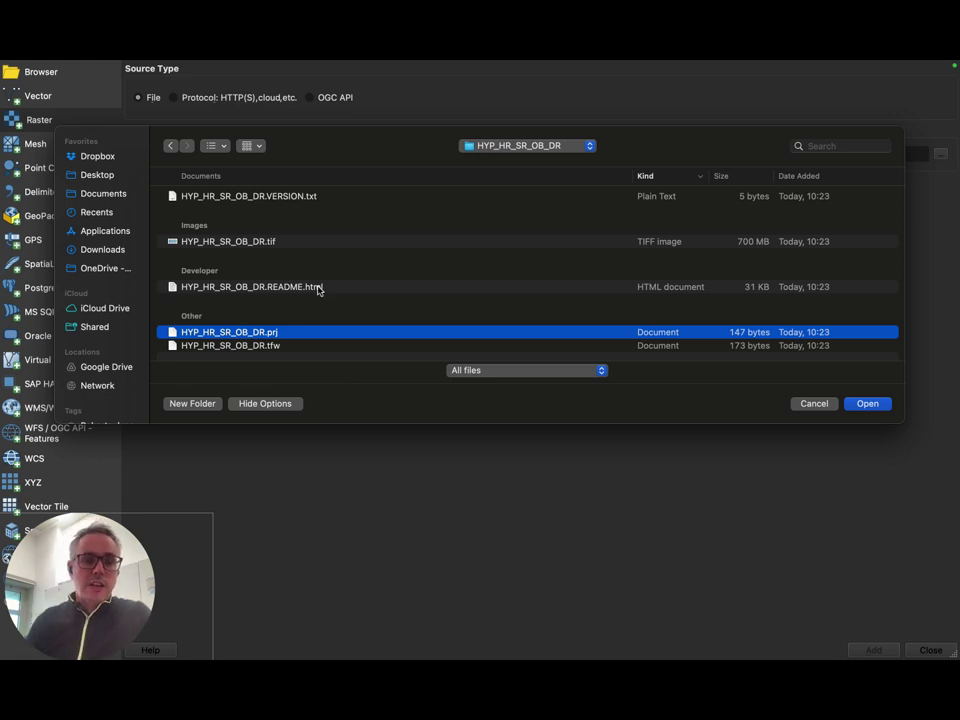
click(248, 347)
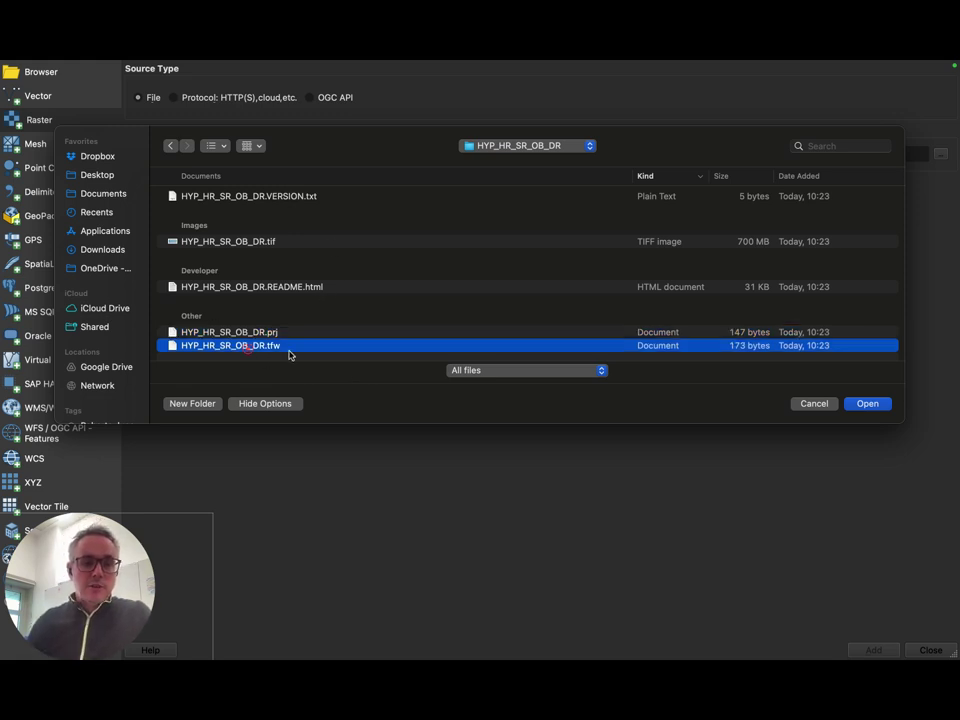
click(236, 242)
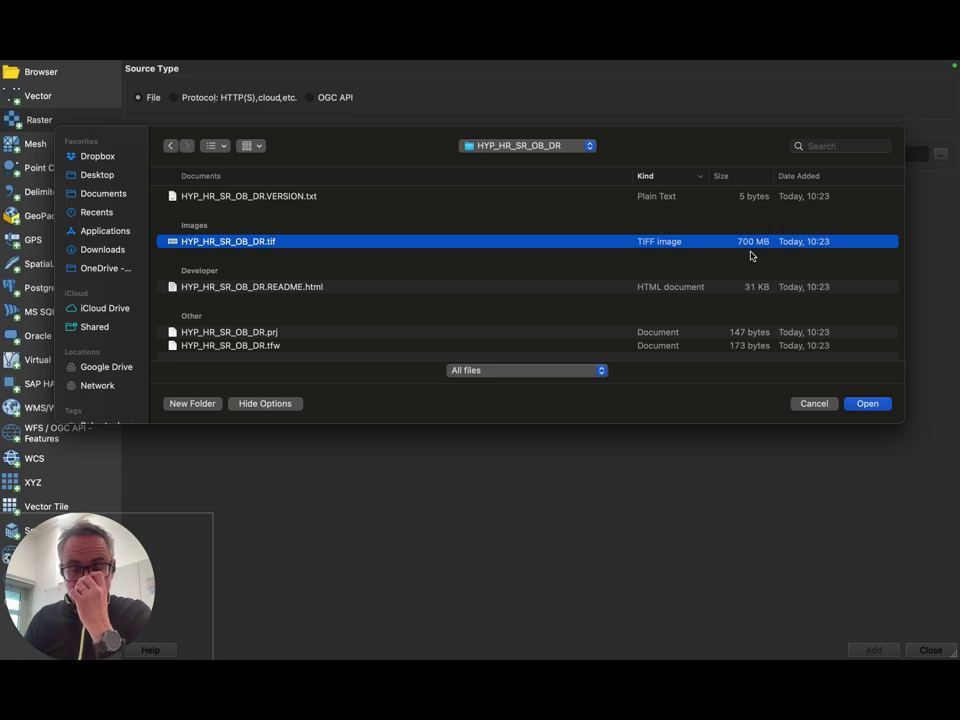
click(857, 404)
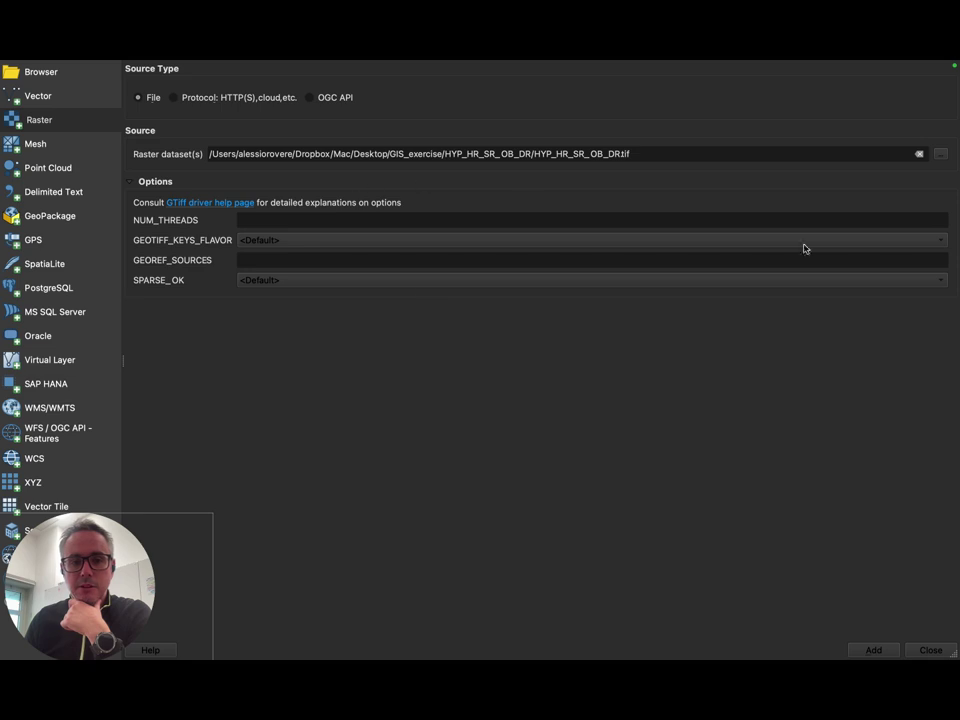
click(872, 651)
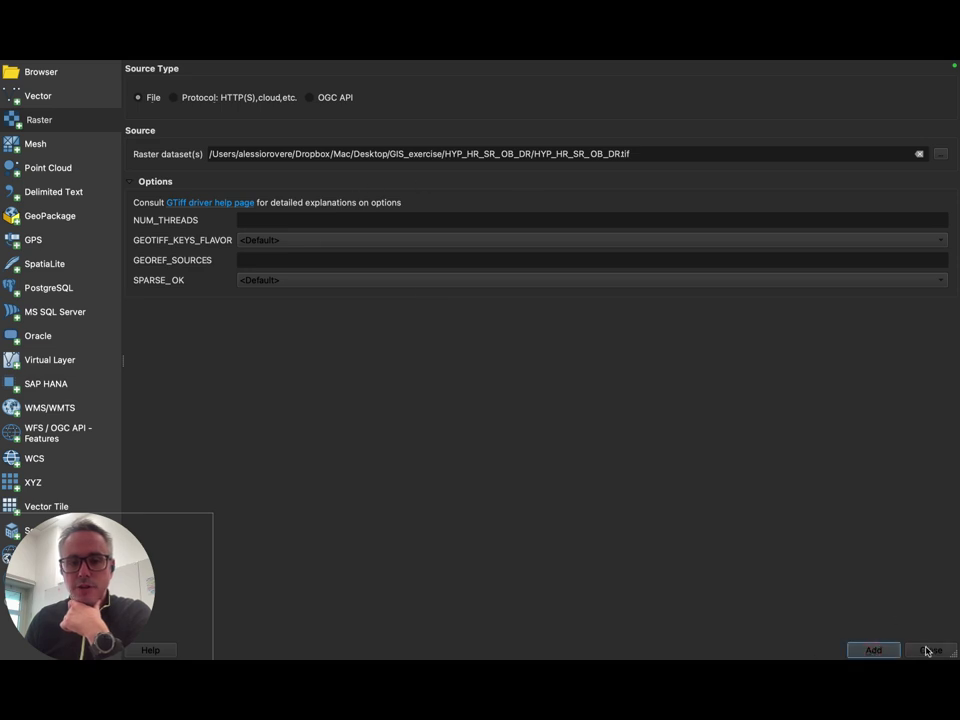
click(926, 650)
key(ctrl+Up)
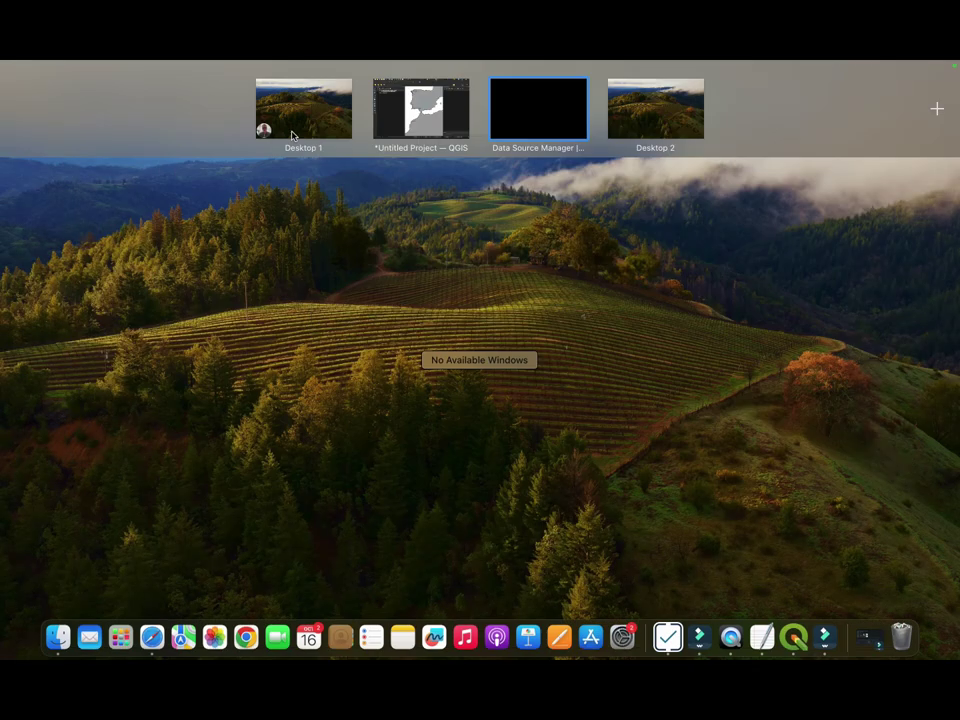
click(421, 121)
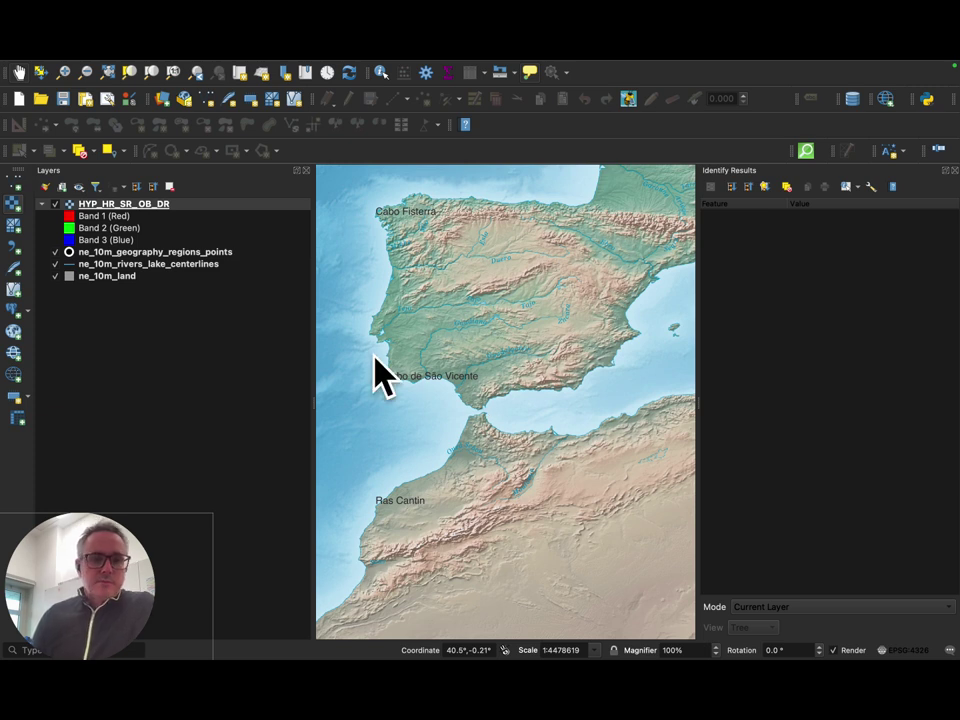
- Collapse the band legend of the HYP_HR_SR_OB_DR layer and close the Identify Results panel
scroll(419, 363, up, 2)
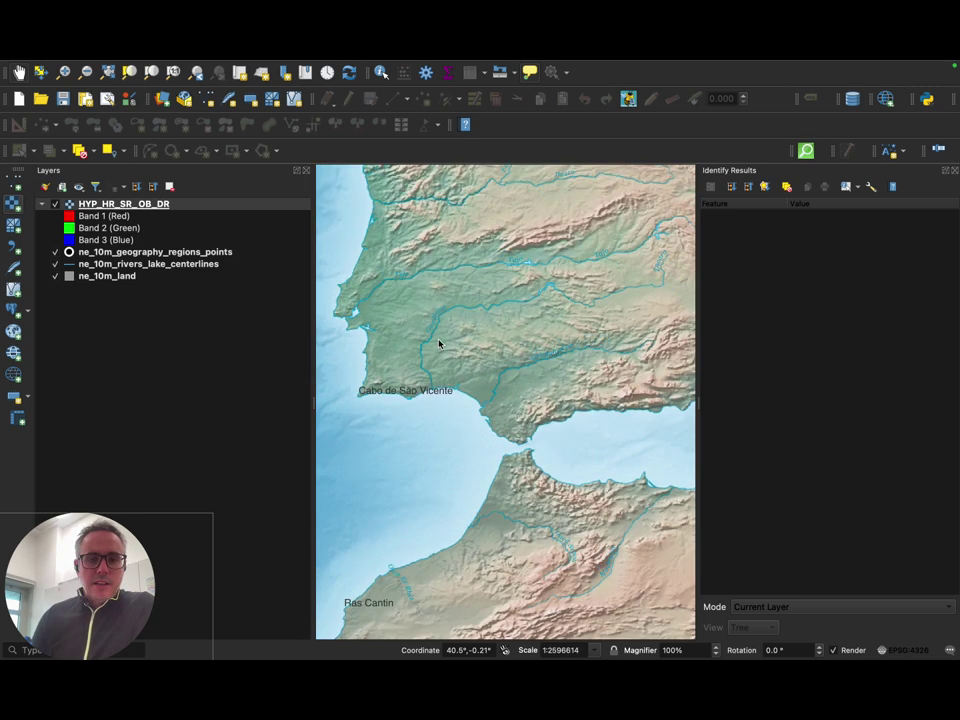
drag(383, 422, 538, 405)
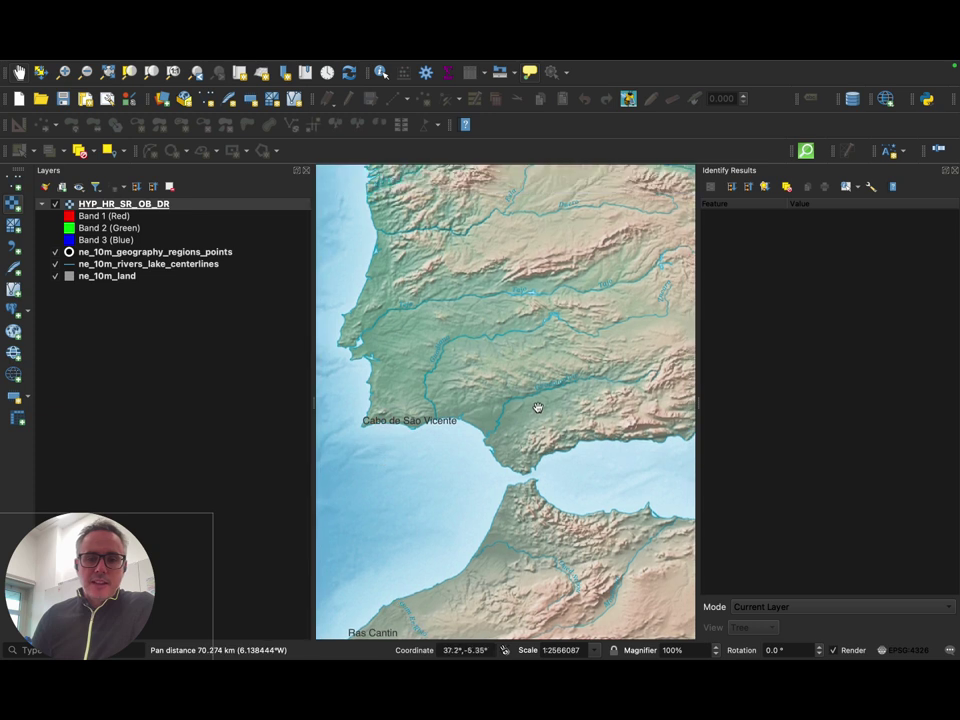
scroll(527, 405, up, 4)
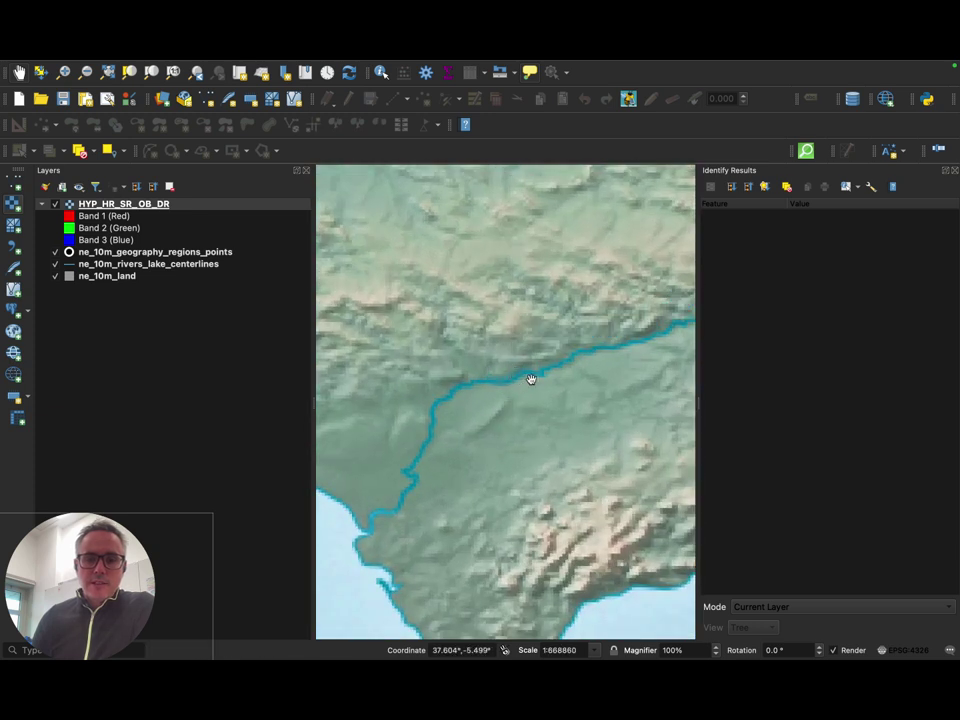
scroll(531, 368, up, 2)
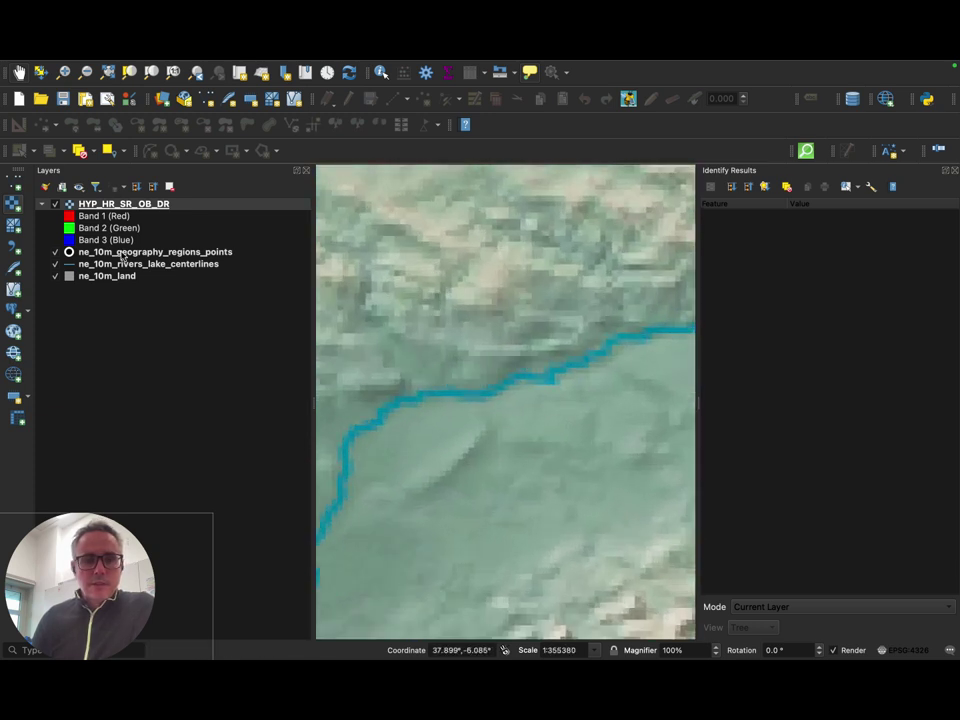
click(131, 265)
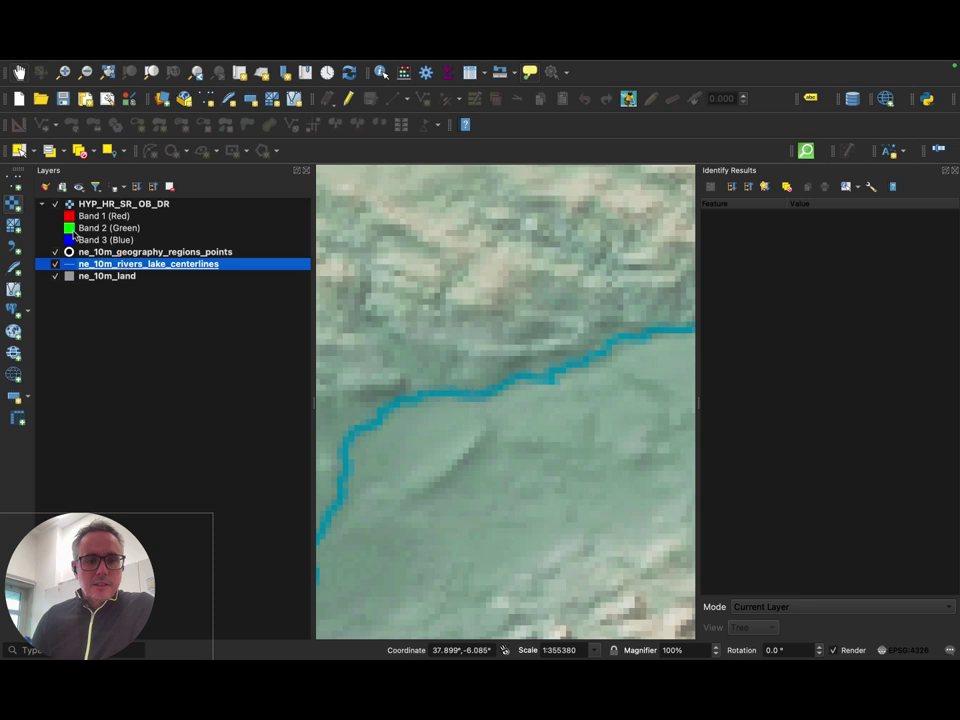
click(43, 204)
scroll(489, 397, up, 2)
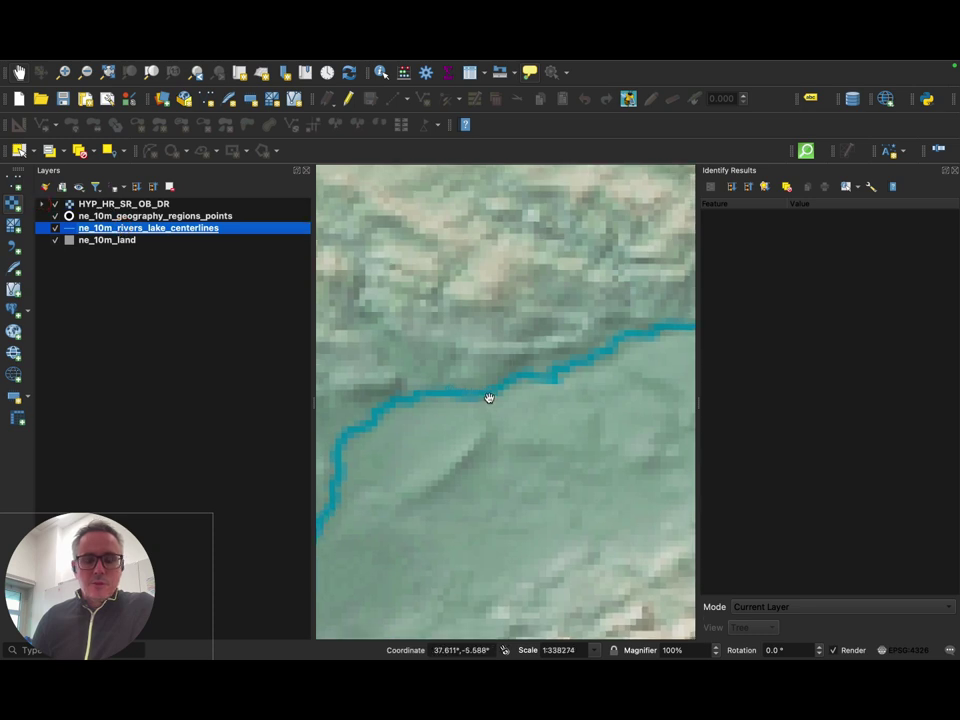
drag(711, 357, 745, 357)
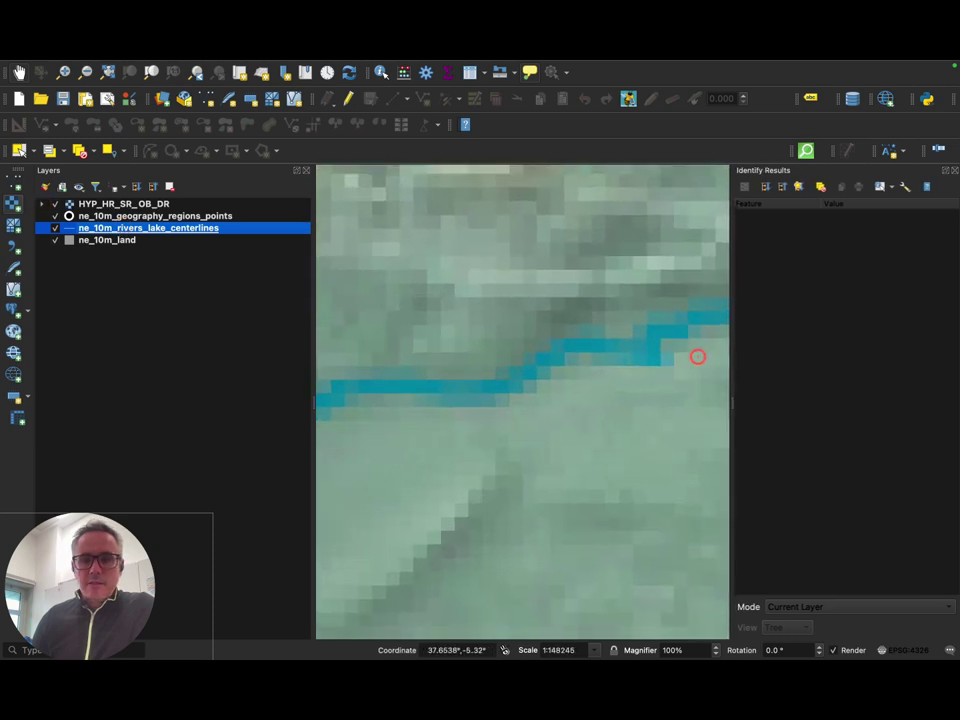
click(955, 172)
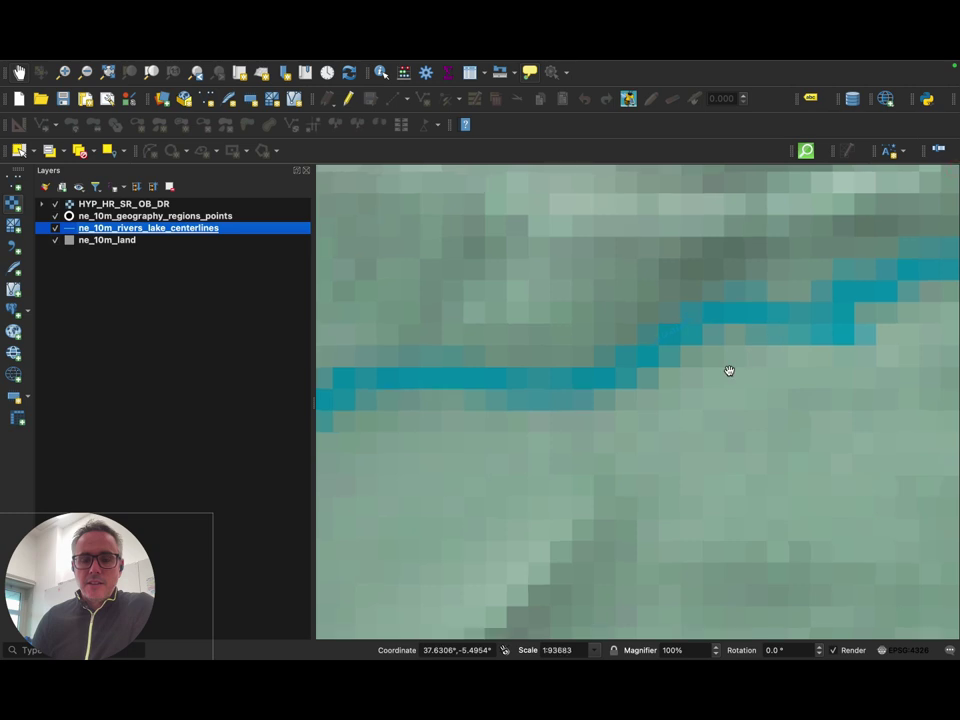
- Move the ne_10m_rivers_lake_centerlines layer above the HYP_HR_SR_OB_DR raster and compare the river line with the raster pixels
scroll(729, 370, up, 3)
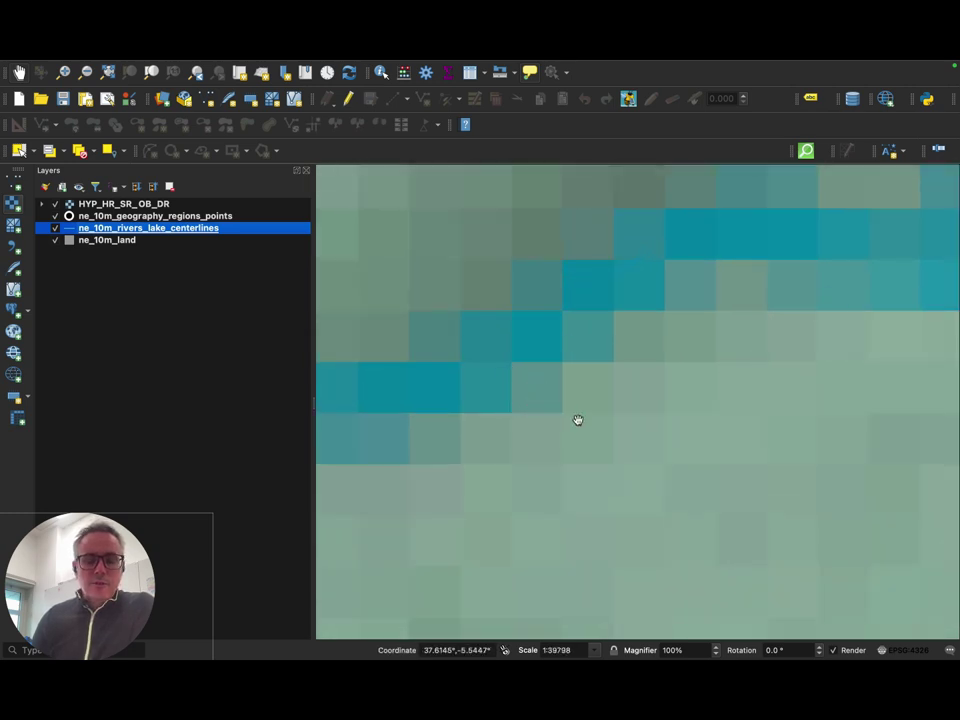
scroll(576, 417, down, 2)
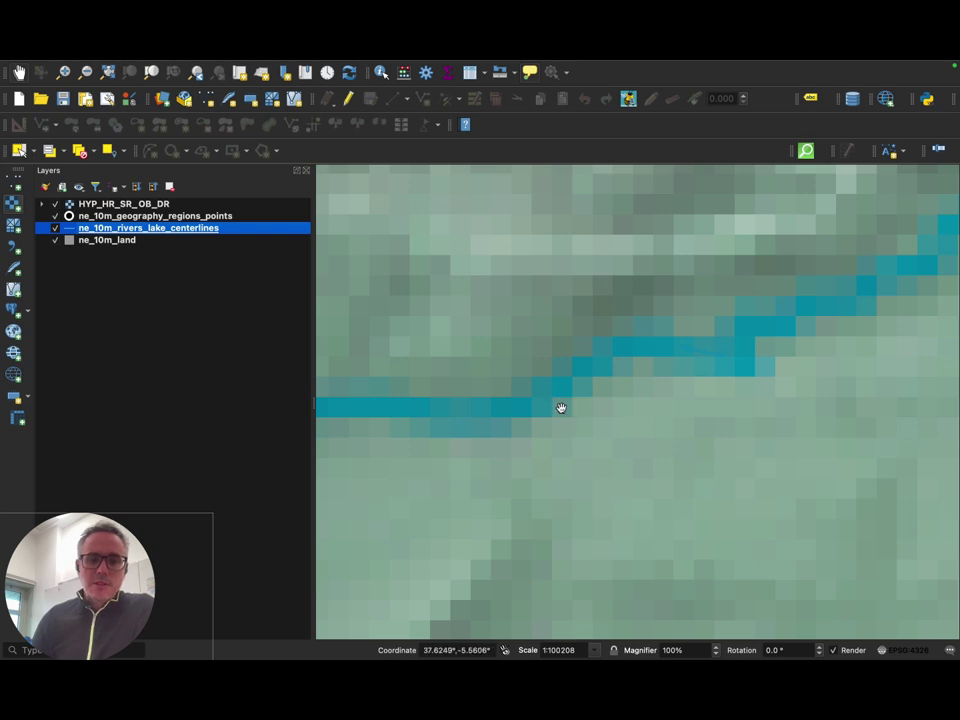
scroll(674, 444, down, 4)
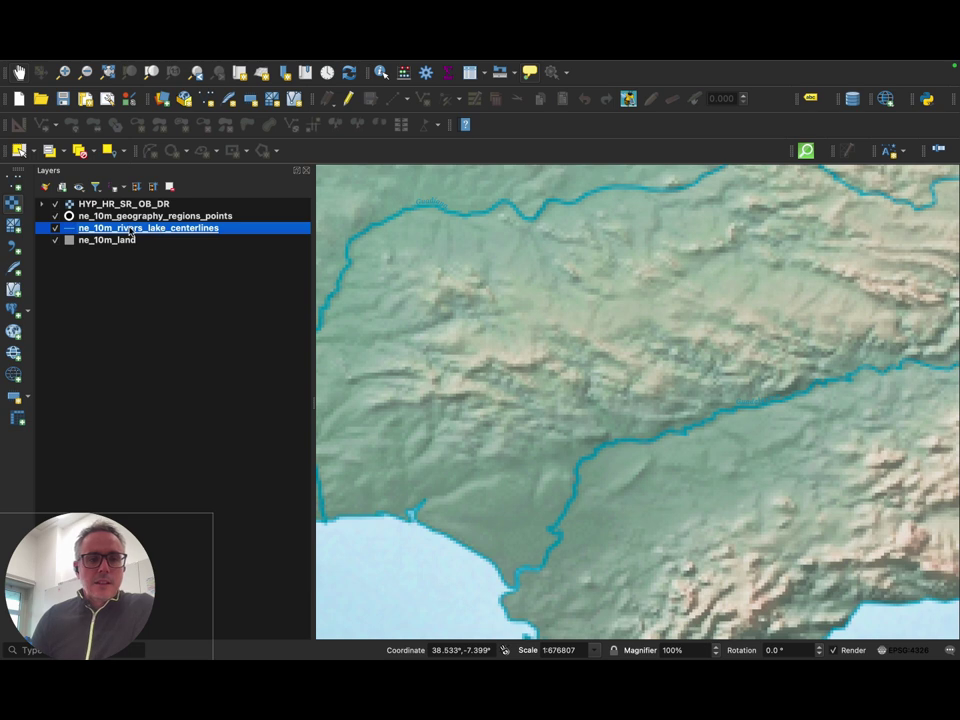
drag(143, 231, 179, 204)
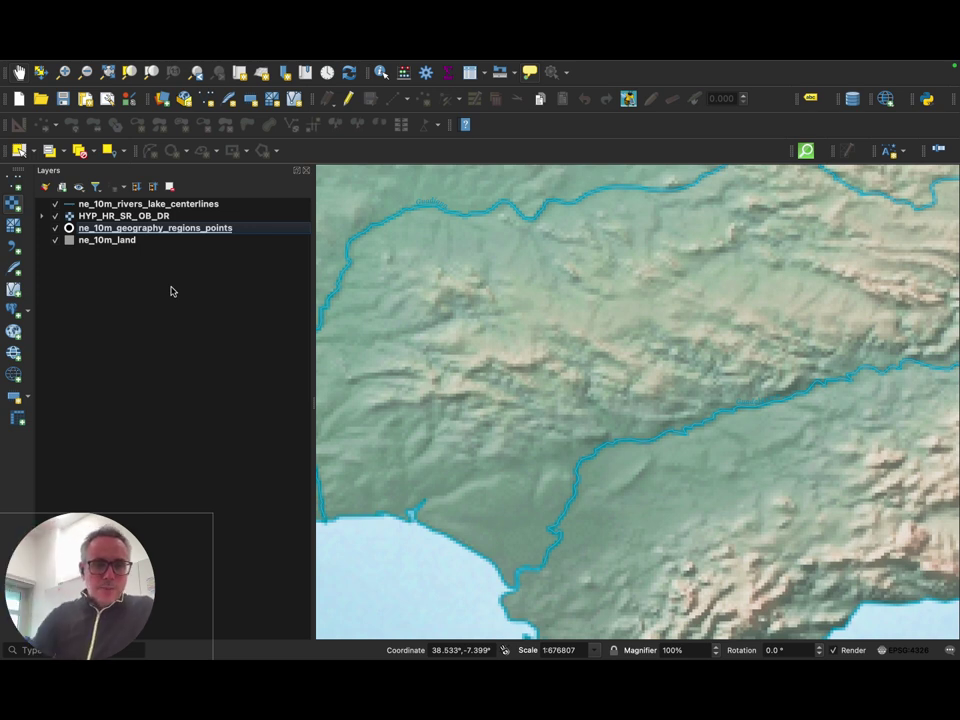
click(113, 204)
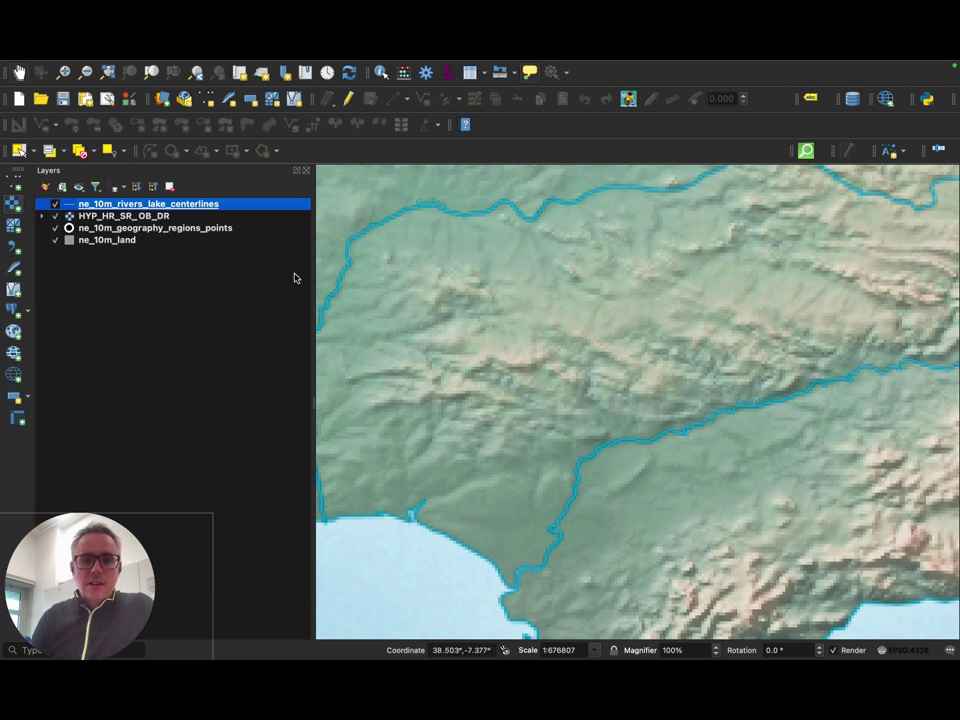
scroll(683, 443, up, 3)
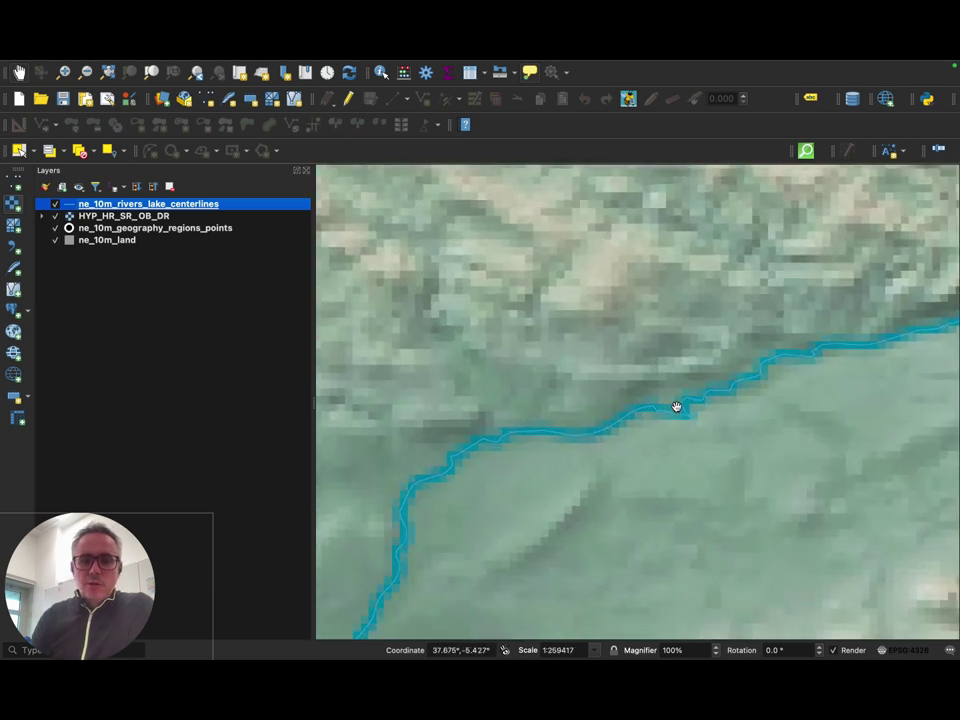
- Set the line width of the ne_10m_rivers_lake_centerlines symbol to 1.46 millimetres
scroll(676, 407, up, 5)
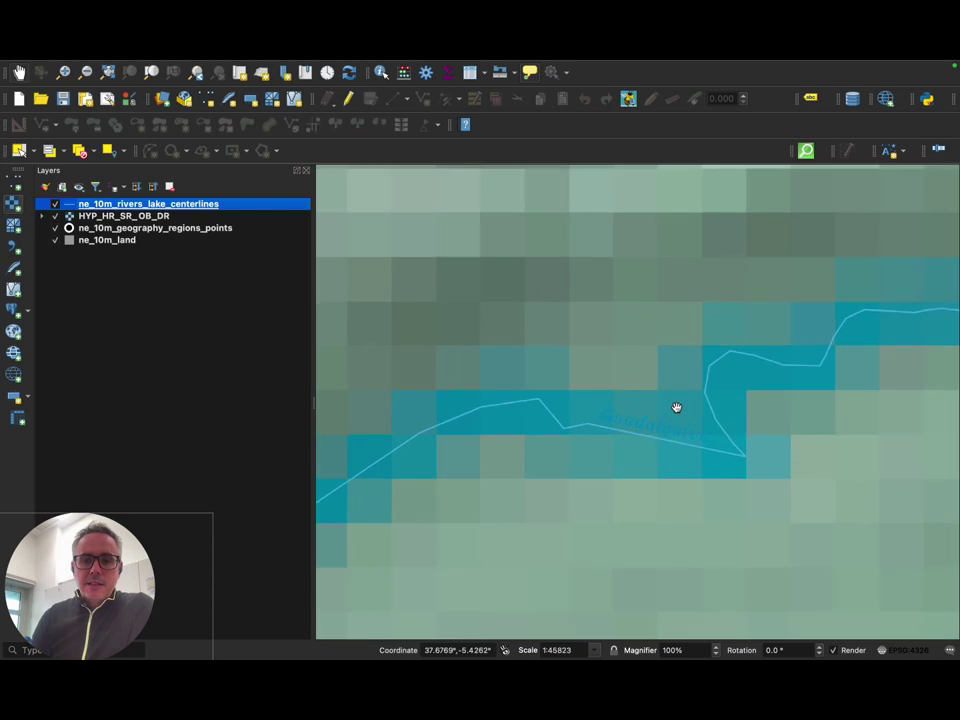
scroll(676, 407, up, 2)
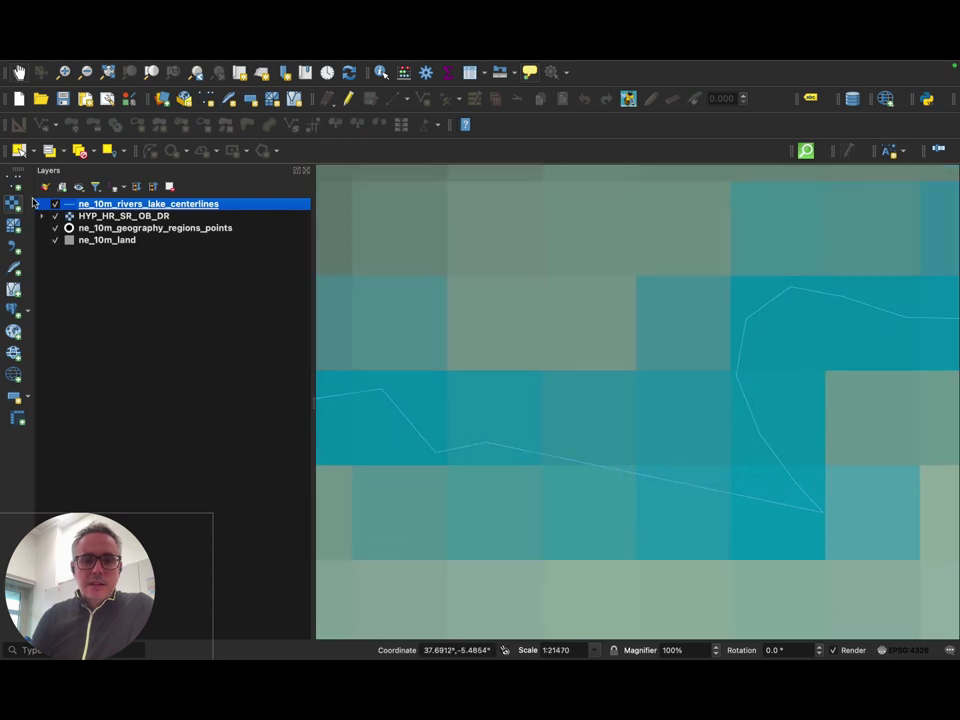
double_click(72, 210)
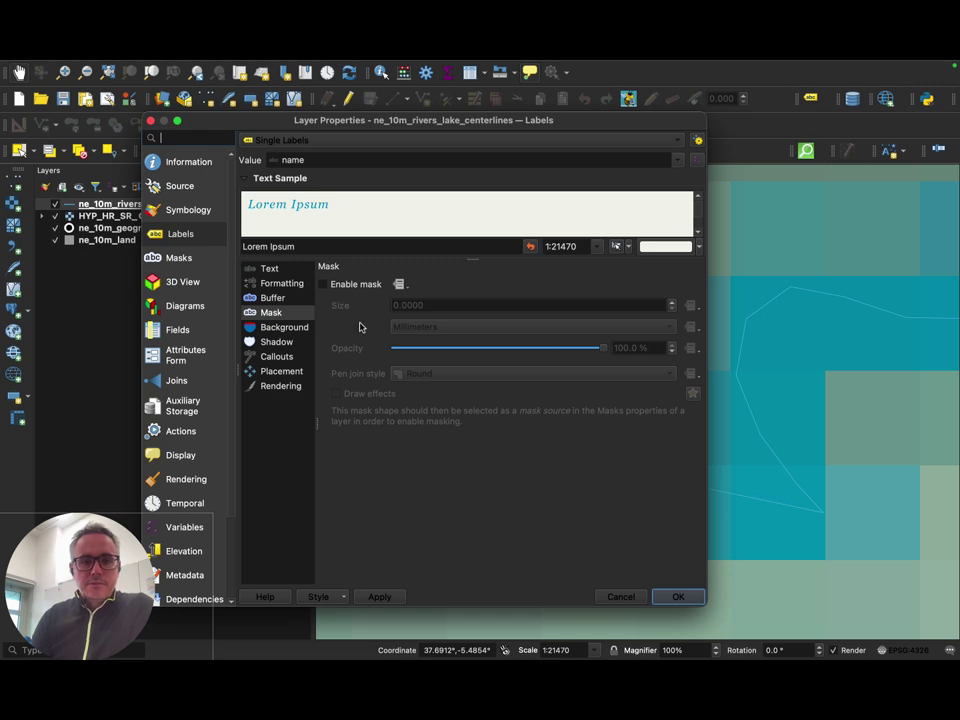
click(179, 184)
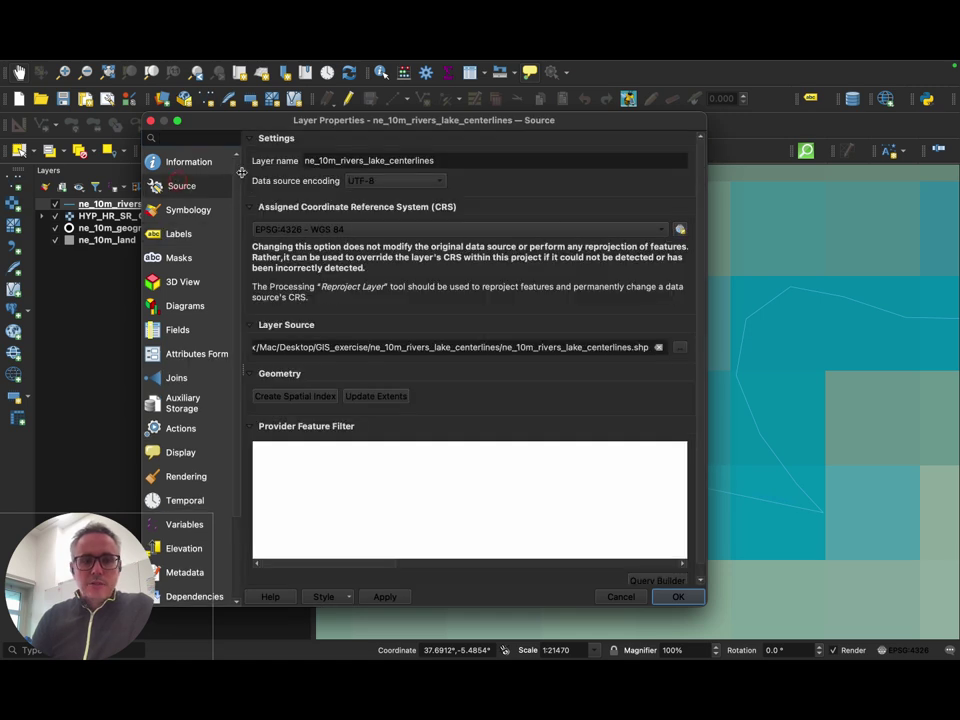
click(175, 212)
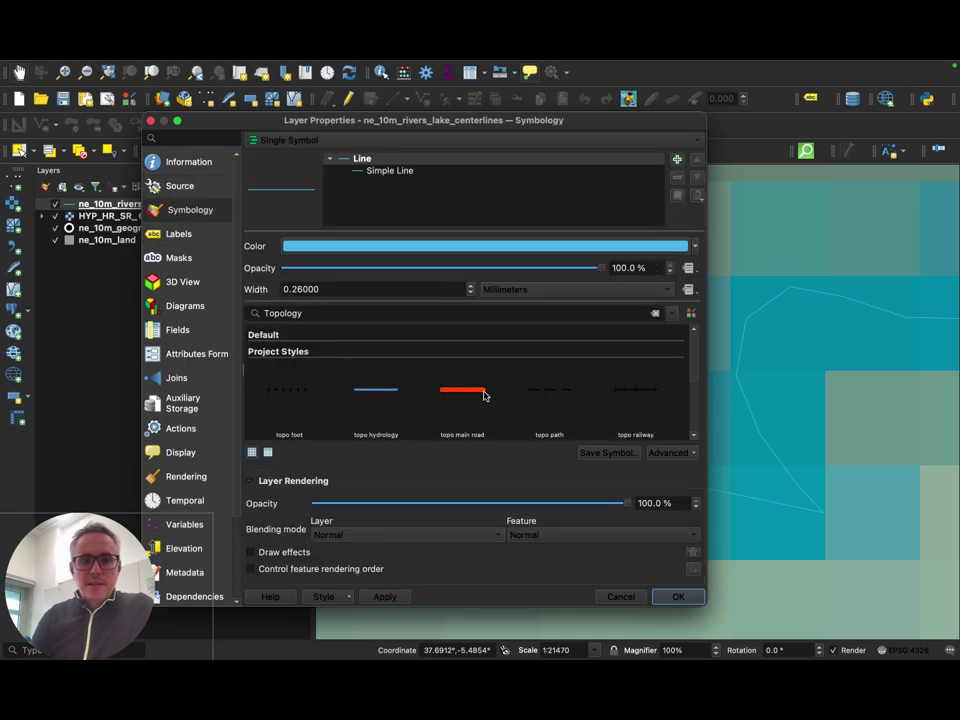
scroll(472, 289, up, 6)
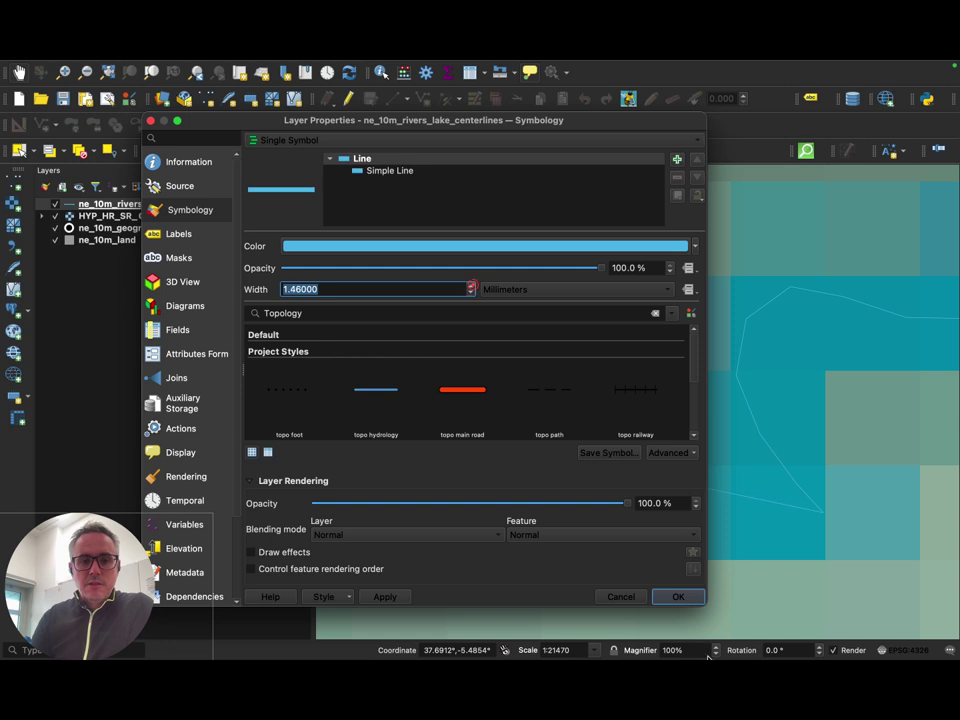
click(672, 597)
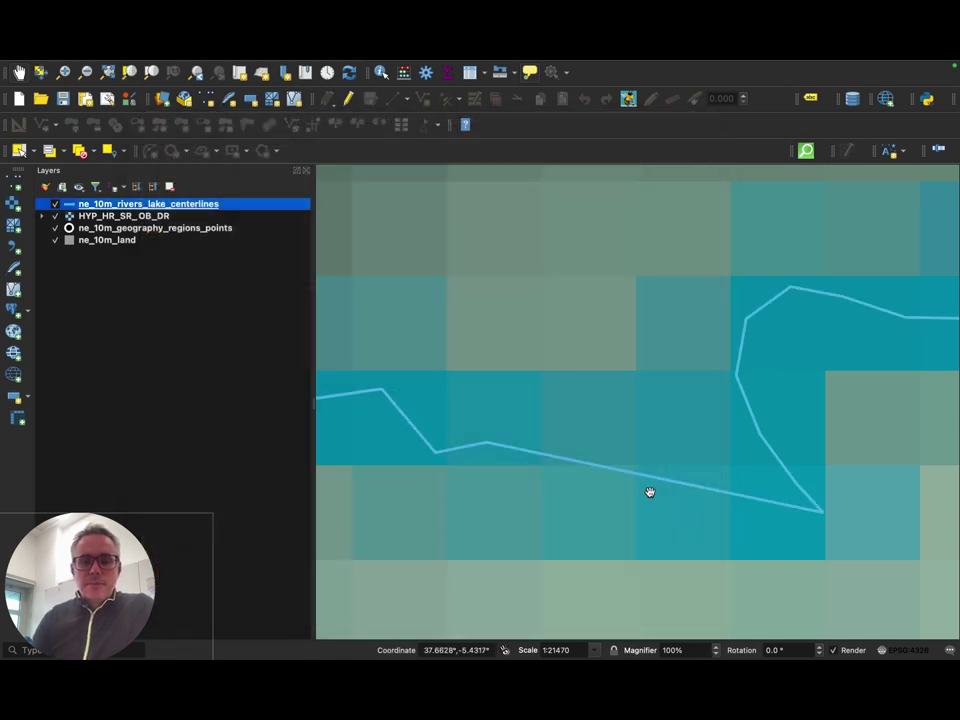
- Move the ne_10m_geography_regions_points layer to the top of the layer order, above ne_10m_rivers_lake_centerlines
scroll(649, 495, down, 2)
scroll(660, 497, down, 5)
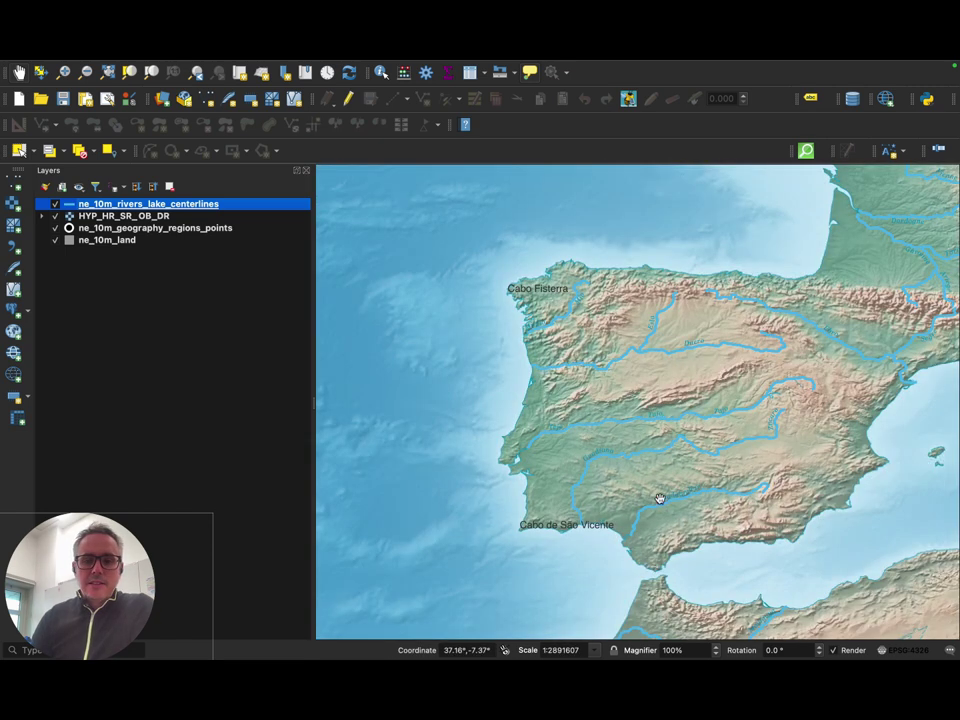
drag(641, 521, 719, 524)
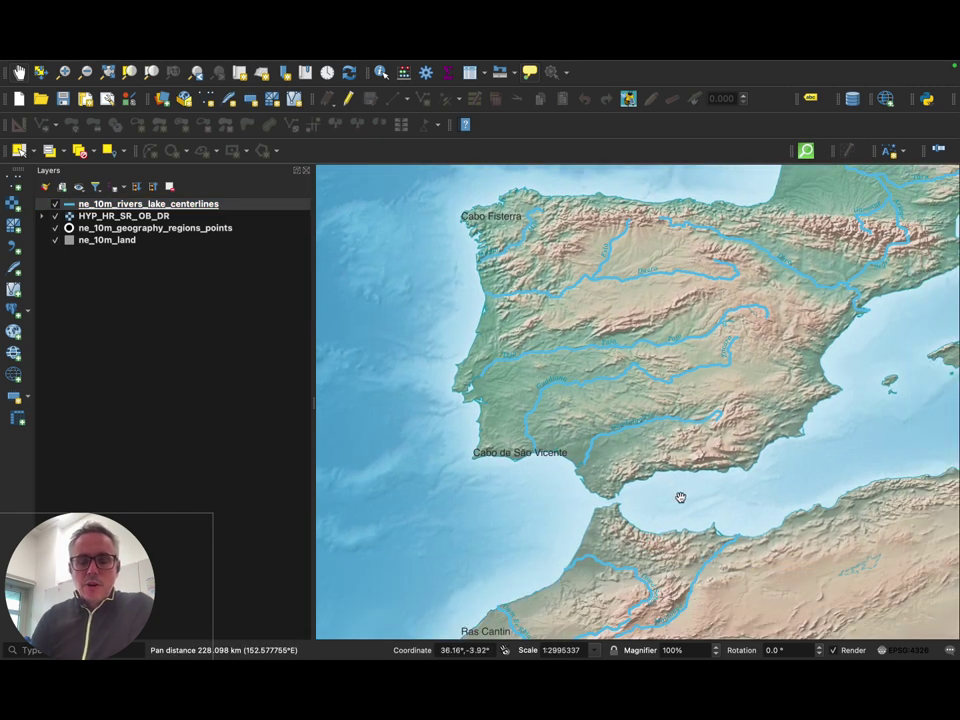
scroll(587, 434, up, 5)
scroll(589, 435, down, 6)
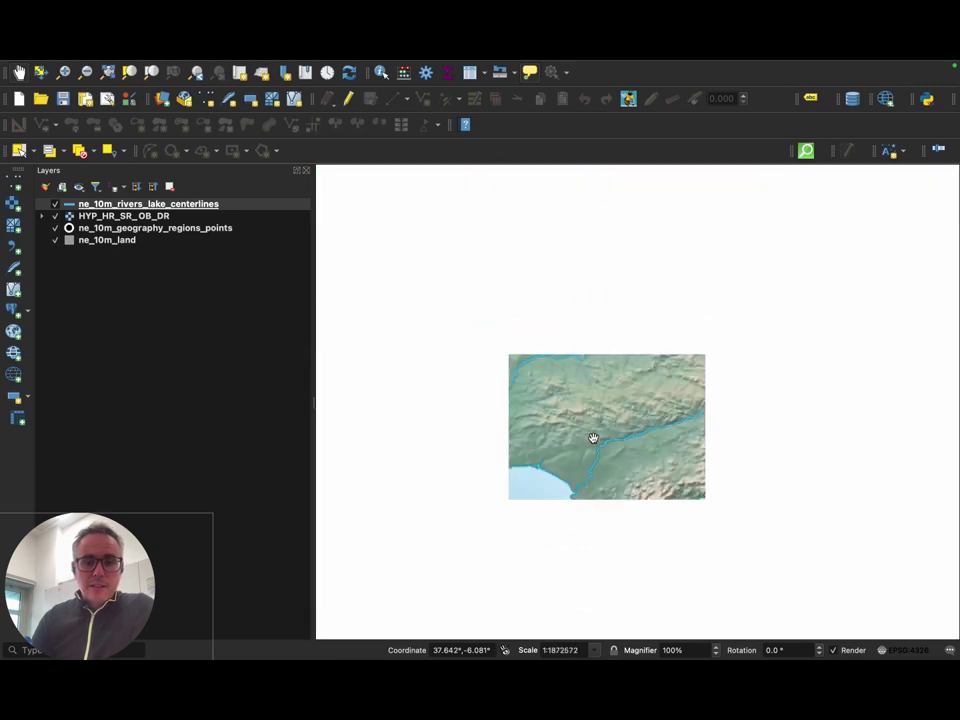
scroll(600, 441, down, 2)
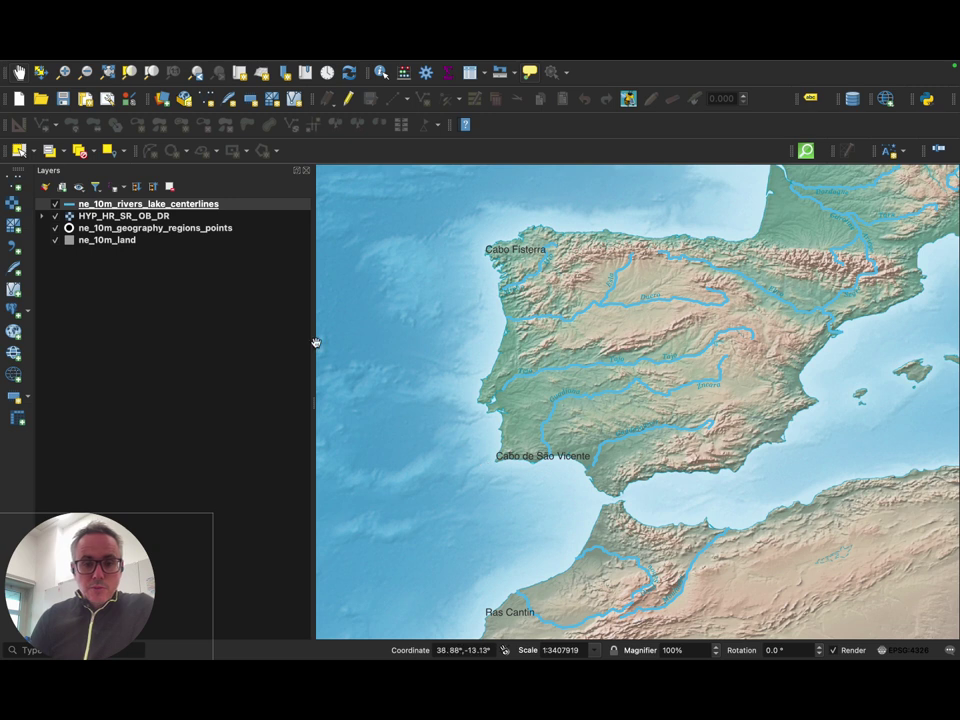
click(143, 230)
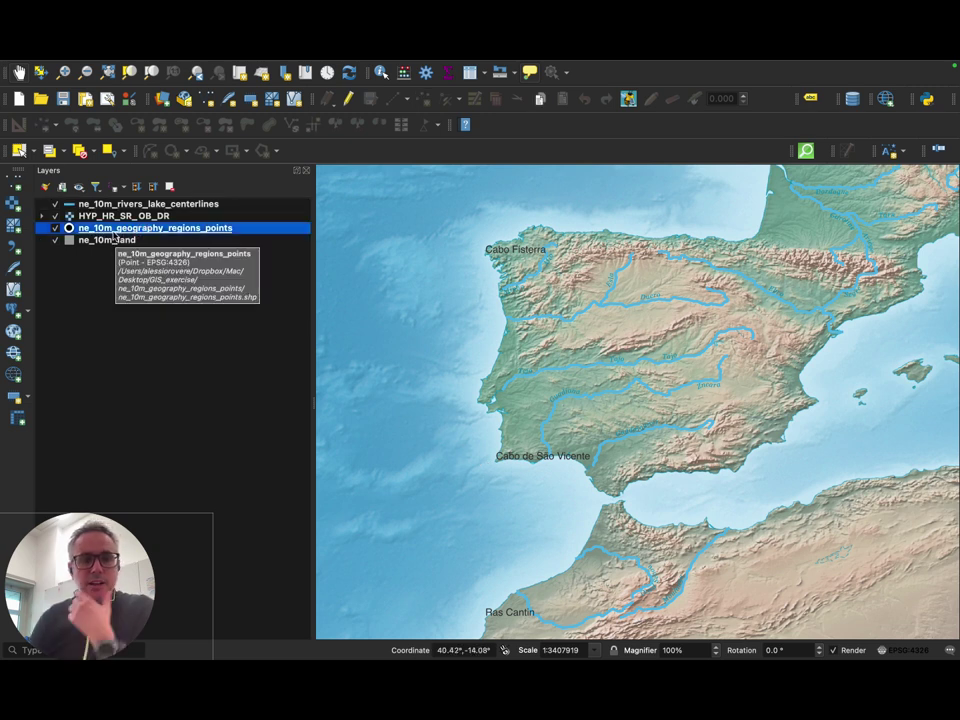
drag(143, 230, 140, 203)
- Reduce the global opacity of the HYP_HR_SR_OB_DR raster to 50.8 %
scroll(555, 258, up, 1)
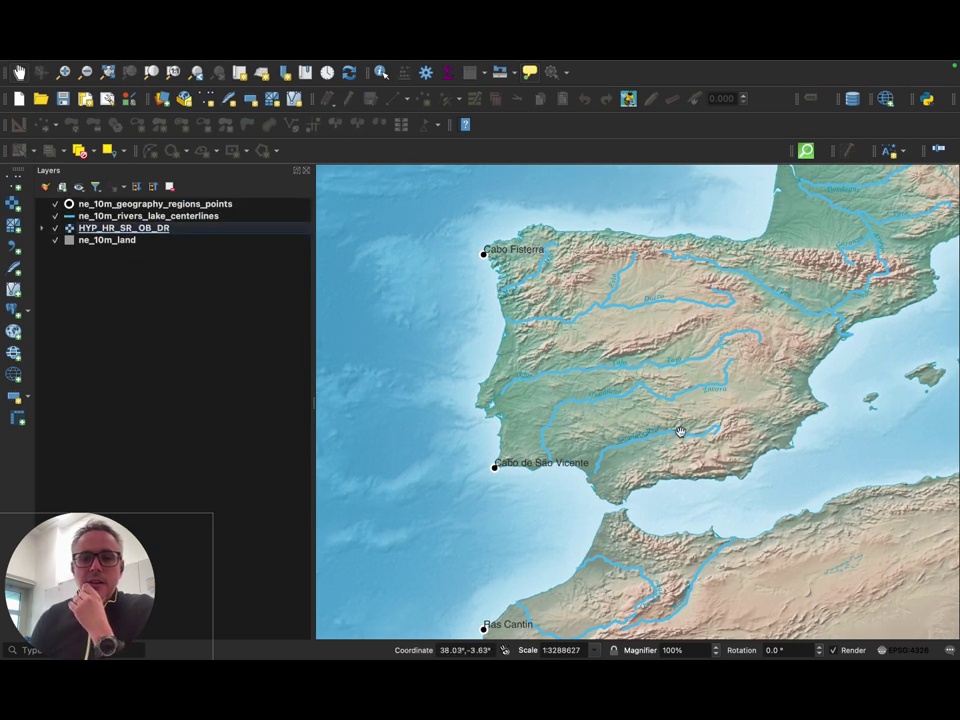
scroll(649, 437, up, 1)
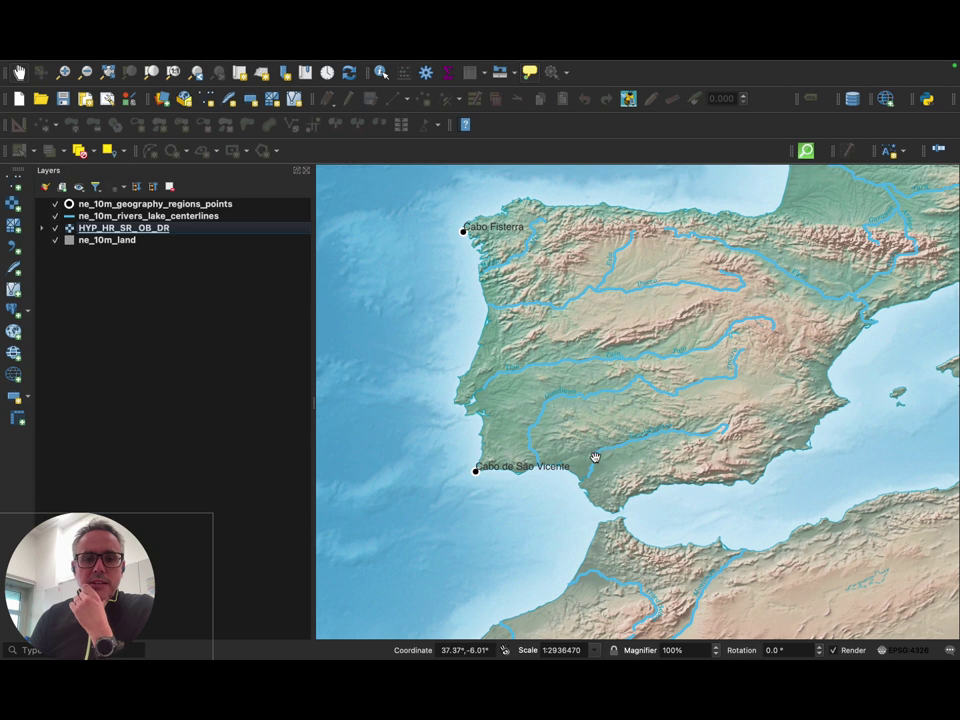
double_click(115, 230)
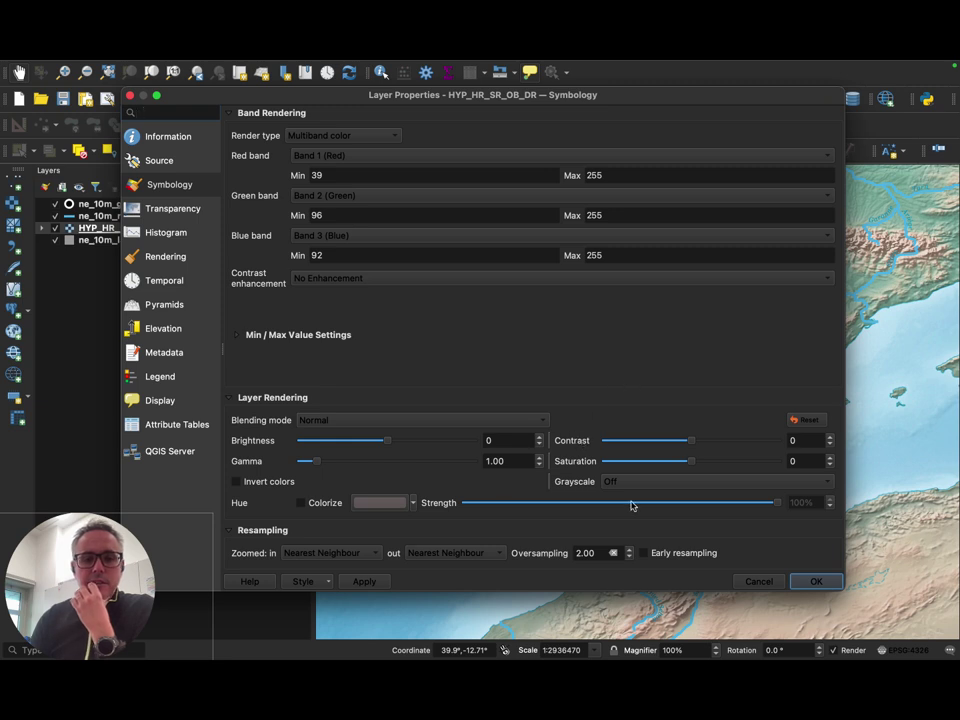
click(175, 208)
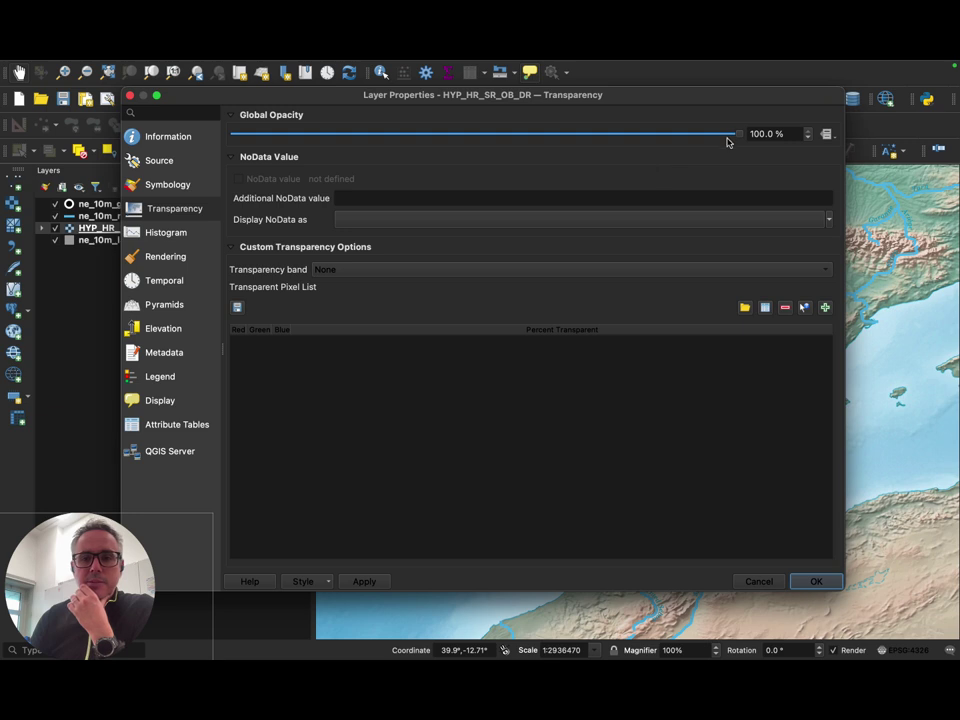
drag(740, 137, 489, 140)
click(366, 580)
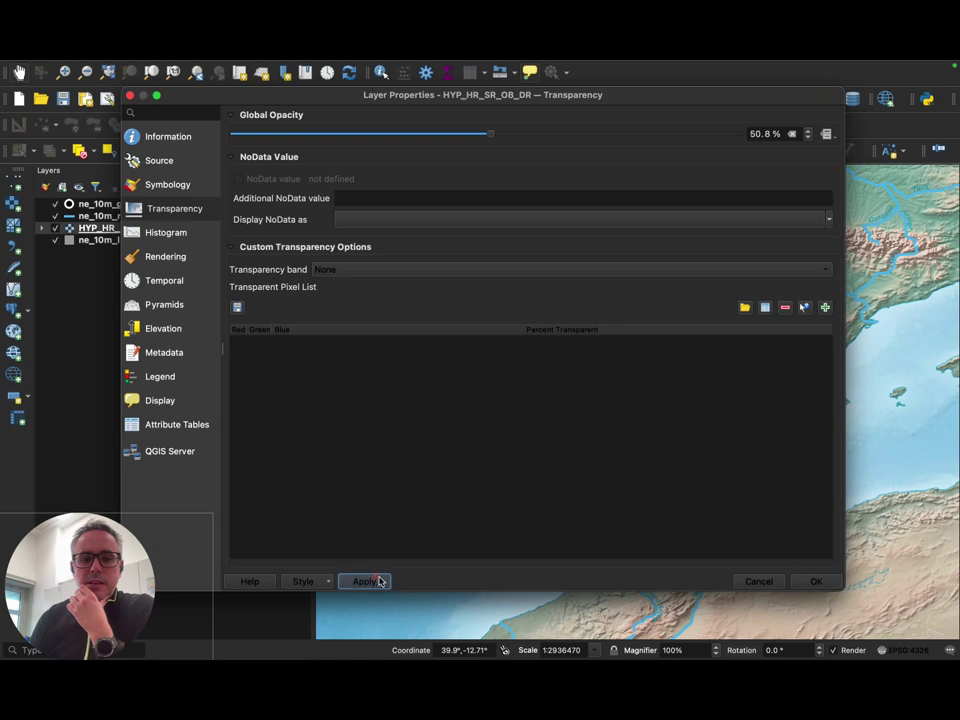
click(810, 580)
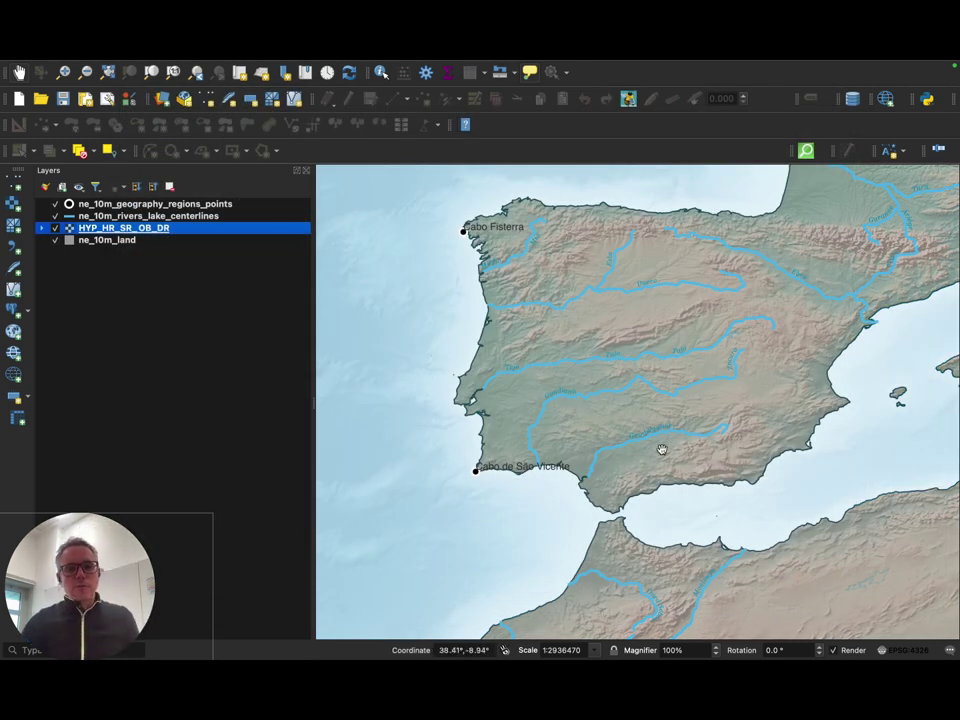
- Toggle the visibility of the ne_10m_land layer to compare the map with and without it
click(56, 241)
click(56, 241)
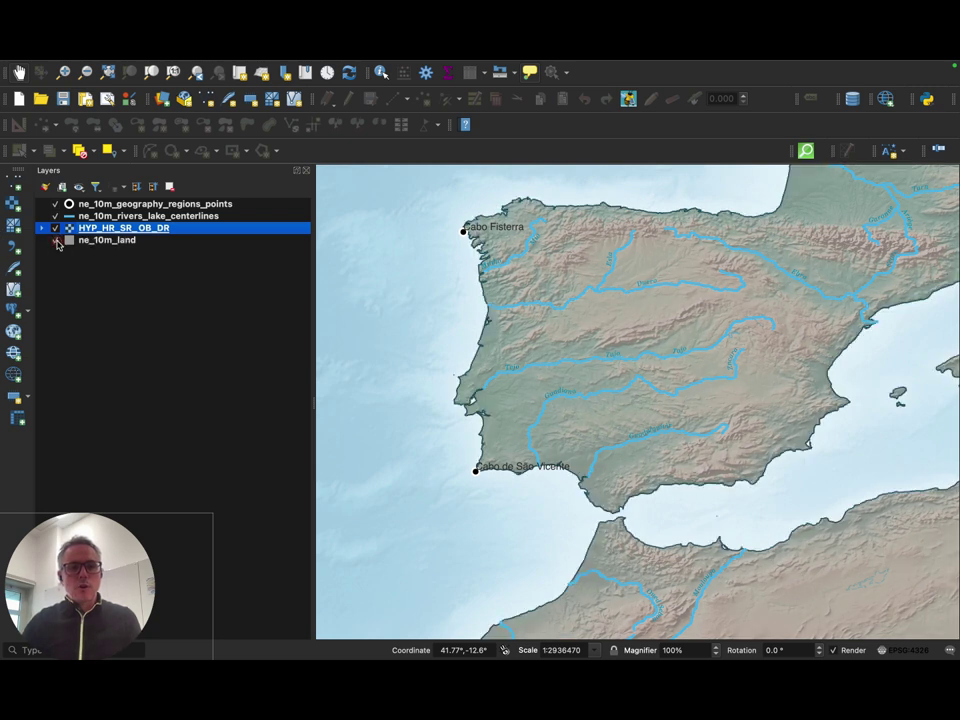
click(56, 241)
click(56, 241)
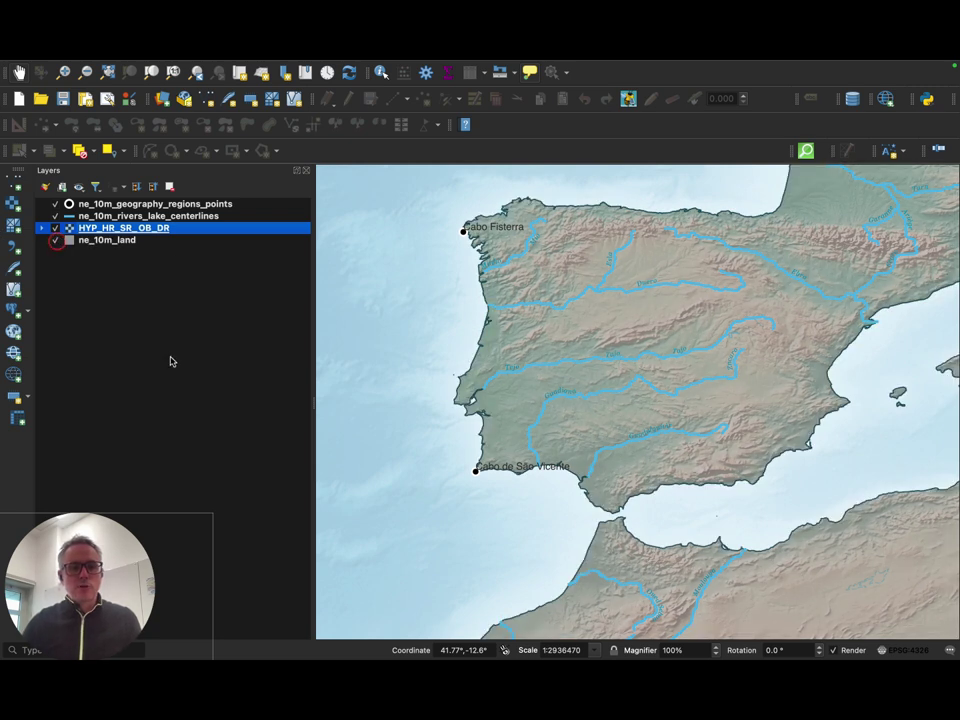
- Give the simple fill of ne_10m_land a transparent fill colour and move the layer above HYP_HR_SR_OB_DR
double_click(70, 243)
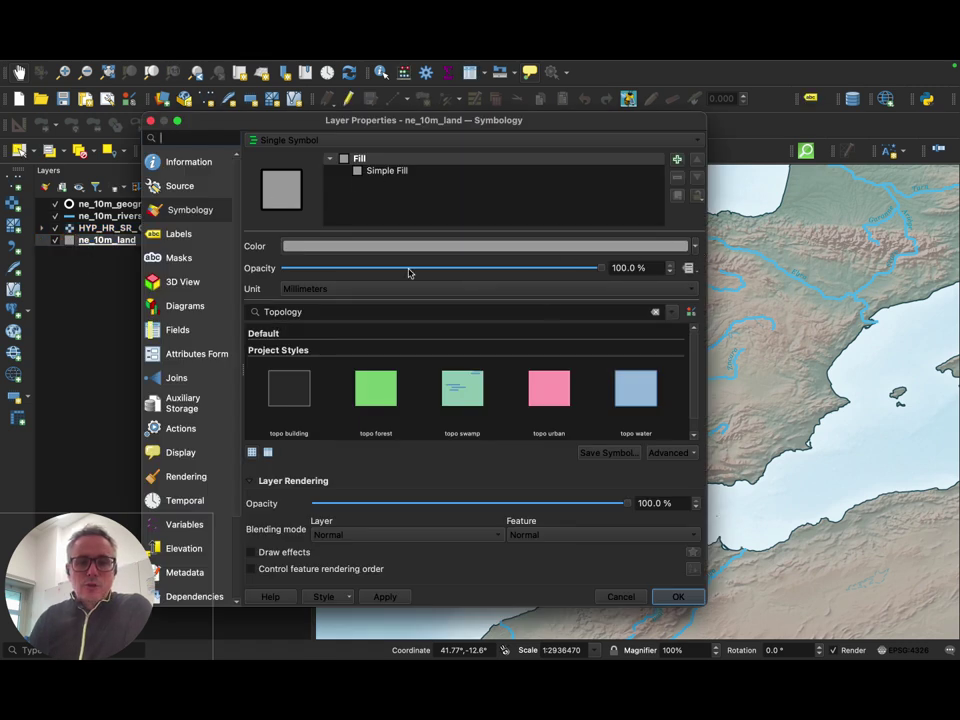
click(366, 175)
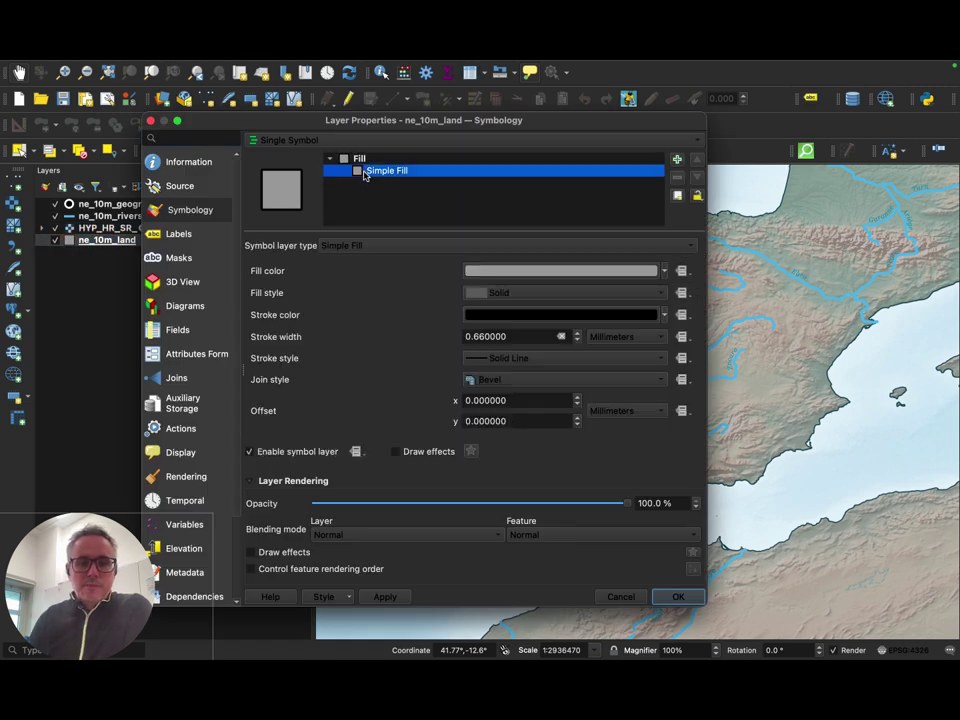
click(664, 272)
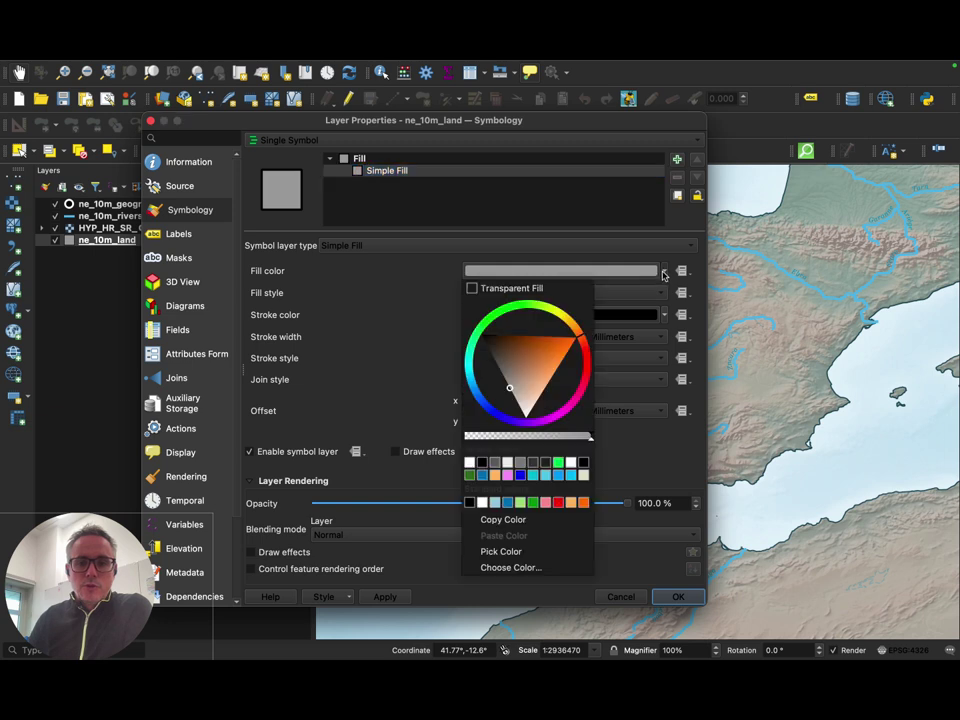
click(473, 290)
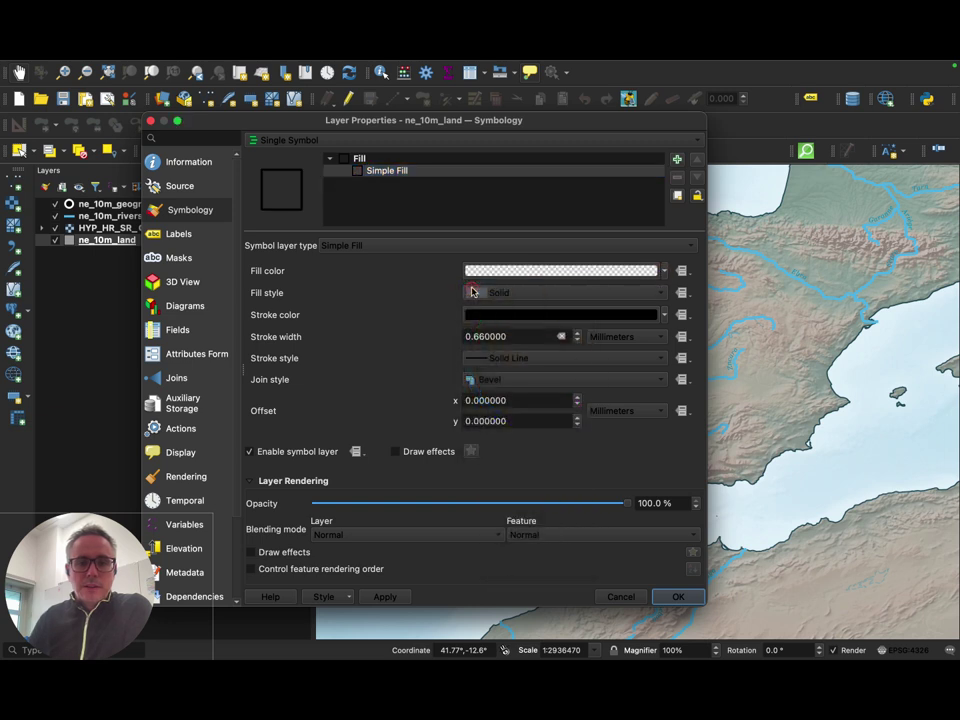
click(674, 597)
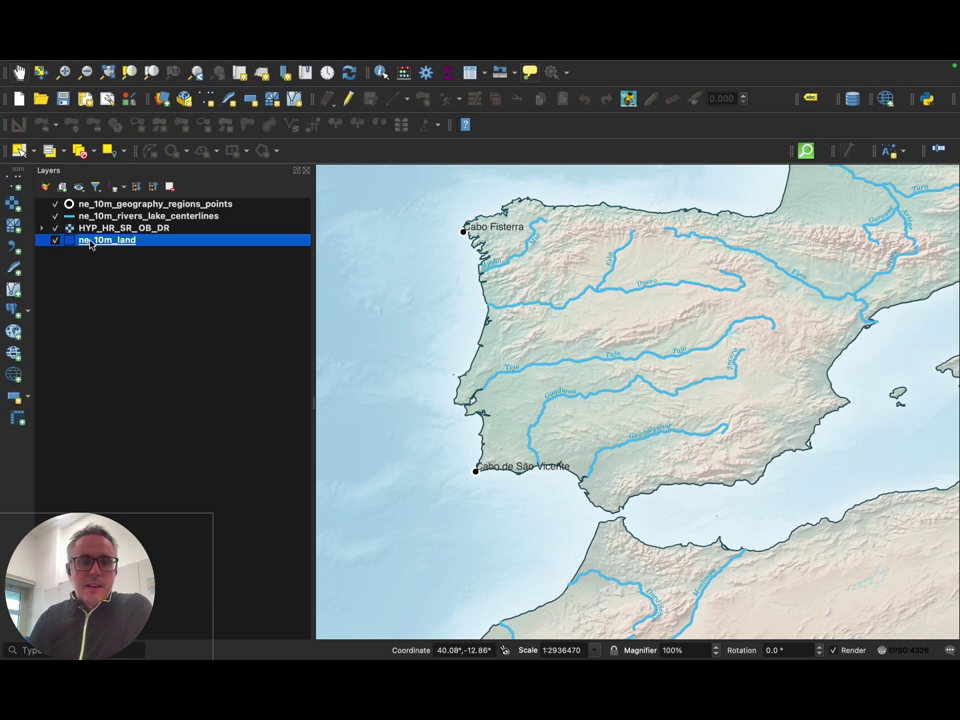
drag(100, 242, 97, 341)
drag(100, 242, 112, 226)
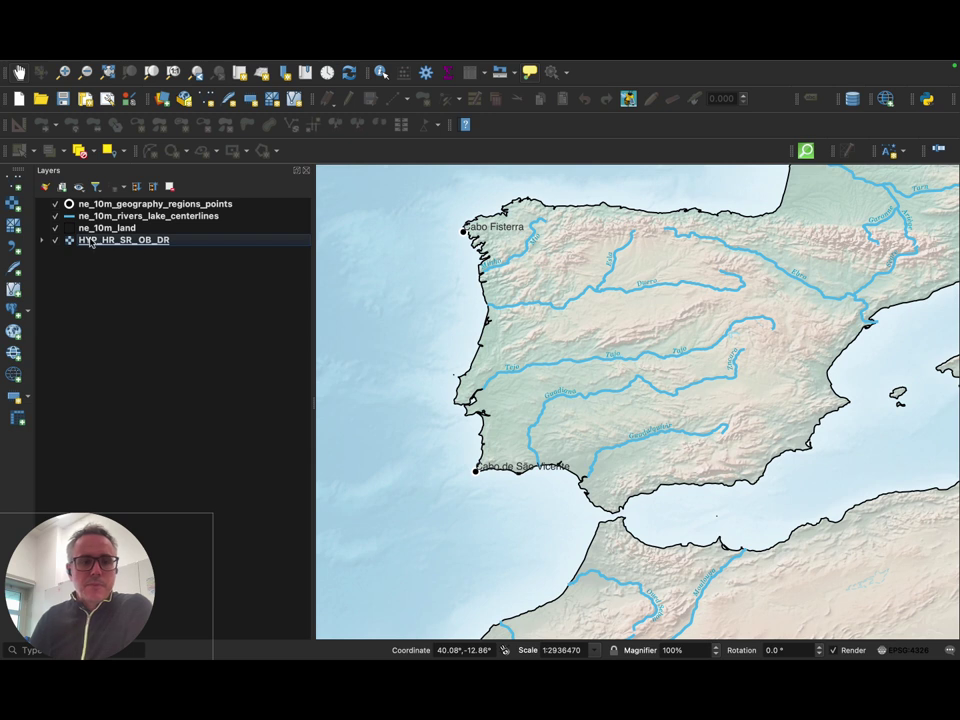
- Set the global opacity of the HYP_HR_SR_OB_DR raster to 100 %
double_click(104, 243)
drag(490, 135, 810, 152)
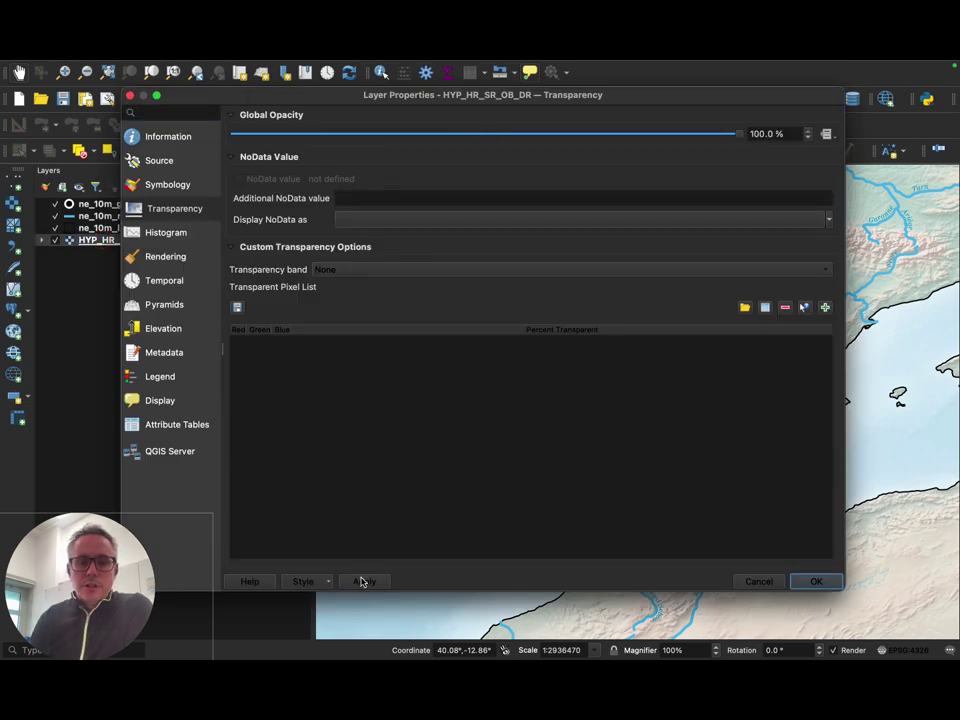
click(364, 581)
click(815, 581)
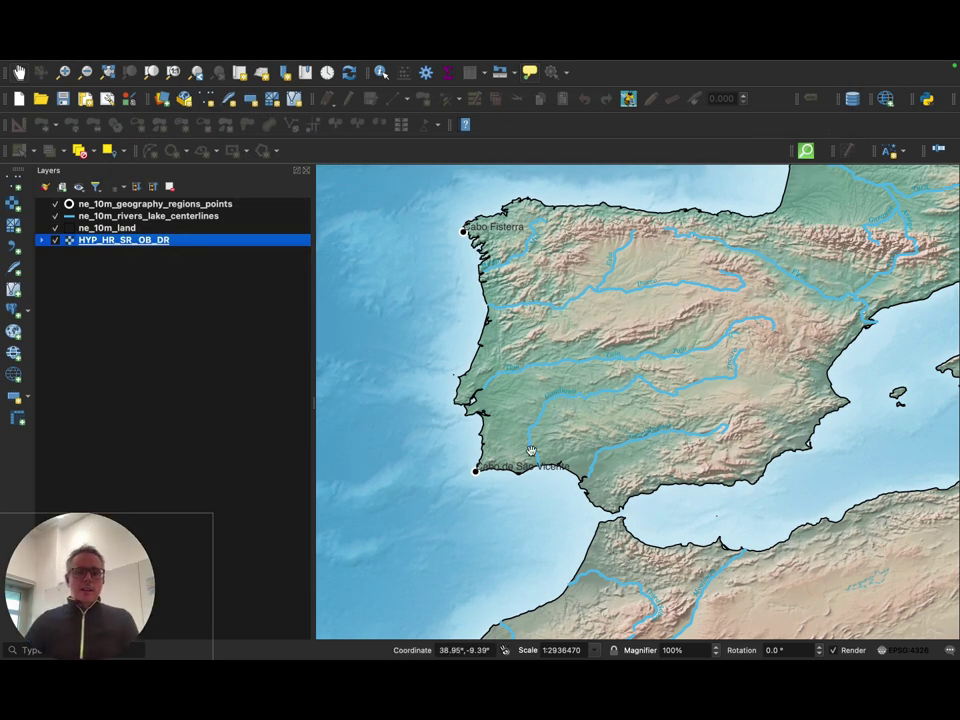
- Examine how the land outline and river lines fit the relief raster along the southwestern Iberian coast
scroll(499, 459, up, 1)
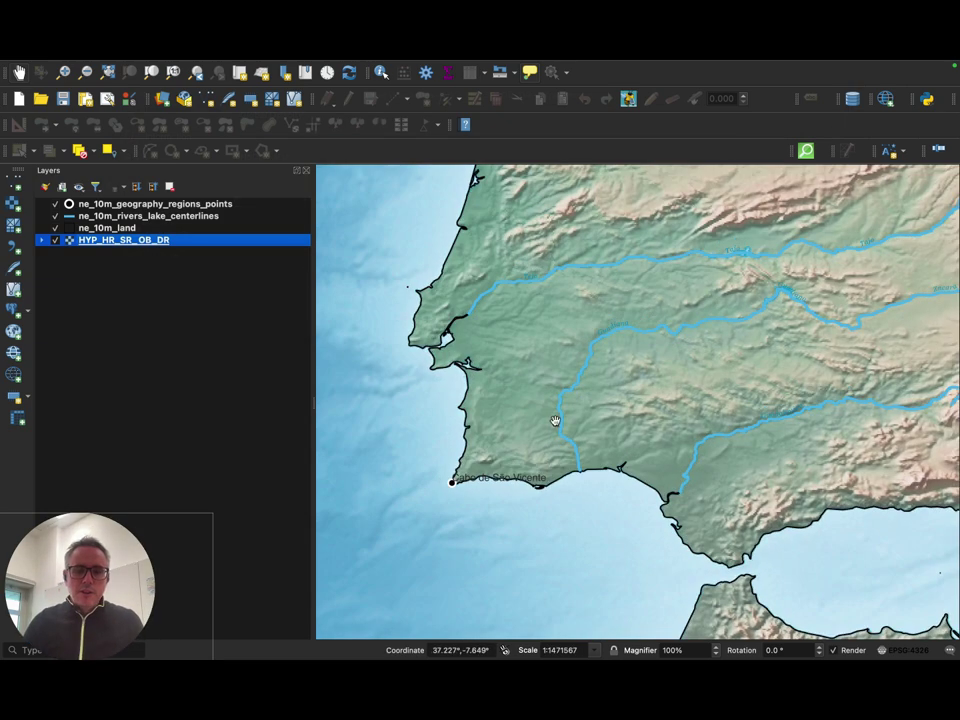
scroll(499, 493, down, 1)
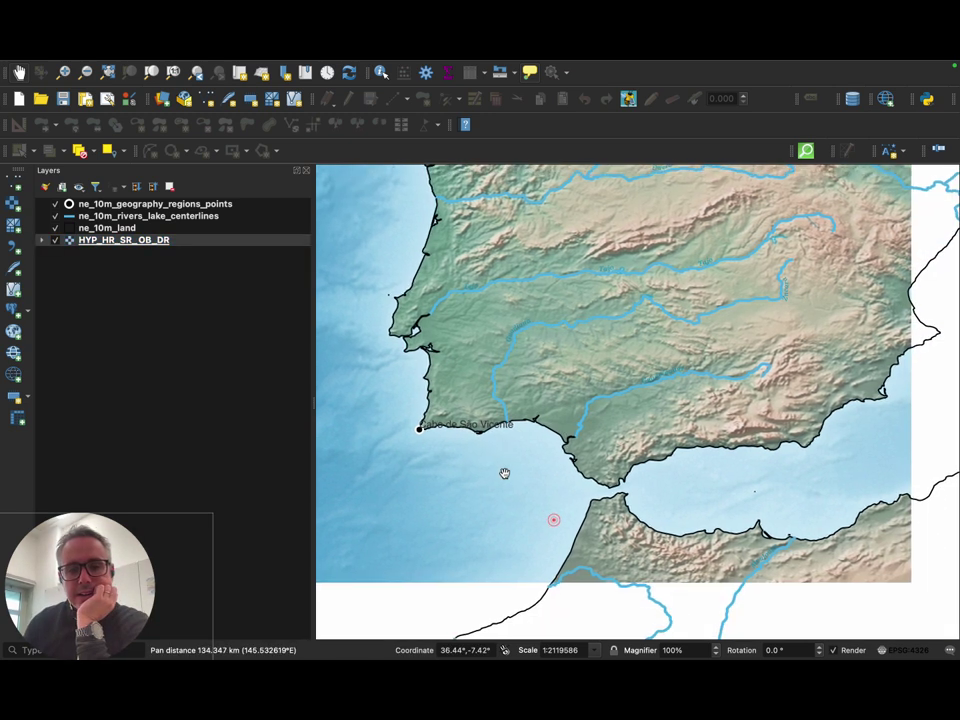
drag(553, 519, 504, 471)
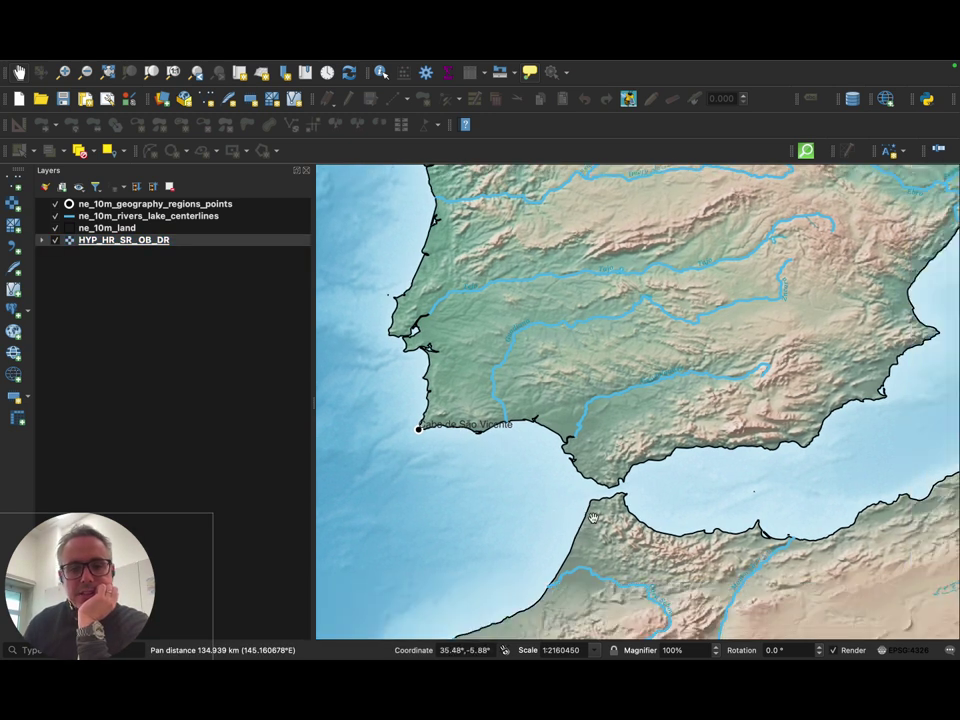
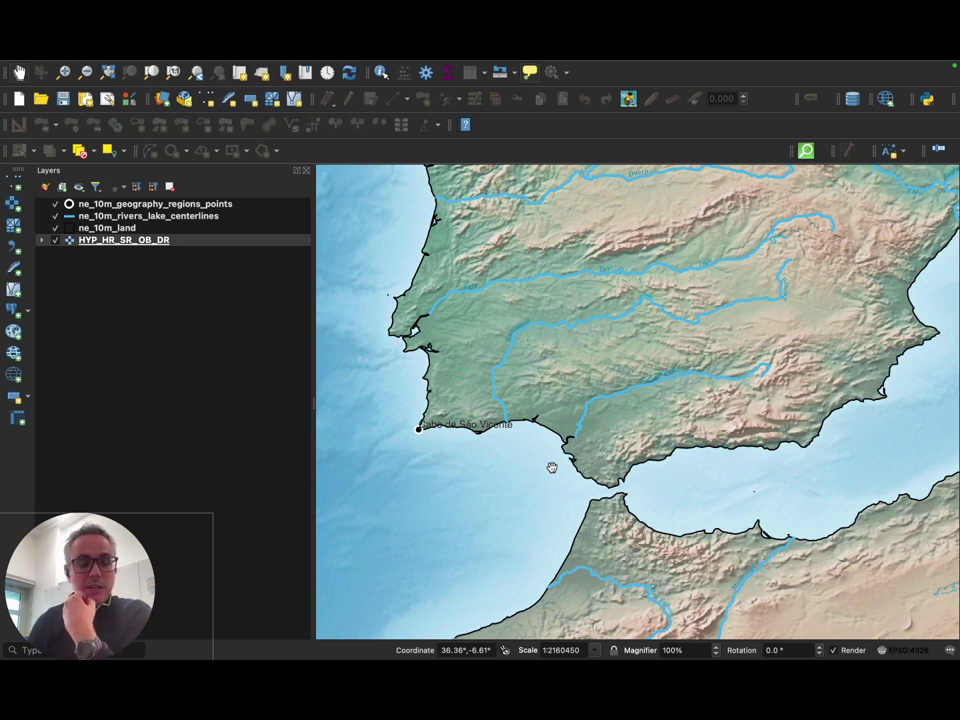
scroll(555, 447, up, 2)
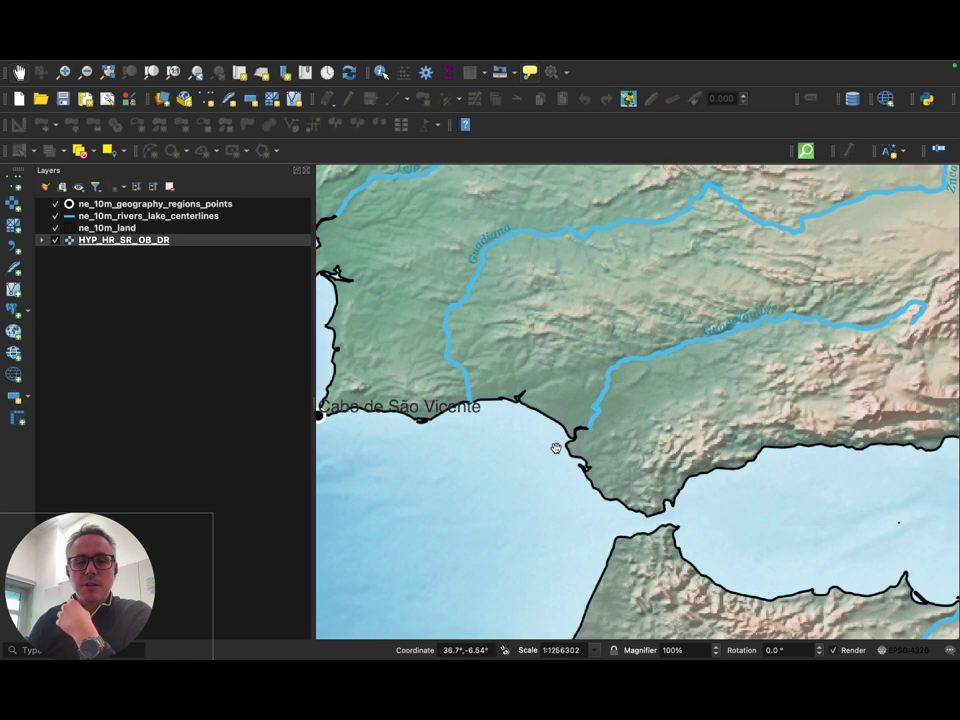
scroll(468, 410, up, 2)
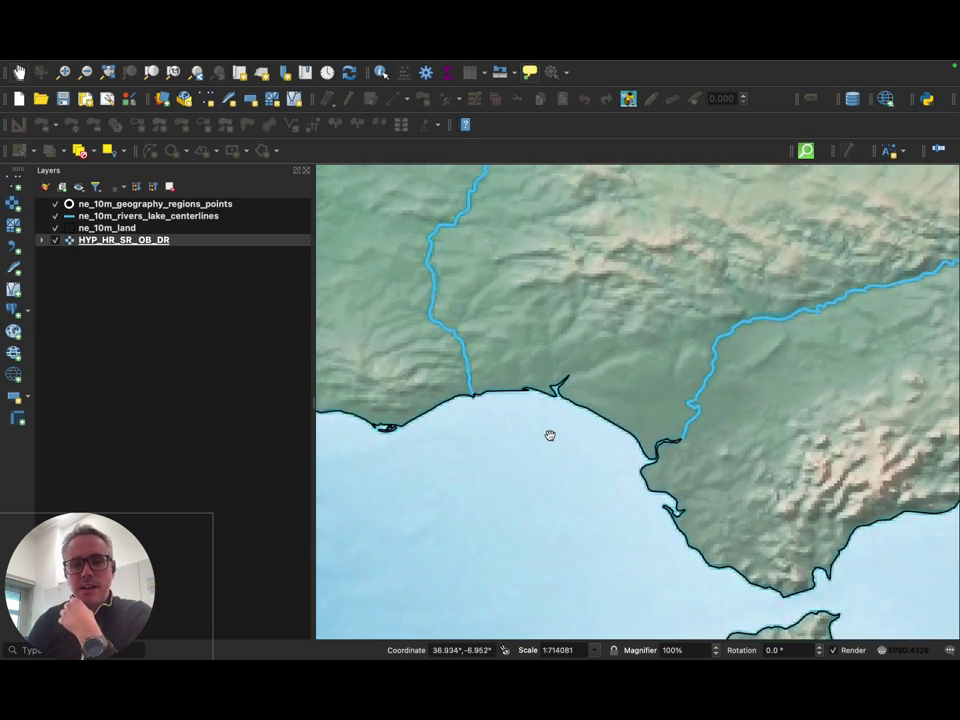
drag(551, 435, 536, 465)
scroll(568, 446, up, 1)
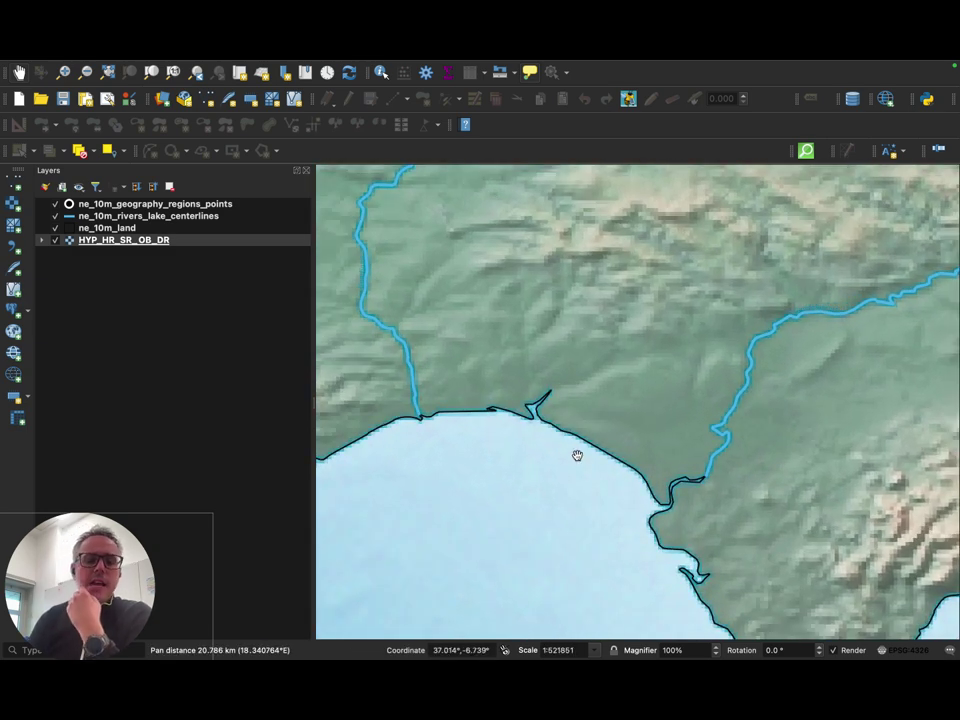
- Start a new shapefile layer and create a folder named Miei_files inside Desktop/GIS_exercise for saving it
scroll(570, 451, down, 2)
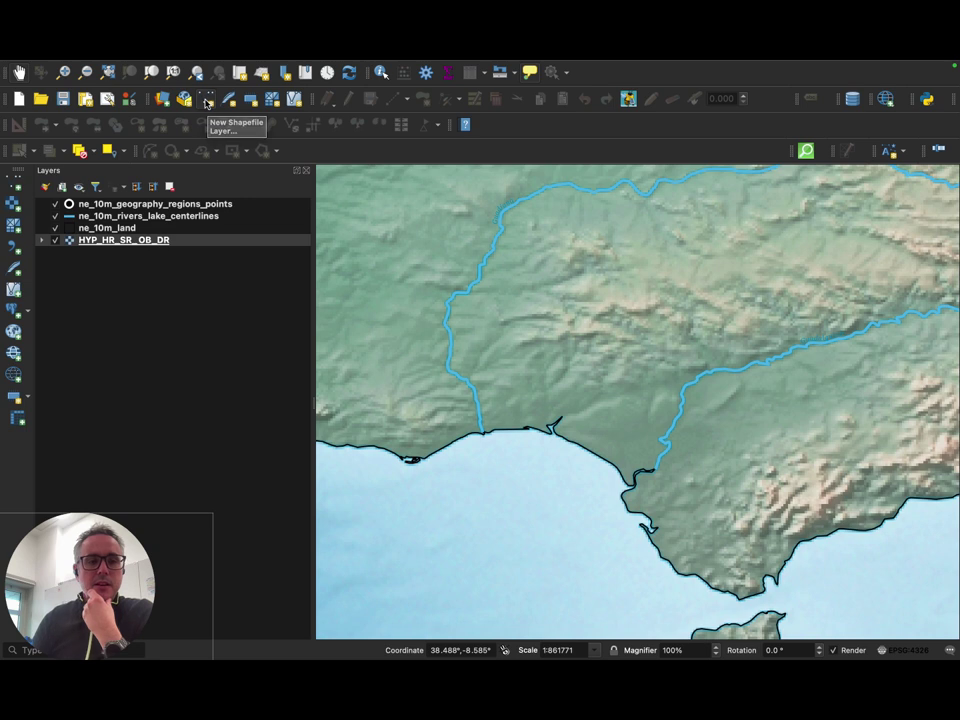
click(206, 103)
drag(366, 90, 316, 109)
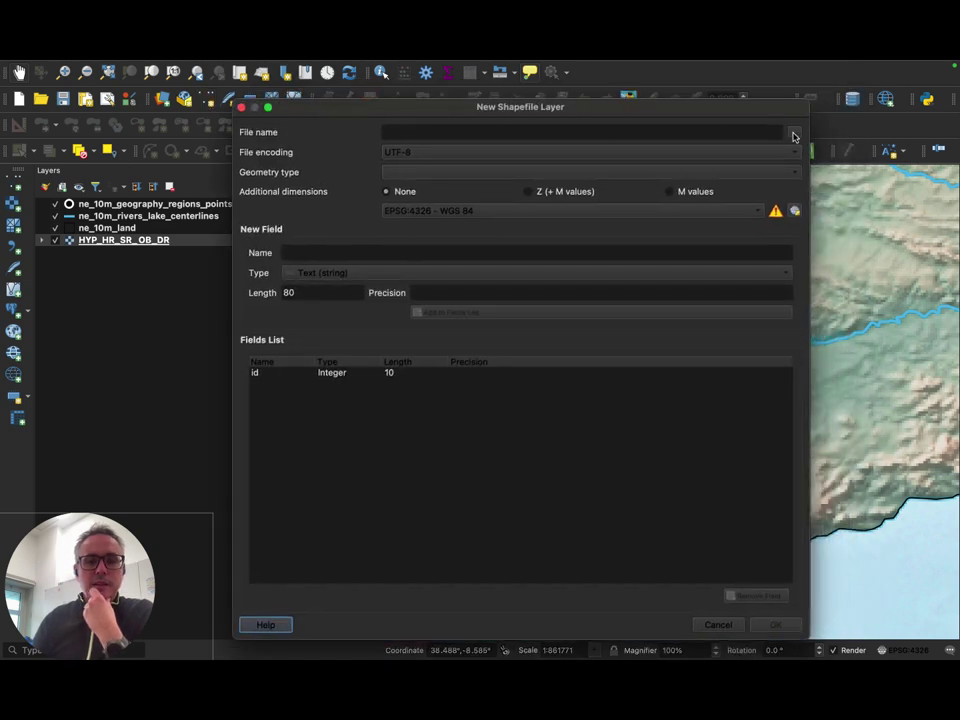
click(795, 137)
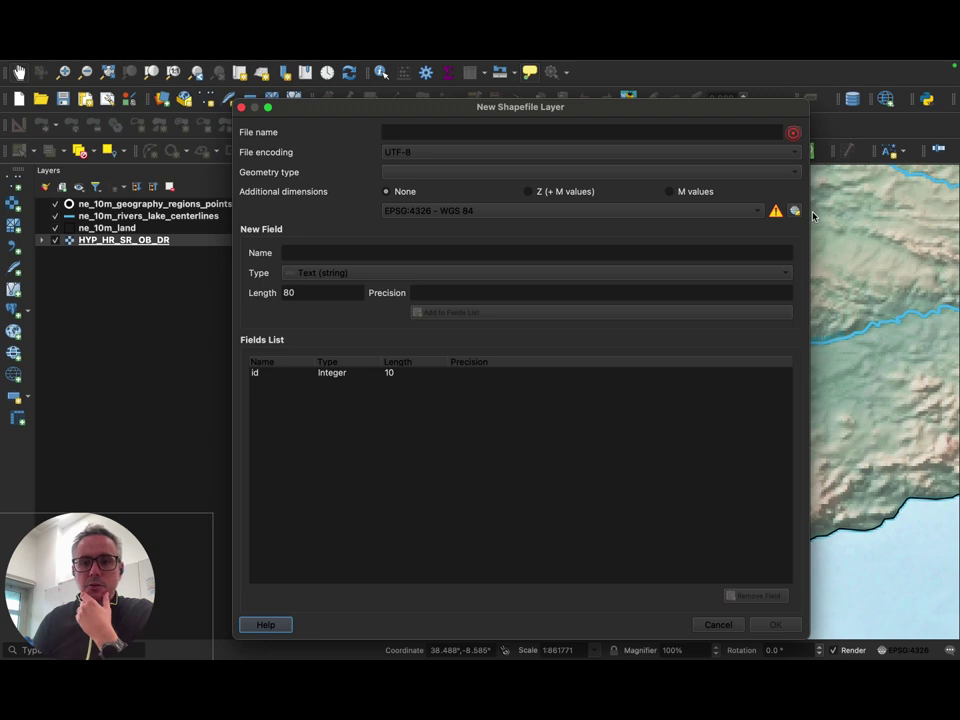
click(318, 193)
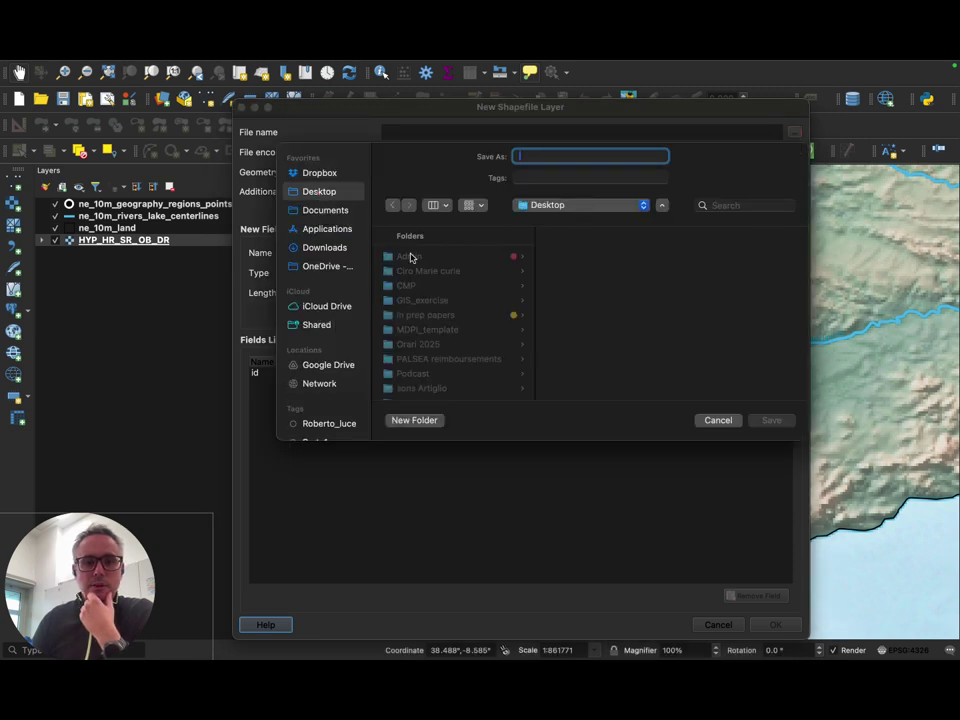
click(421, 301)
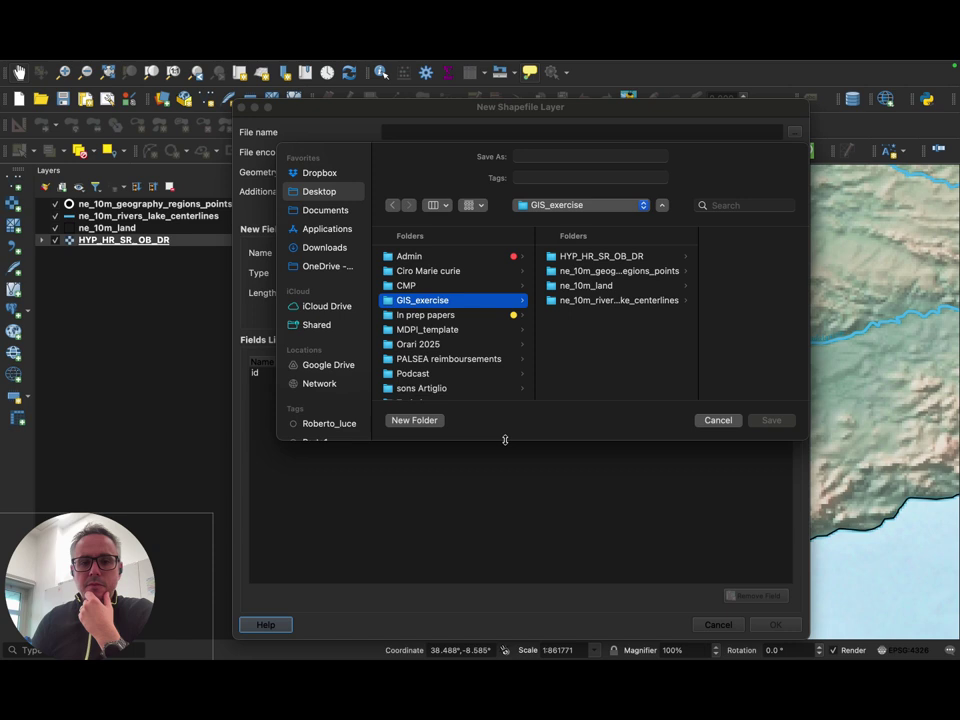
click(410, 420)
text(Mie)
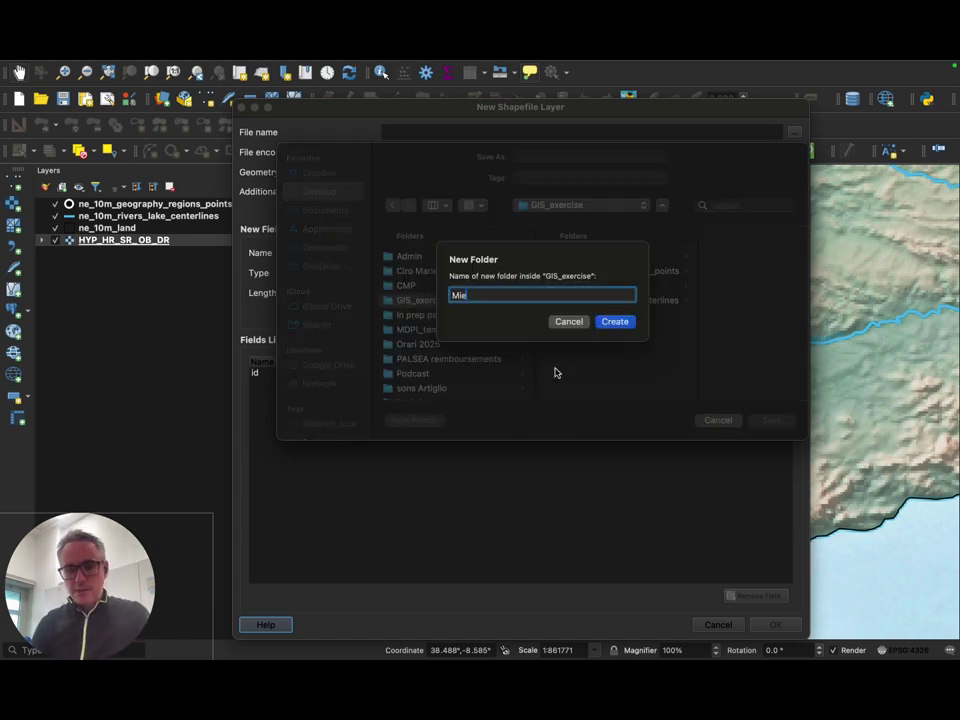
text(i_files)
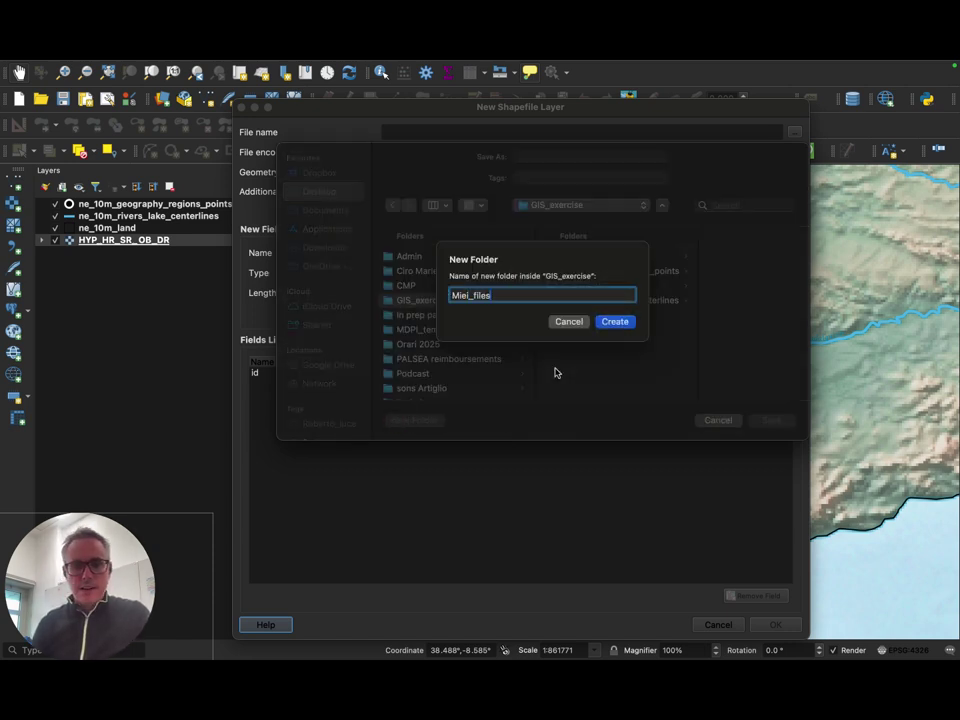
key(Return)
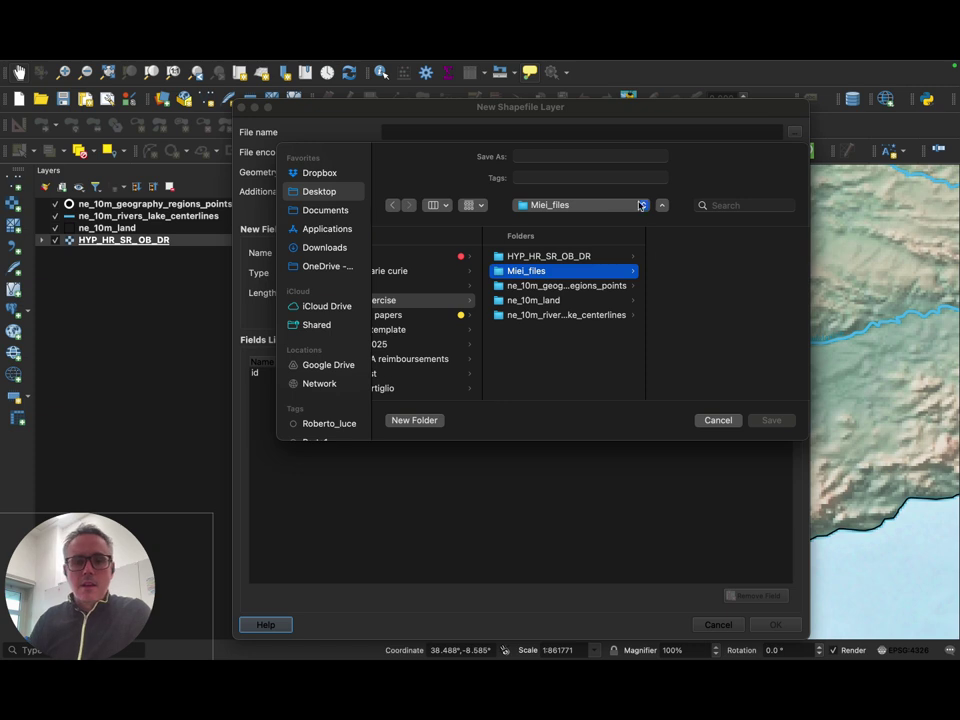
- Name the new shapefile Area_studio and save it in the Miei_files folder
click(538, 155)
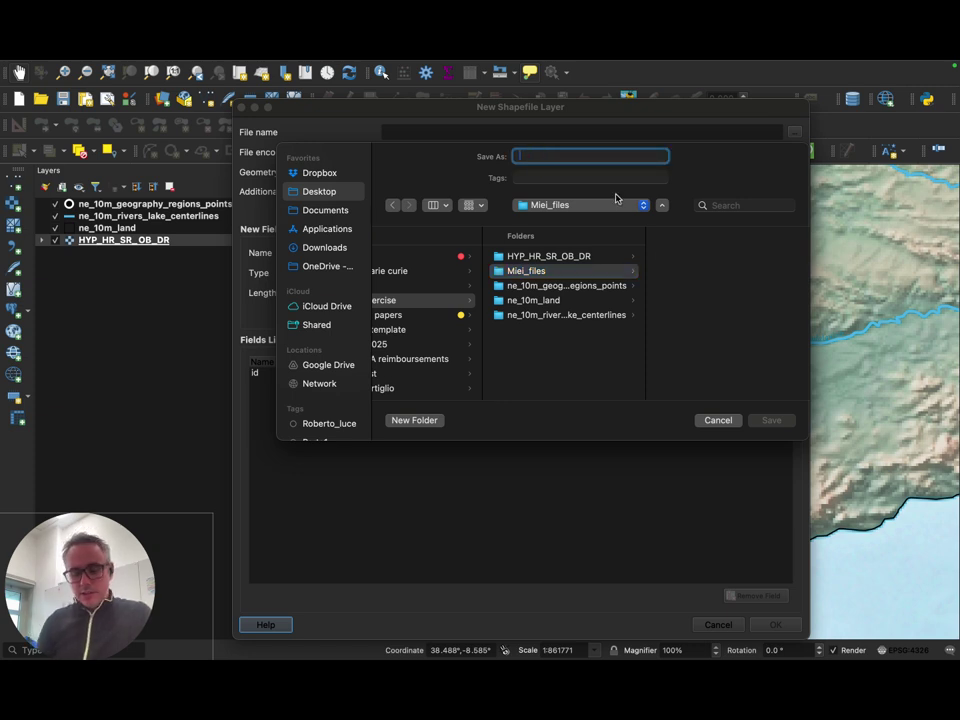
text(Area_studio)
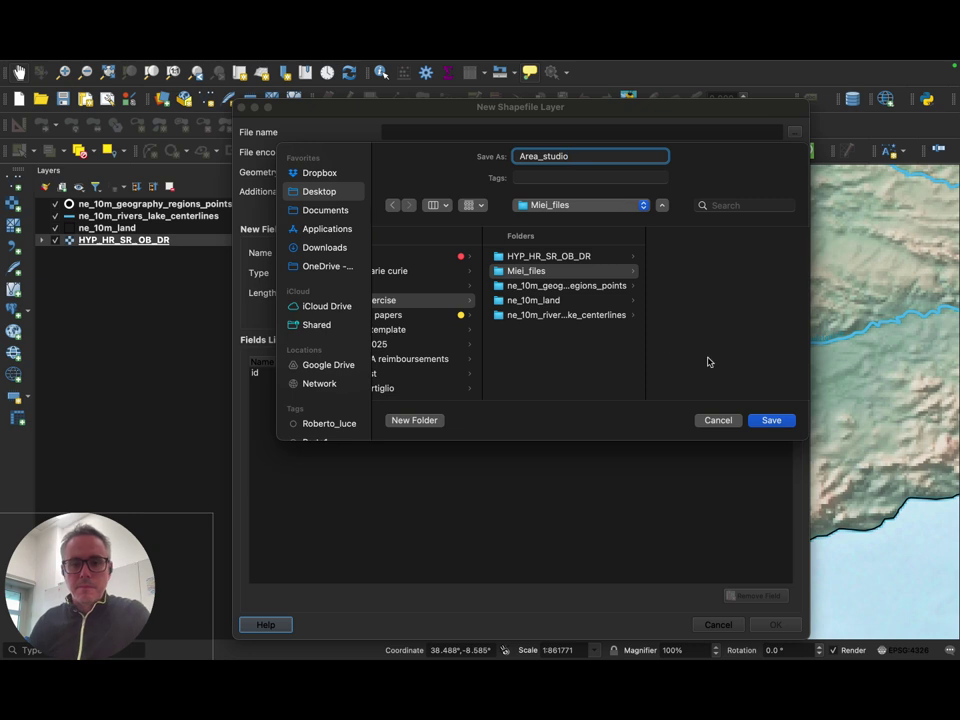
click(777, 424)
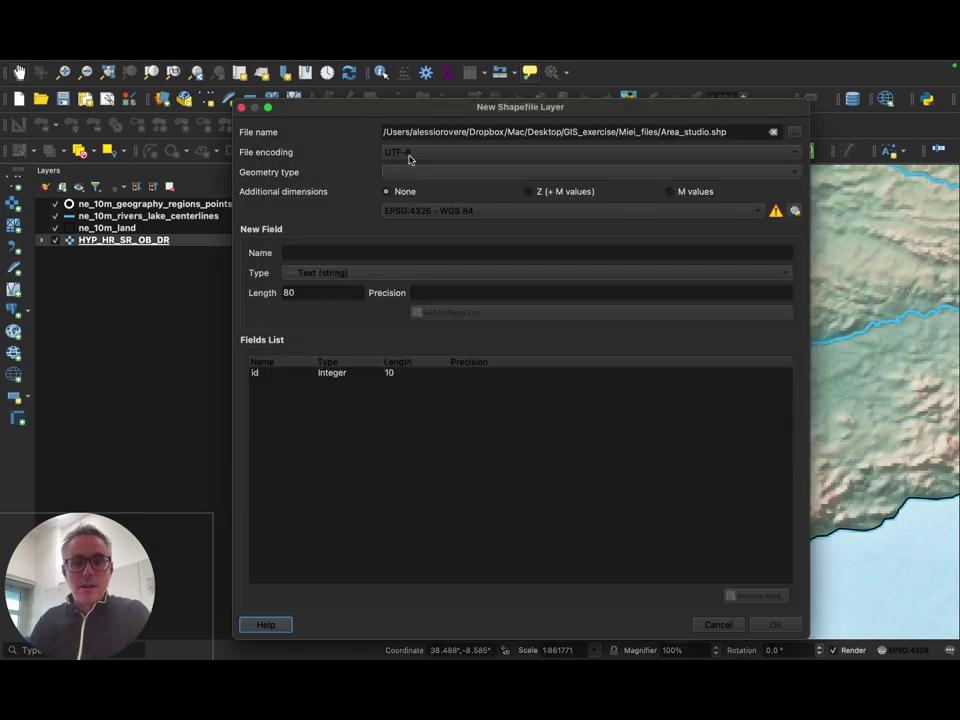
- Keep UTF-8 encoding for the new shapefile, set its geometry type to Point and choose the EPSG:4326 - WGS 84 coordinate system
click(489, 159)
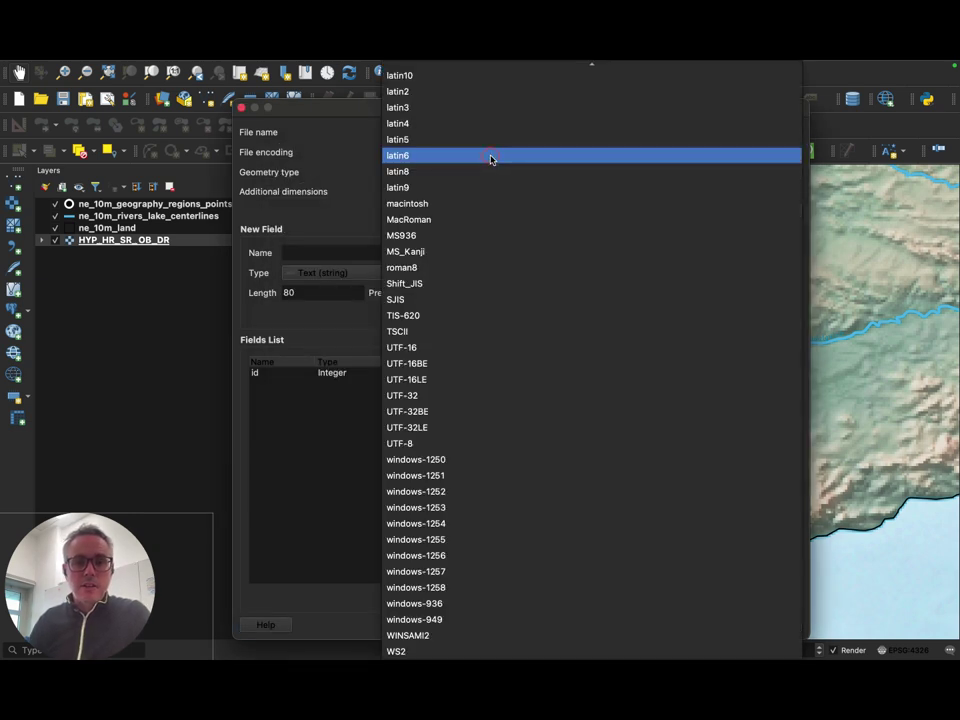
click(311, 154)
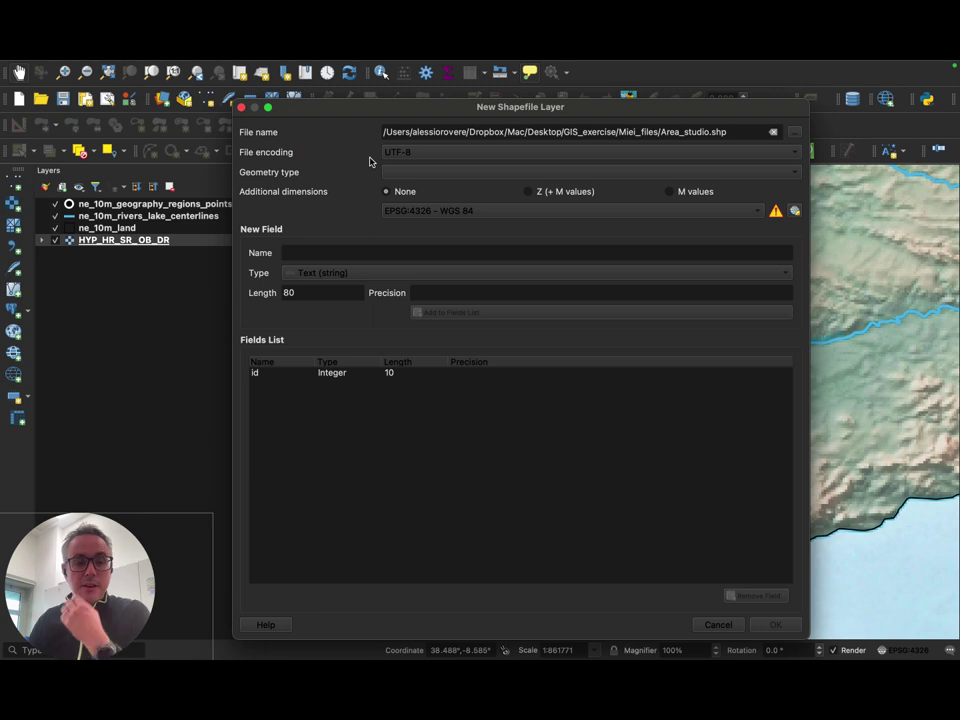
click(448, 174)
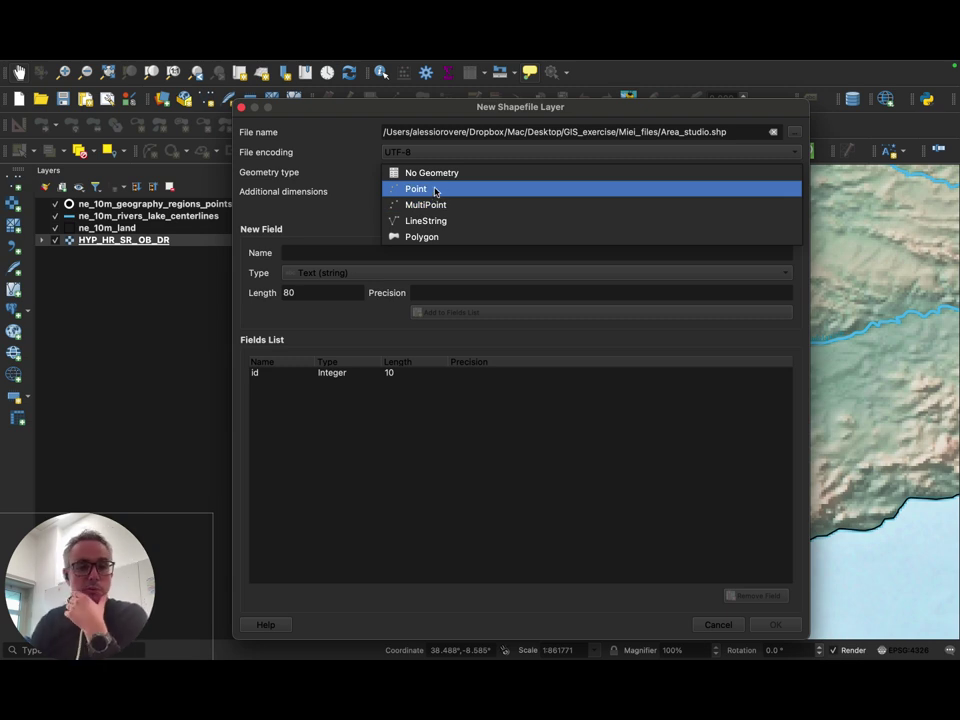
click(435, 191)
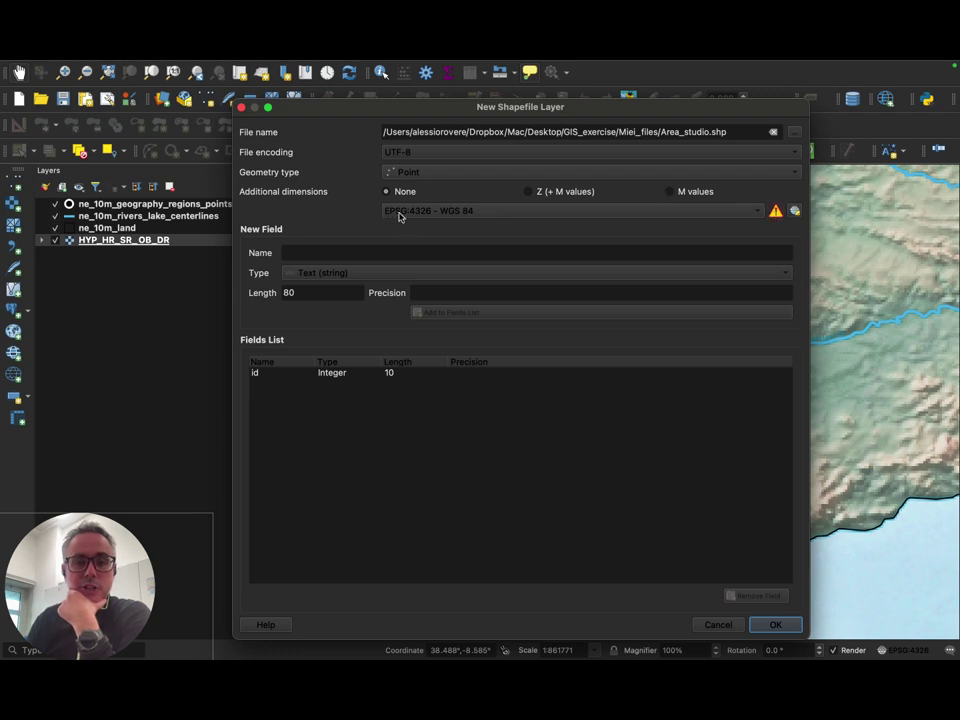
click(448, 217)
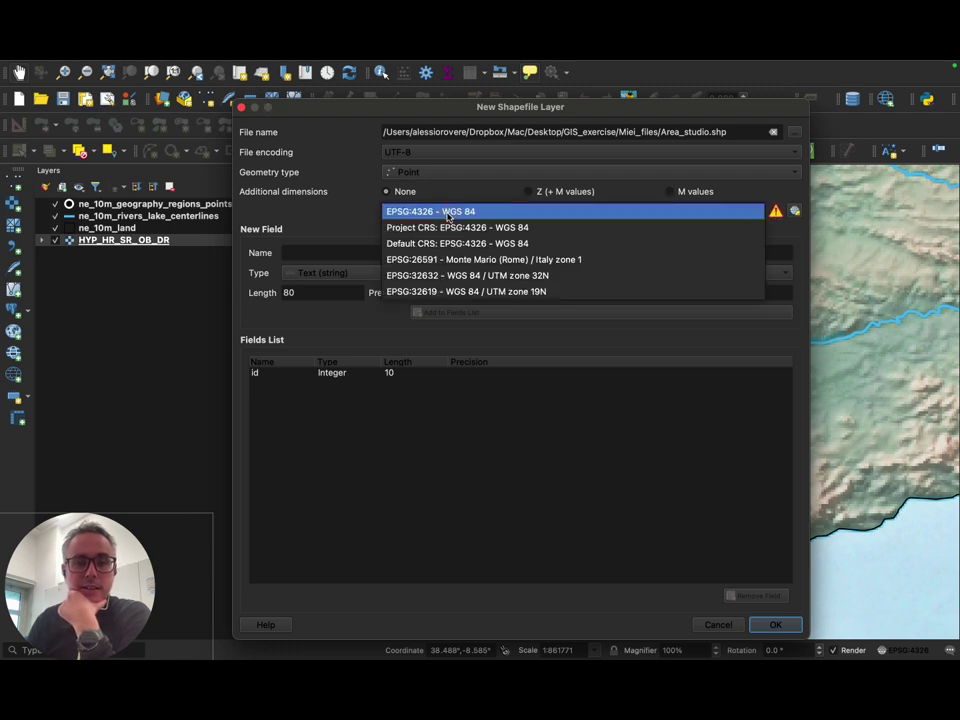
click(448, 213)
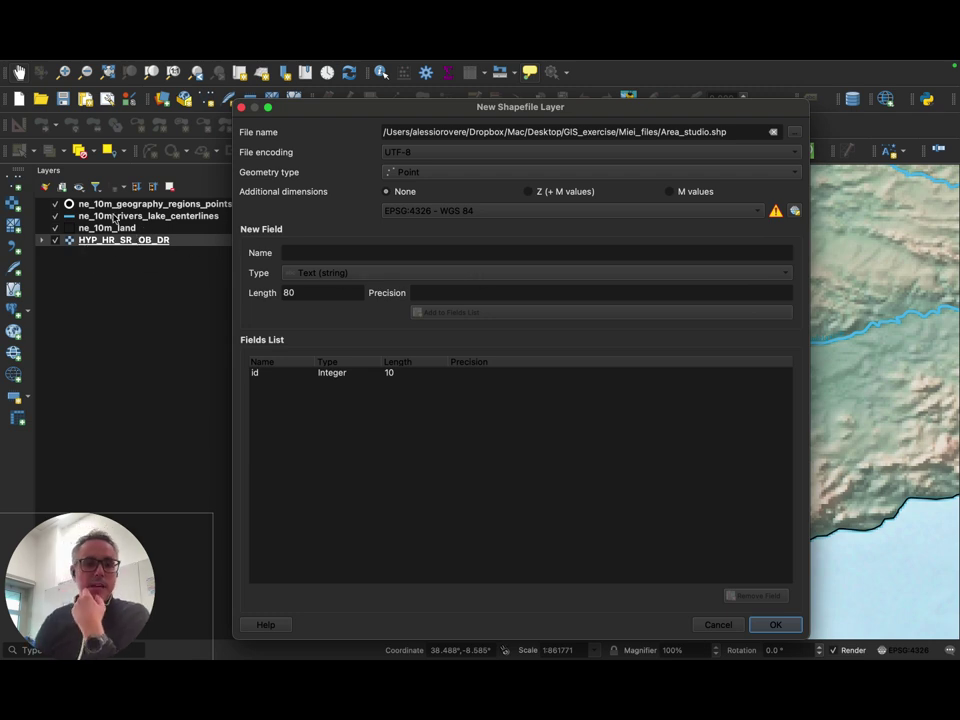
- Add a text (string) field named Nome_area with length 120 to the shapefile's fields list
click(315, 251)
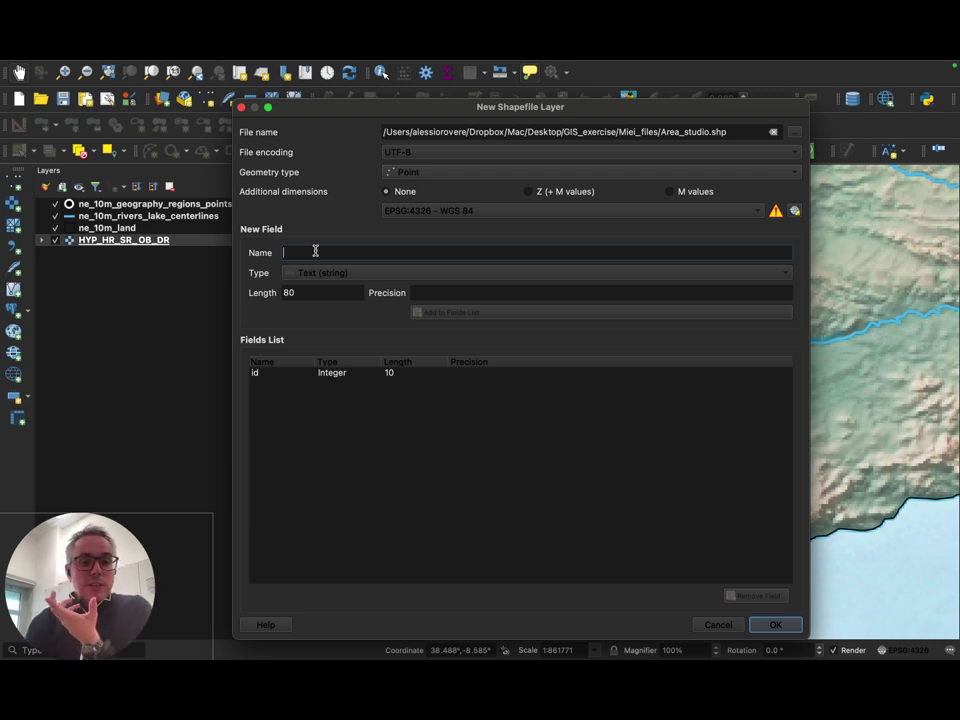
text(Nom)
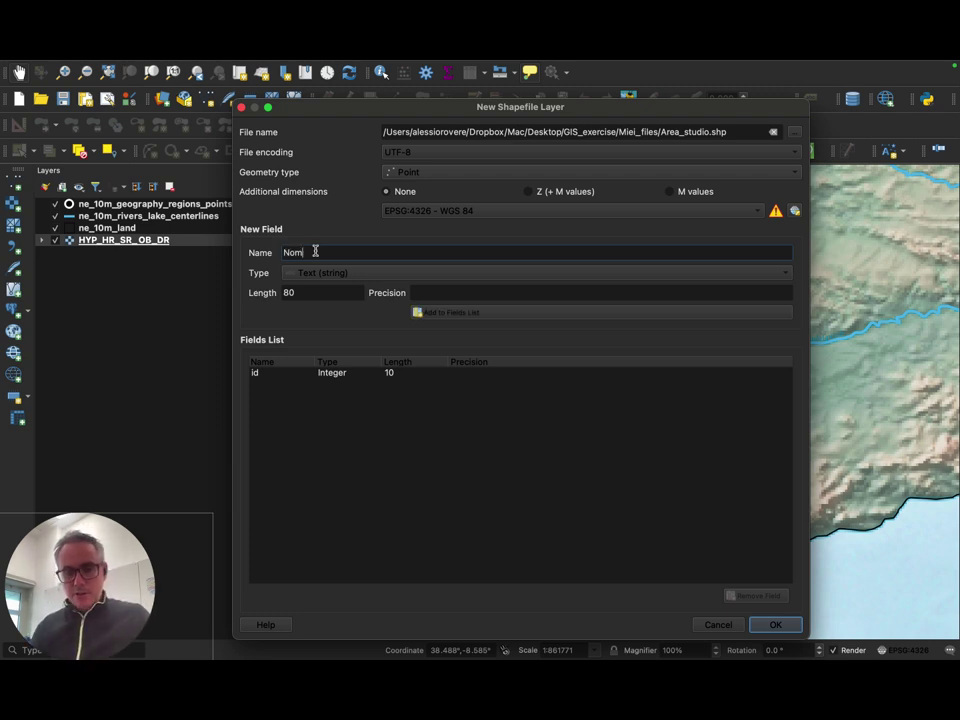
text(e_area)
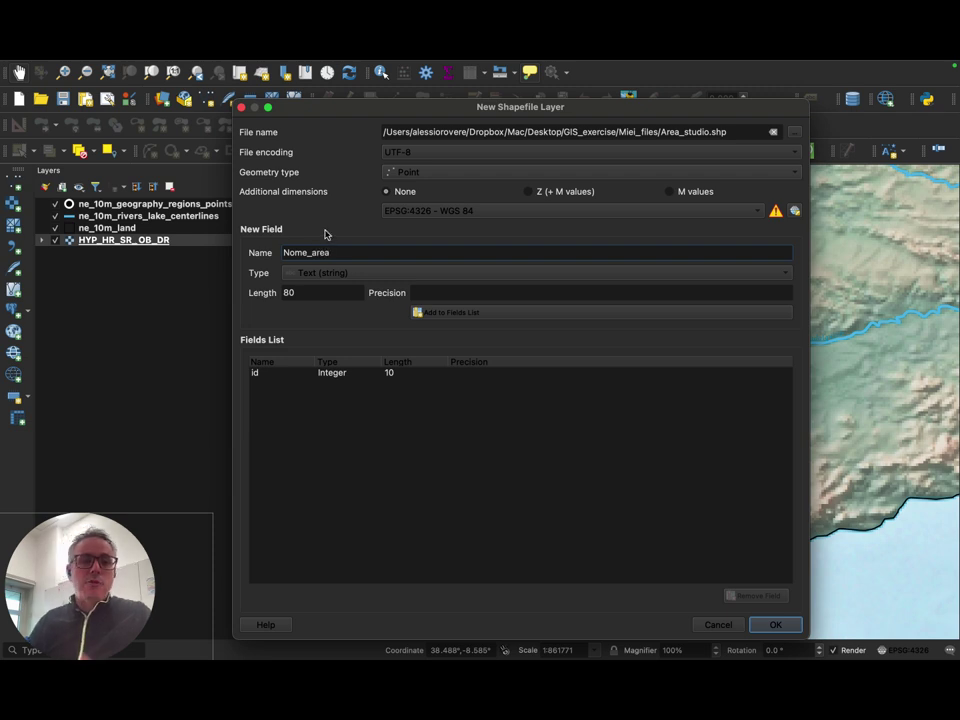
click(326, 231)
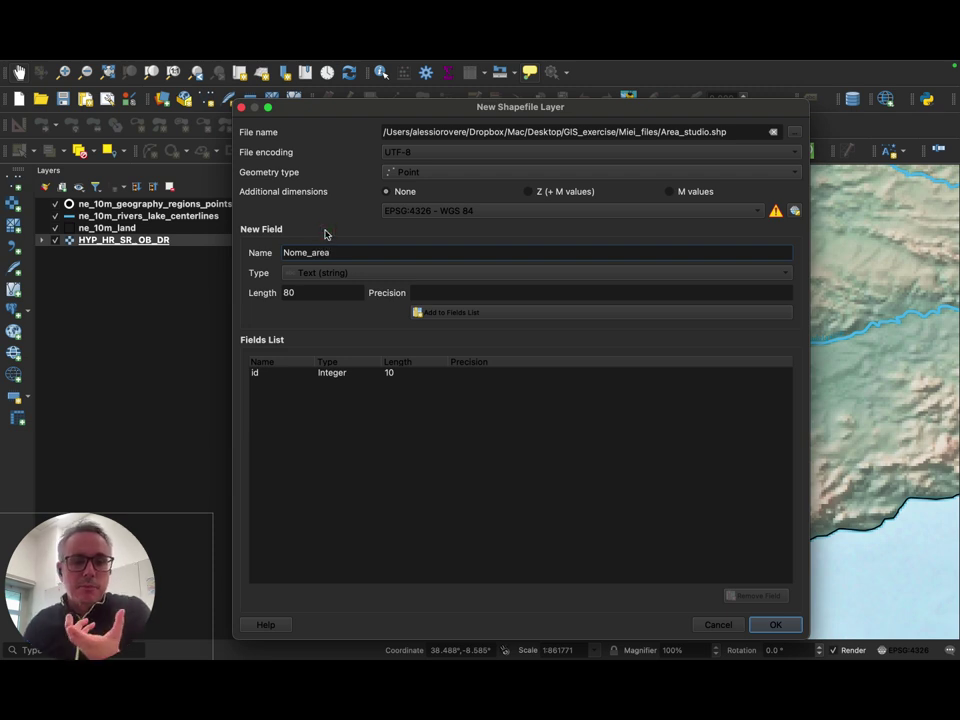
double_click(305, 292)
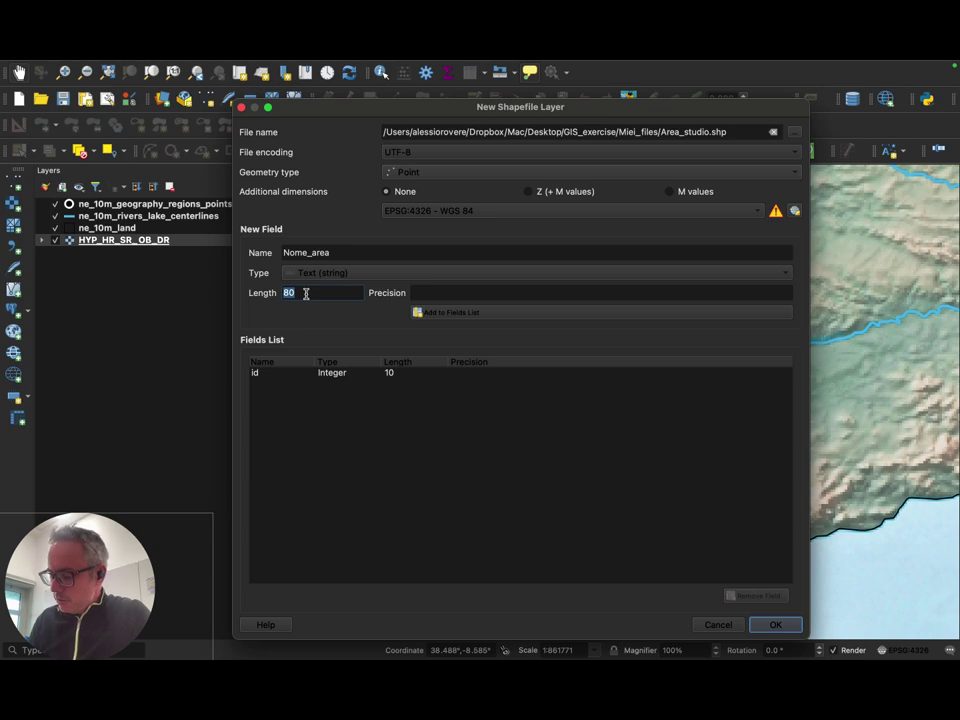
text(120)
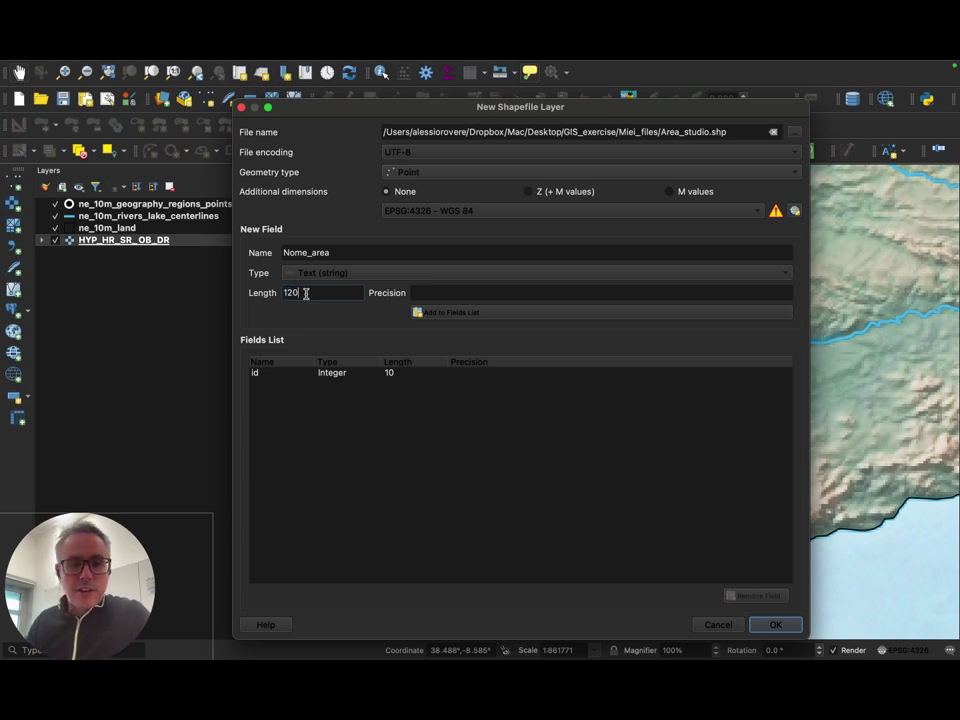
click(315, 274)
click(315, 275)
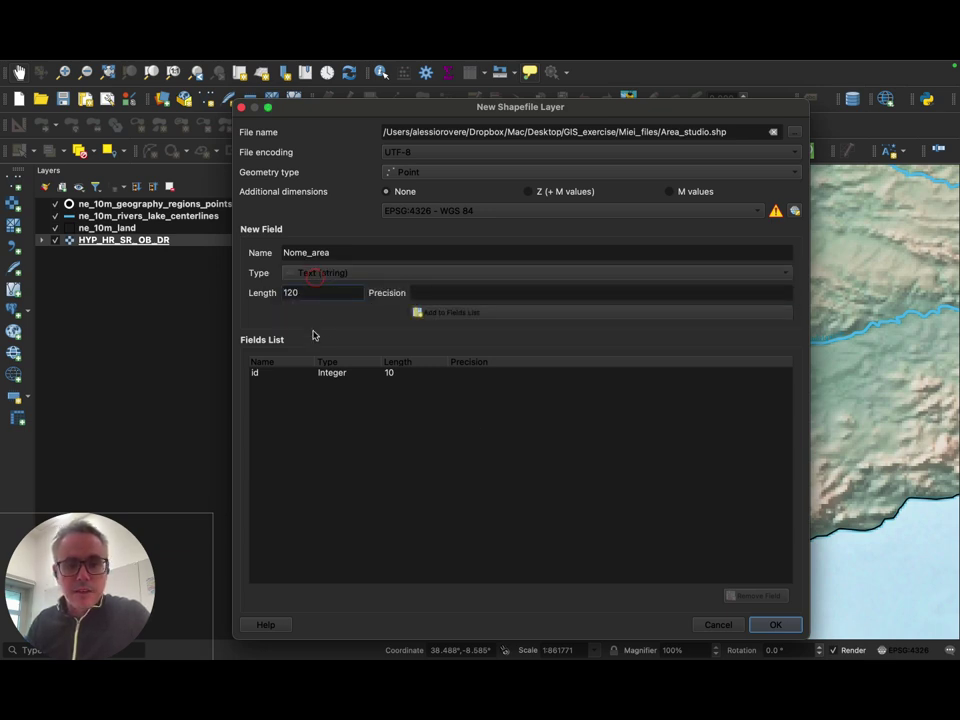
click(429, 312)
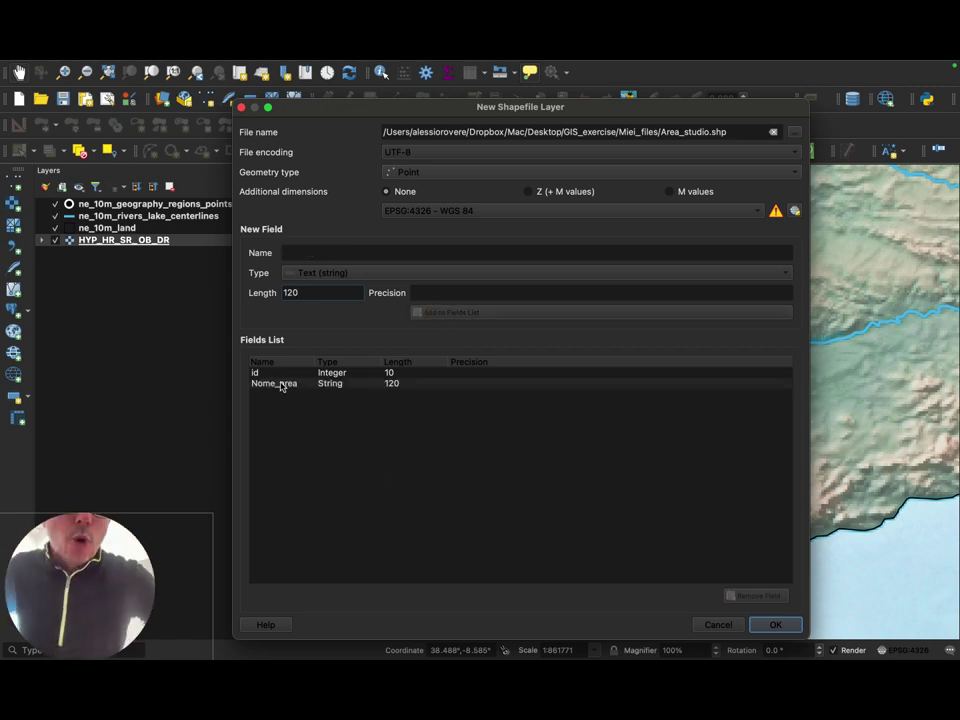
click(295, 252)
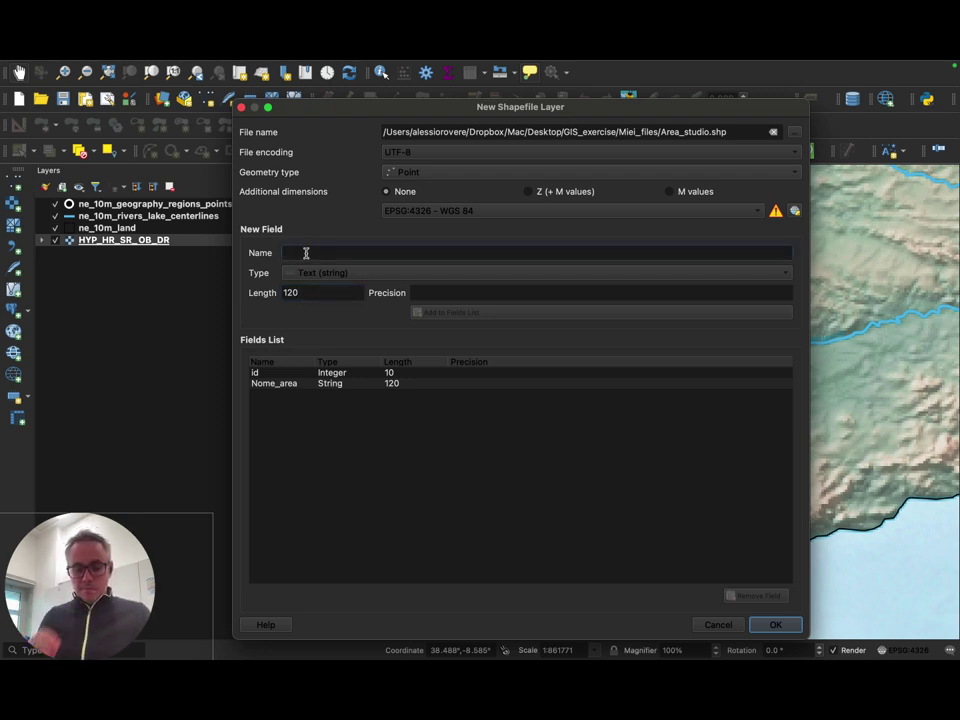
text(Anno_studi)
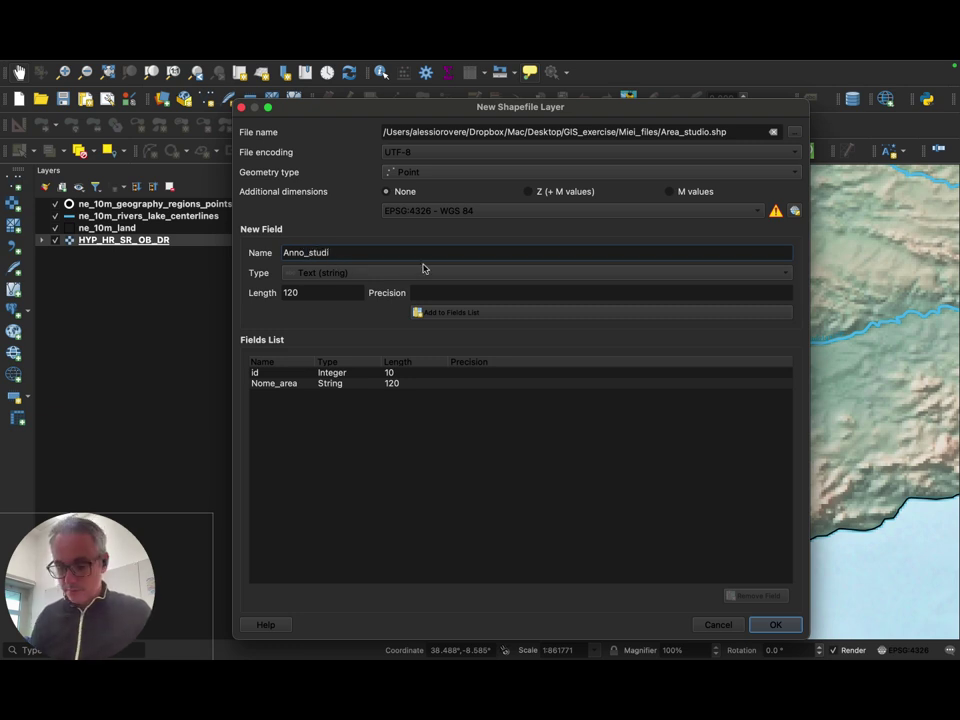
key(BackSpace)
key(BackSpace)
key(BackSpace)
key(BackSpace)
key(BackSpace)
key(BackSpace)
key(BackSpace)
key(BackSpace)
key(BackSpace)
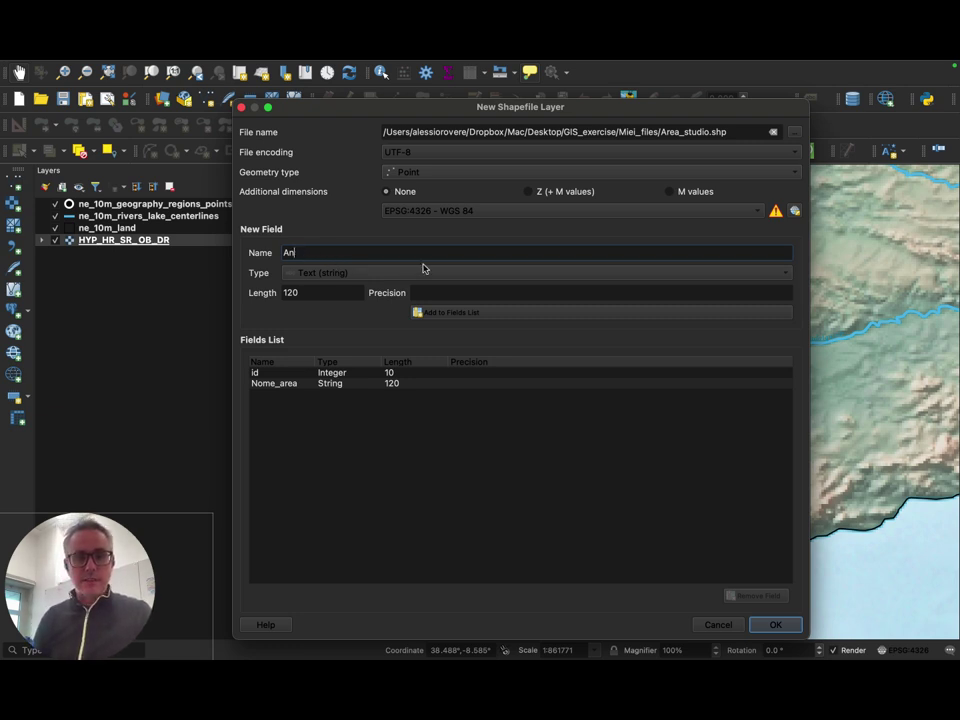
- Add an Integer (32 bit) field named Year with length 10 to the shapefile's fields list
text(Year)
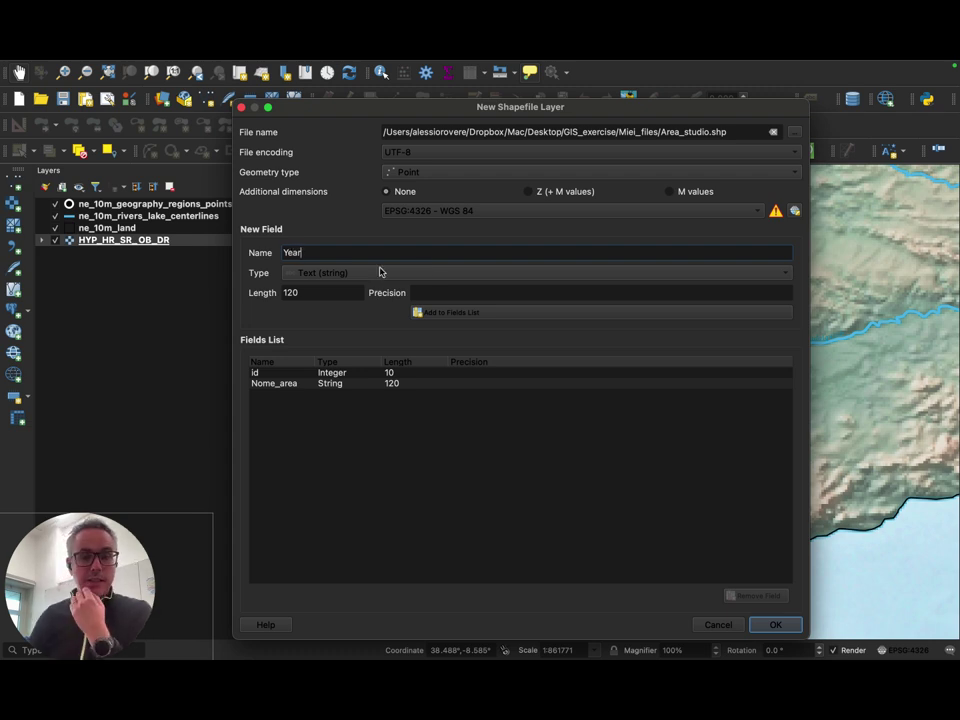
click(373, 274)
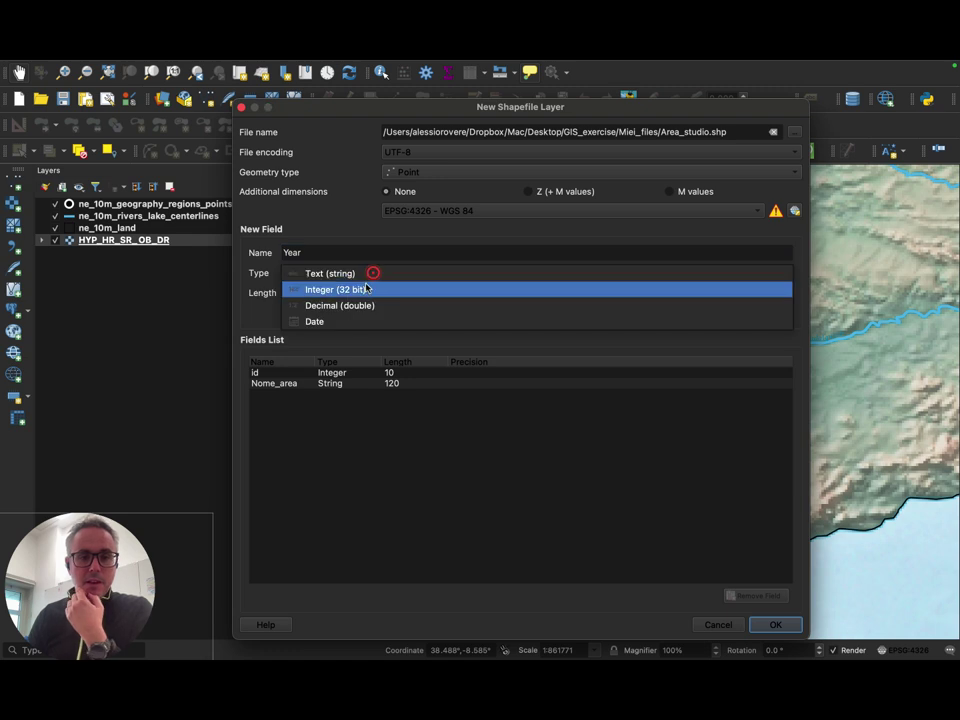
click(367, 290)
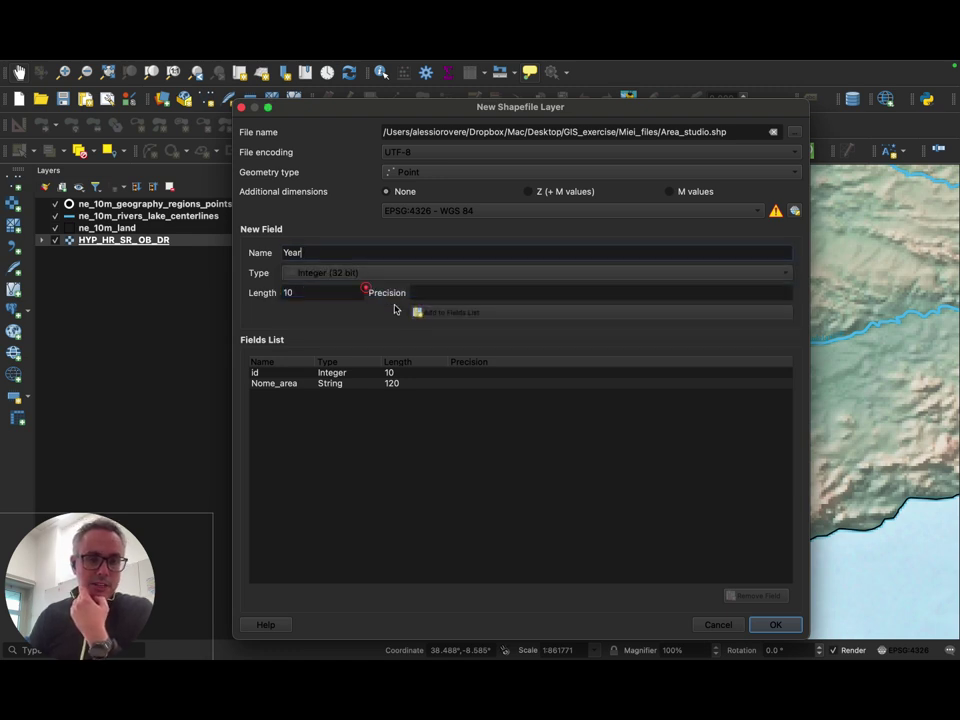
click(299, 294)
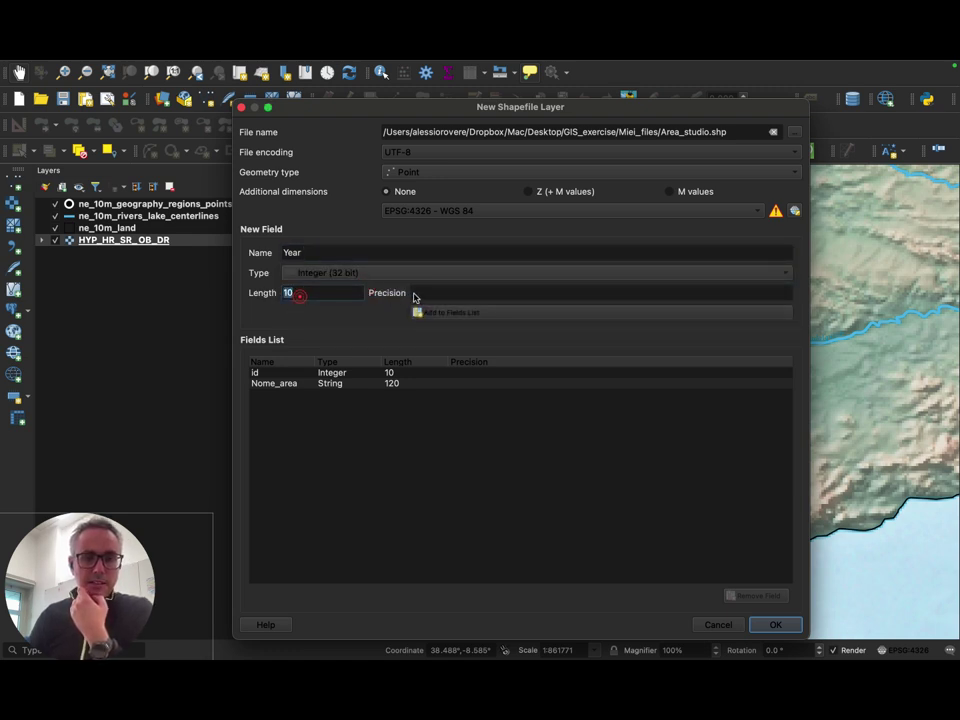
click(464, 314)
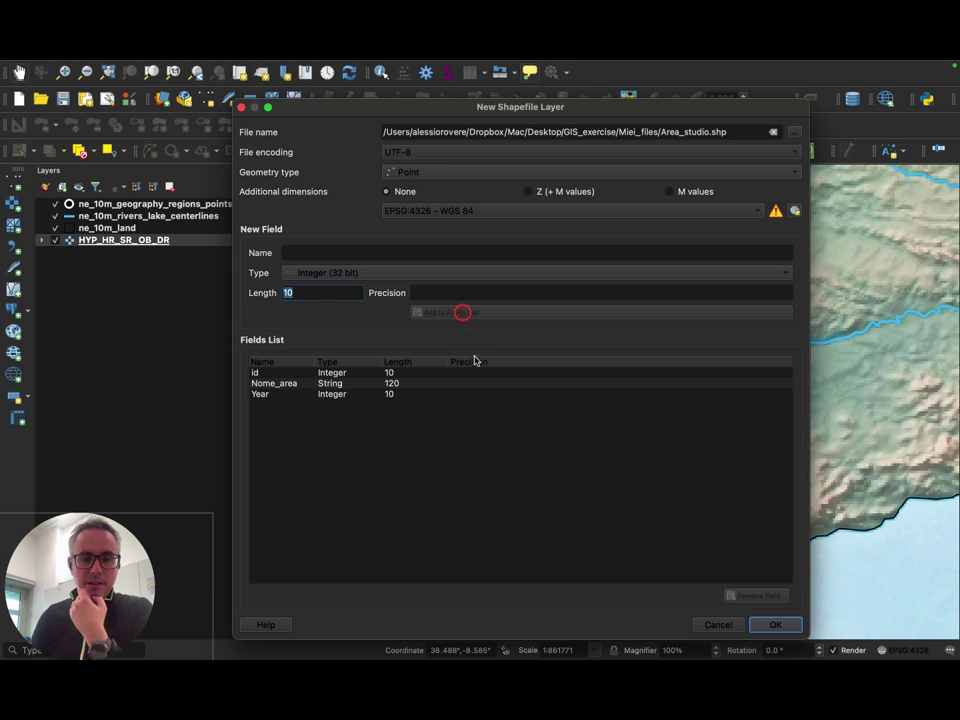
- Enter SedC as the name of another new field for the shapefile
click(310, 255)
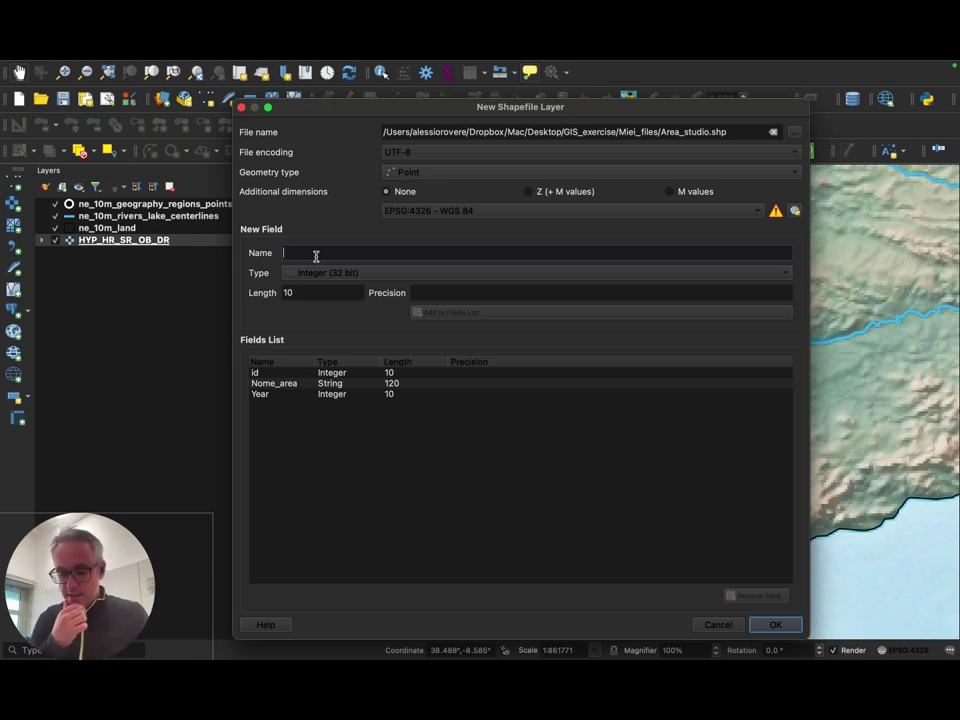
text(P)
key(BackSpace)
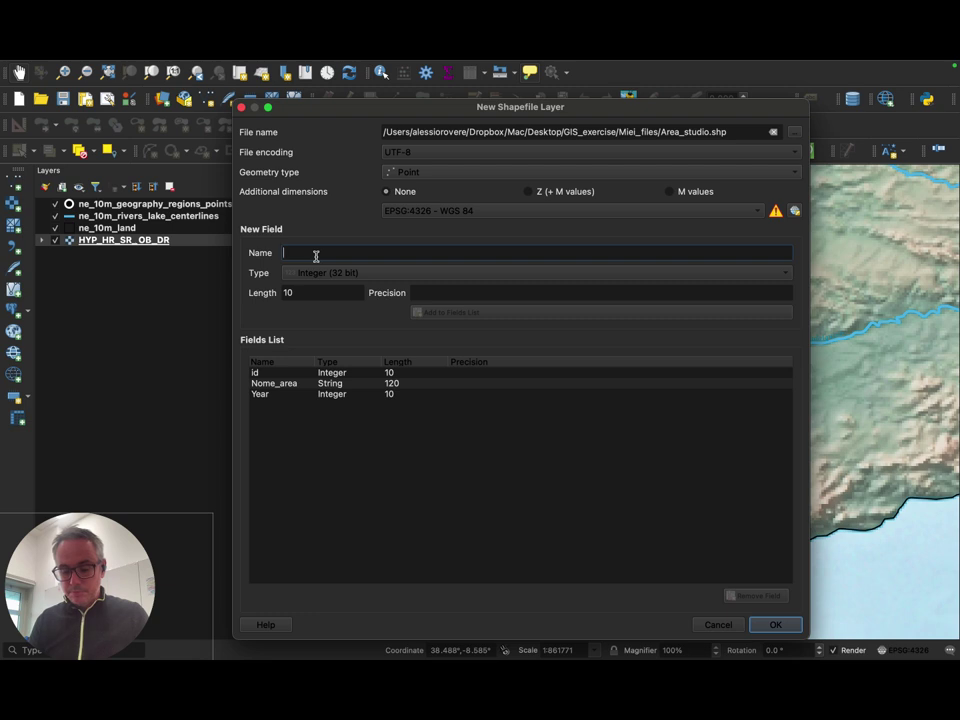
text(Sedimento)
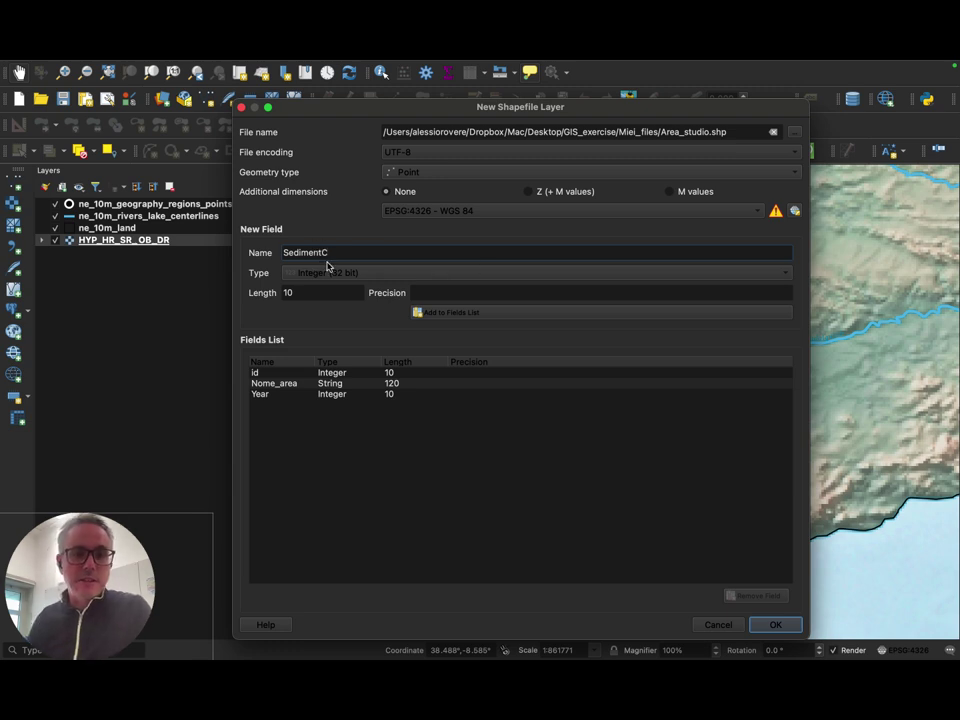
key(Left)
key(BackSpace)
key(BackSpace)
key(BackSpace)
key(BackSpace)
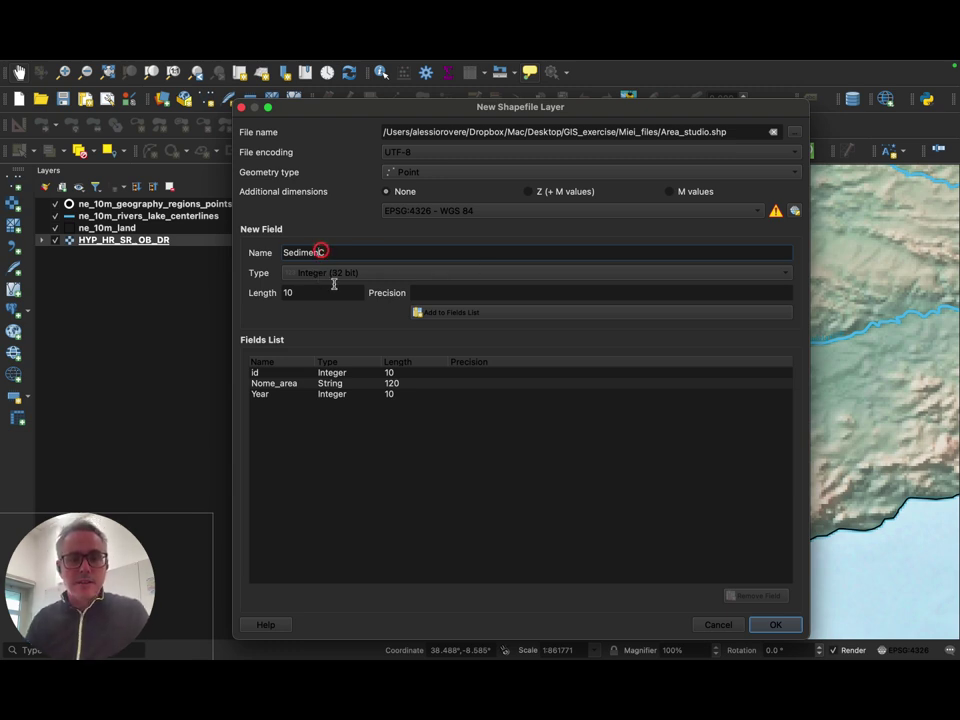
- Set the SedC field's type to Decimal (double) with length 10 and precision 2, and add it to the fields list
click(338, 273)
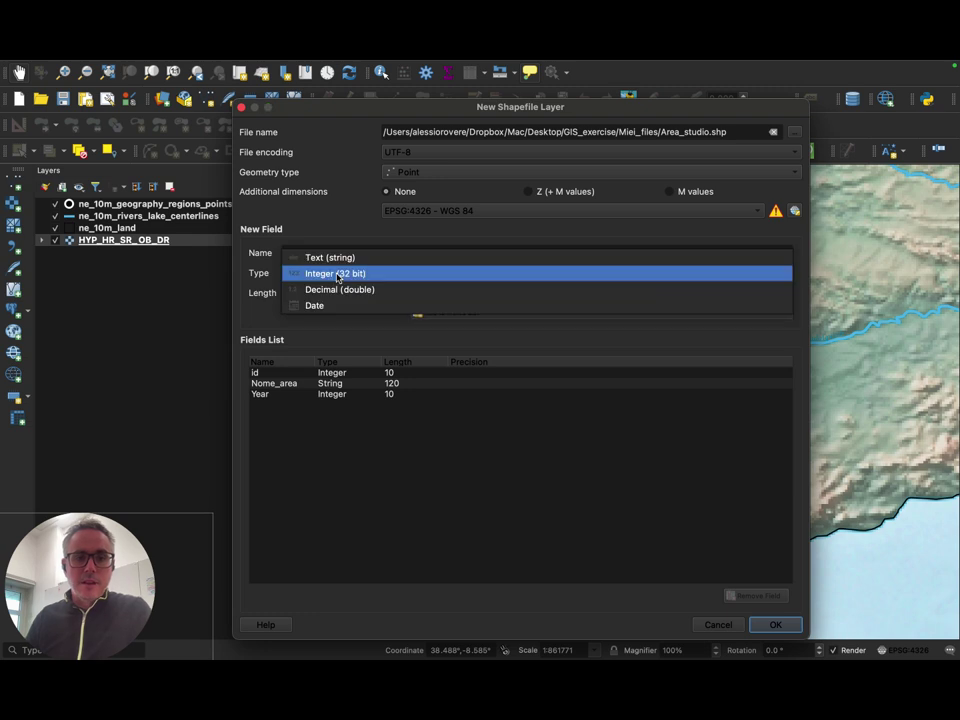
click(338, 290)
click(307, 292)
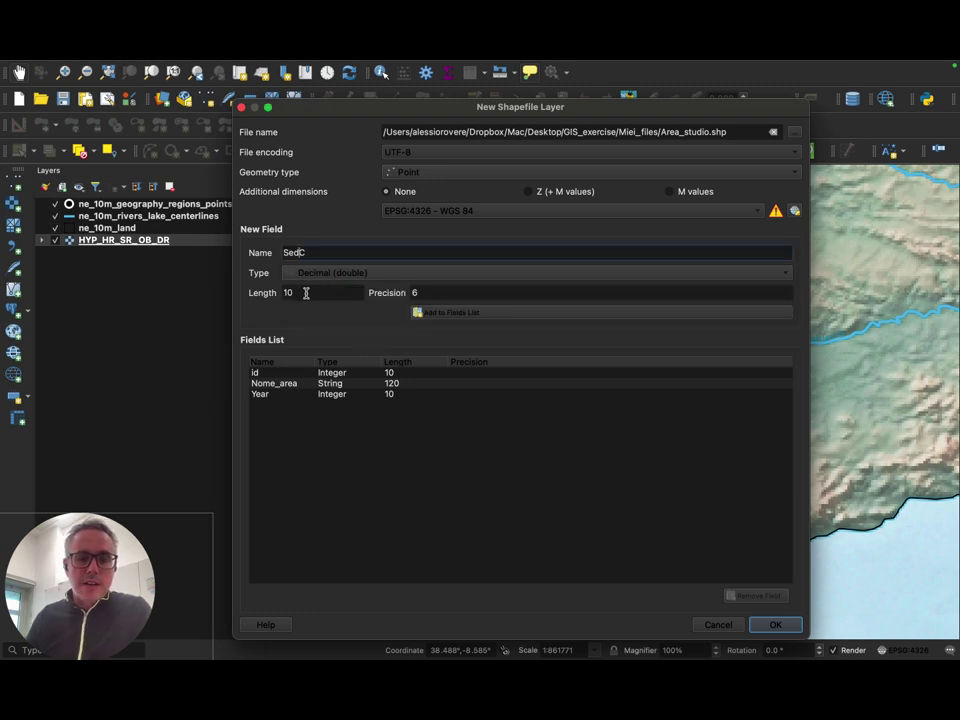
double_click(307, 292)
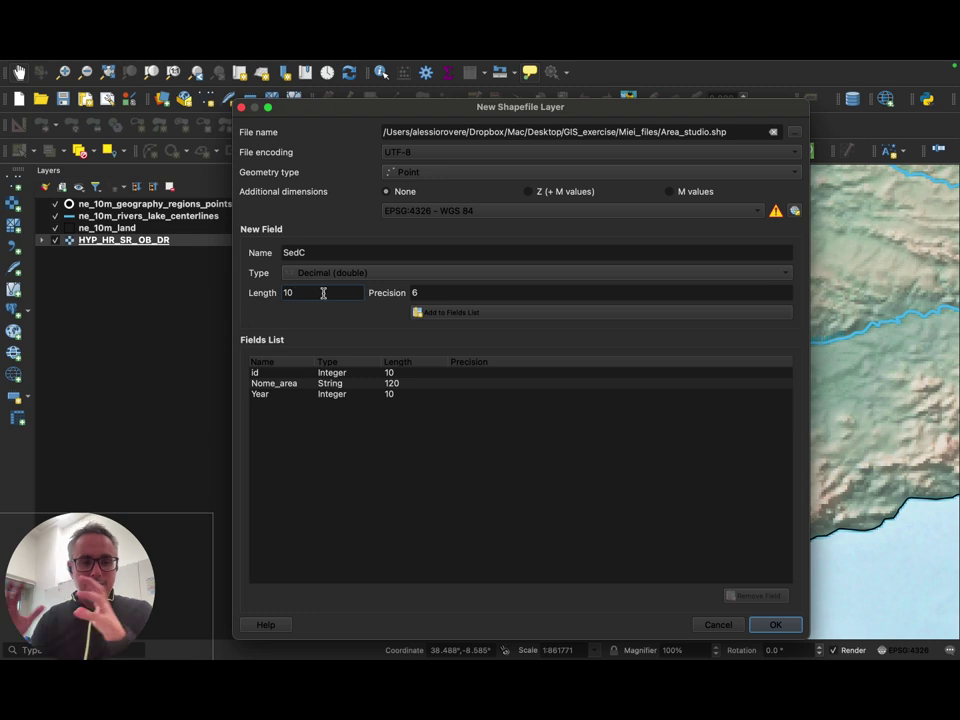
click(430, 293)
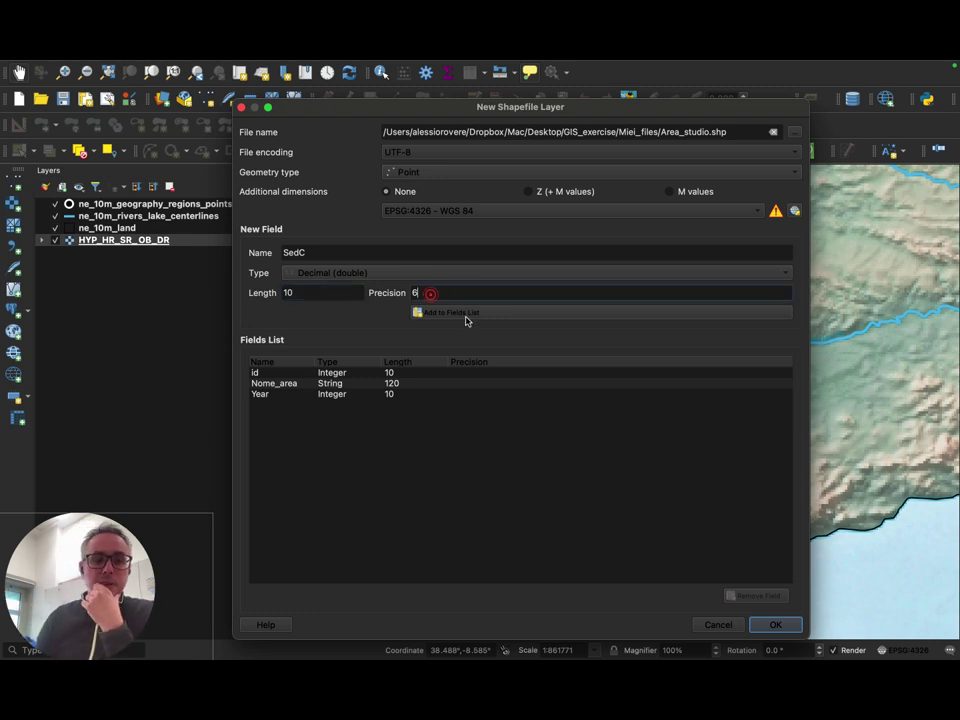
key(BackSpace)
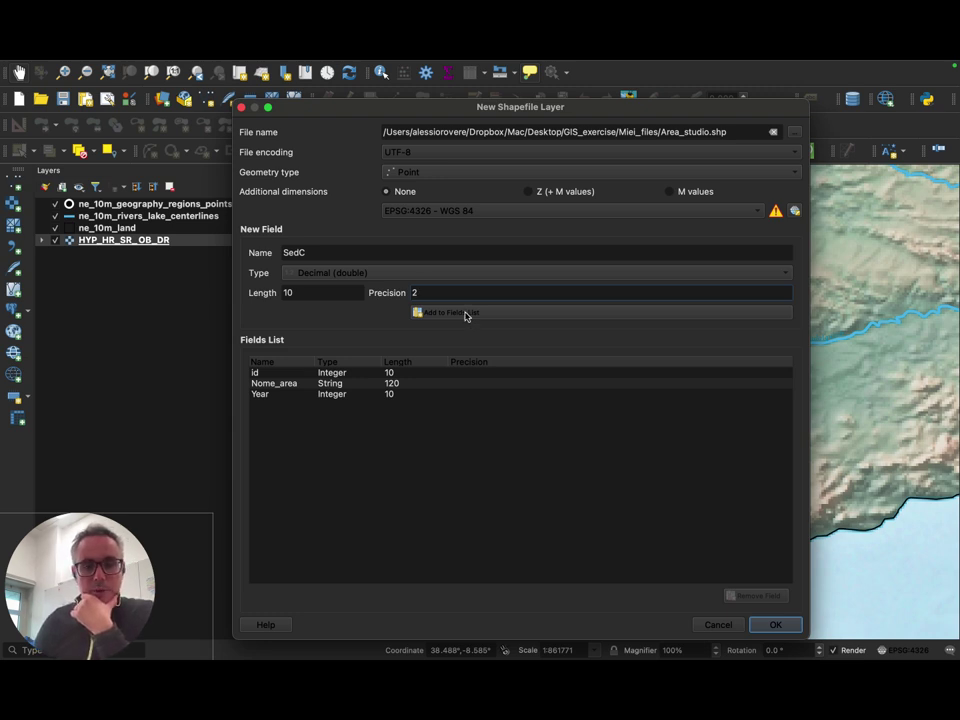
click(465, 315)
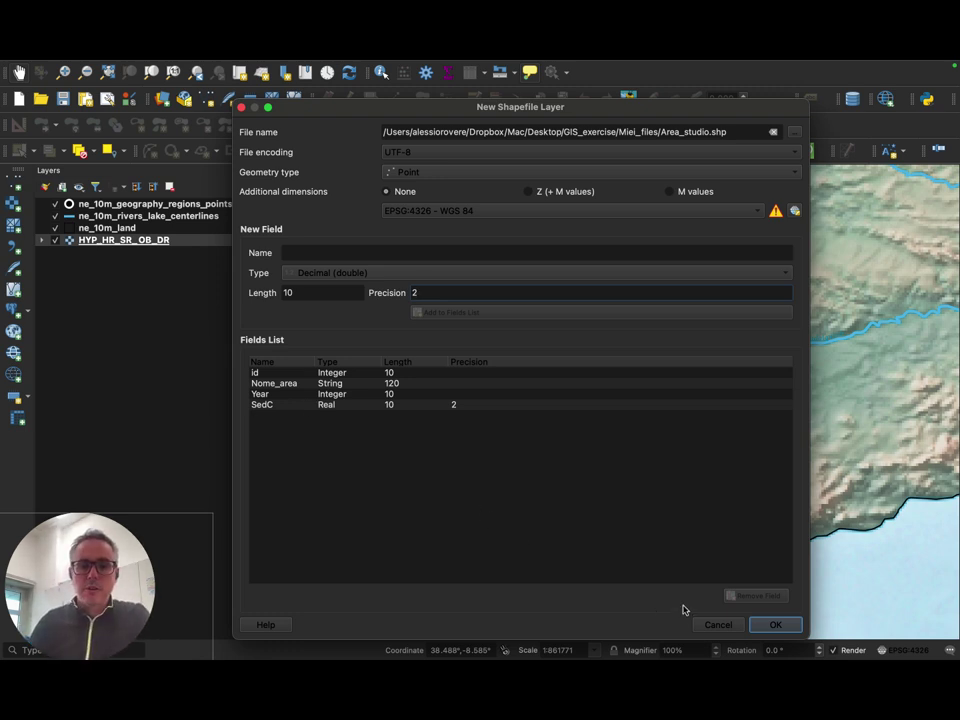
- Create the Area_studio shapefile and digitize its first point at the mouth of the western river
click(777, 626)
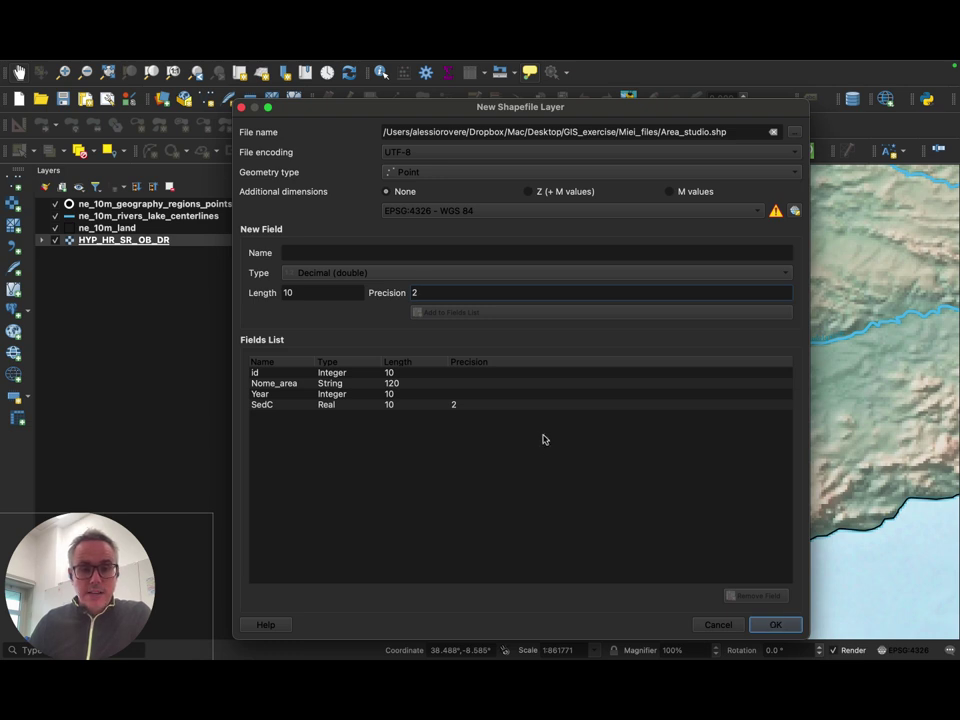
click(776, 626)
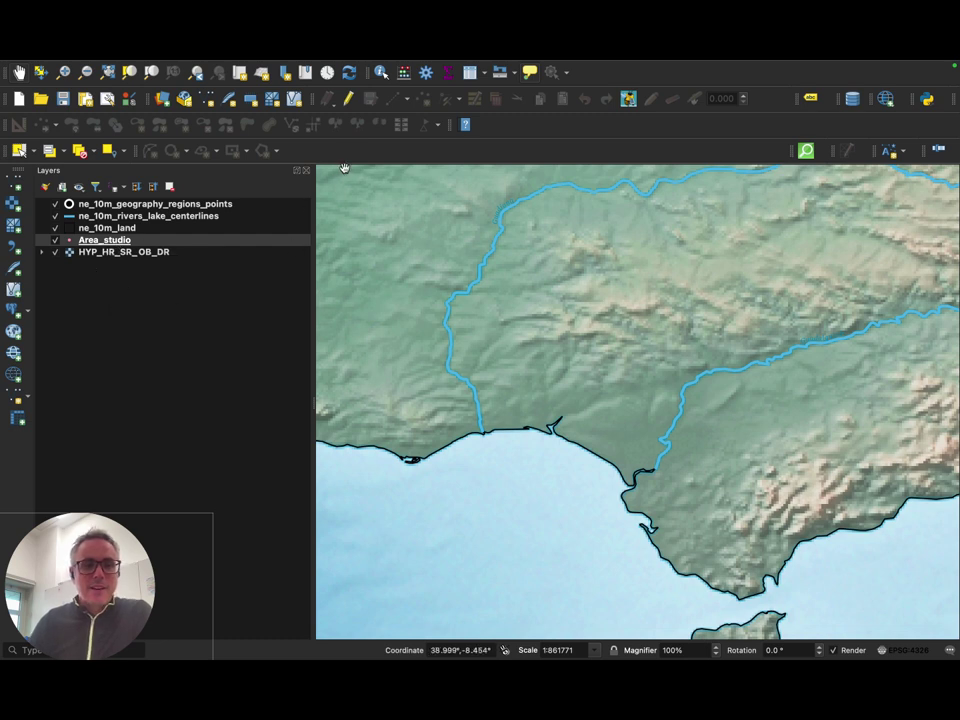
click(348, 100)
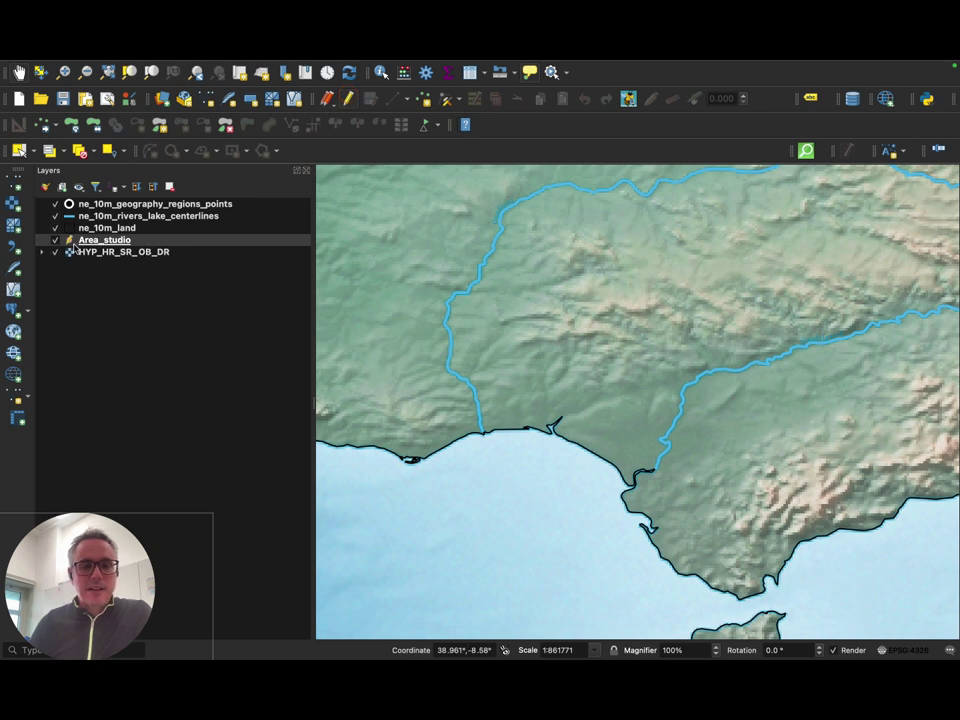
click(422, 101)
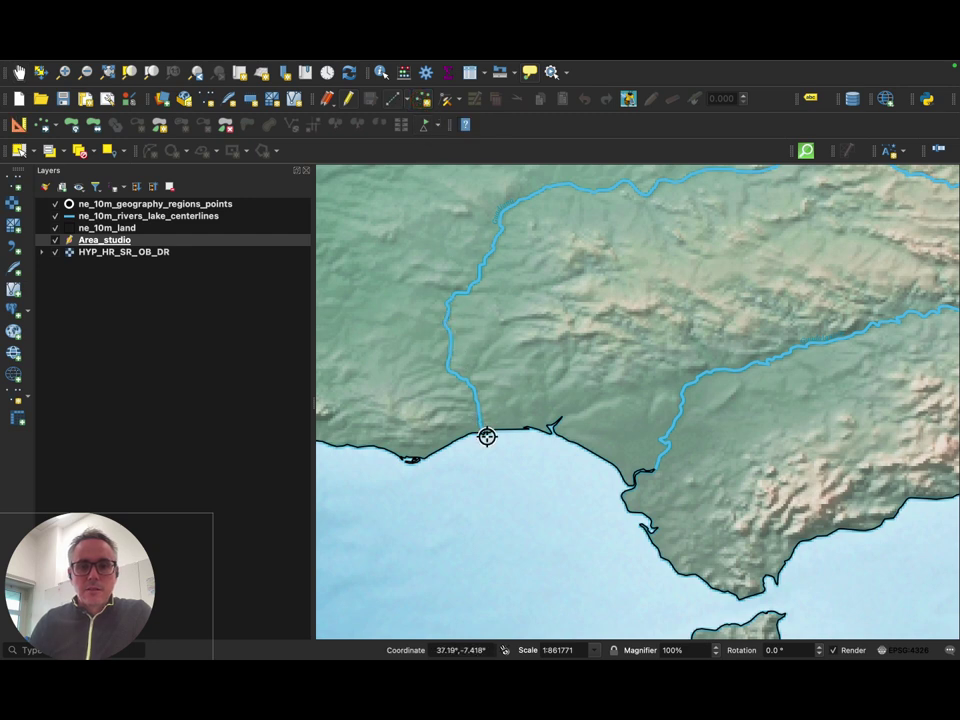
click(487, 437)
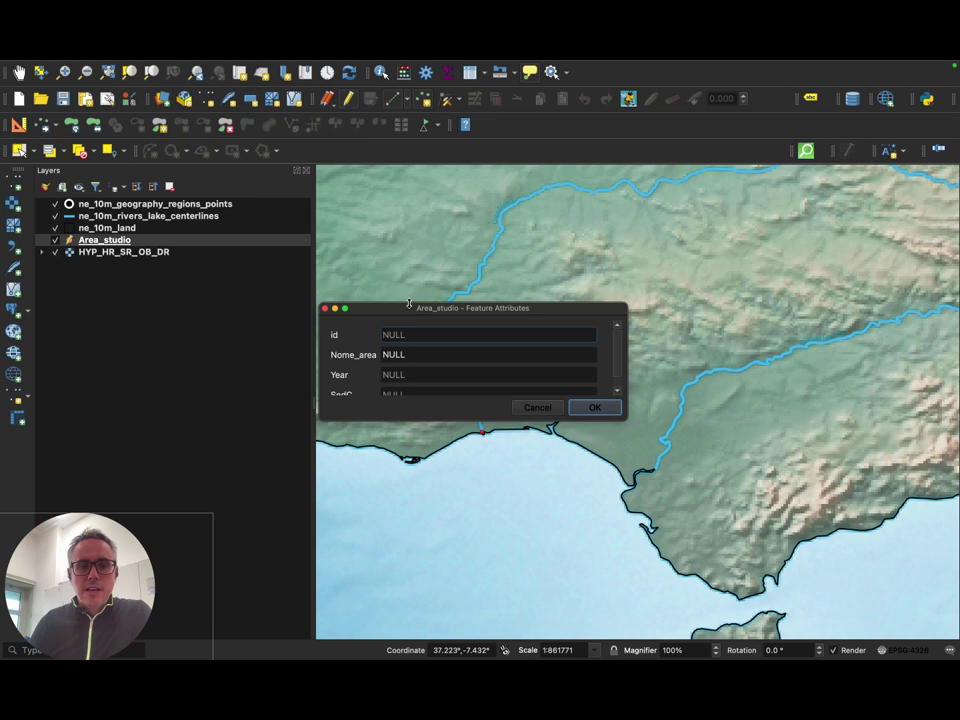
- Give the first point id 1, Nome_area Area1, Year 2022 and SedC 12.23
drag(409, 303, 409, 206)
click(421, 241)
text(1)
key(Tab)
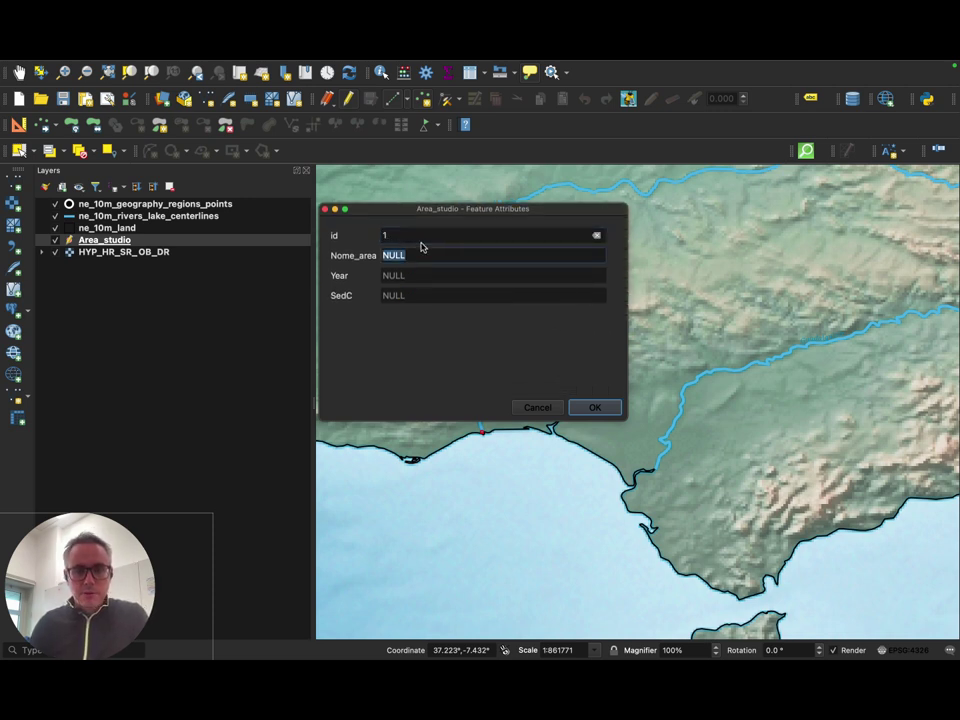
text(Area1)
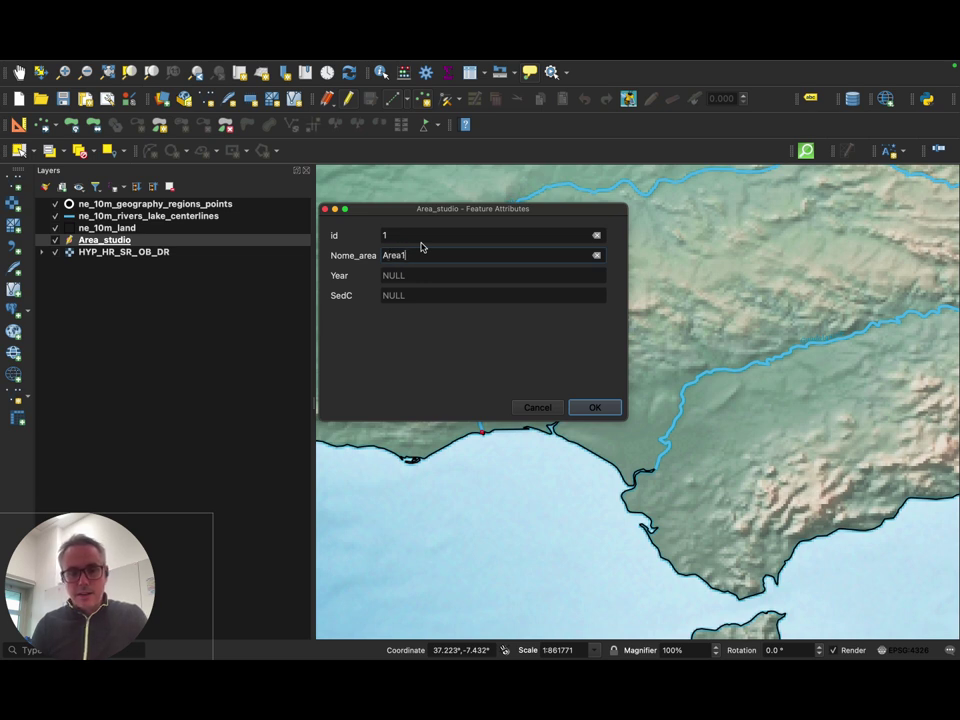
click(414, 275)
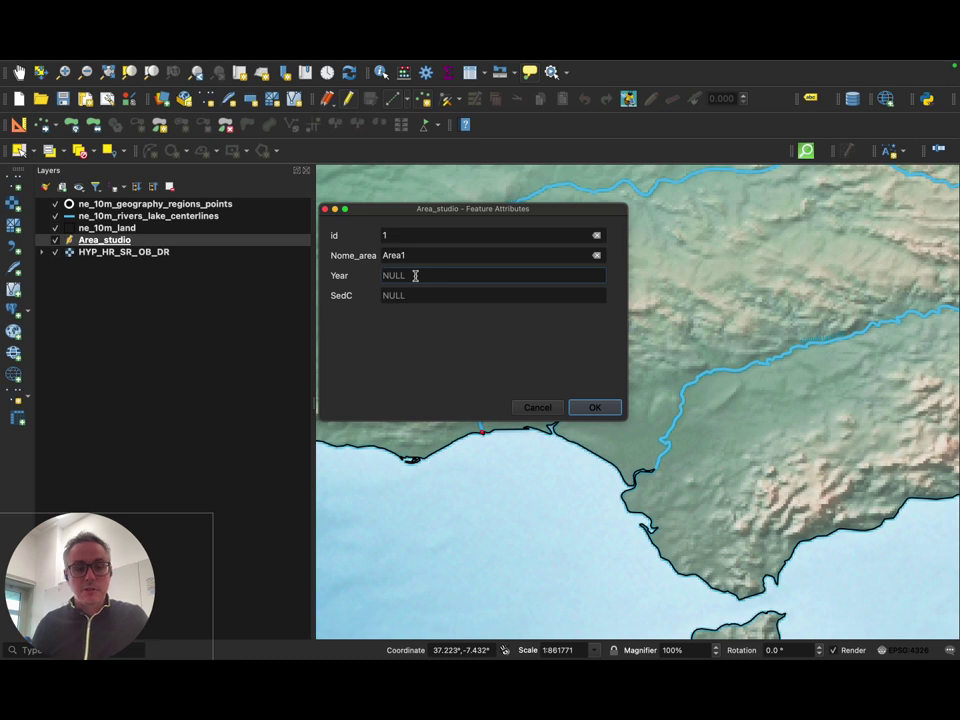
text(20)
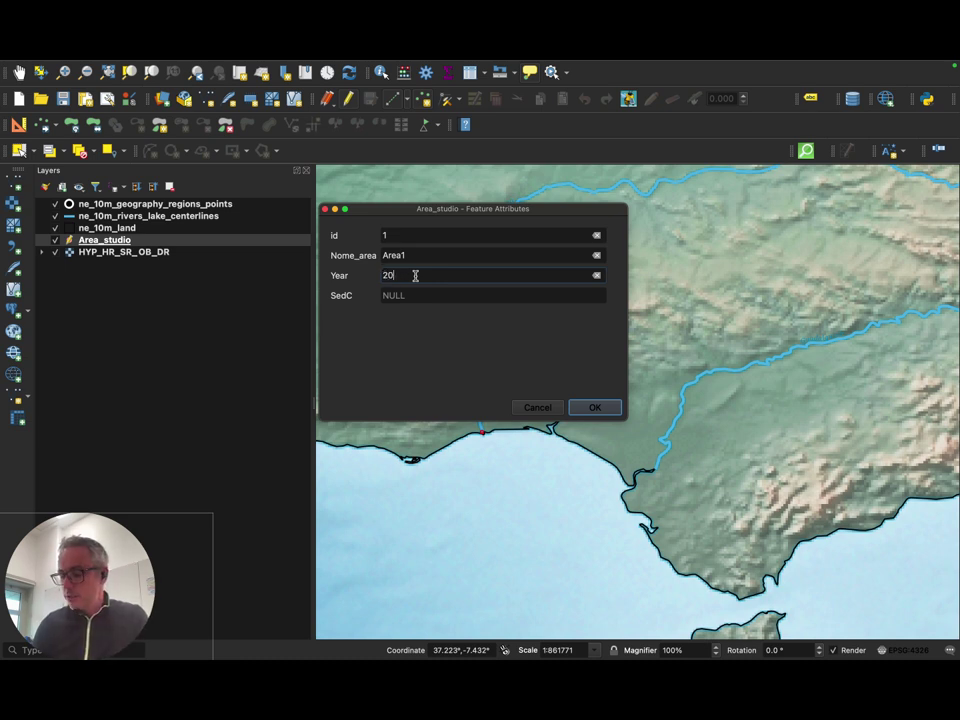
text(22)
click(421, 289)
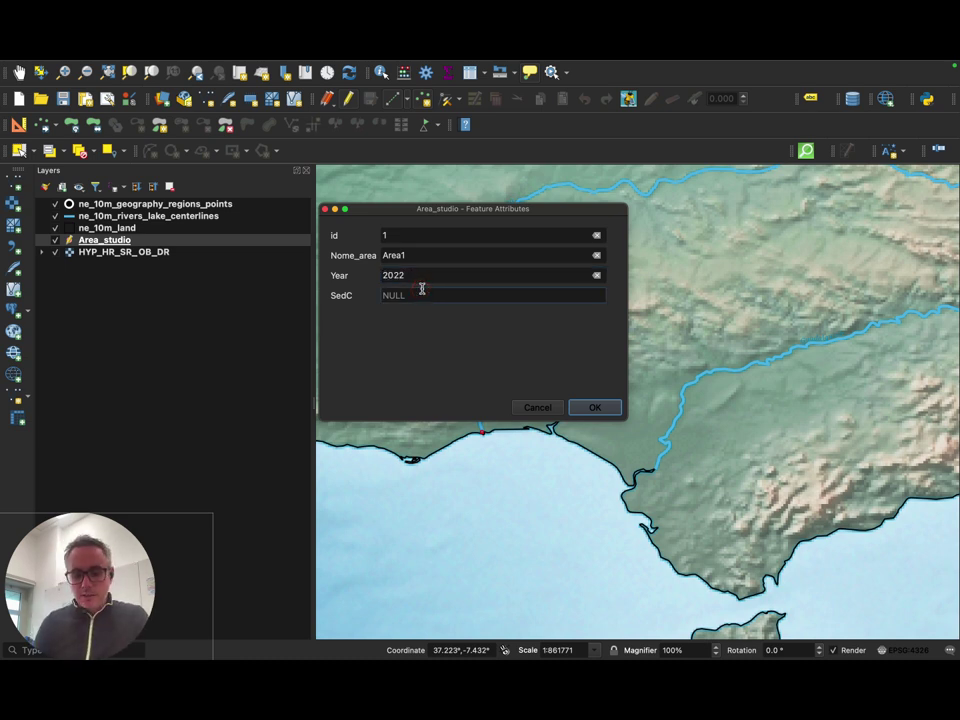
text(12.23)
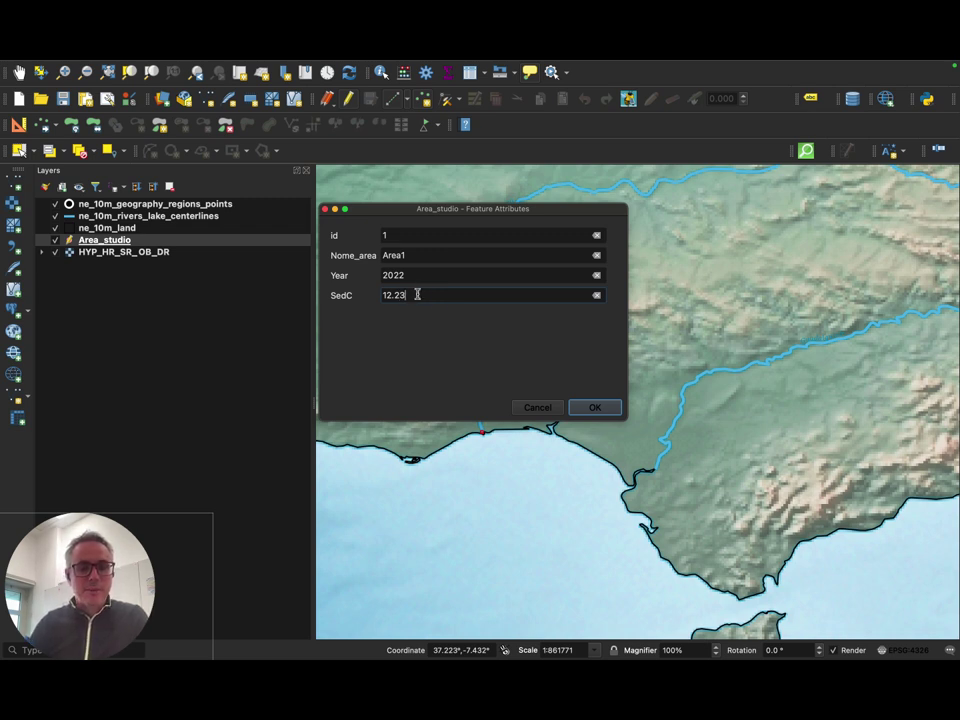
click(591, 410)
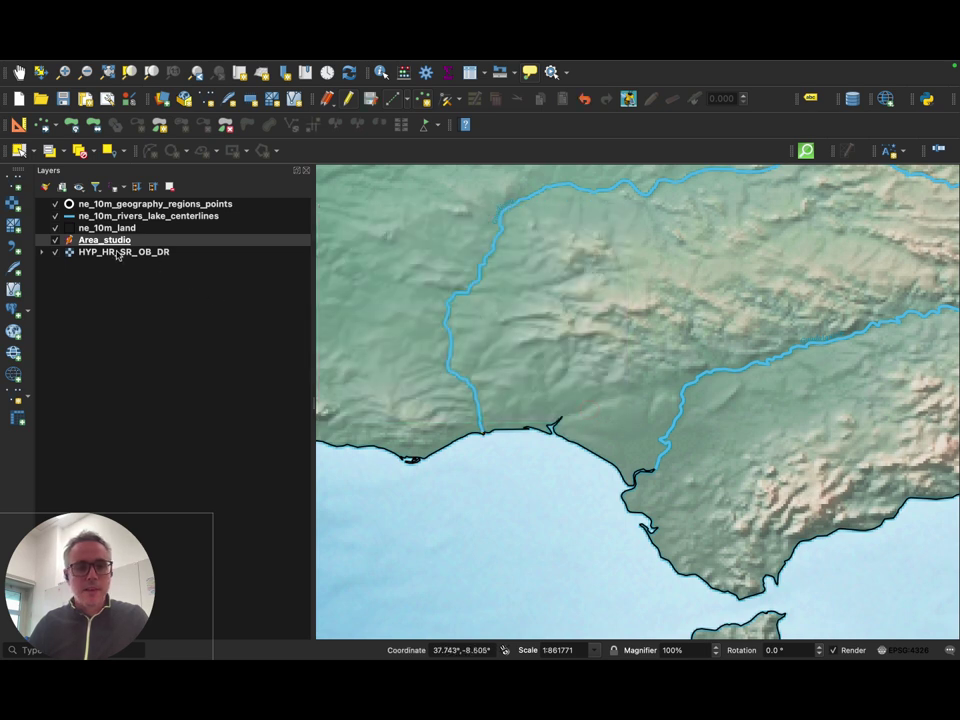
- Move the Area_studio layer above all other layers and place a second point at the mouth of the eastern river
drag(108, 244, 100, 198)
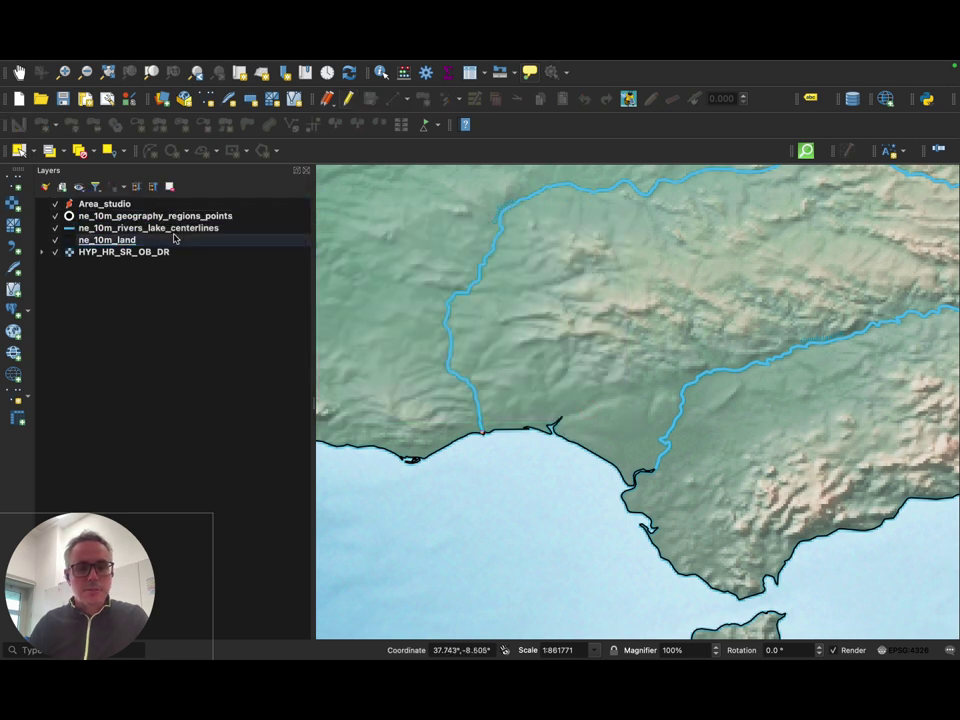
click(103, 203)
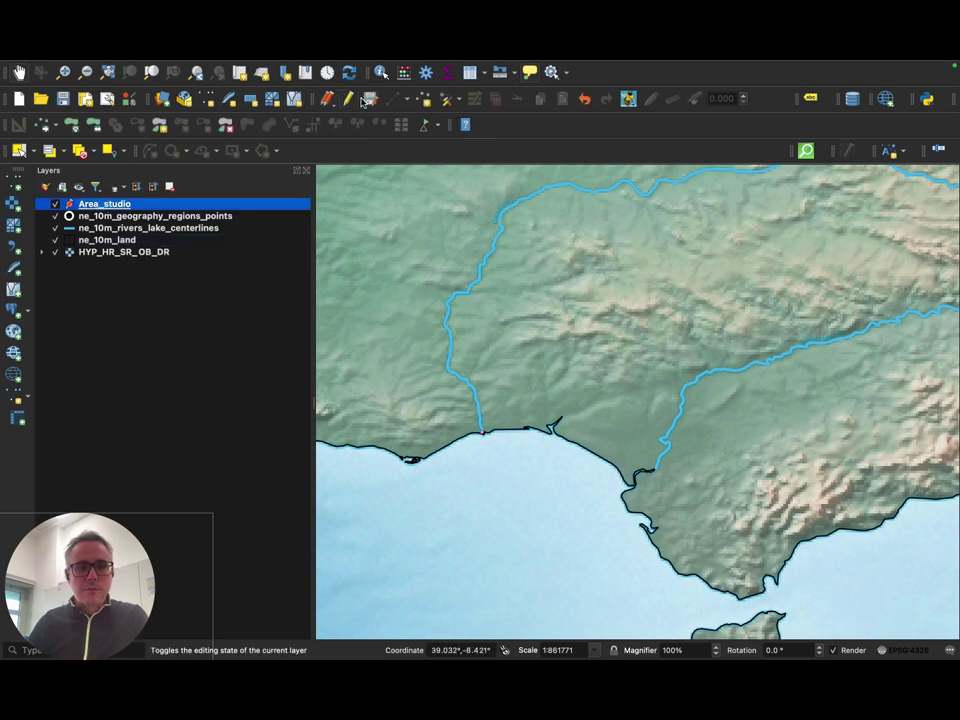
click(427, 98)
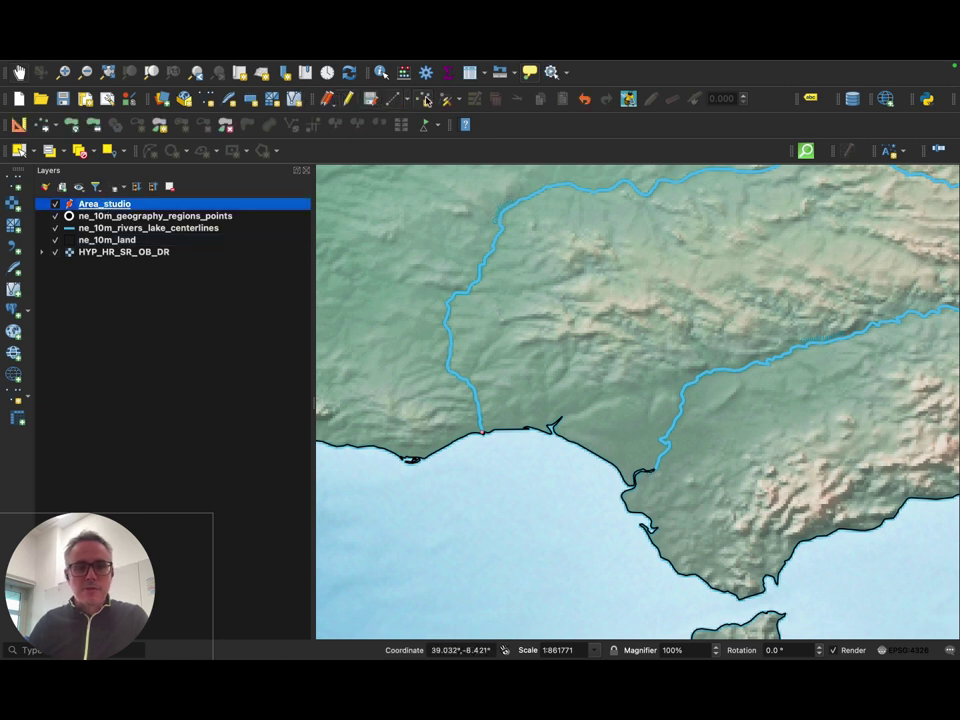
click(658, 470)
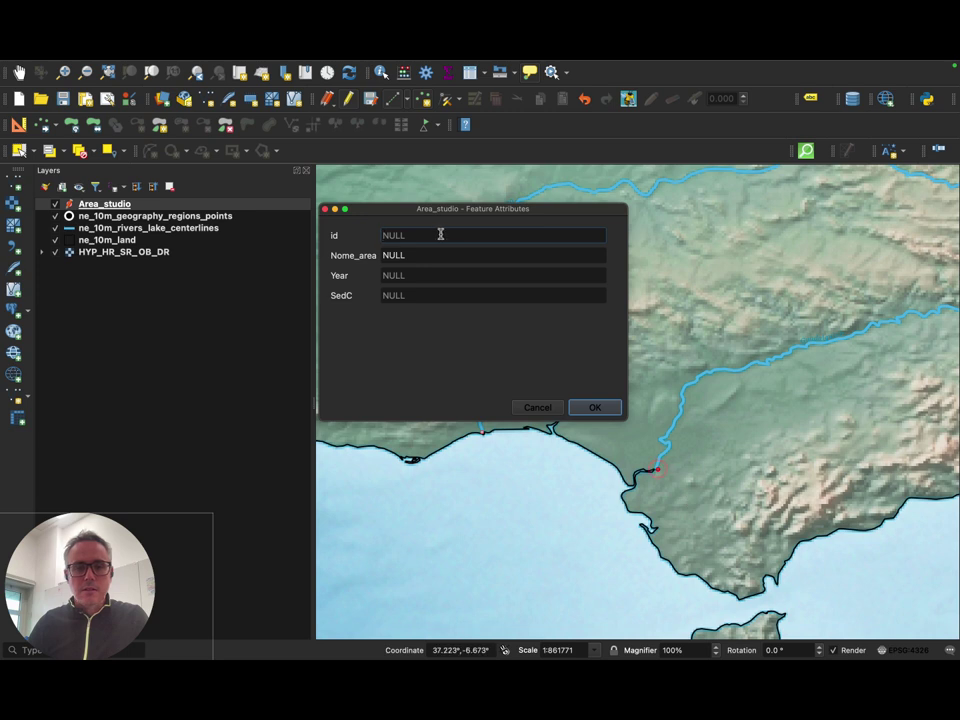
- Give the second point id 2, Nome_area Area2, Year 2023 and SedC 12.36, and finish editing with the layer changes saved
text(2)
click(417, 254)
text(Area2)
click(414, 275)
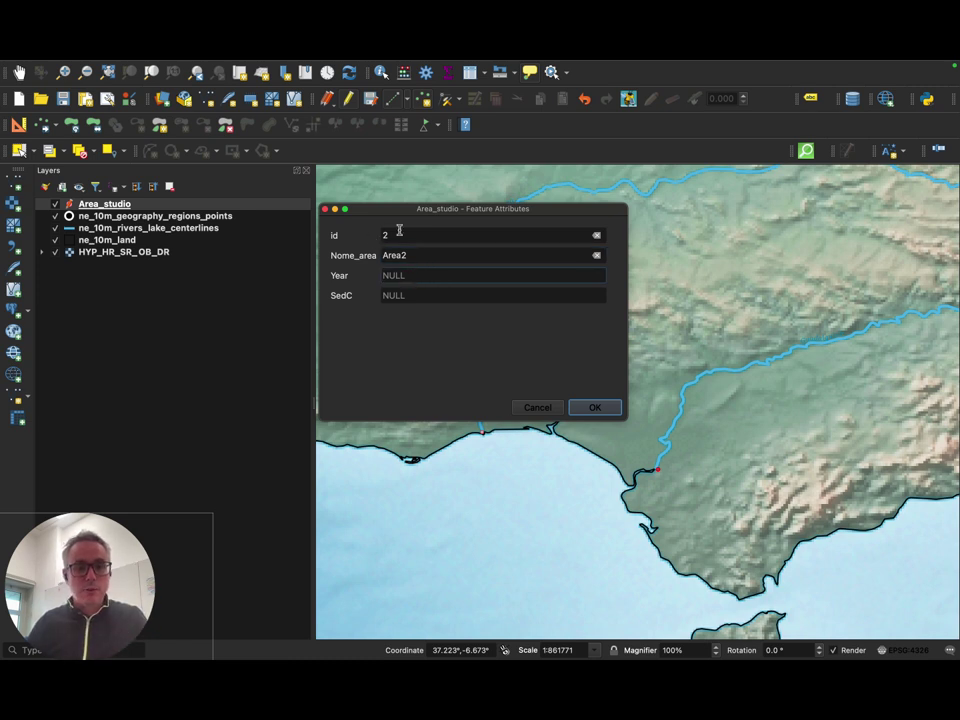
text(2023)
click(435, 295)
text(12.36)
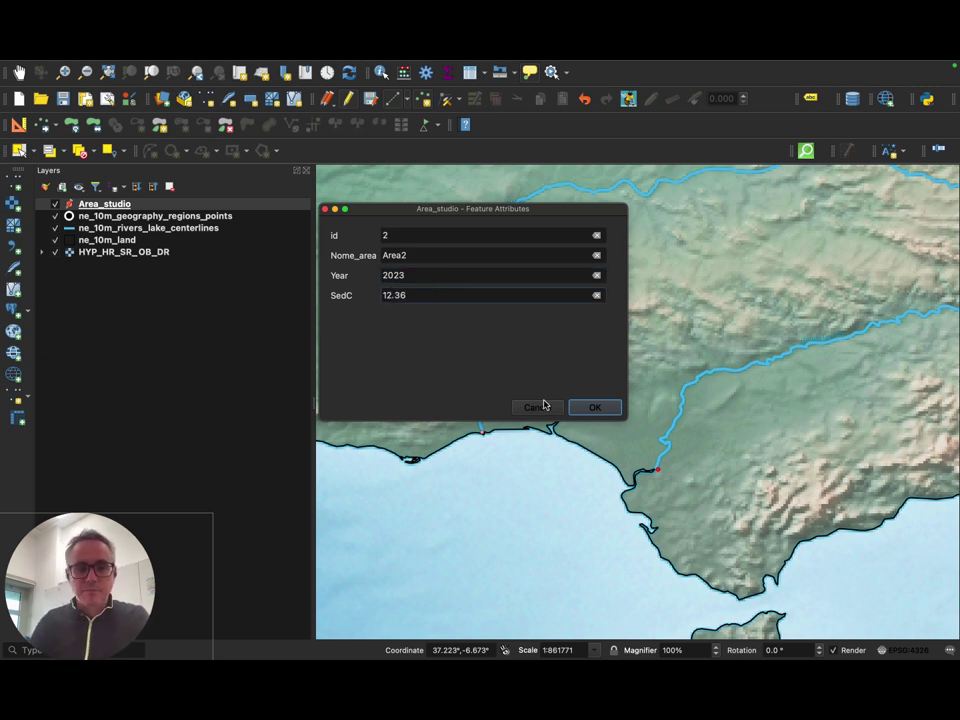
click(597, 407)
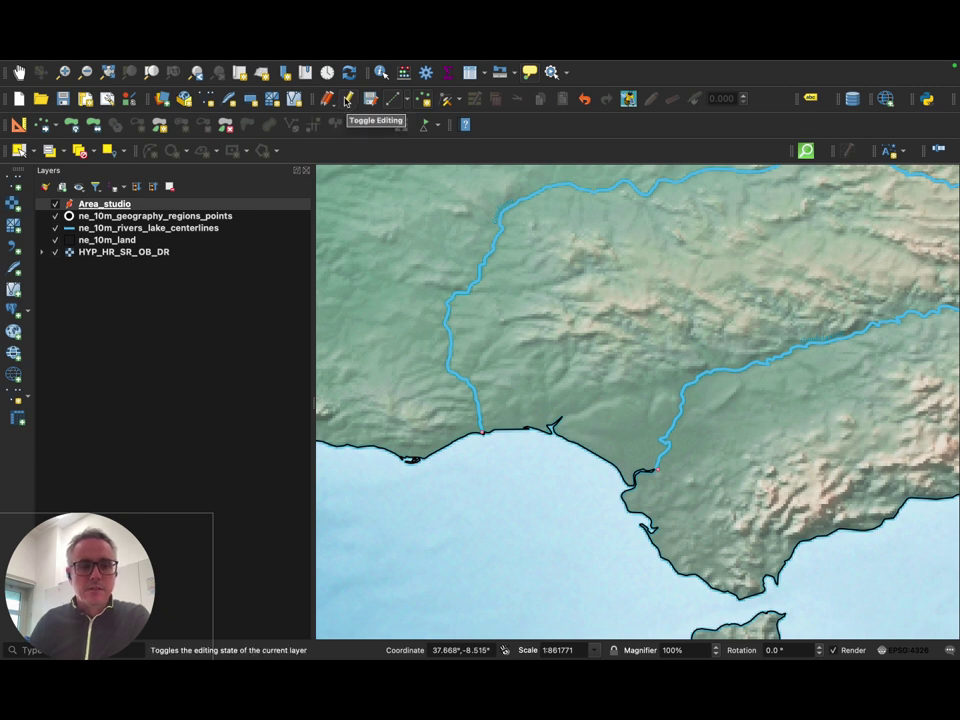
click(346, 100)
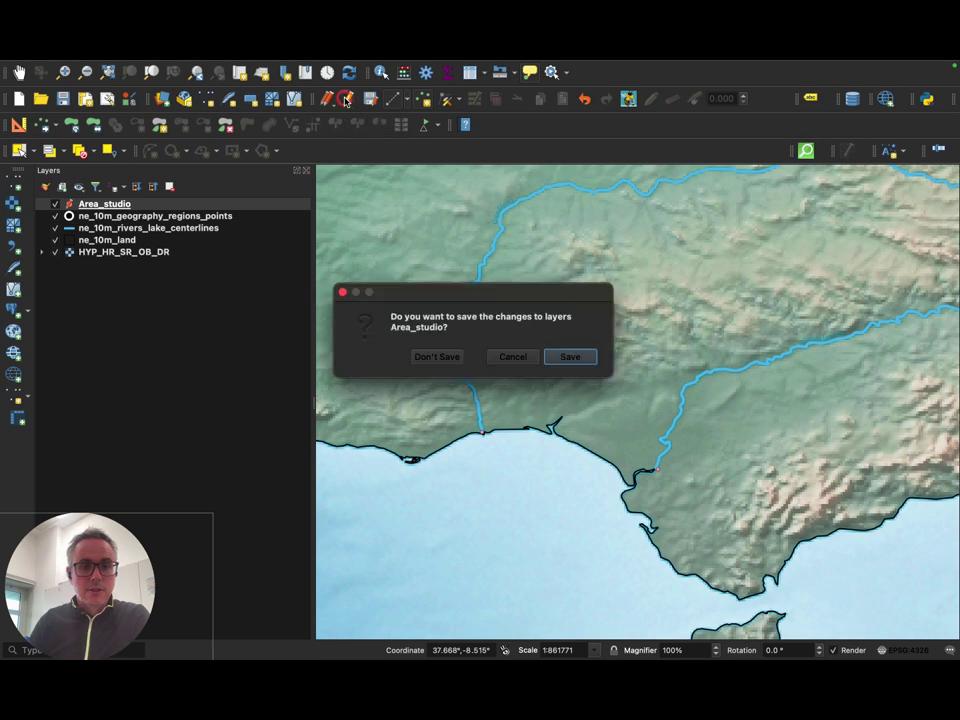
click(565, 357)
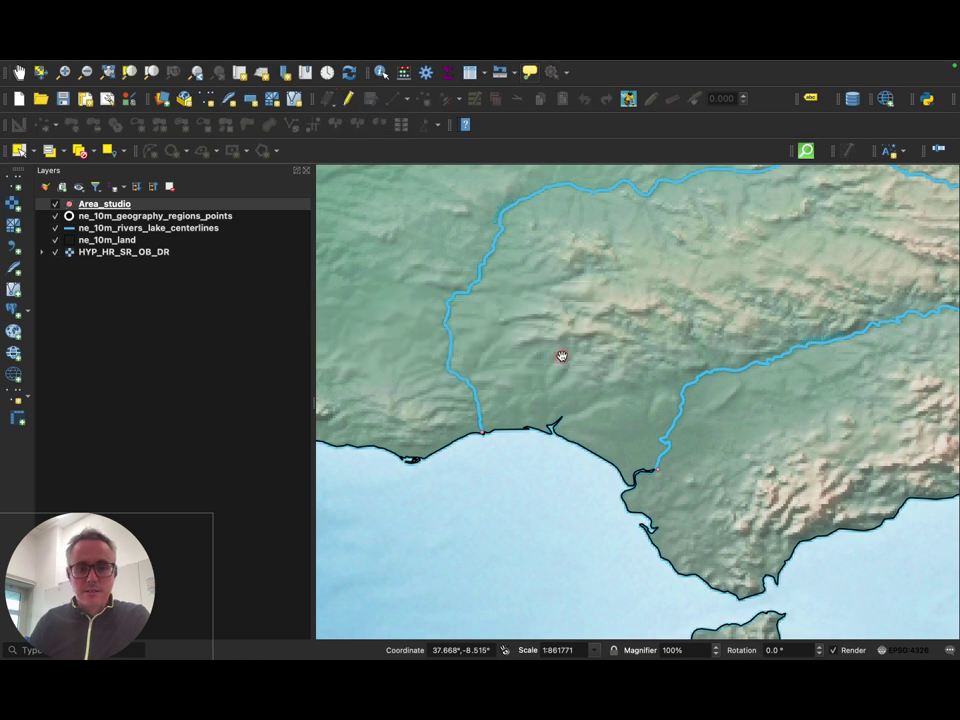
- Examine both points' id, Nome_area, Year and SedC values in the Area_studio attribute table, and close the table
right_click(114, 204)
click(156, 375)
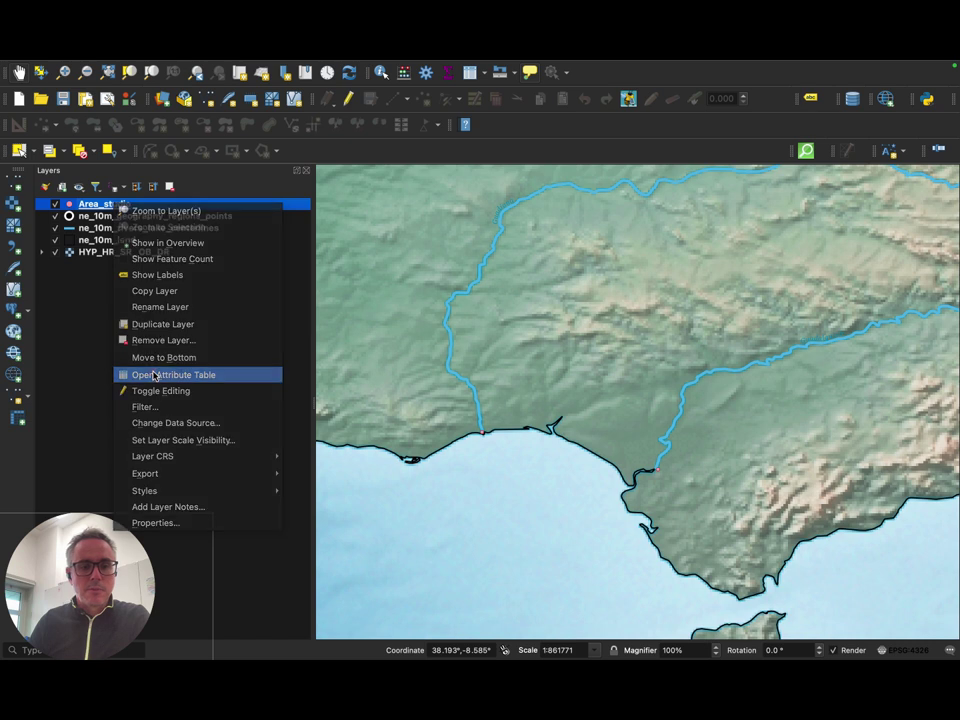
click(32, 101)
click(99, 104)
click(169, 102)
click(76, 121)
click(158, 121)
click(253, 122)
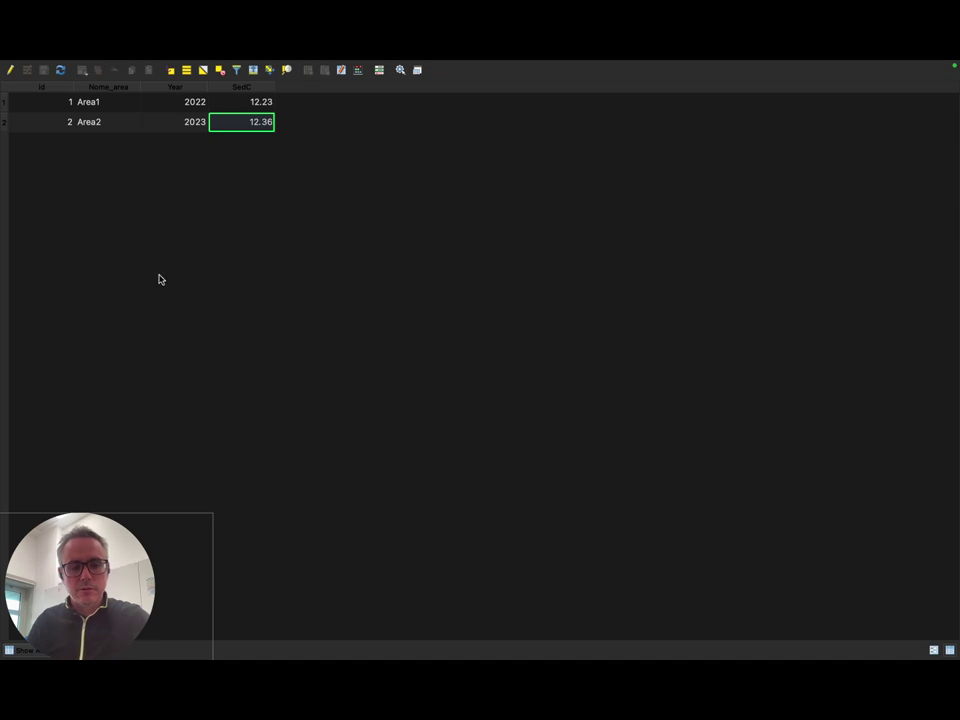
mouse_move(94, 66)
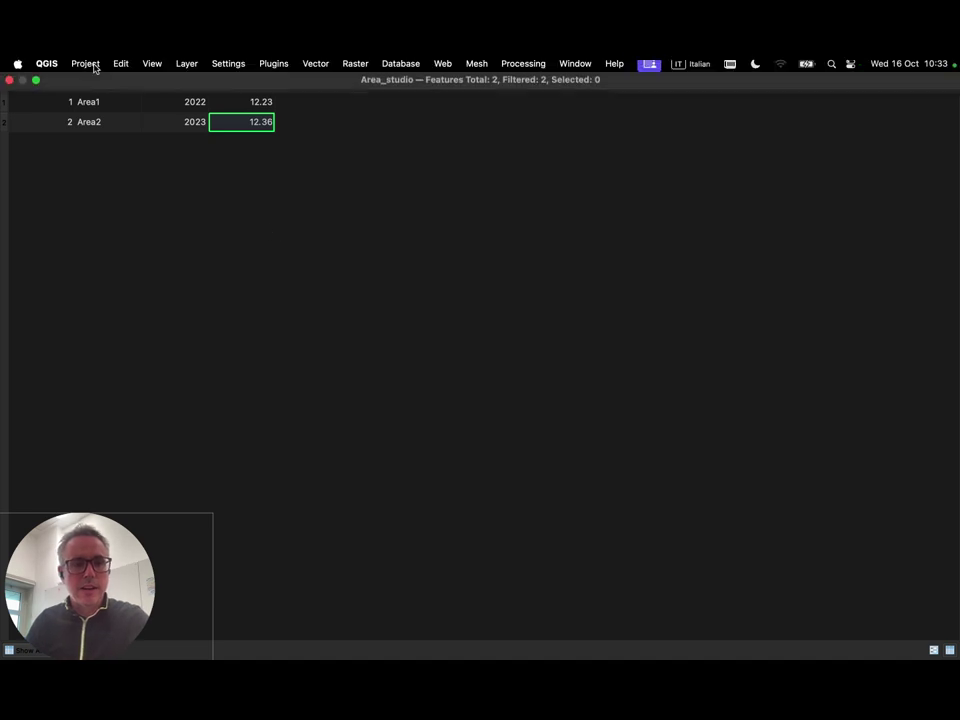
click(8, 86)
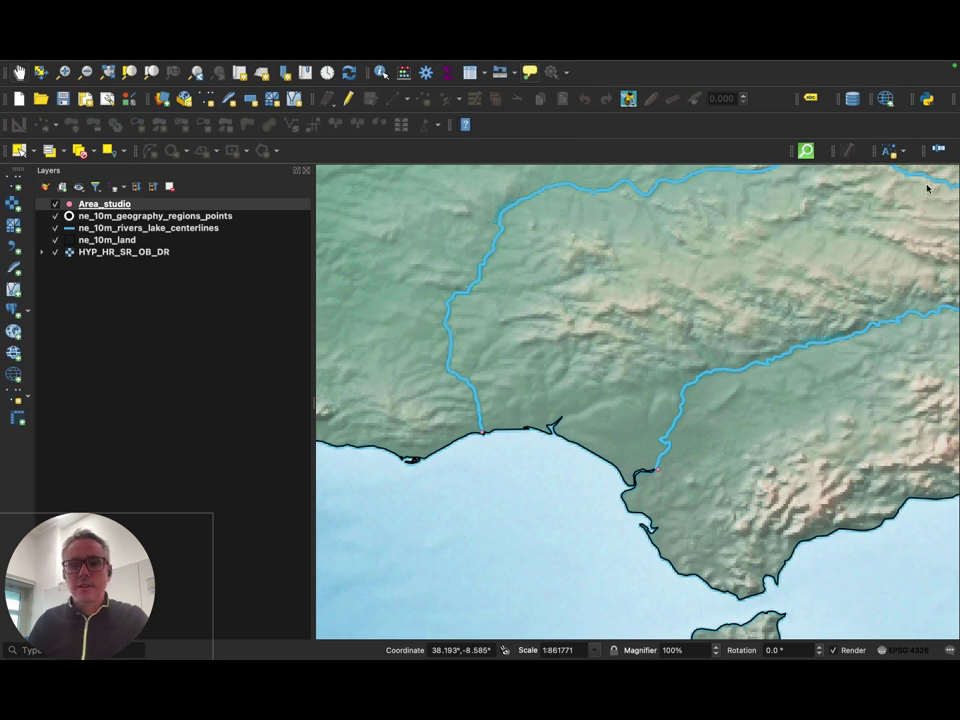
- Switch to Finder, examine the Area_studio component files in the Miei_files folder of GIS_exercise, and return to the QGIS project
click(33, 87)
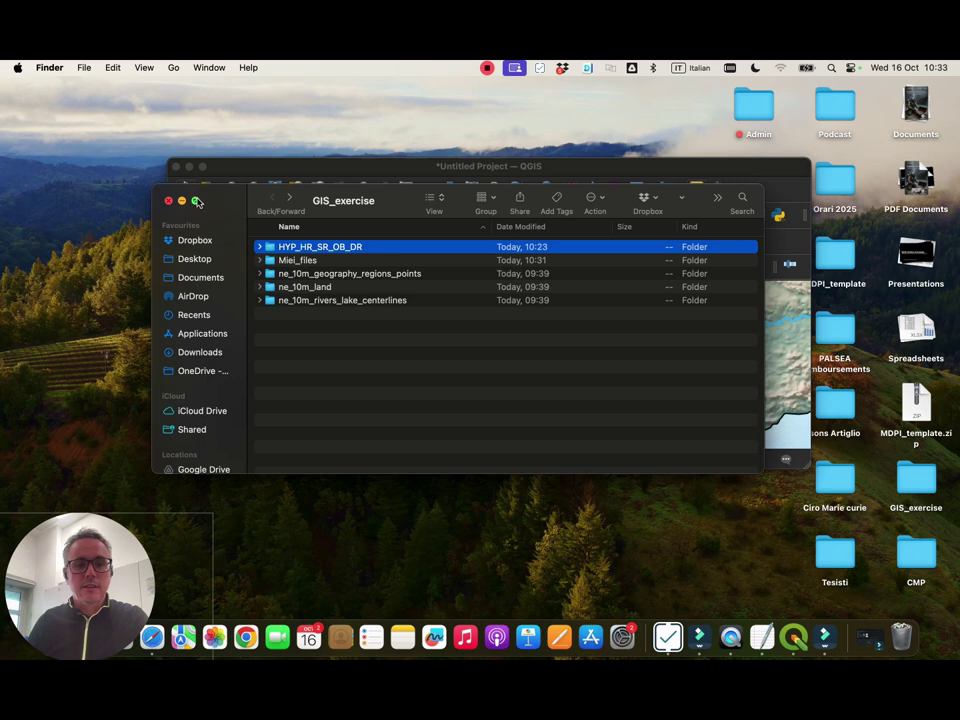
click(198, 202)
click(148, 138)
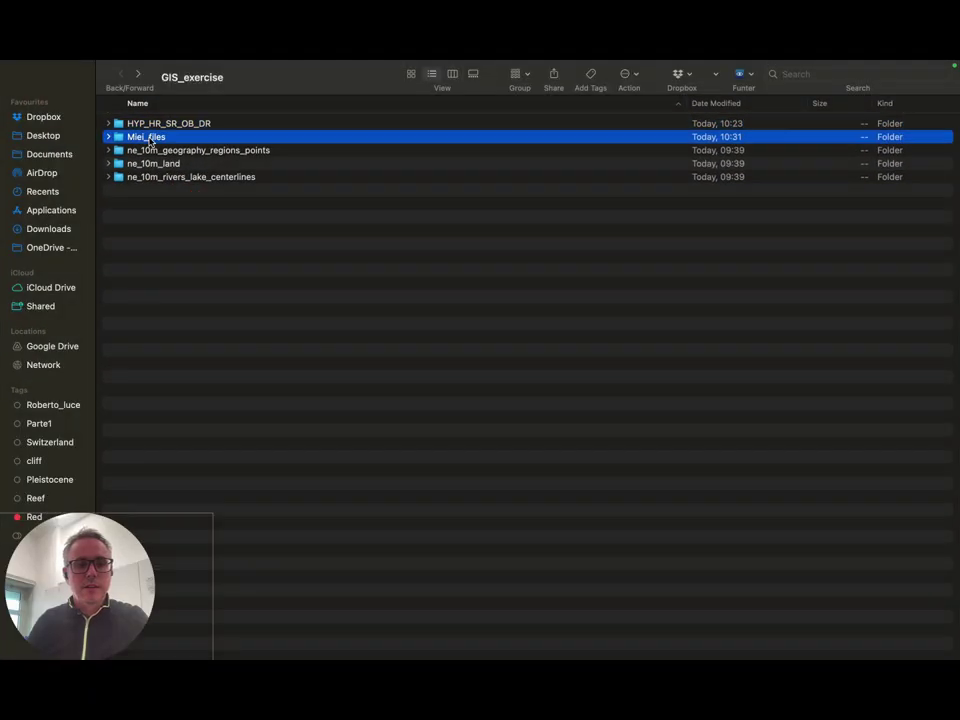
double_click(148, 138)
click(156, 124)
click(168, 151)
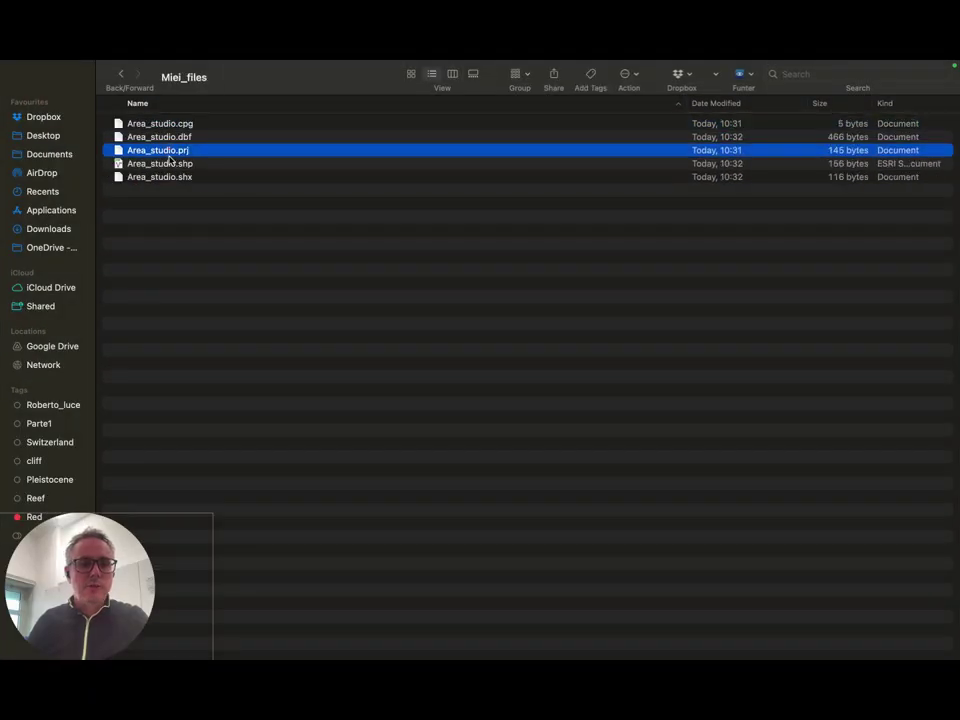
click(166, 162)
click(166, 153)
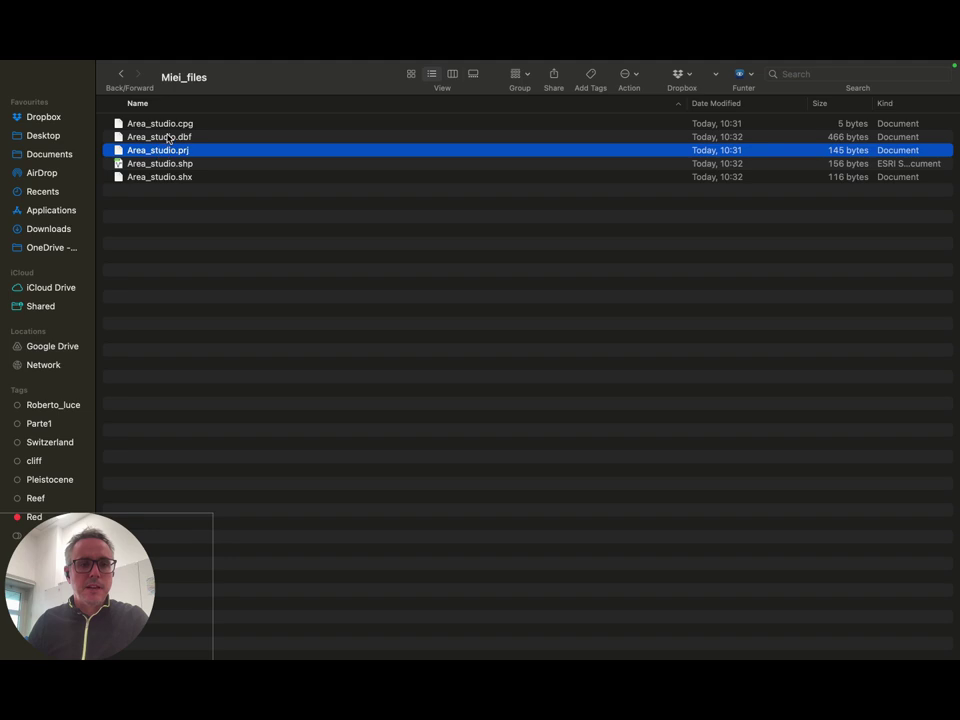
click(168, 138)
key(Up)
click(164, 178)
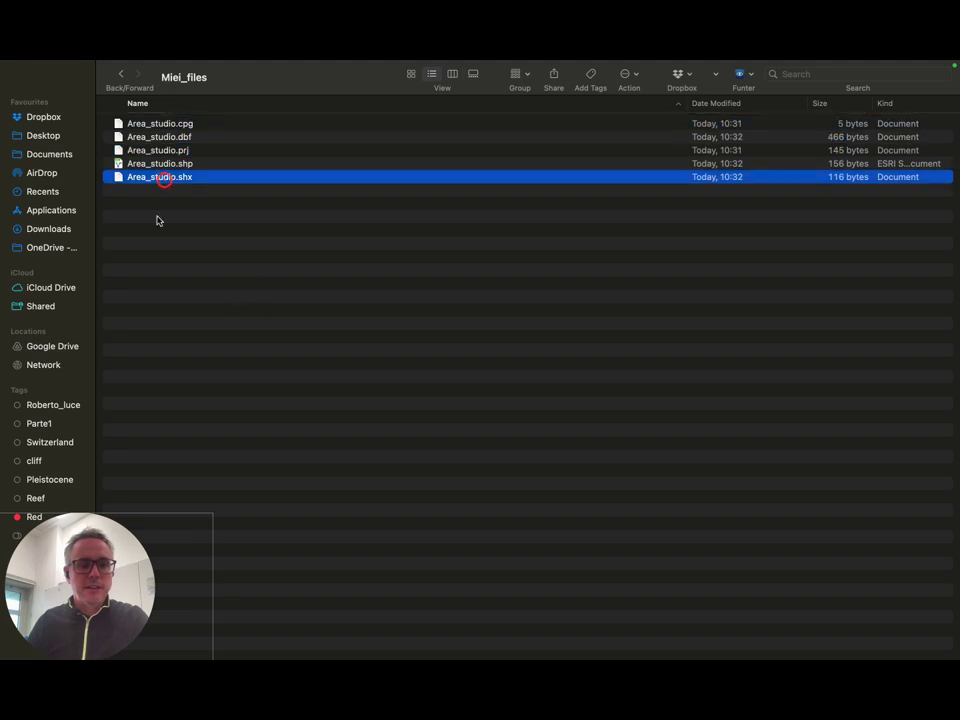
key(super+w)
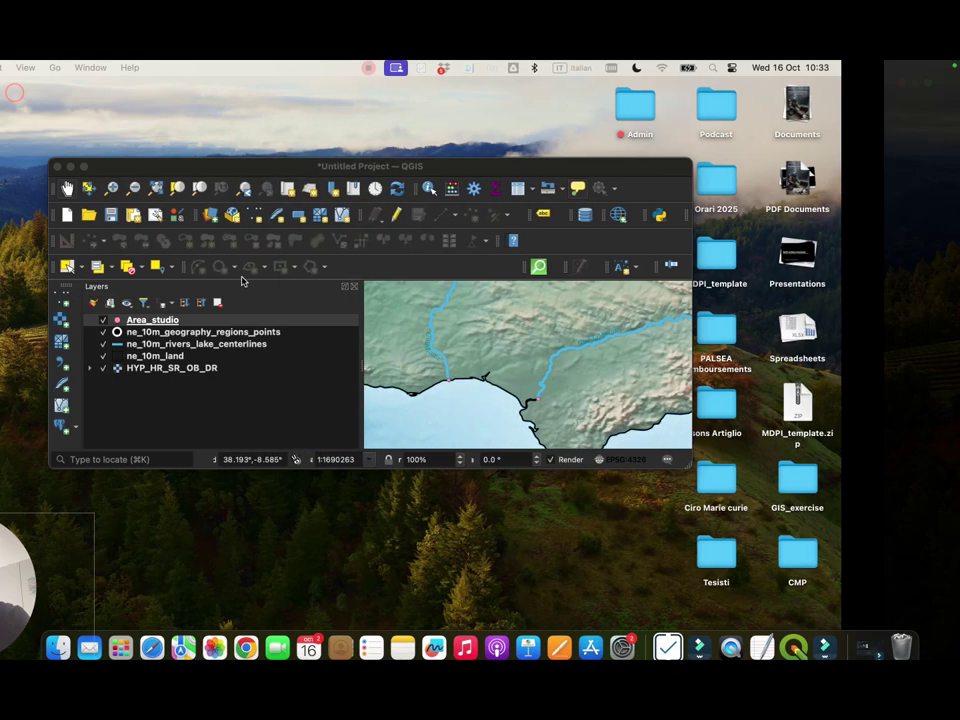
click(84, 166)
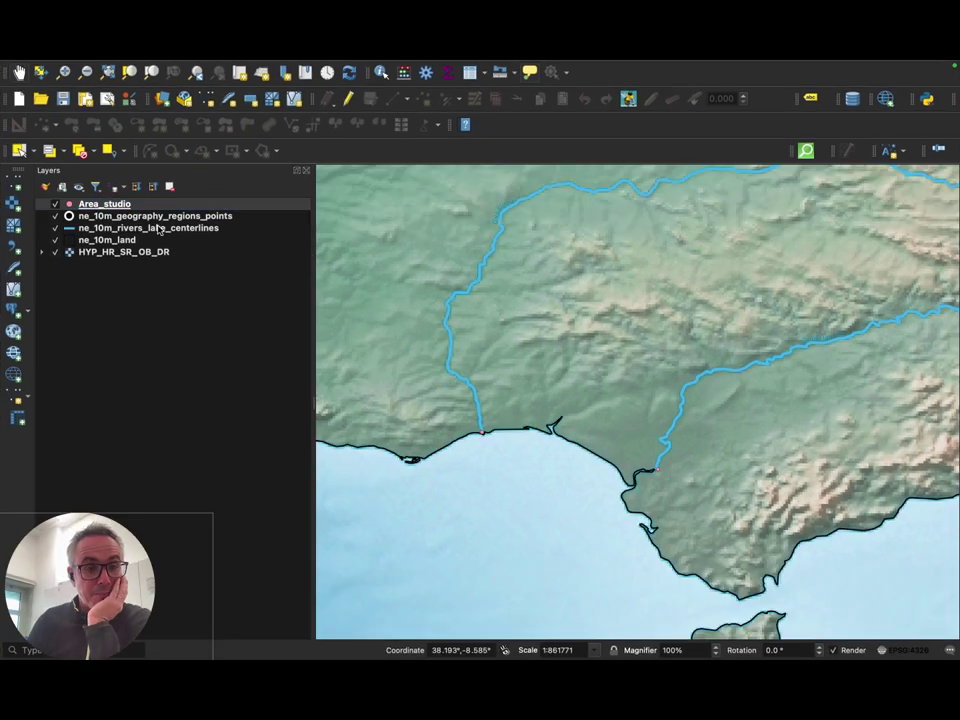
- Change the Area_studio layer's marker to the topo hospital symbol and apply the new symbology
double_click(70, 206)
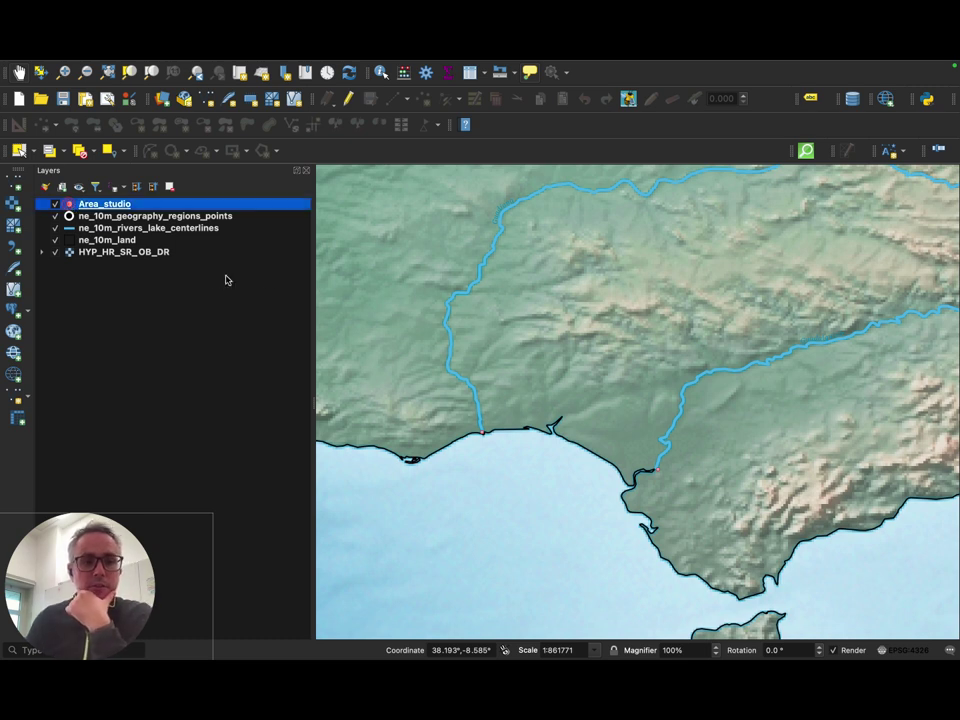
click(470, 413)
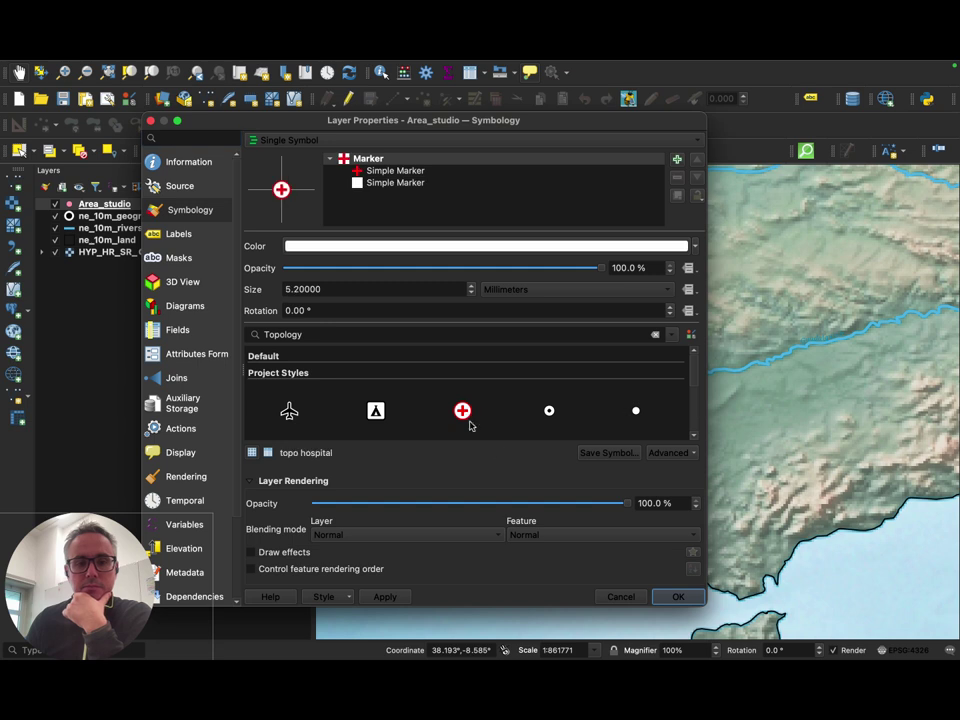
scroll(503, 411, down, 1)
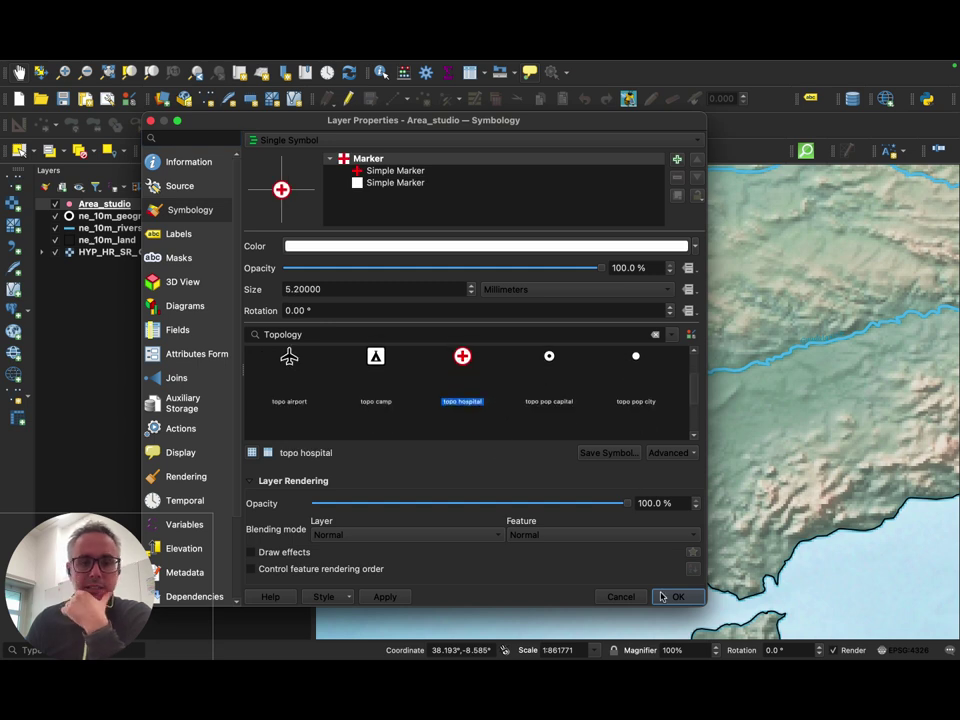
click(385, 597)
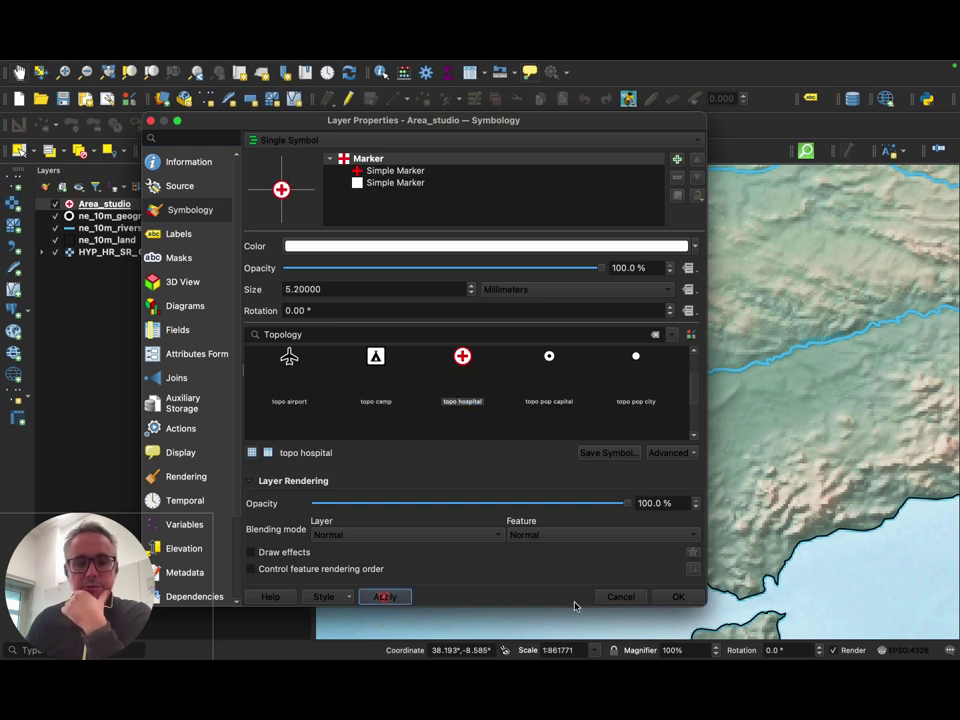
click(679, 597)
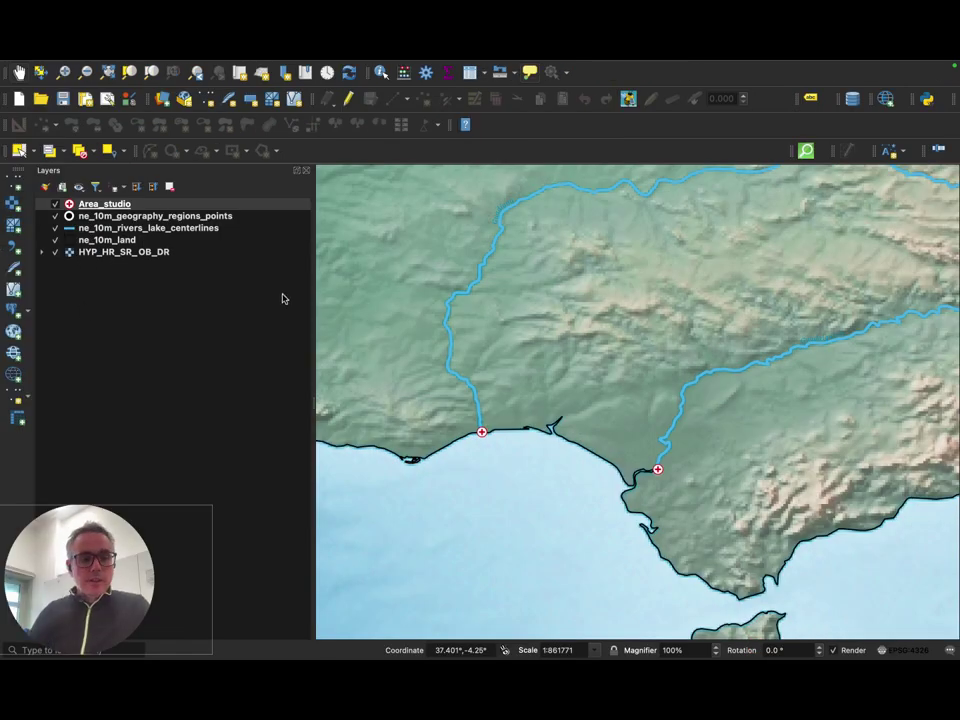
- Widen the map canvas, frame both study-area points and create a new print layout titled Stampa
drag(314, 277, 240, 278)
drag(536, 436, 525, 414)
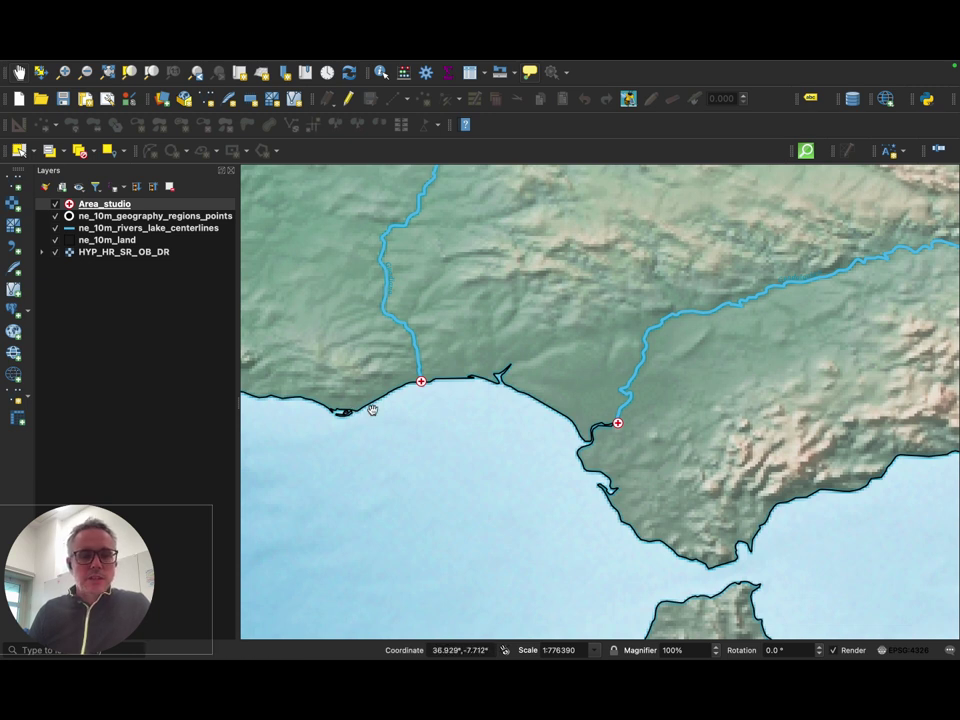
mouse_move(110, 67)
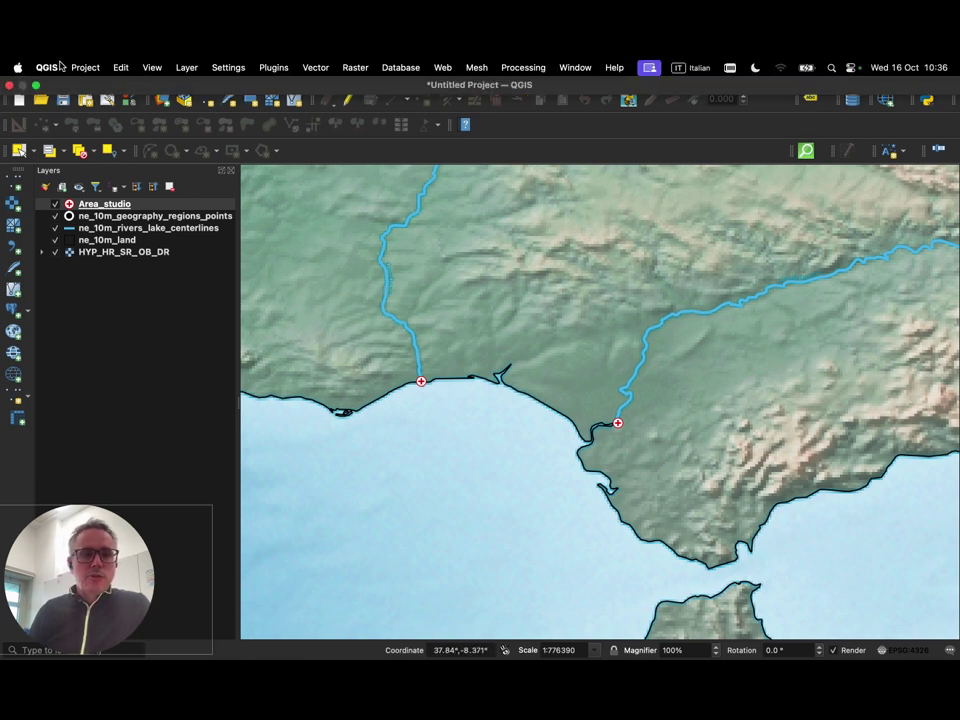
click(80, 67)
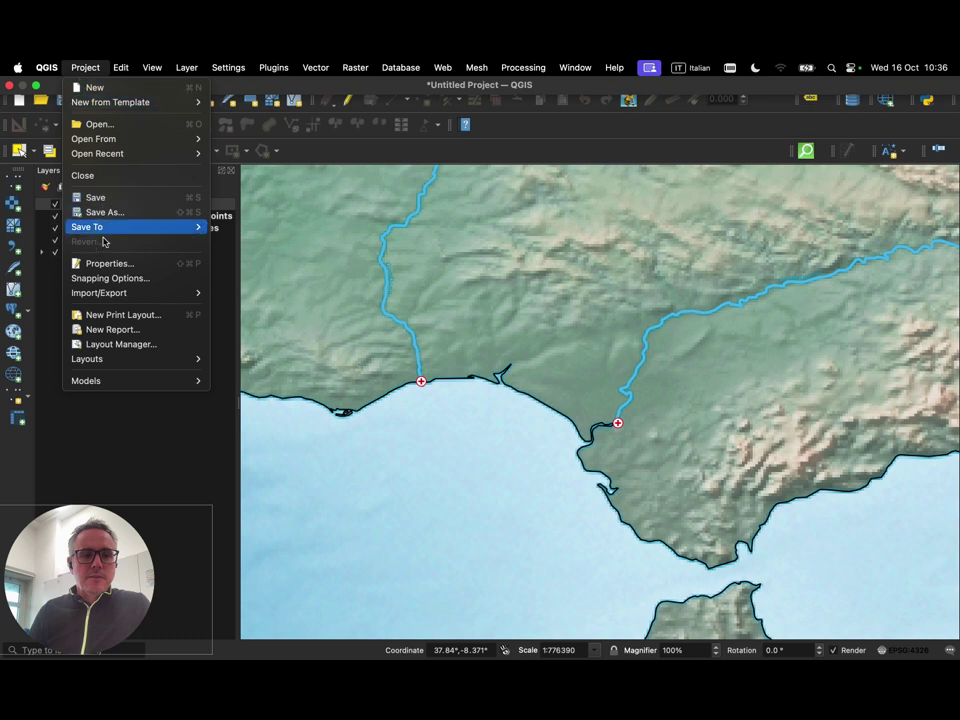
click(164, 321)
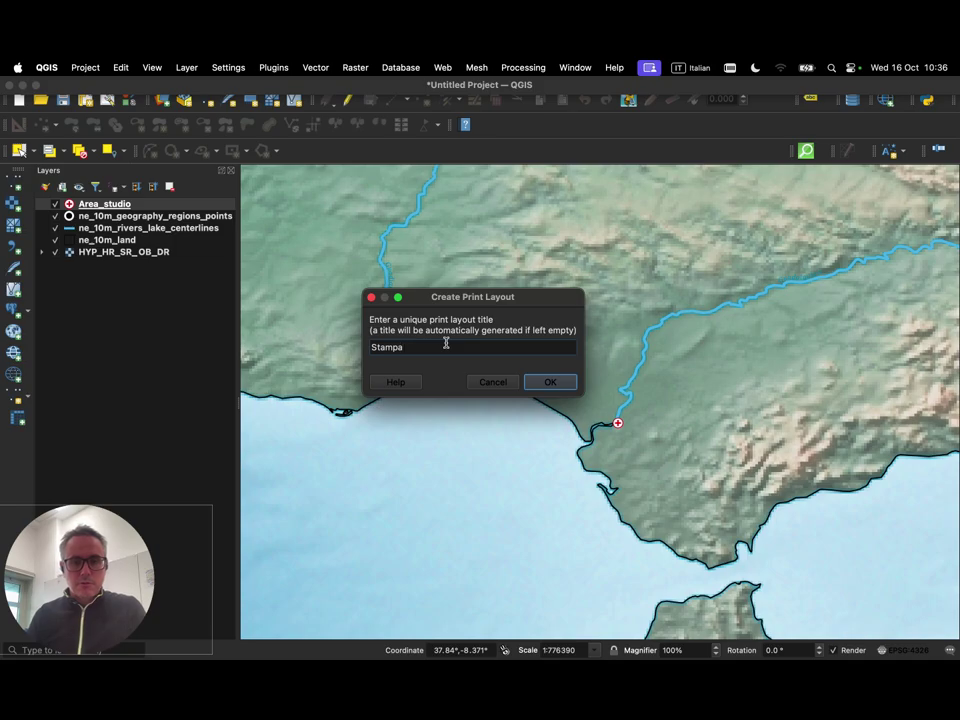
key(Return)
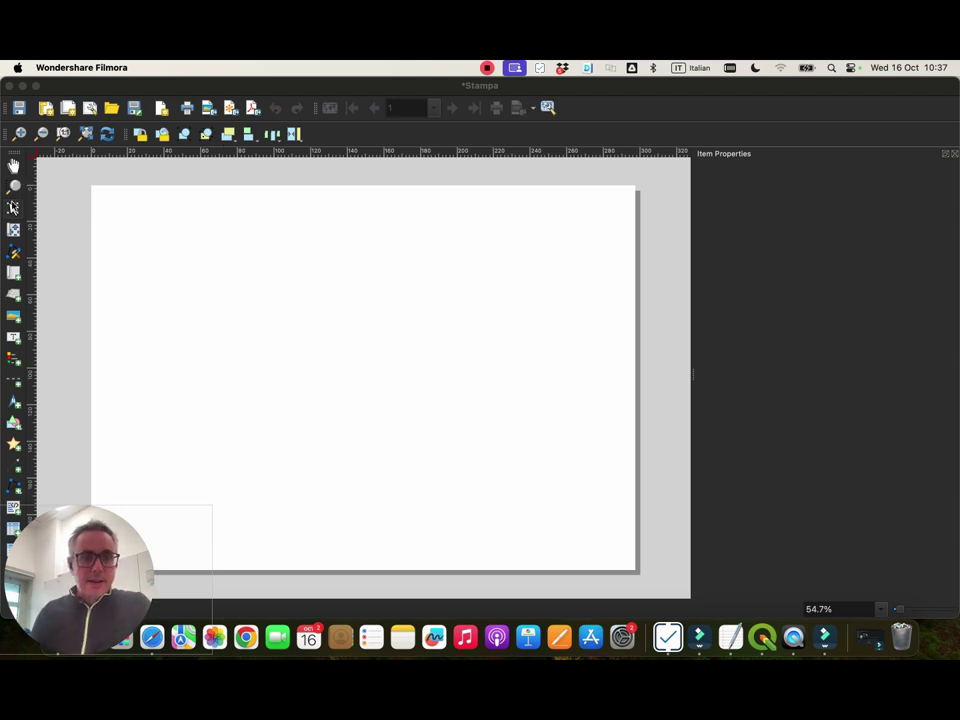
- Add a map about 270 by 160 mm to the layout page and centre it on the sheet
click(13, 272)
drag(107, 207, 598, 504)
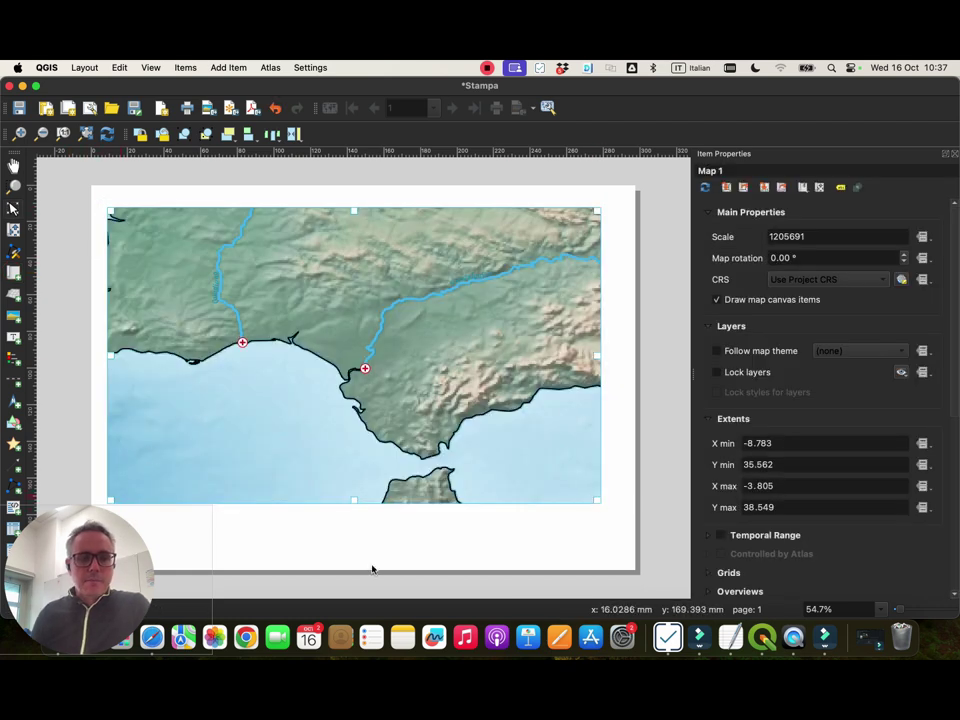
click(362, 540)
drag(352, 418, 362, 436)
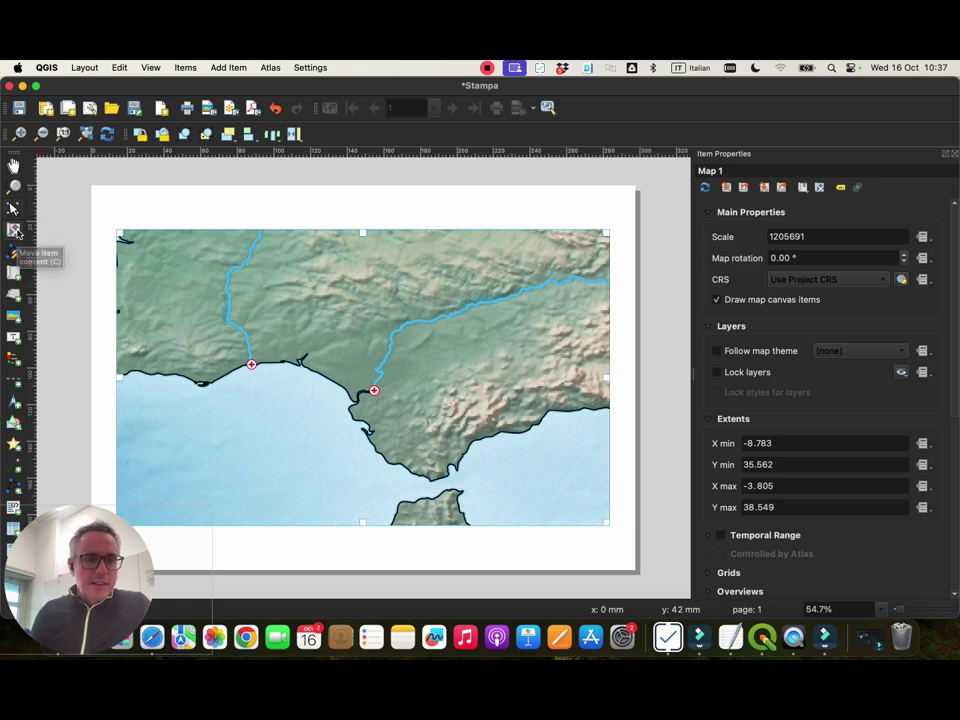
- Shift the map content eastward inside its frame with Move Item Content, bringing Cabo de São Vicente into the map
click(13, 229)
drag(316, 387, 349, 403)
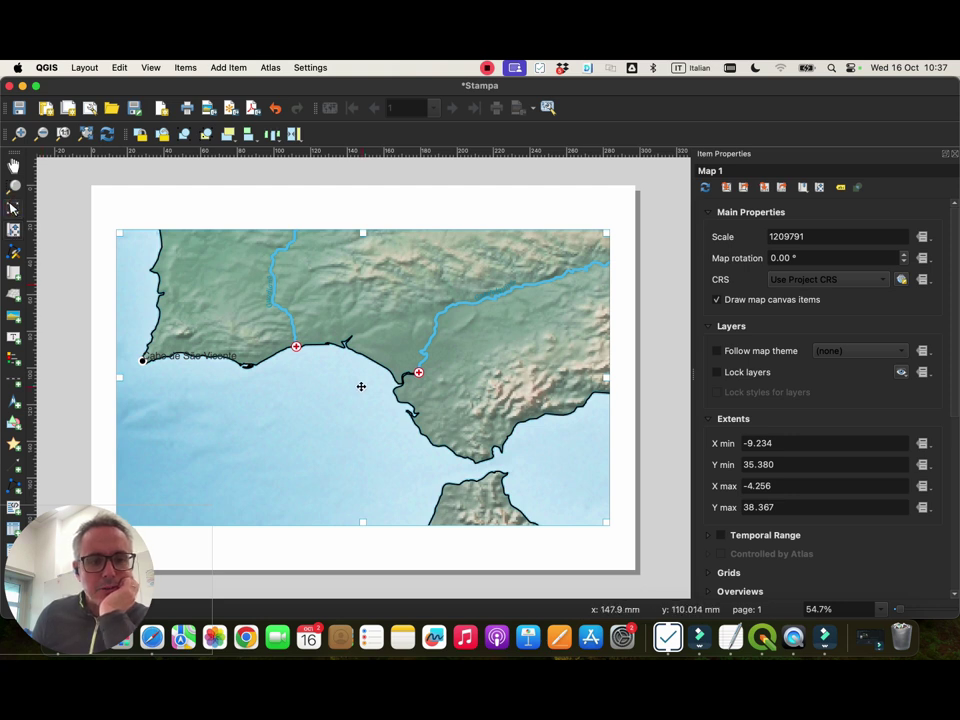
scroll(361, 385, up, 2)
scroll(357, 384, down, 2)
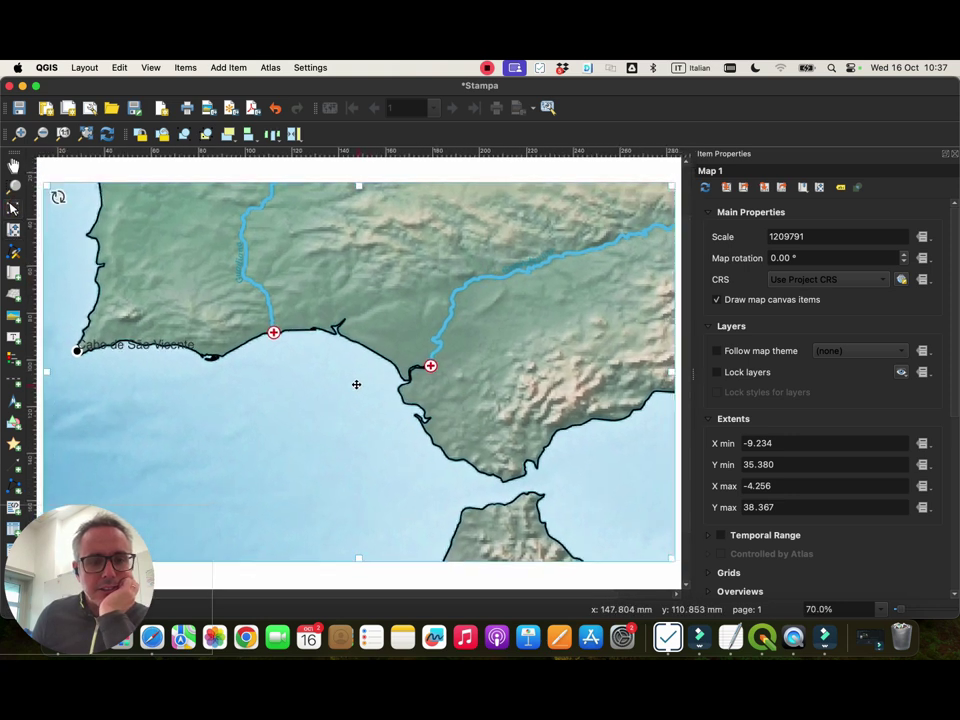
scroll(357, 384, up, 1)
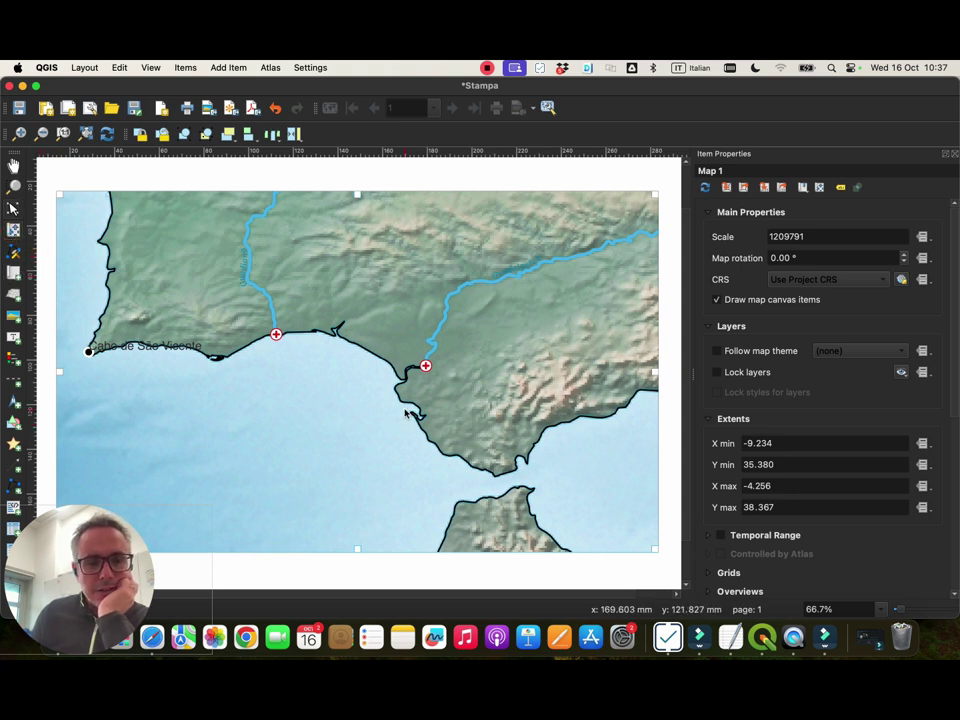
- Rescale and reposition the map content to a scale of about 1:892788 with both study-area points framed, and deselect the map
scroll(406, 413, up, 2)
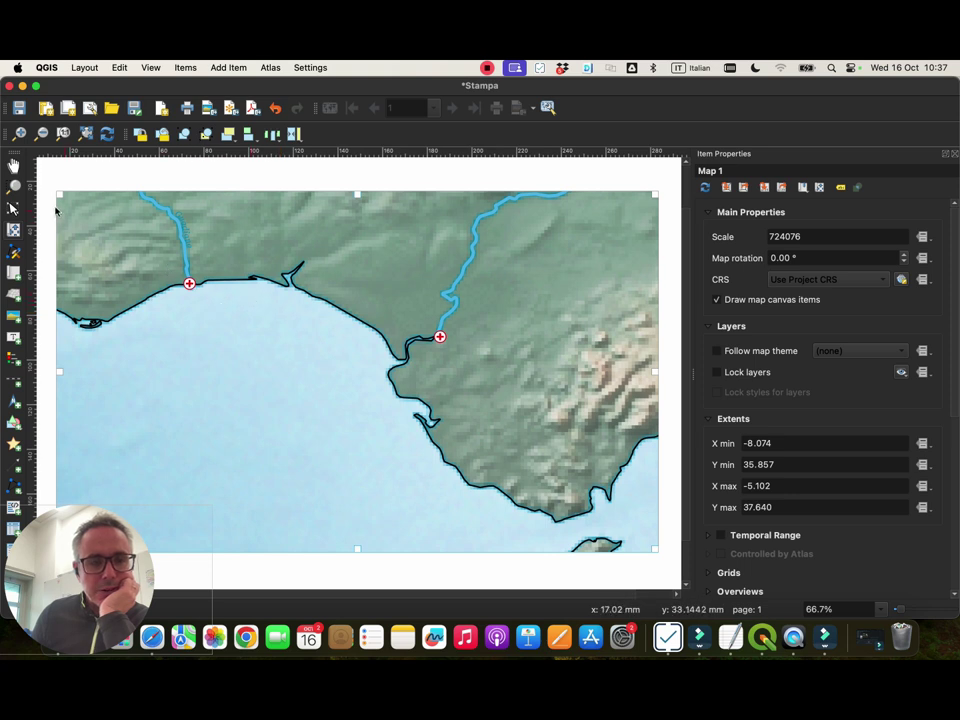
scroll(296, 324, up, 1)
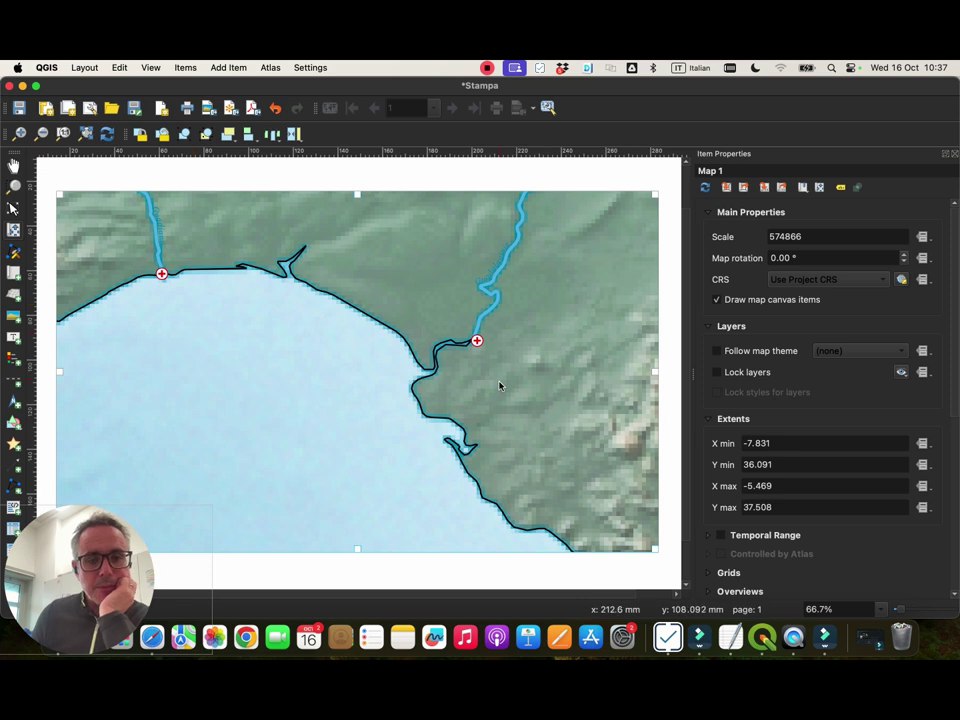
scroll(363, 410, down, 2)
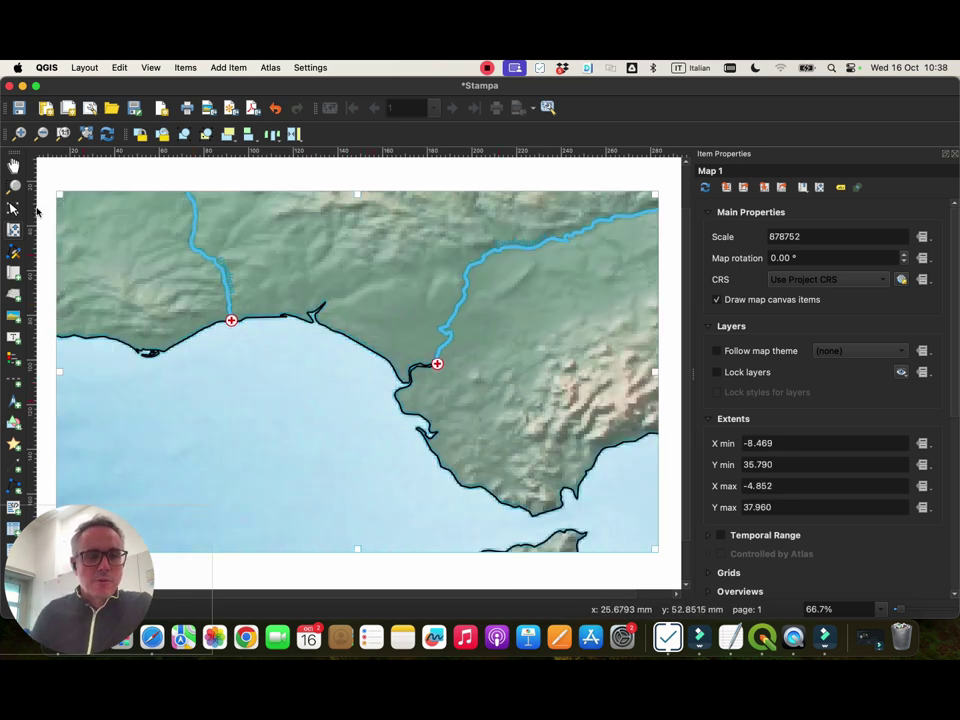
drag(231, 332, 268, 339)
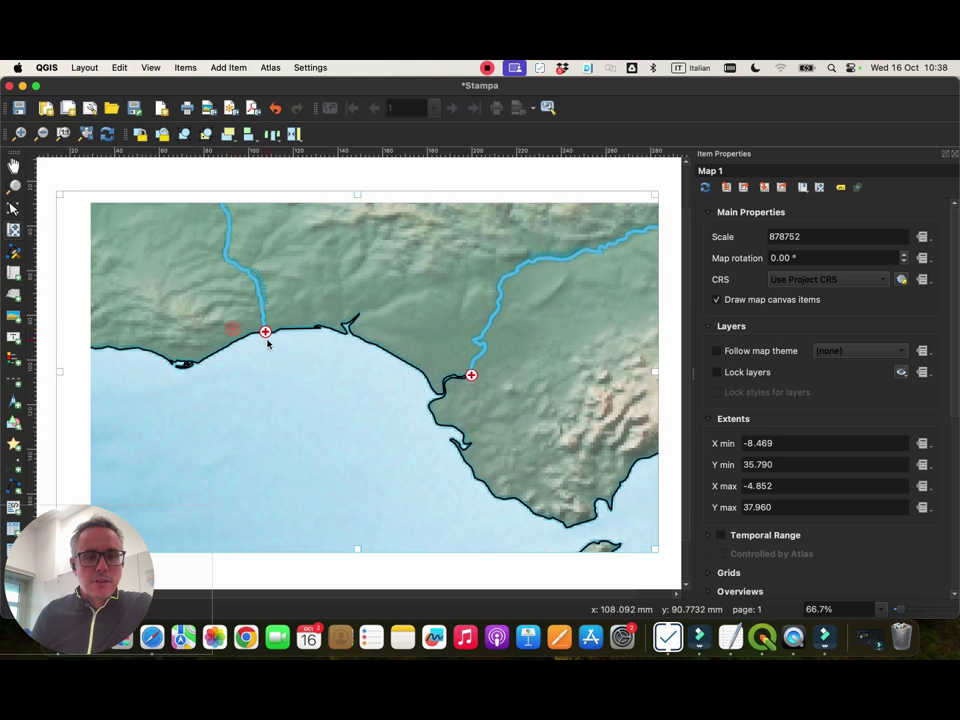
scroll(311, 373, down, 2)
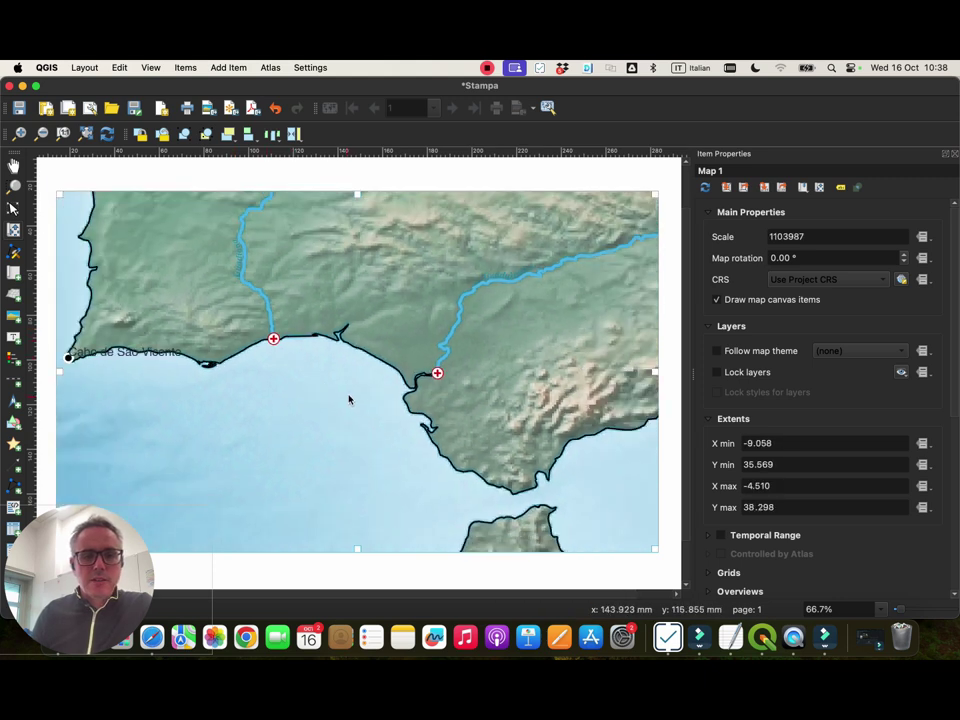
scroll(347, 400, up, 2)
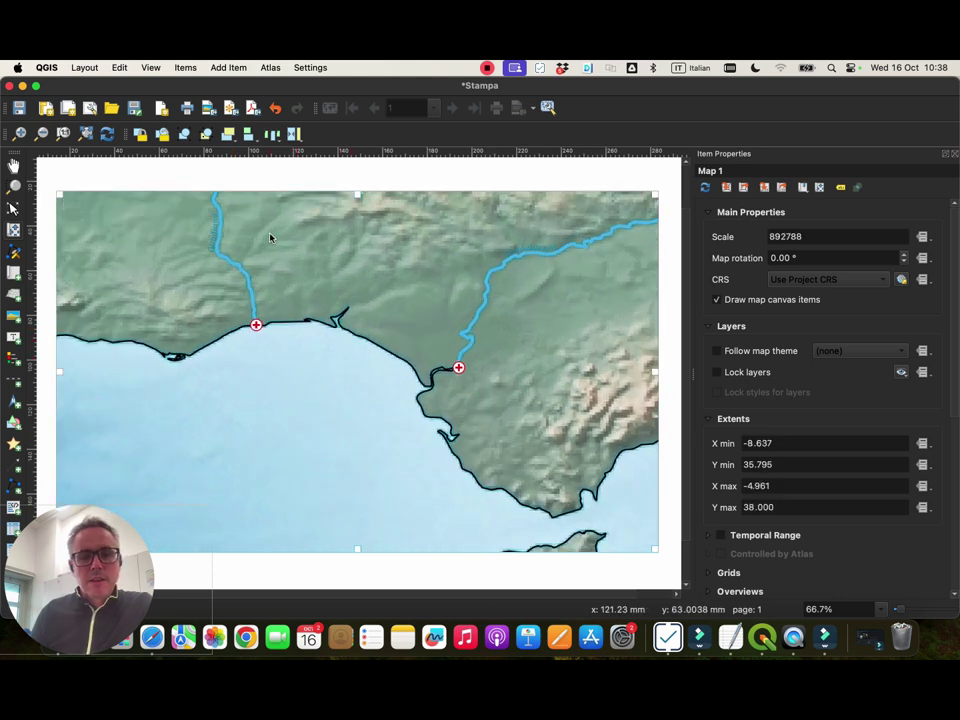
click(13, 165)
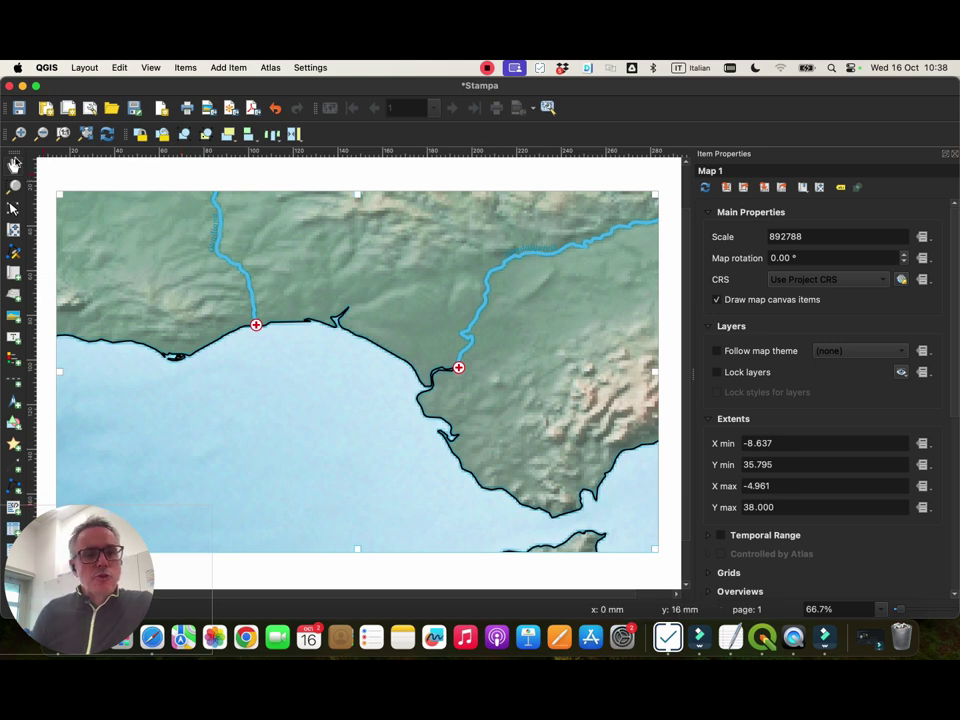
scroll(366, 229, down, 2)
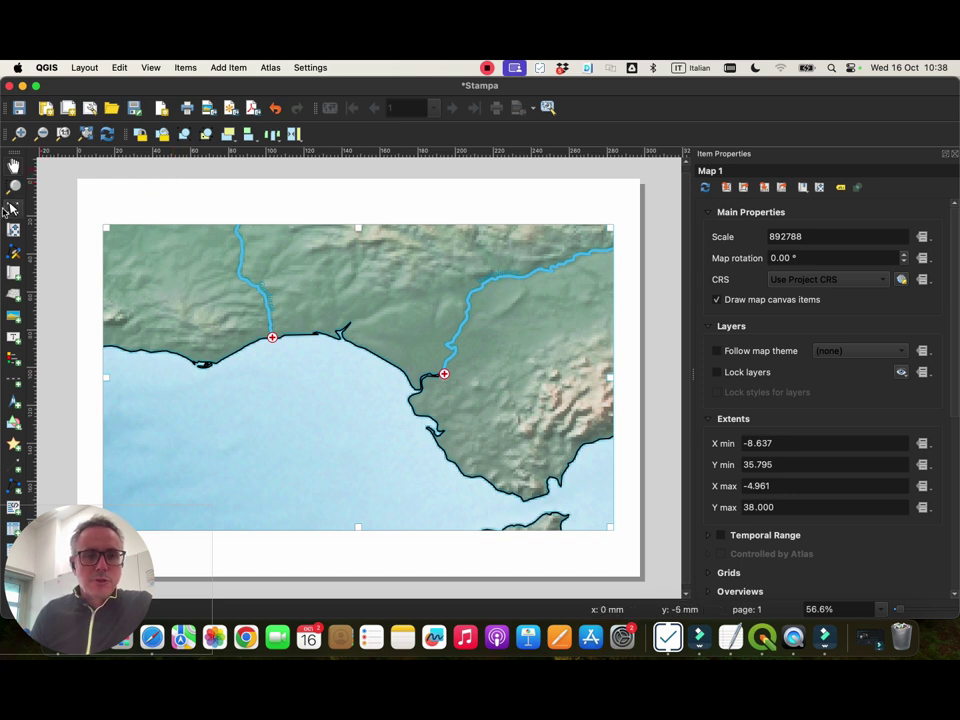
click(80, 211)
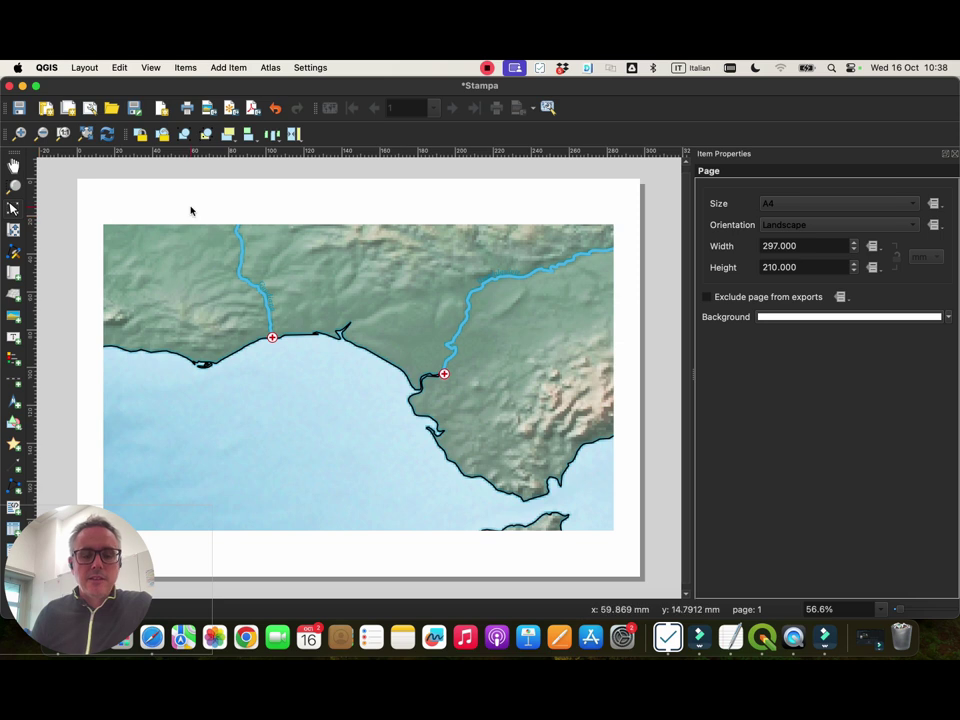